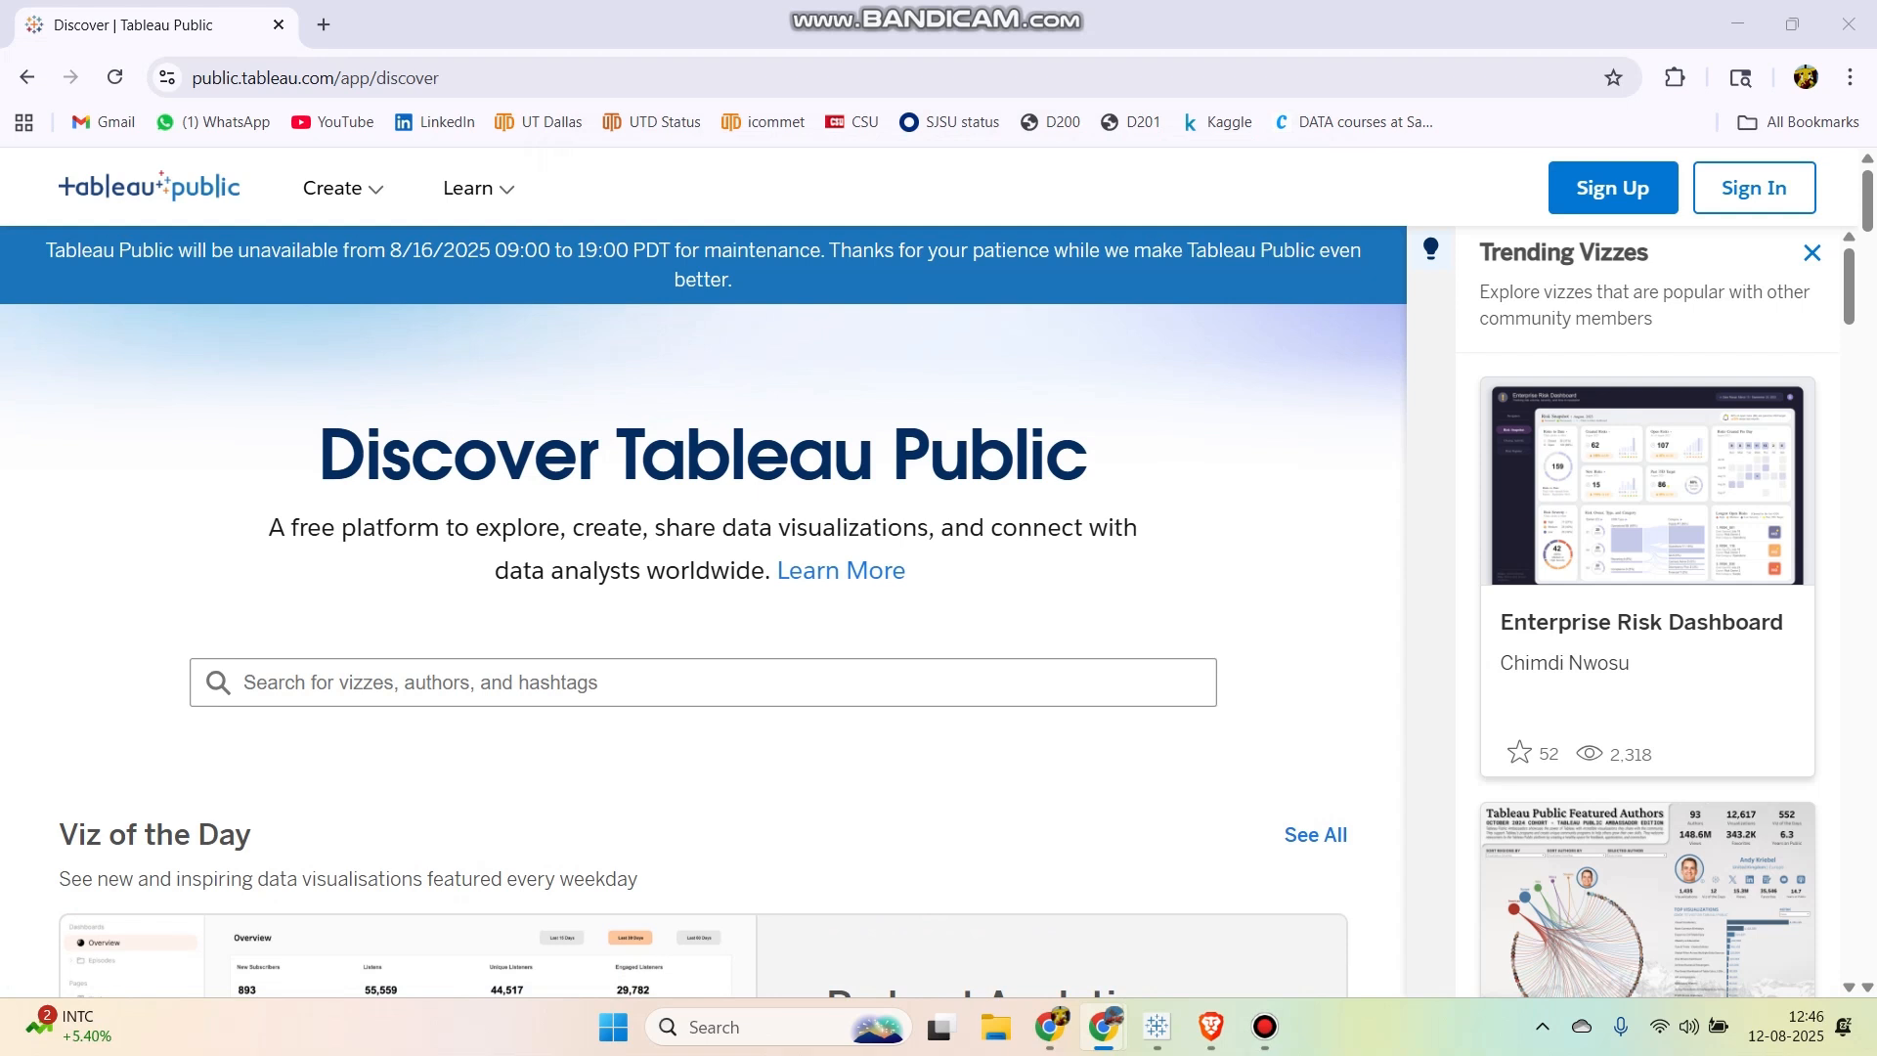
scroll(704, 606, down, 4)
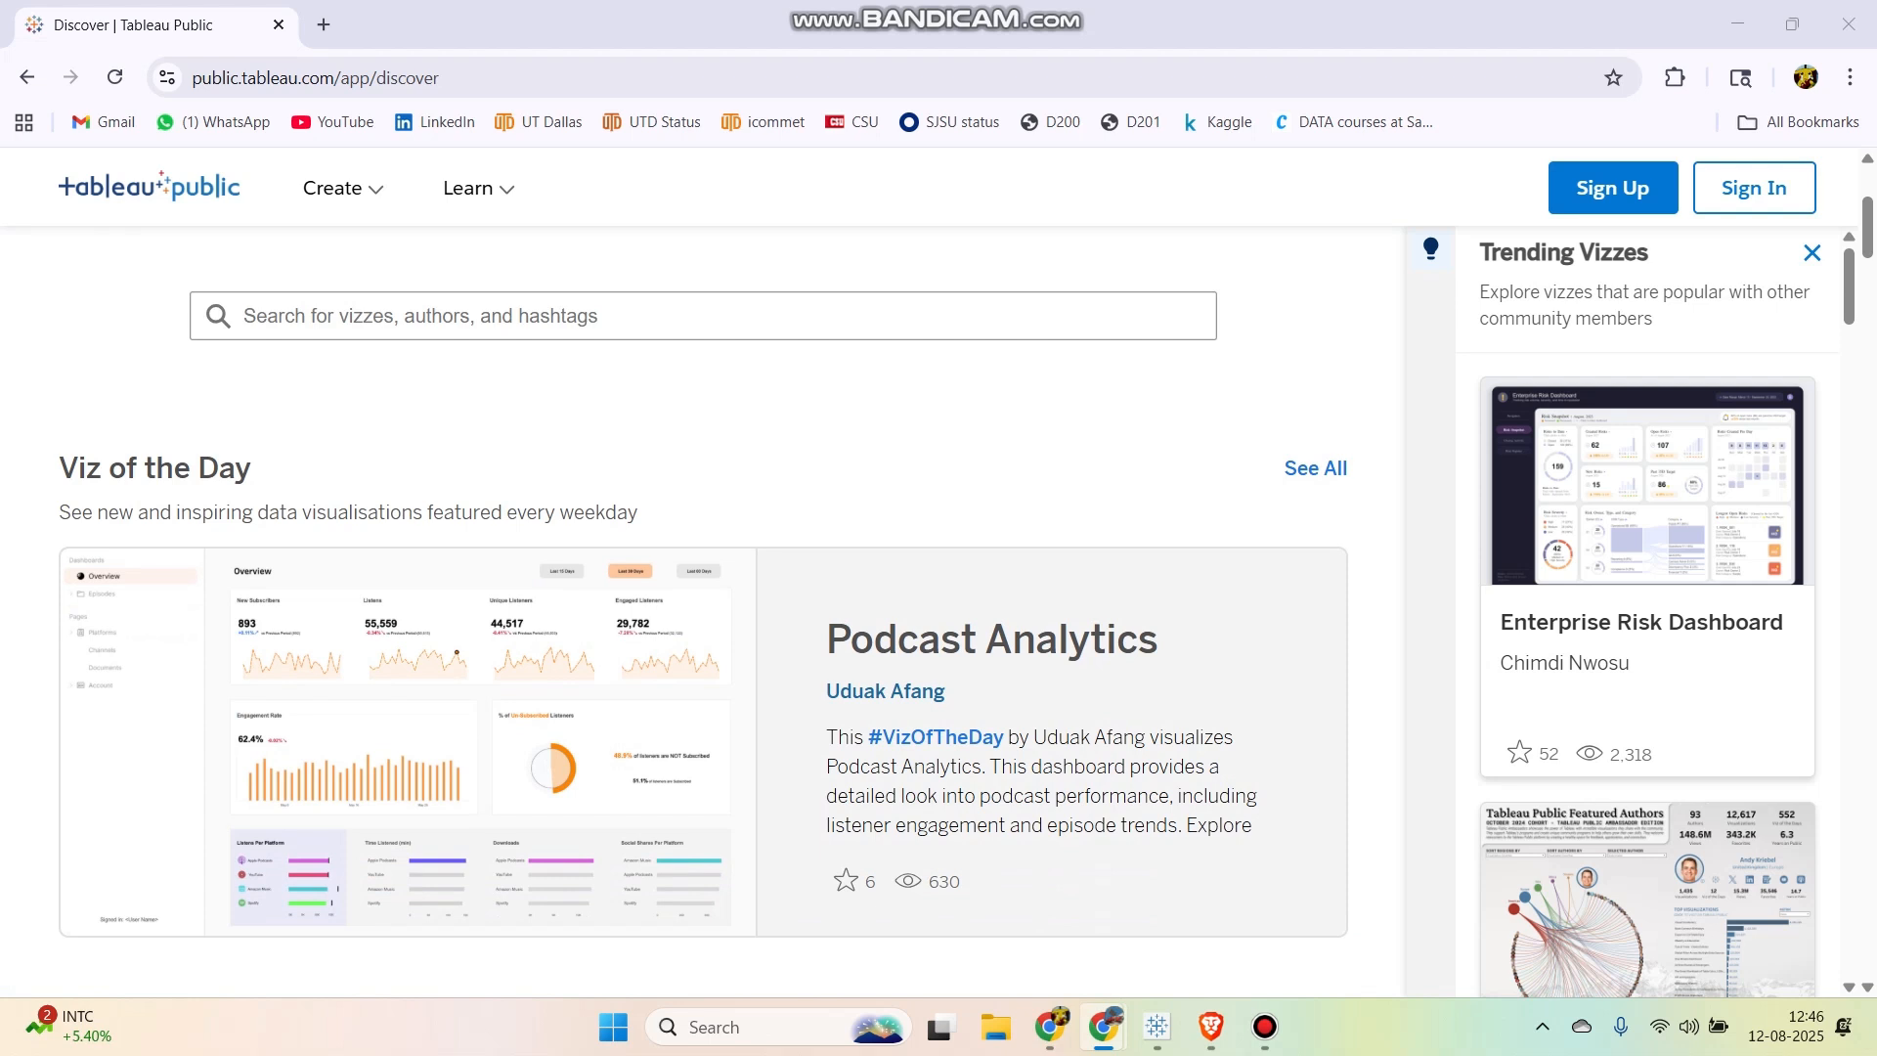
scroll(168, 926, down, 5)
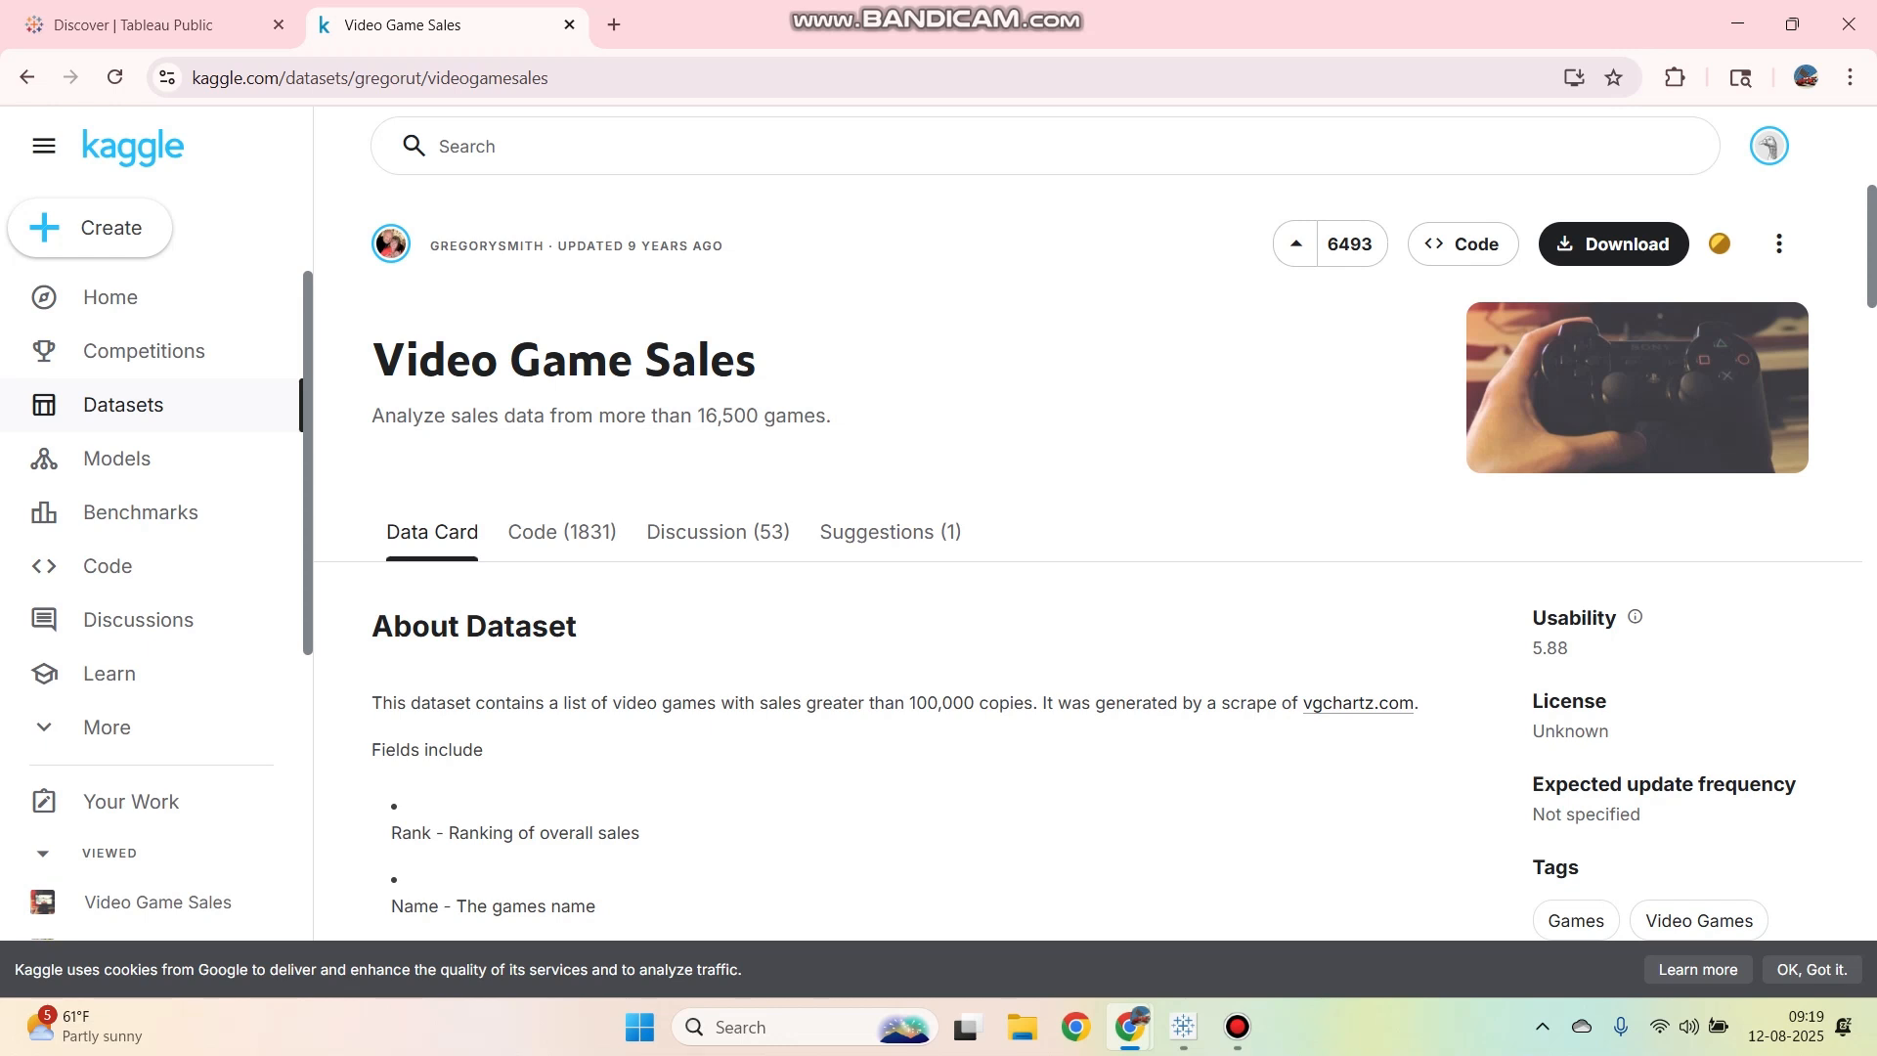
Step: Search Kaggle for "sample - superstore"
click(1045, 147)
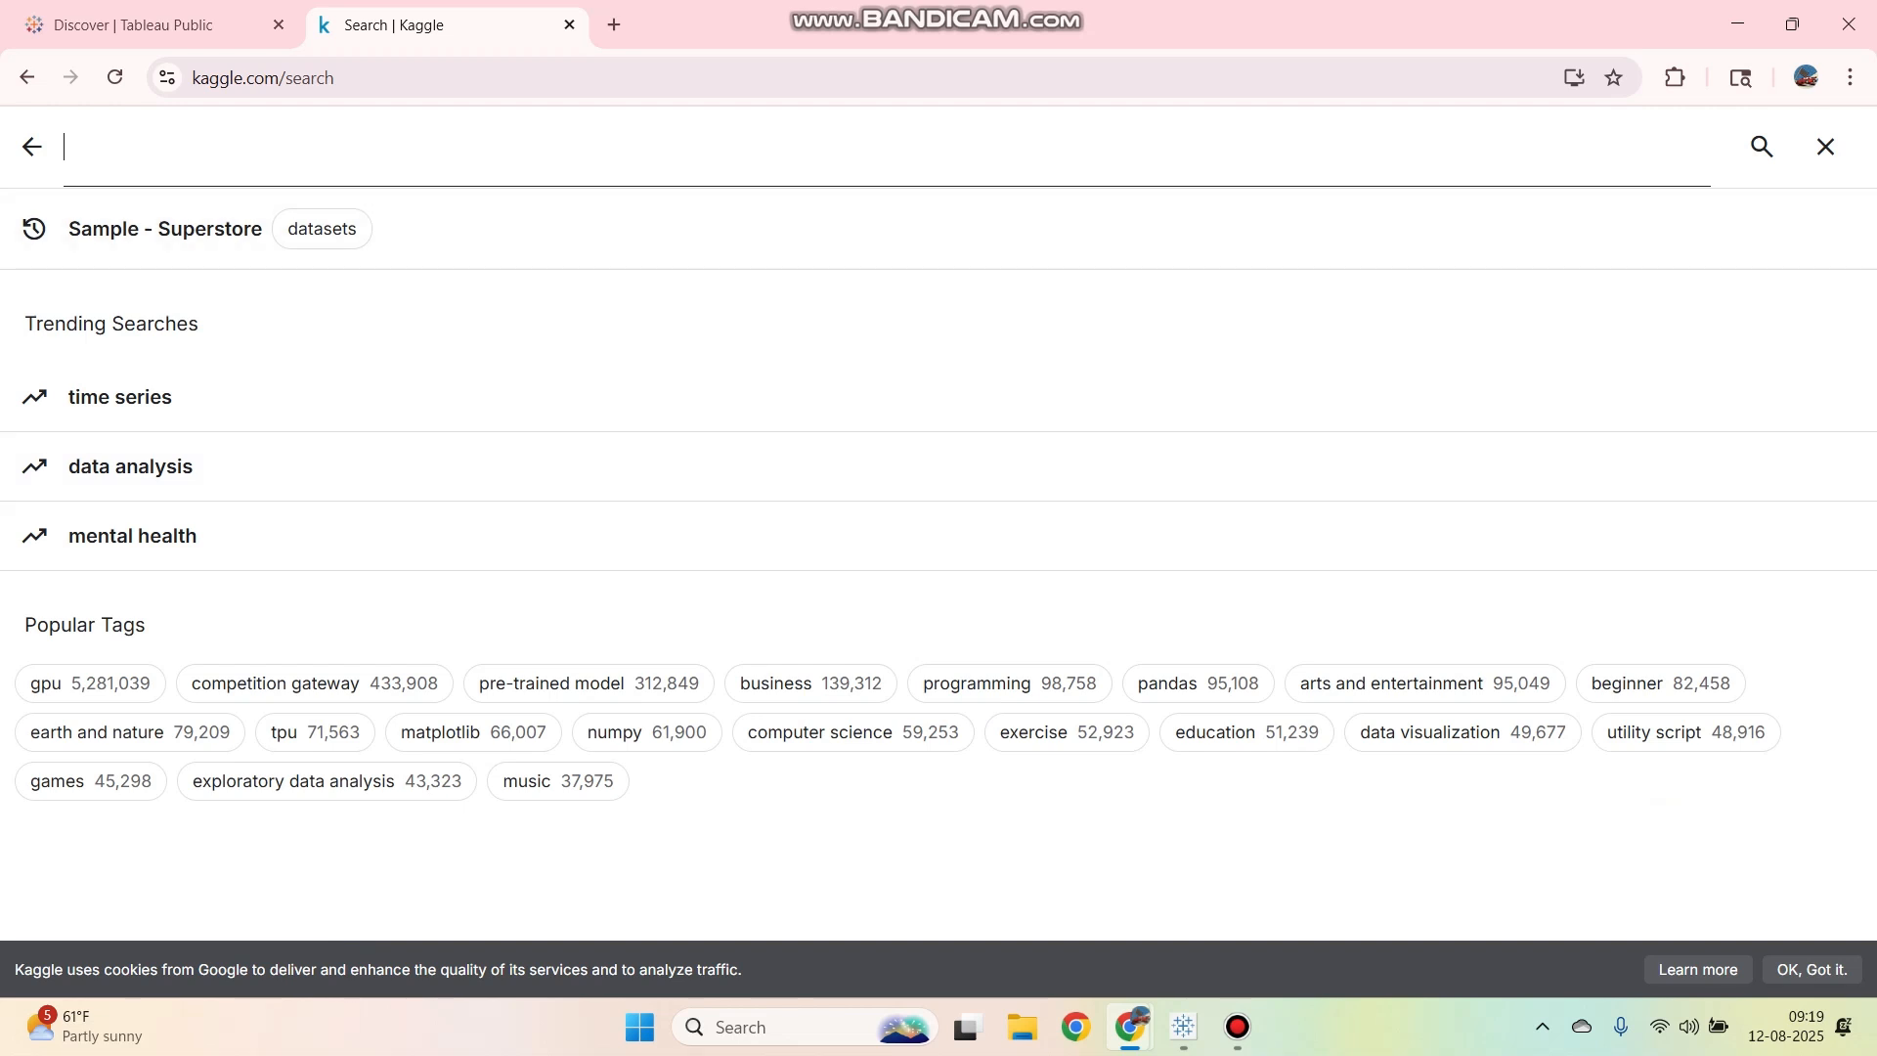
text(sampple)
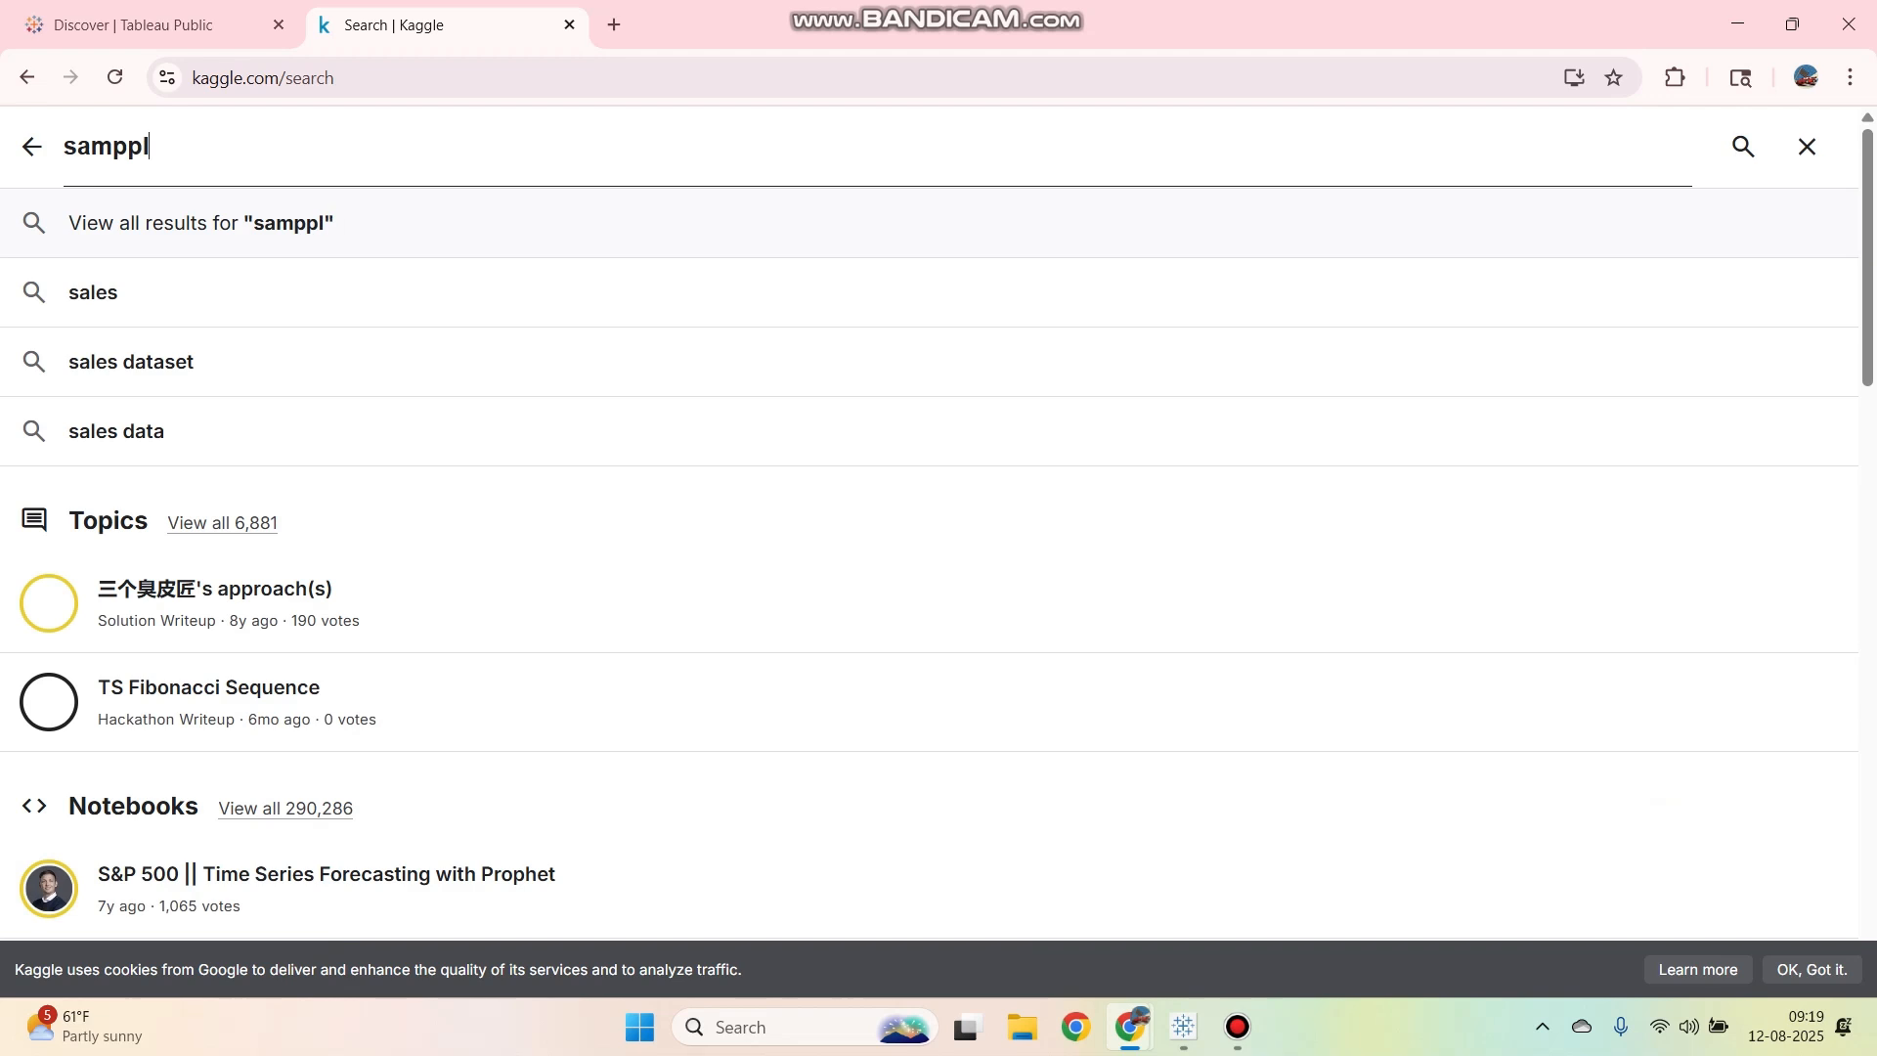
key(BackSpace)
key(BackSpace)
key(BackSpace)
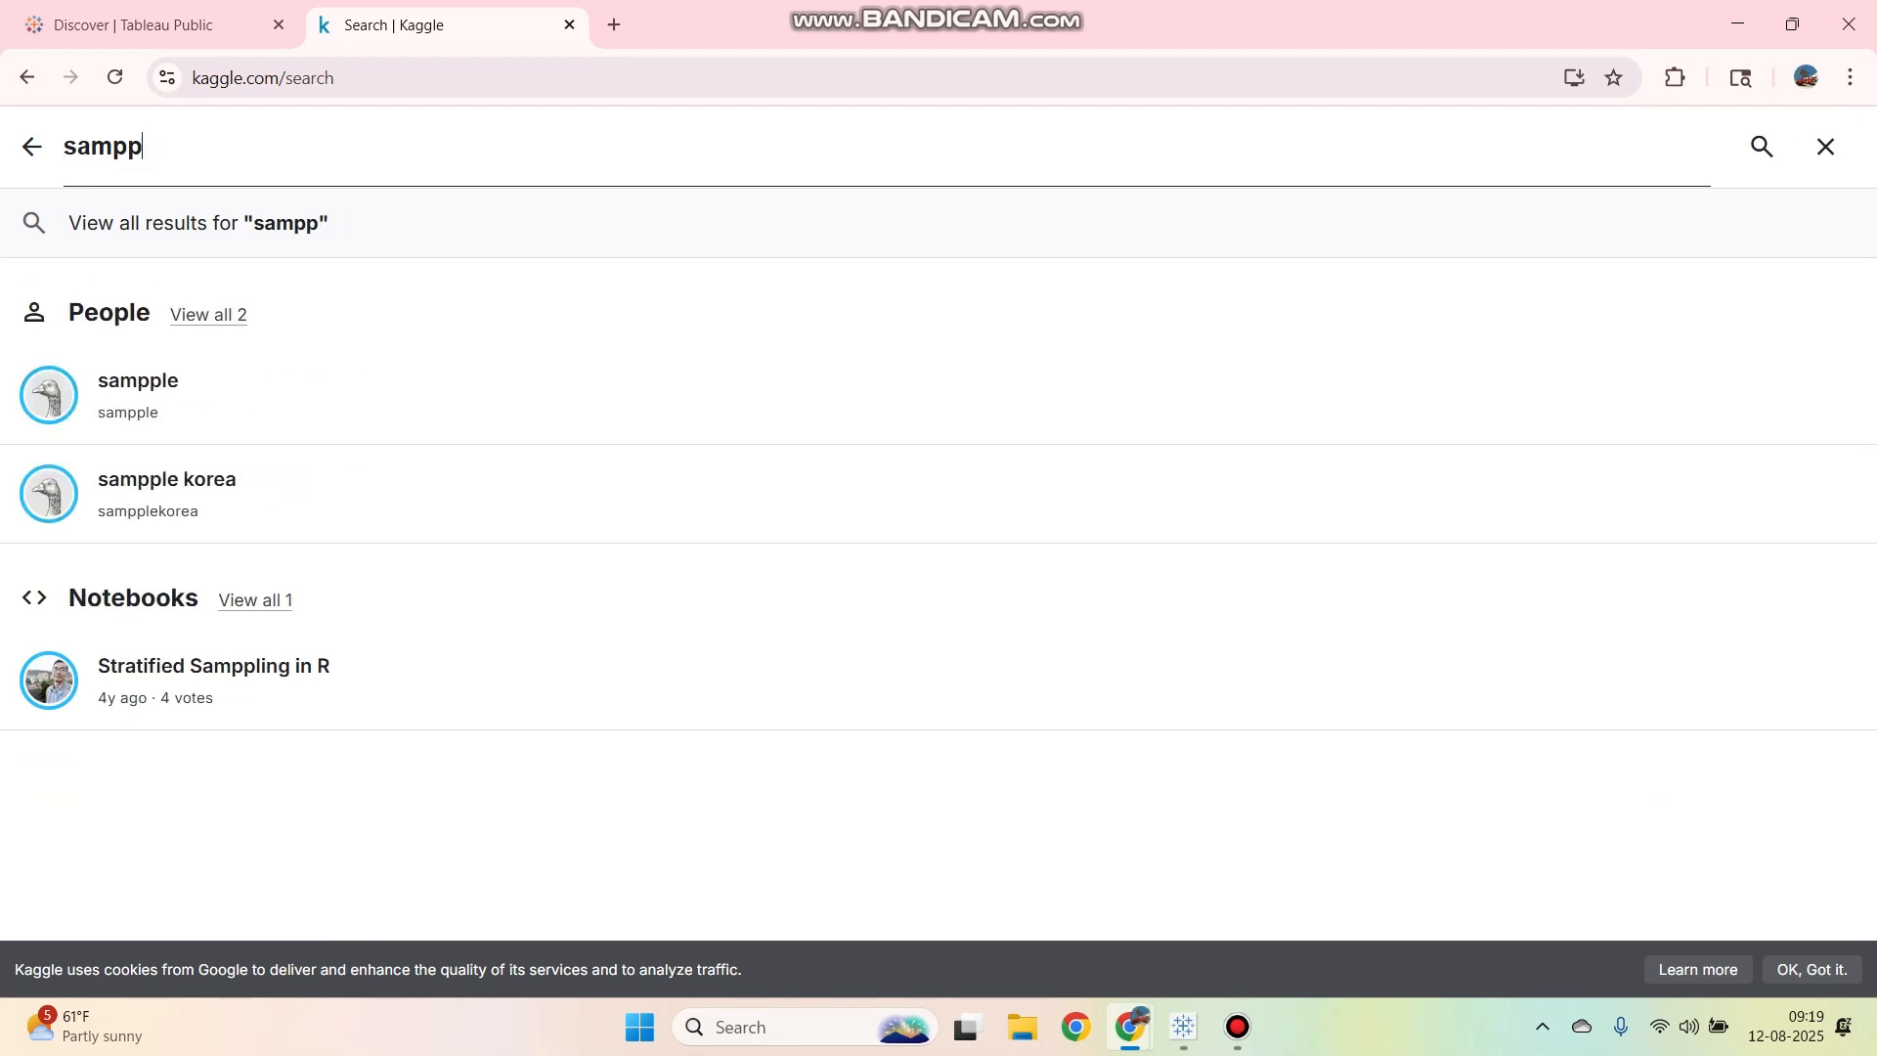
text(le)
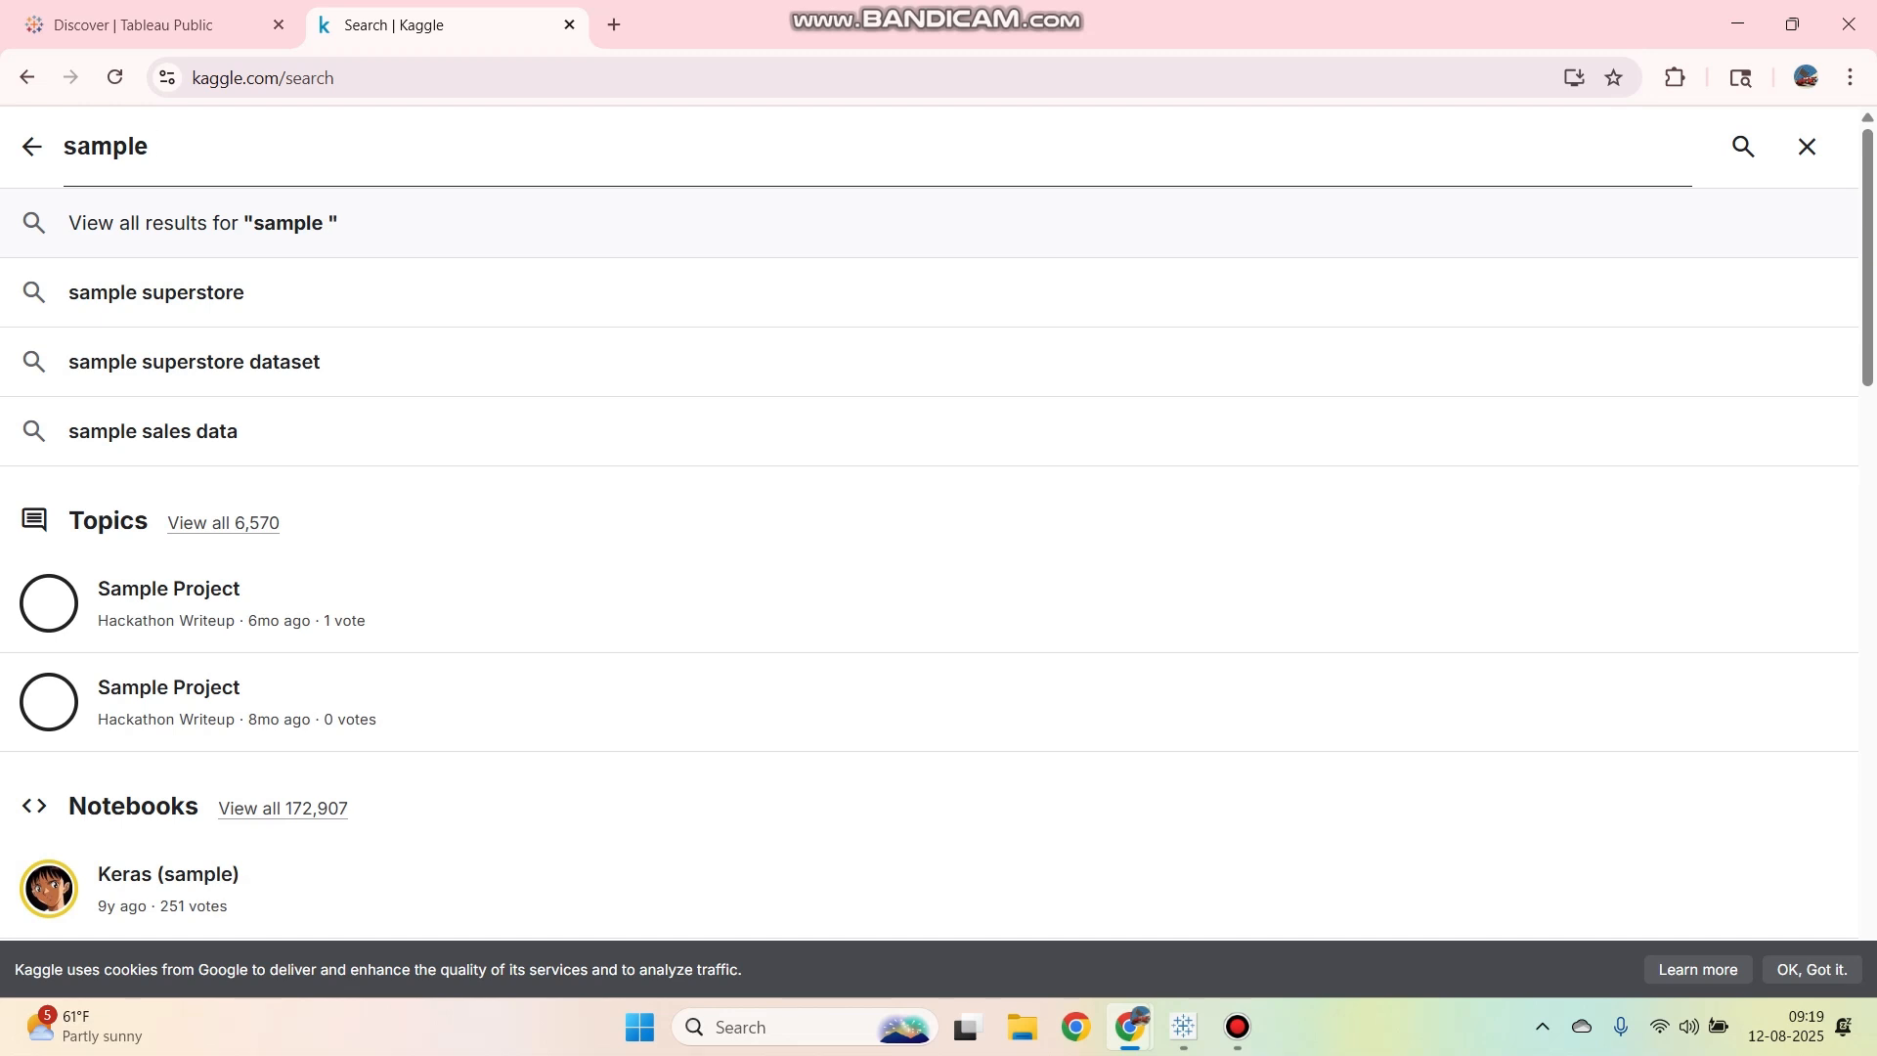
text( -)
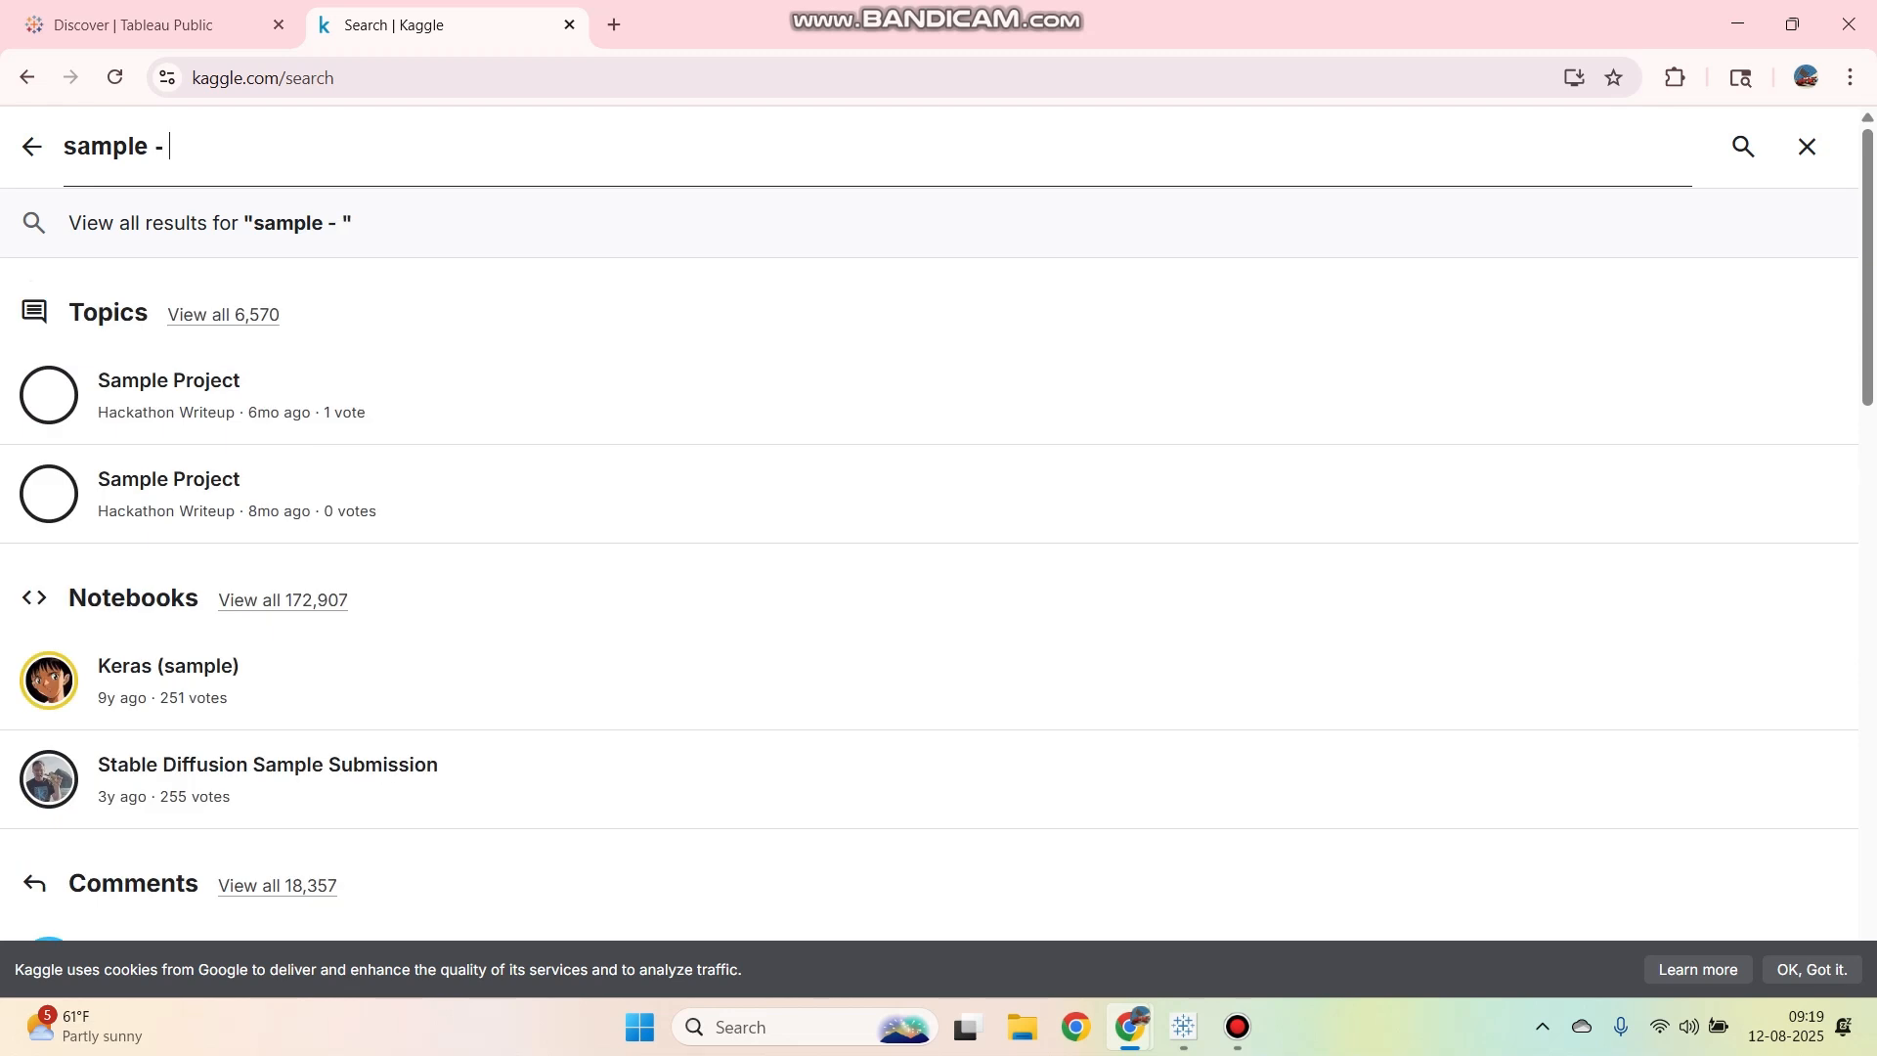
text( sup)
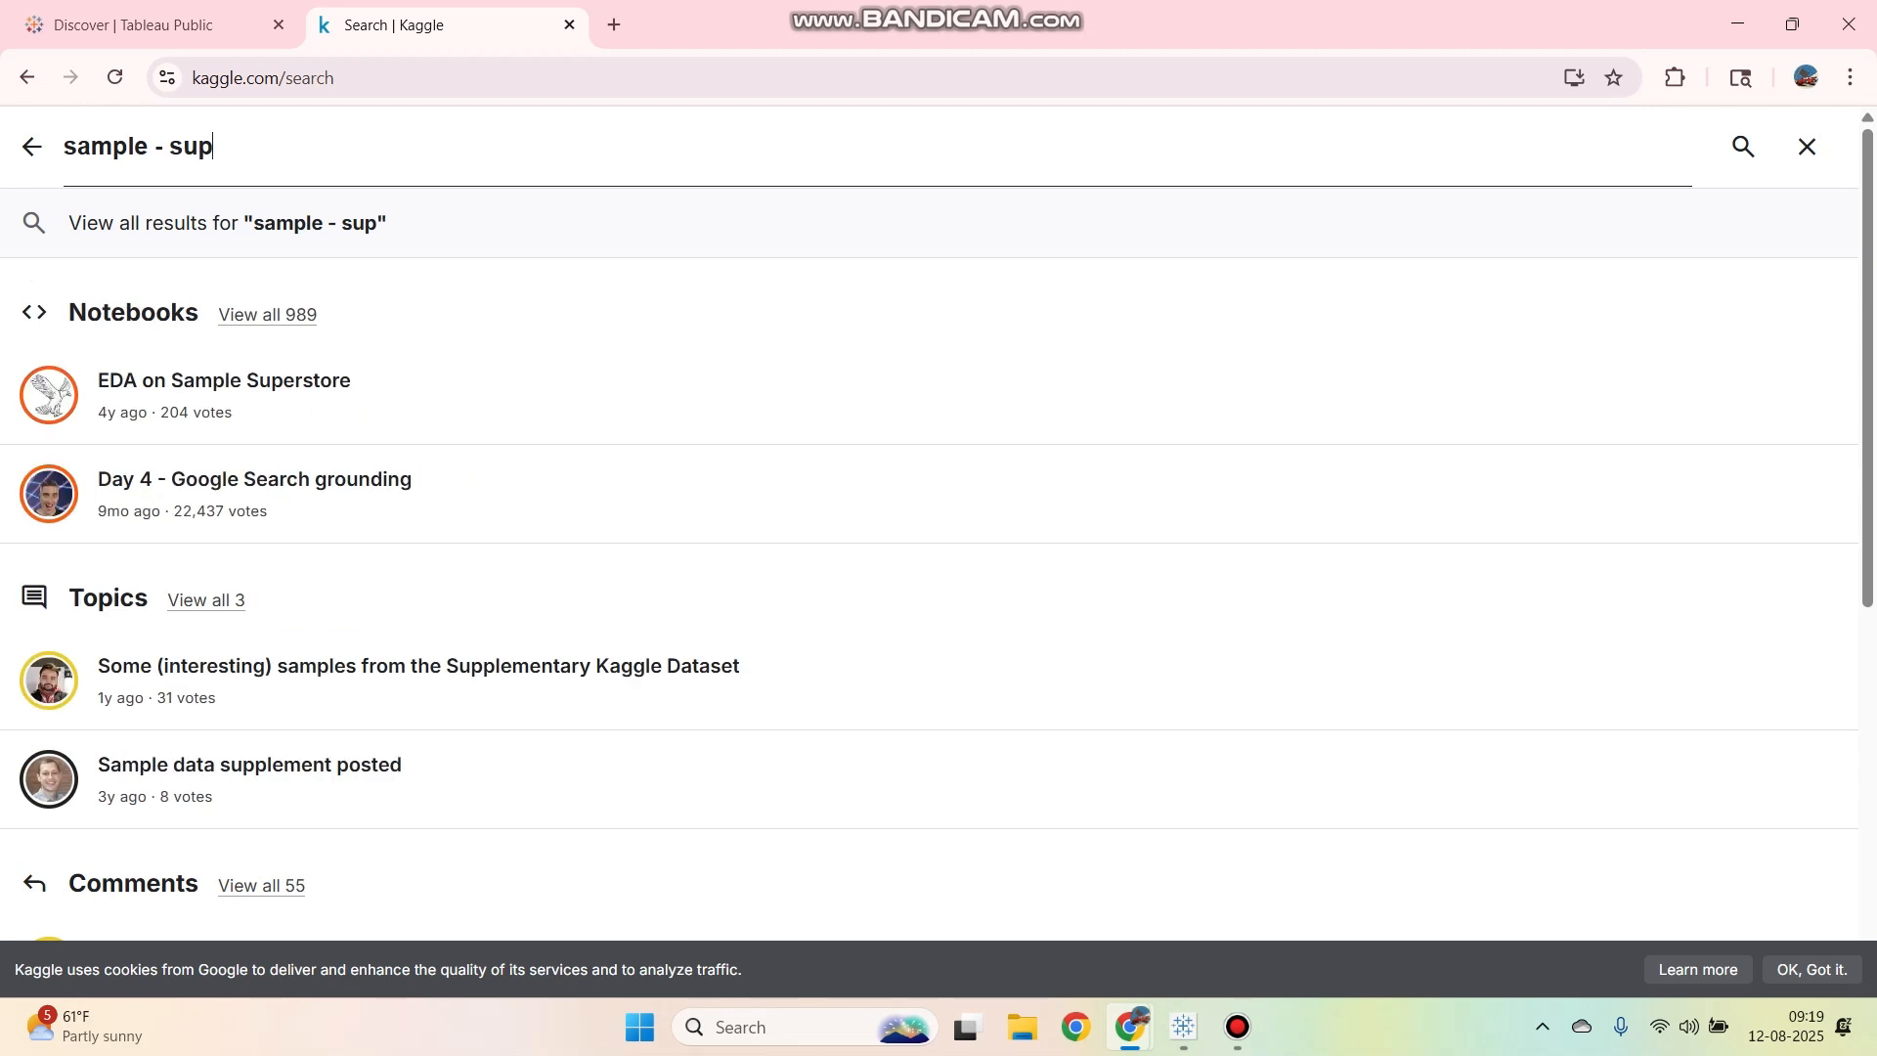
text(erstore)
key(Return)
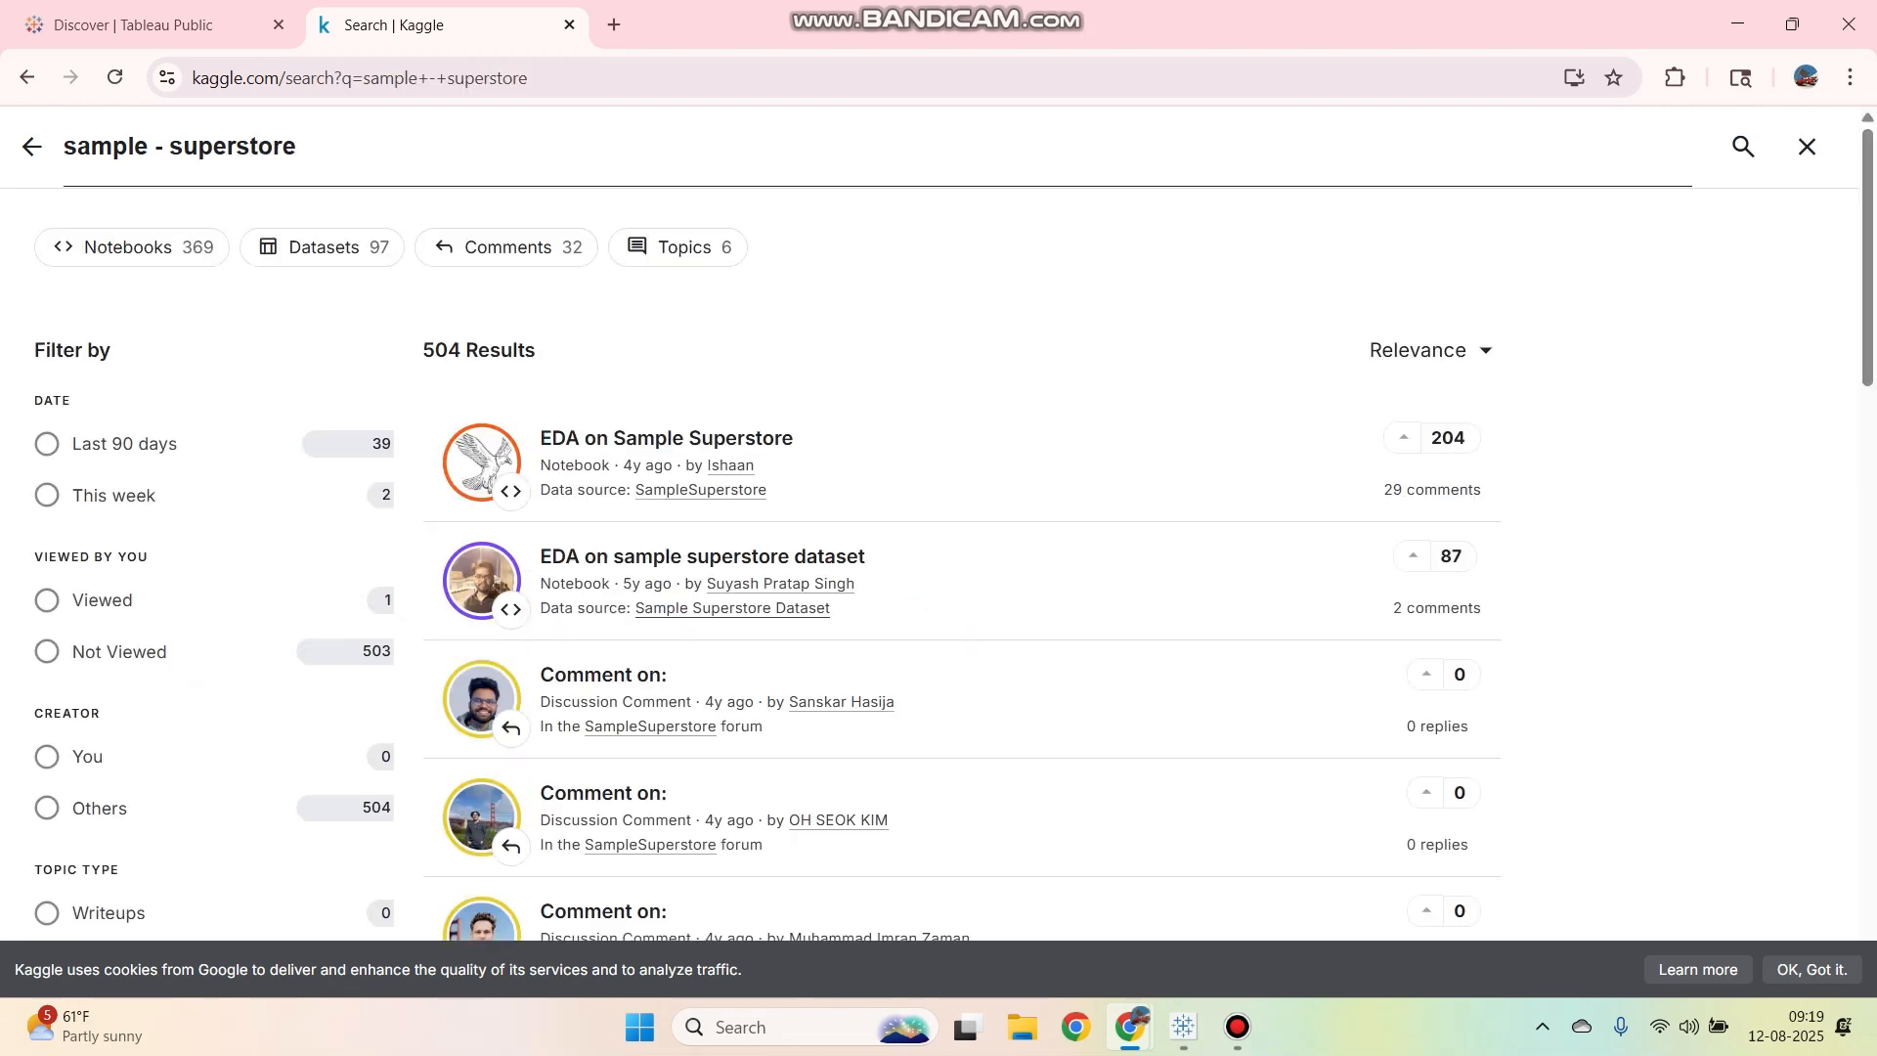
Step: Narrow the search results to datasets and open the Sample Superstore Dataset to review its description and columns
click(328, 248)
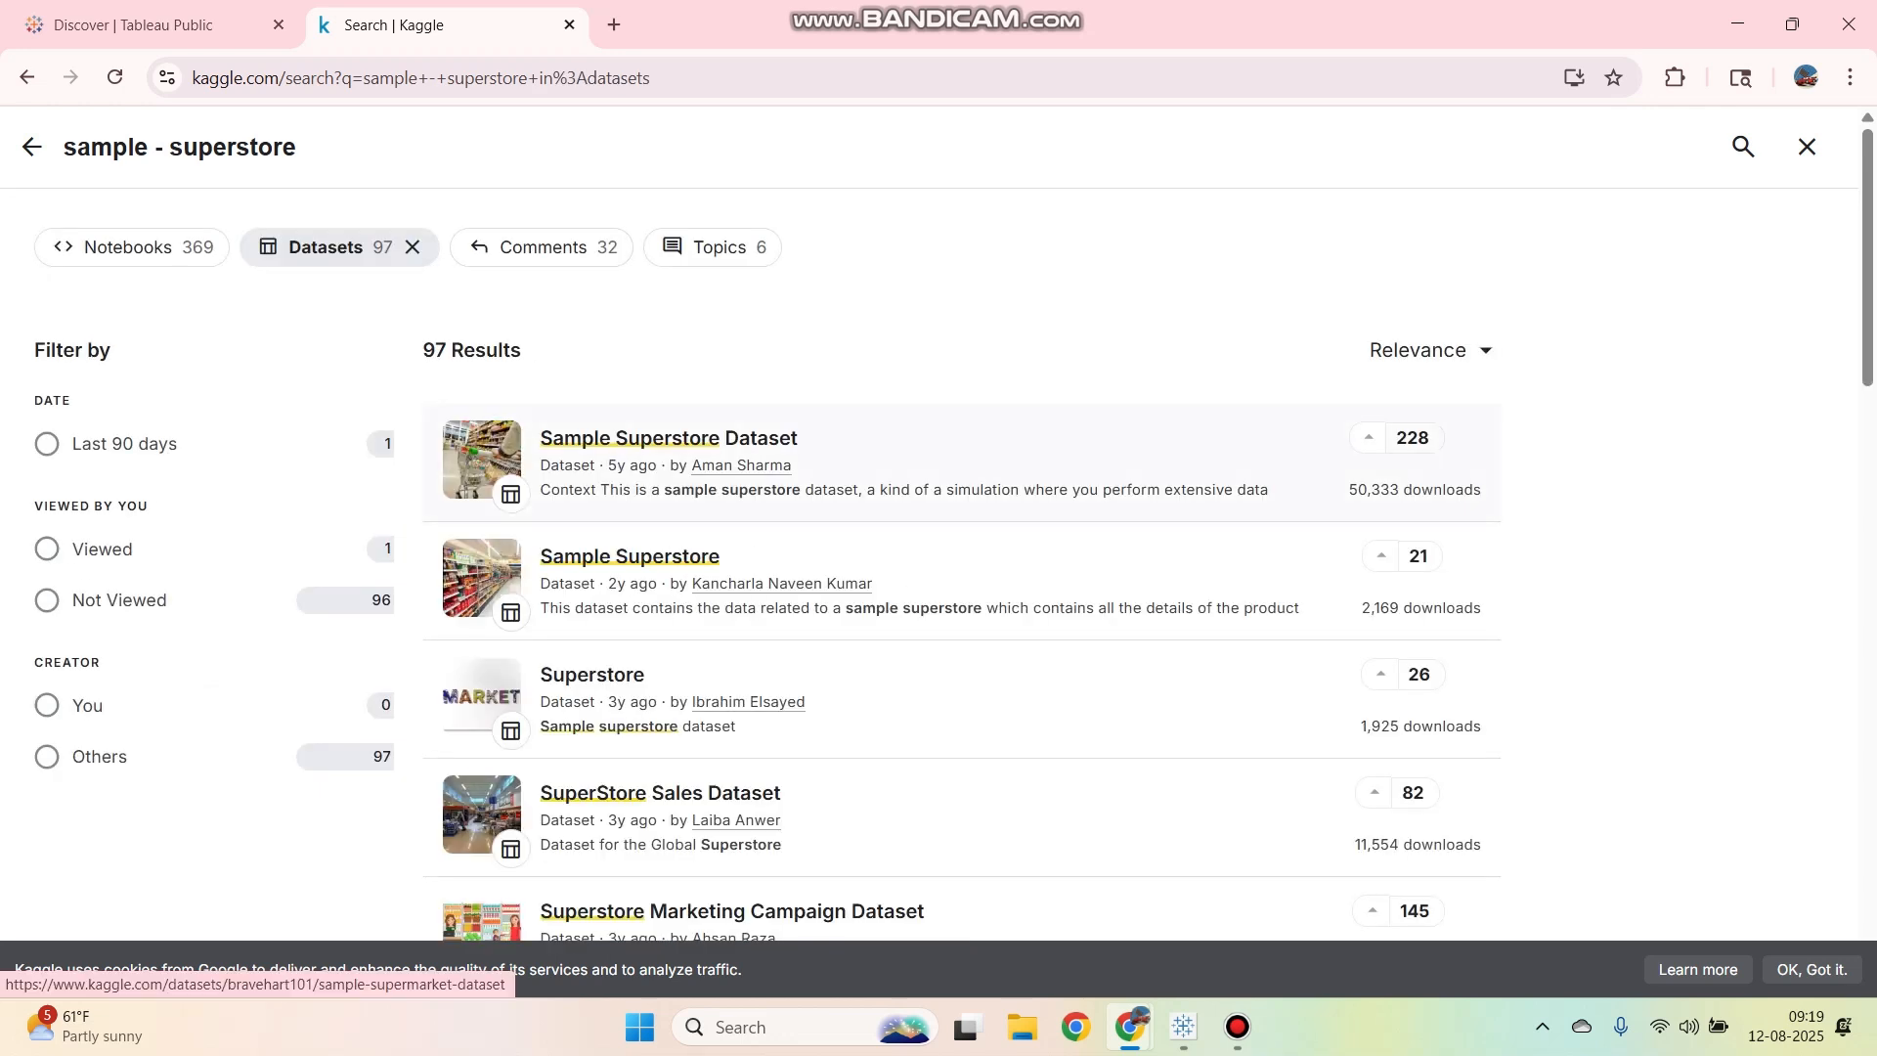
click(696, 440)
scroll(928, 606, down, 8)
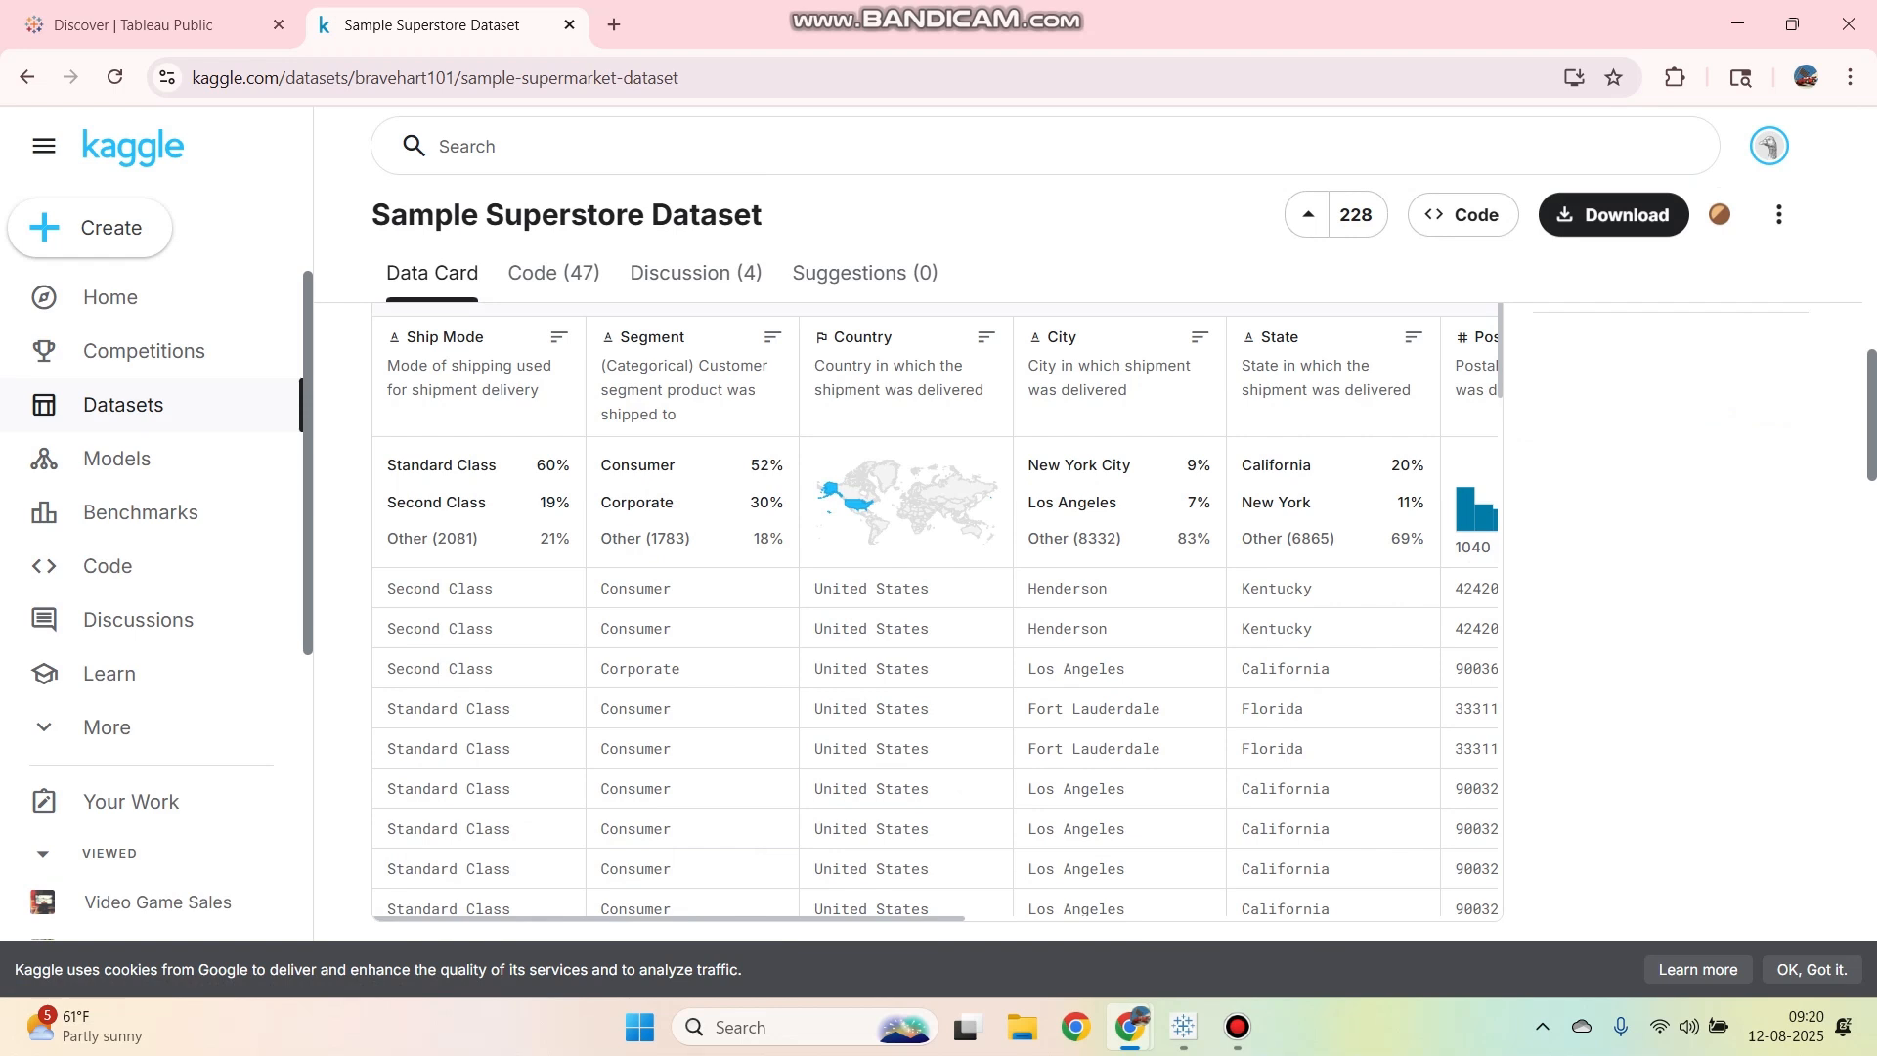
scroll(936, 619, right, 10)
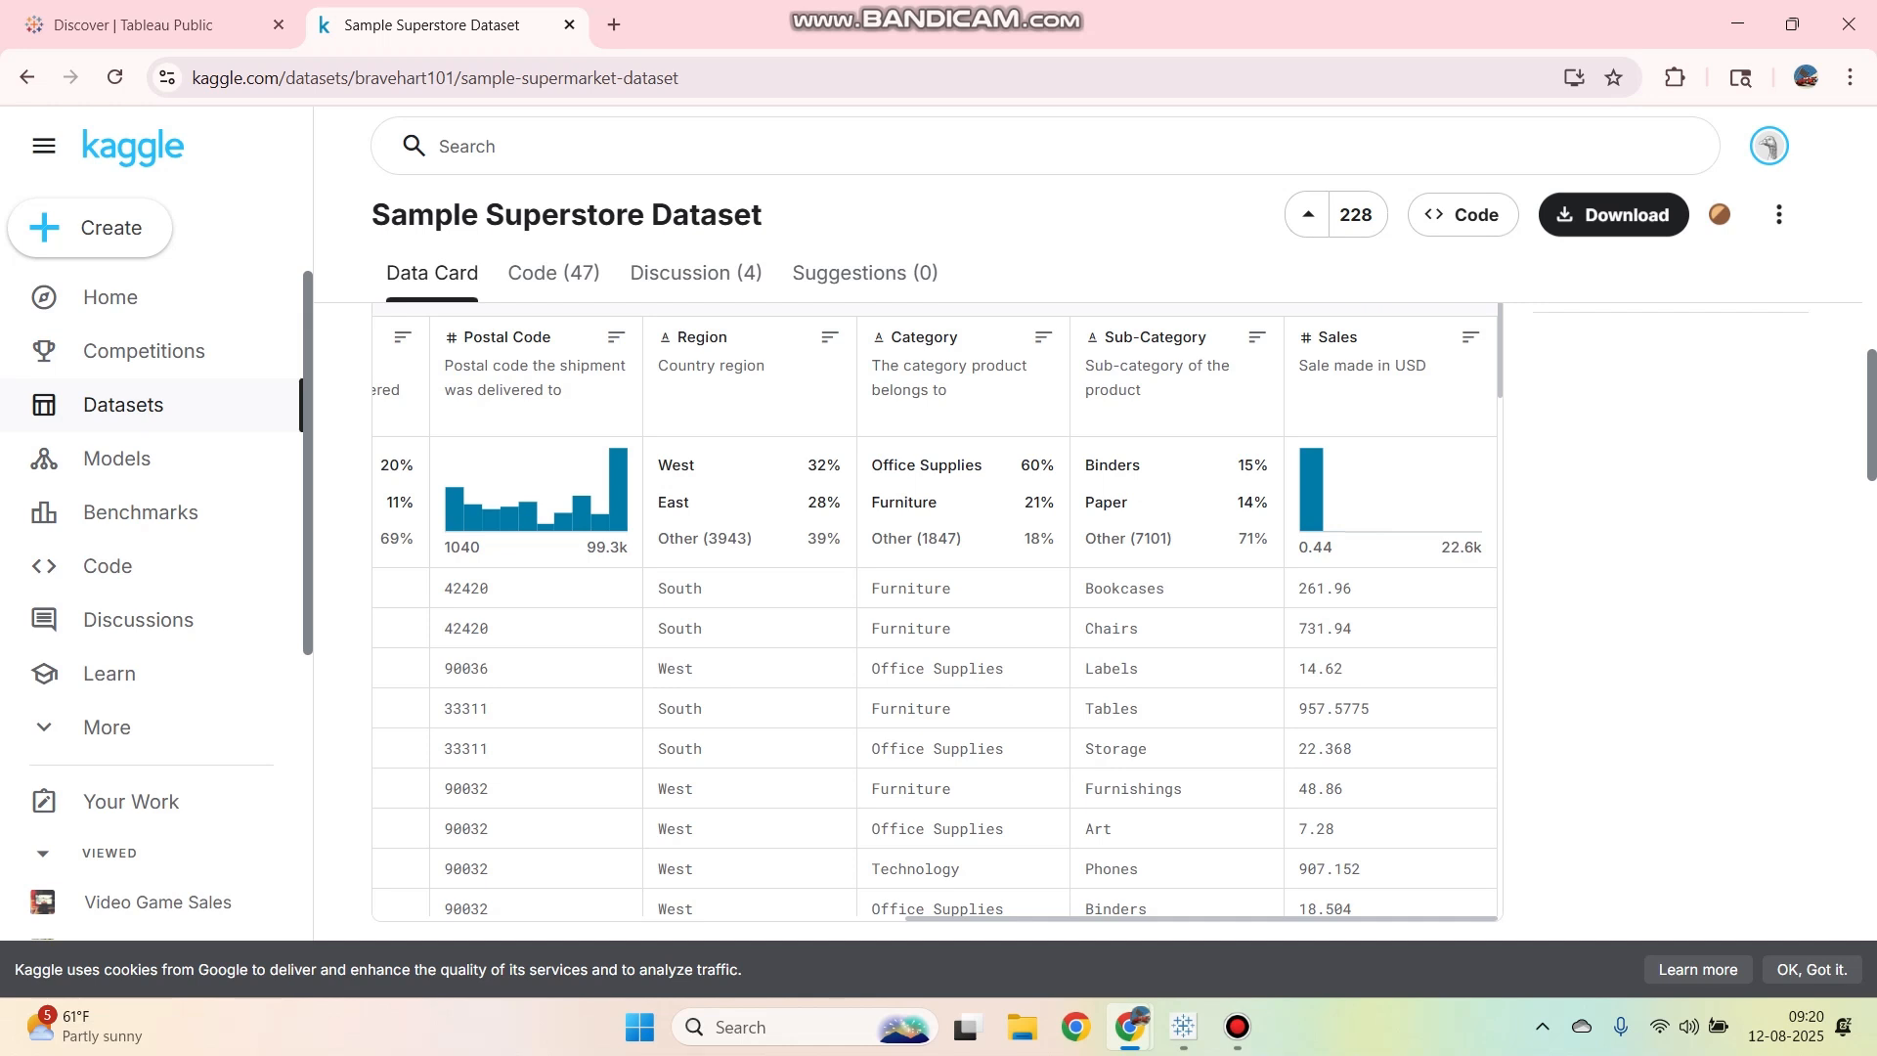
scroll(1095, 587, up, 8)
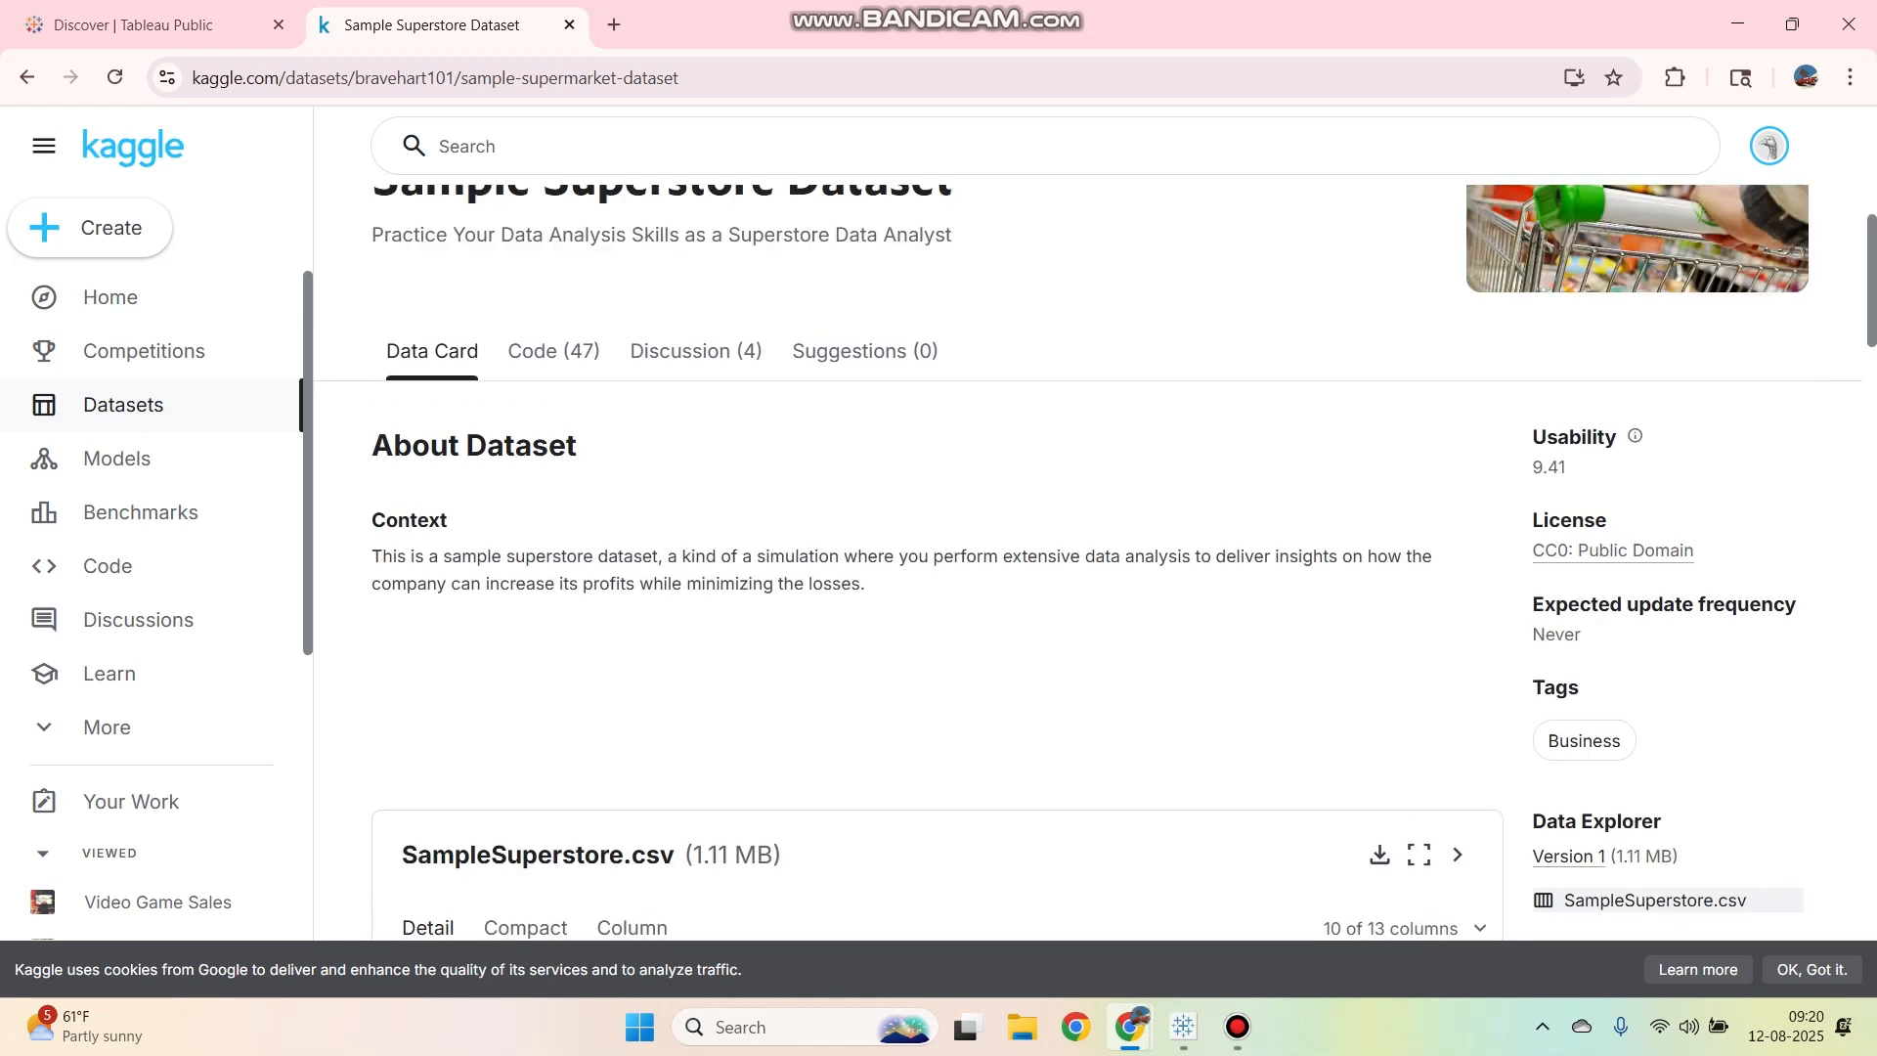
scroll(1095, 586, down, 4)
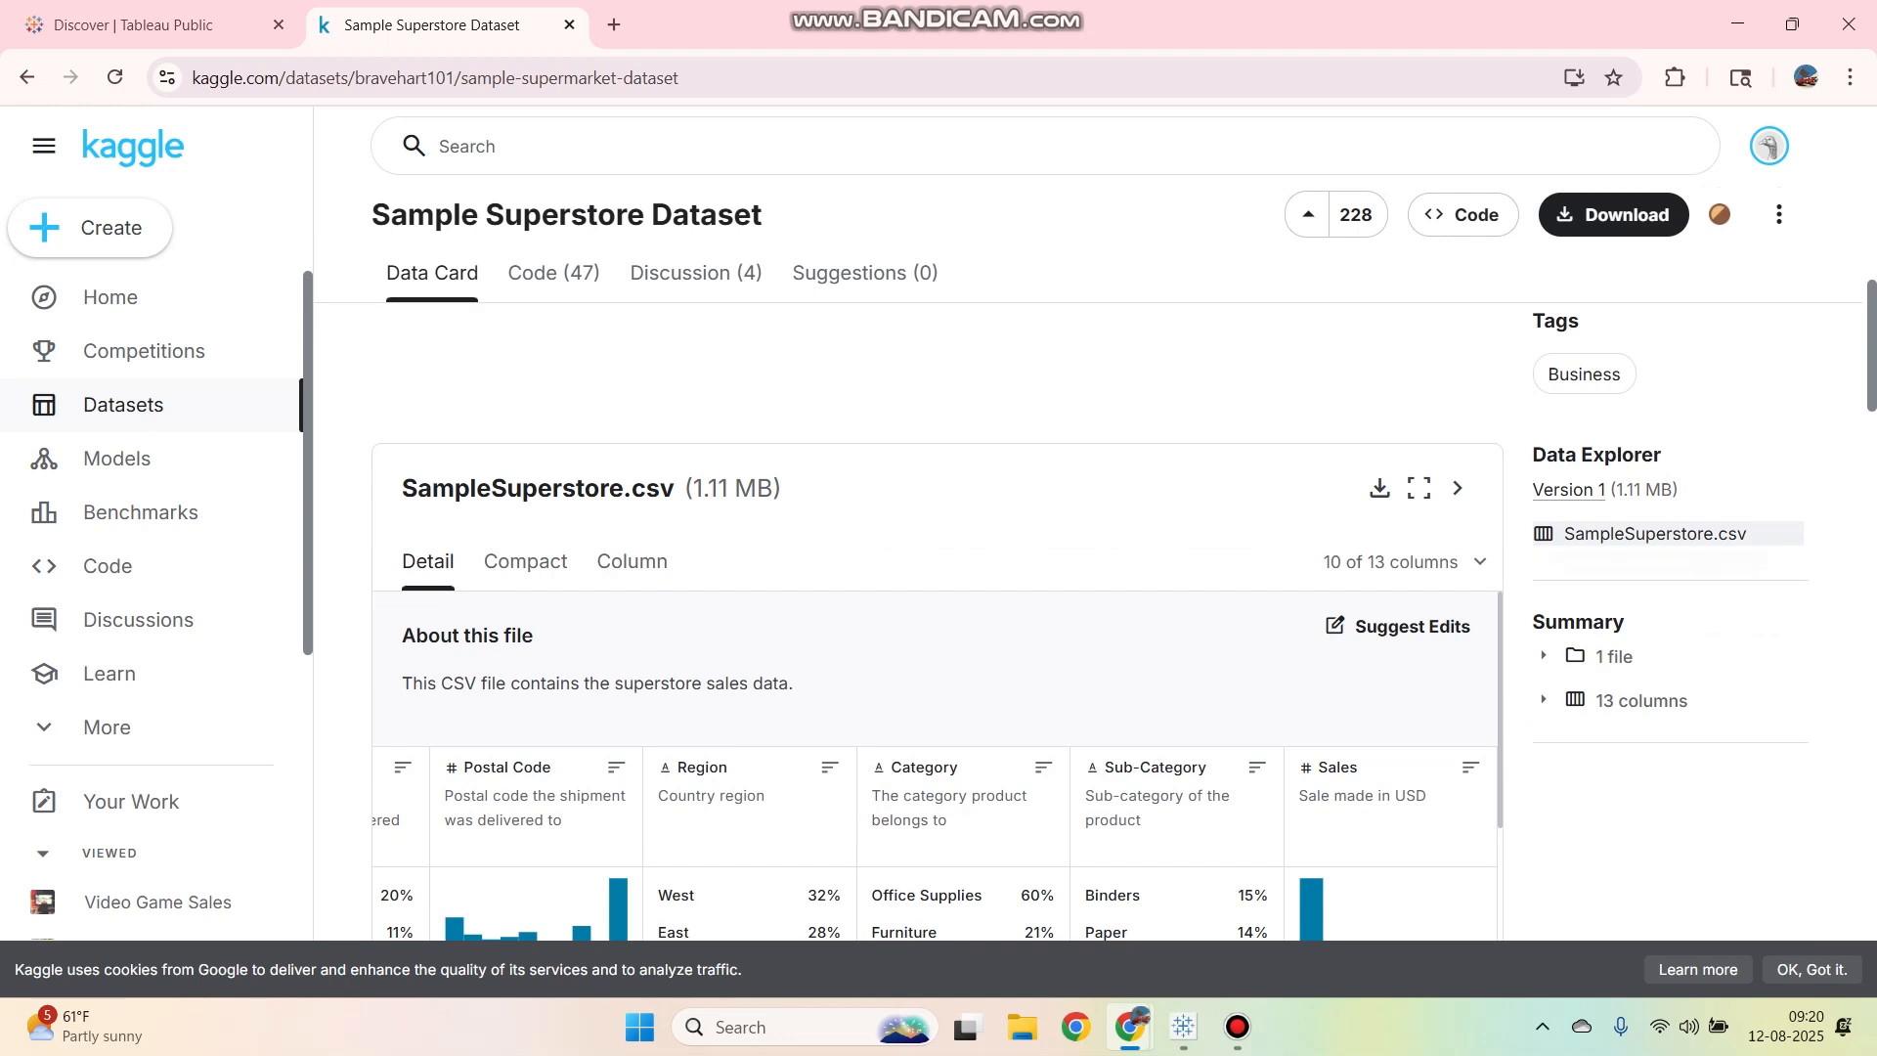
Step: Download the dataset as a zip and extract archive (8) into its default folder in Downloads
click(1613, 214)
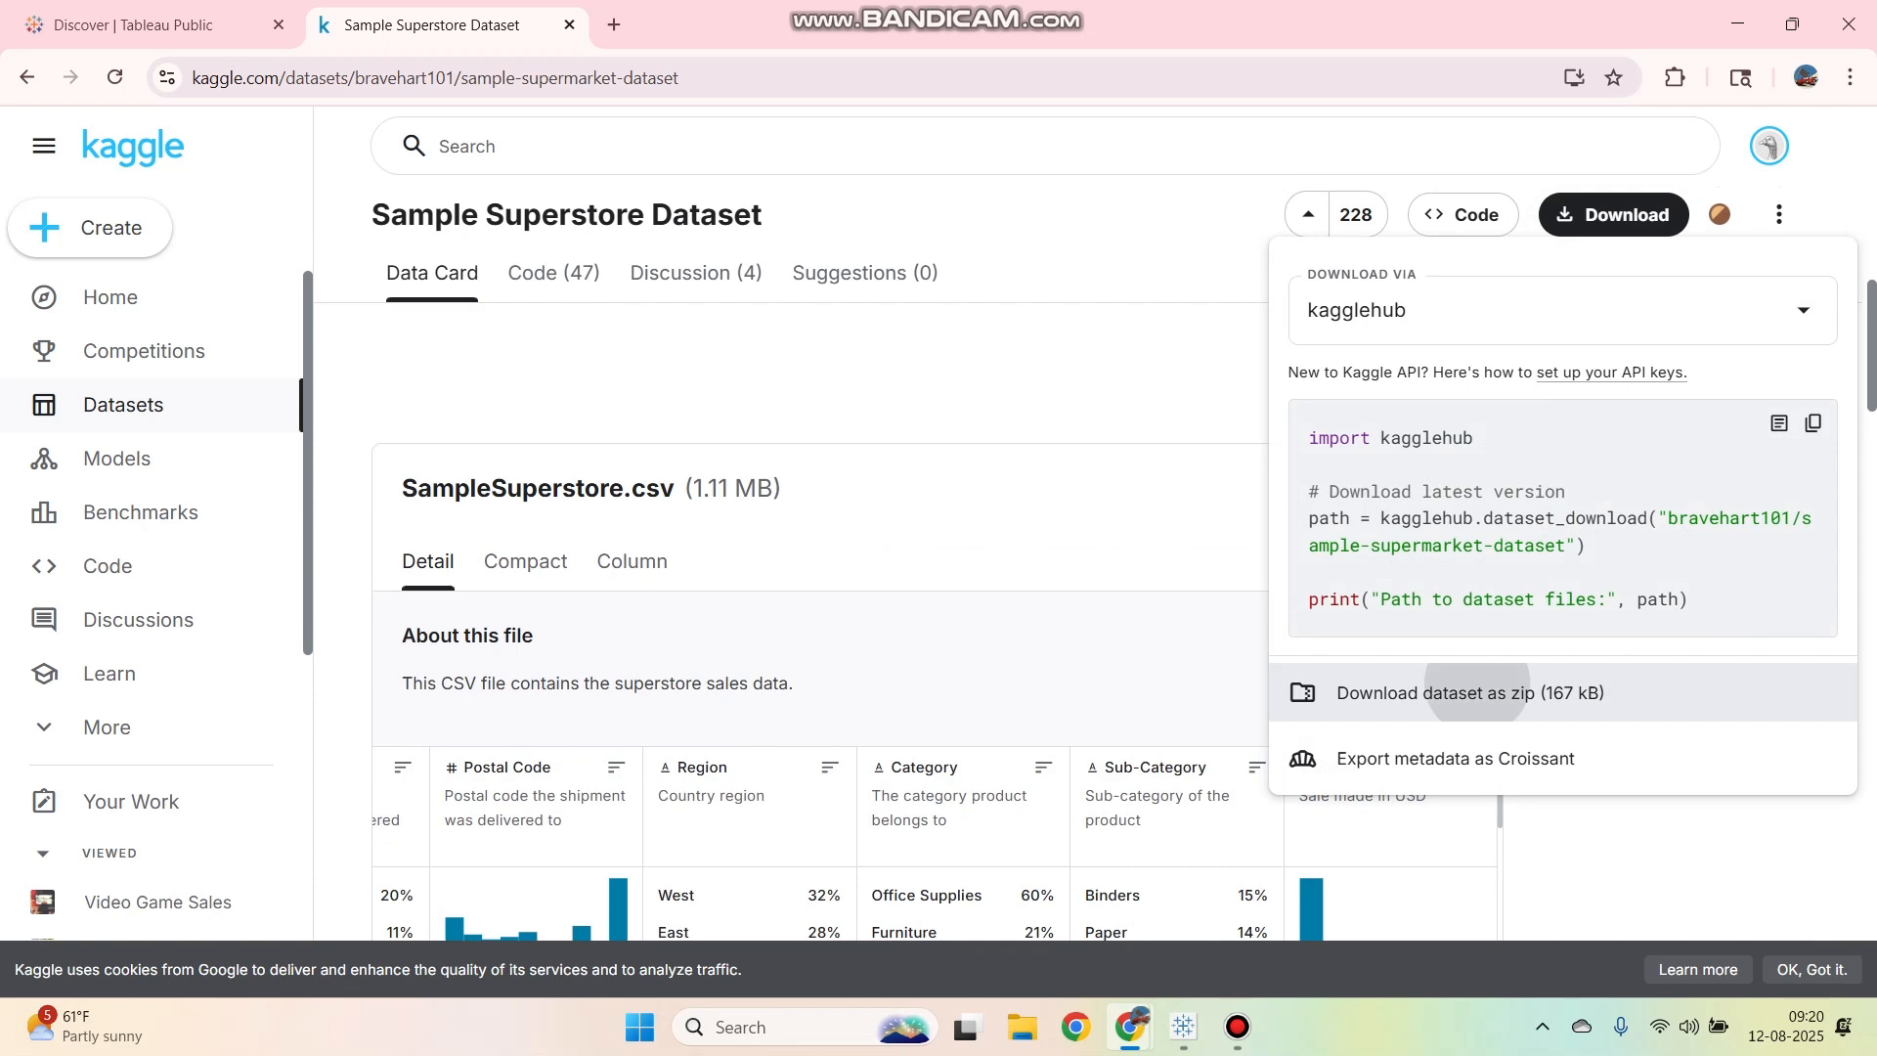
click(1466, 692)
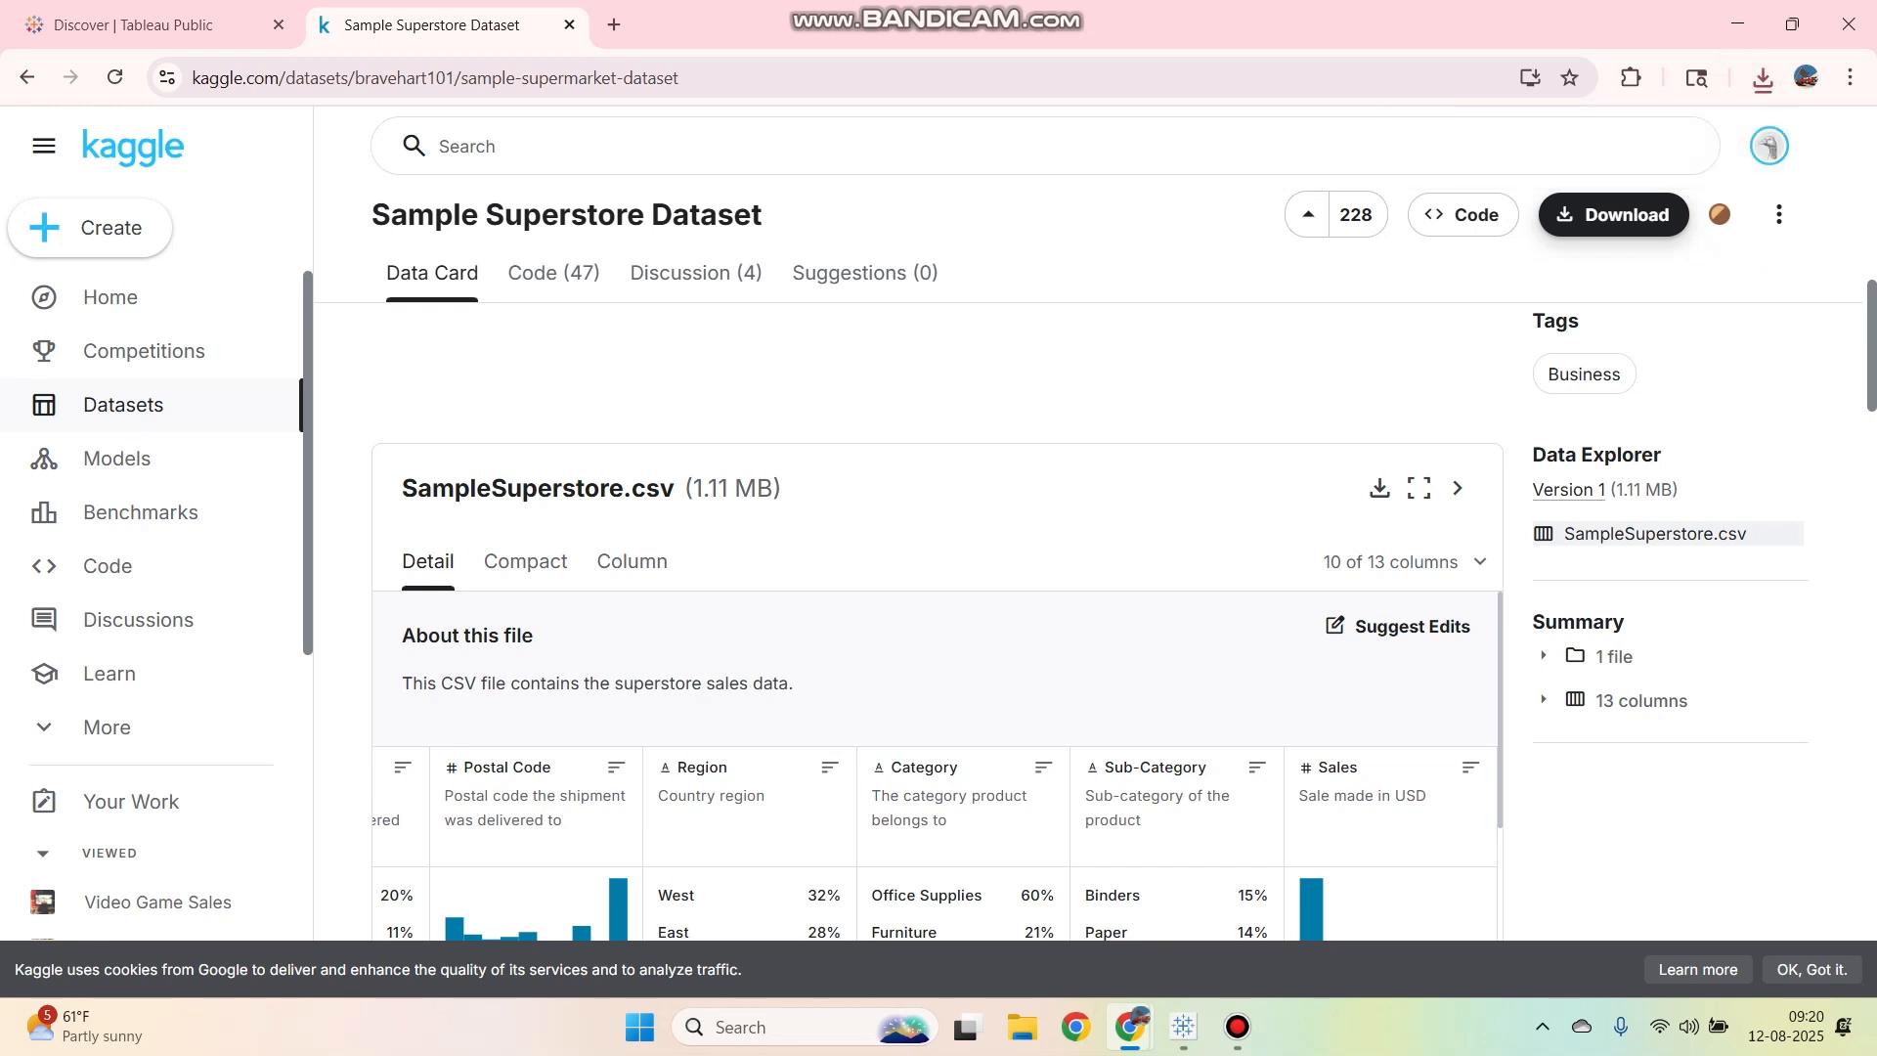
click(1021, 1026)
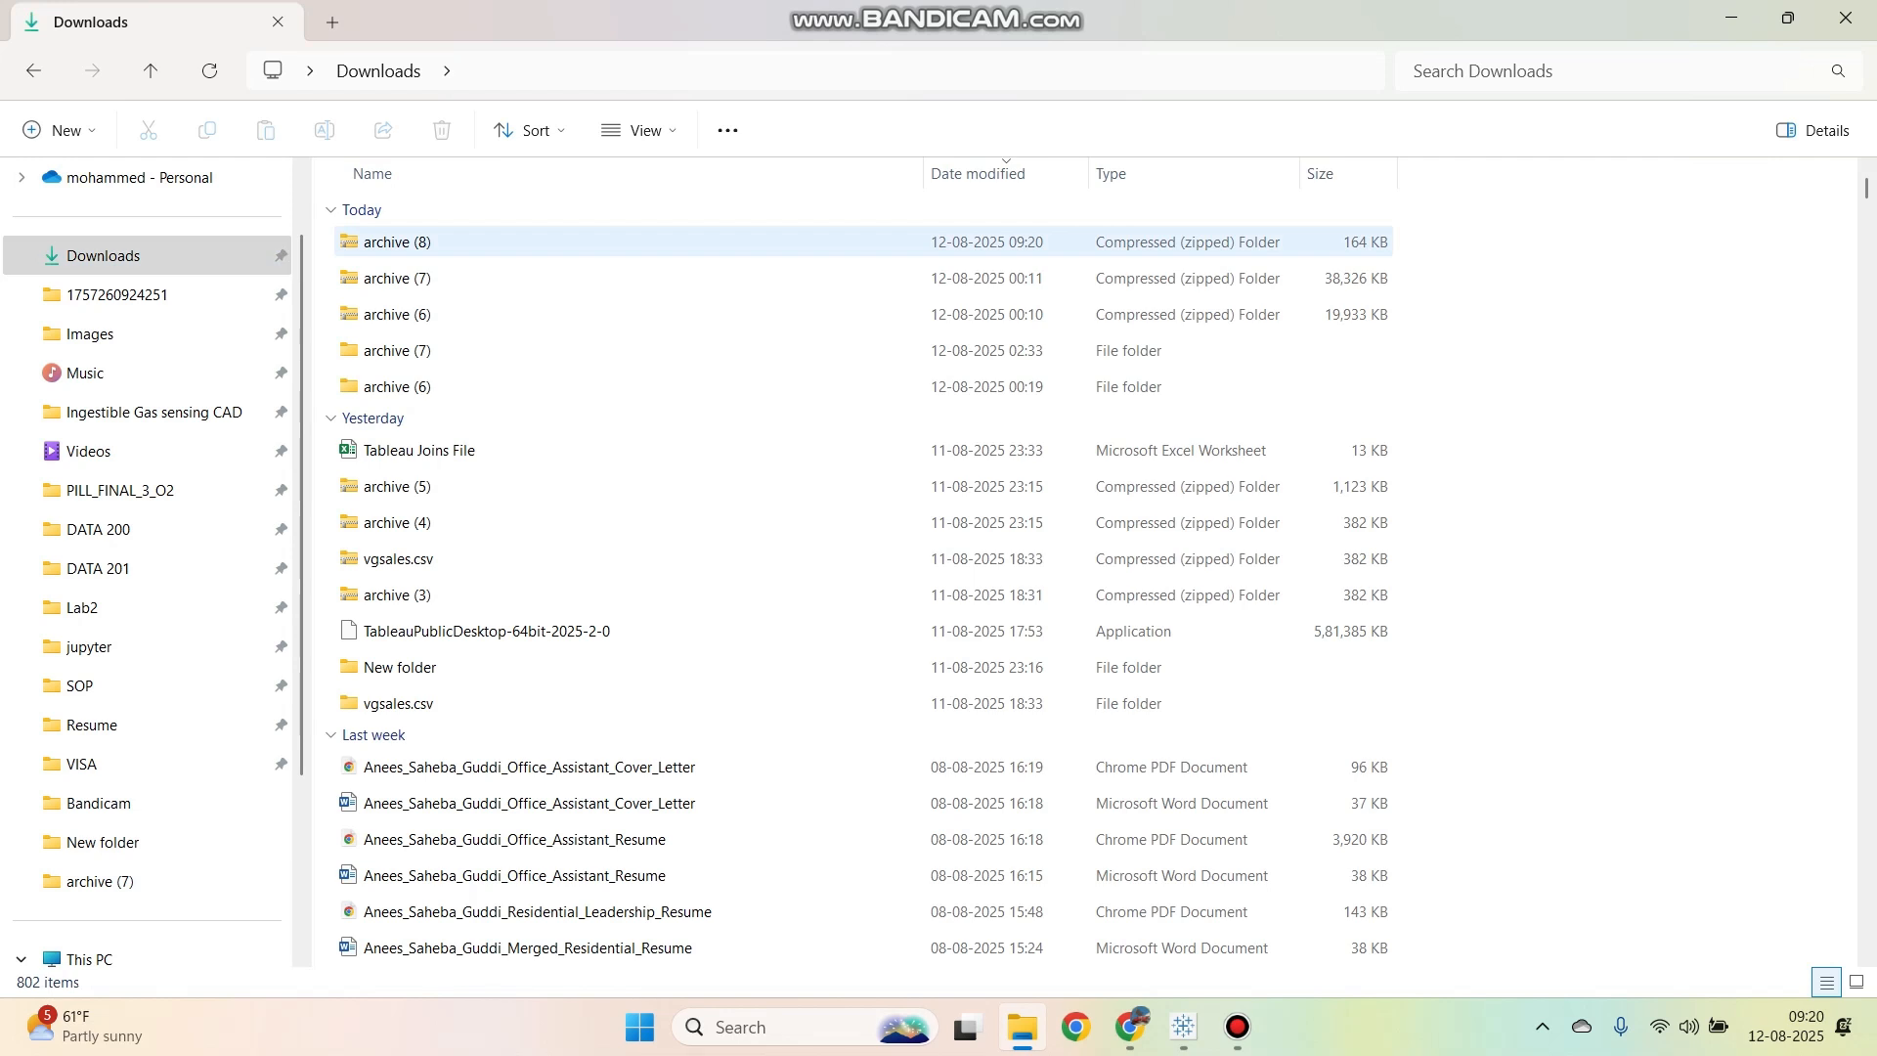
right_click(523, 244)
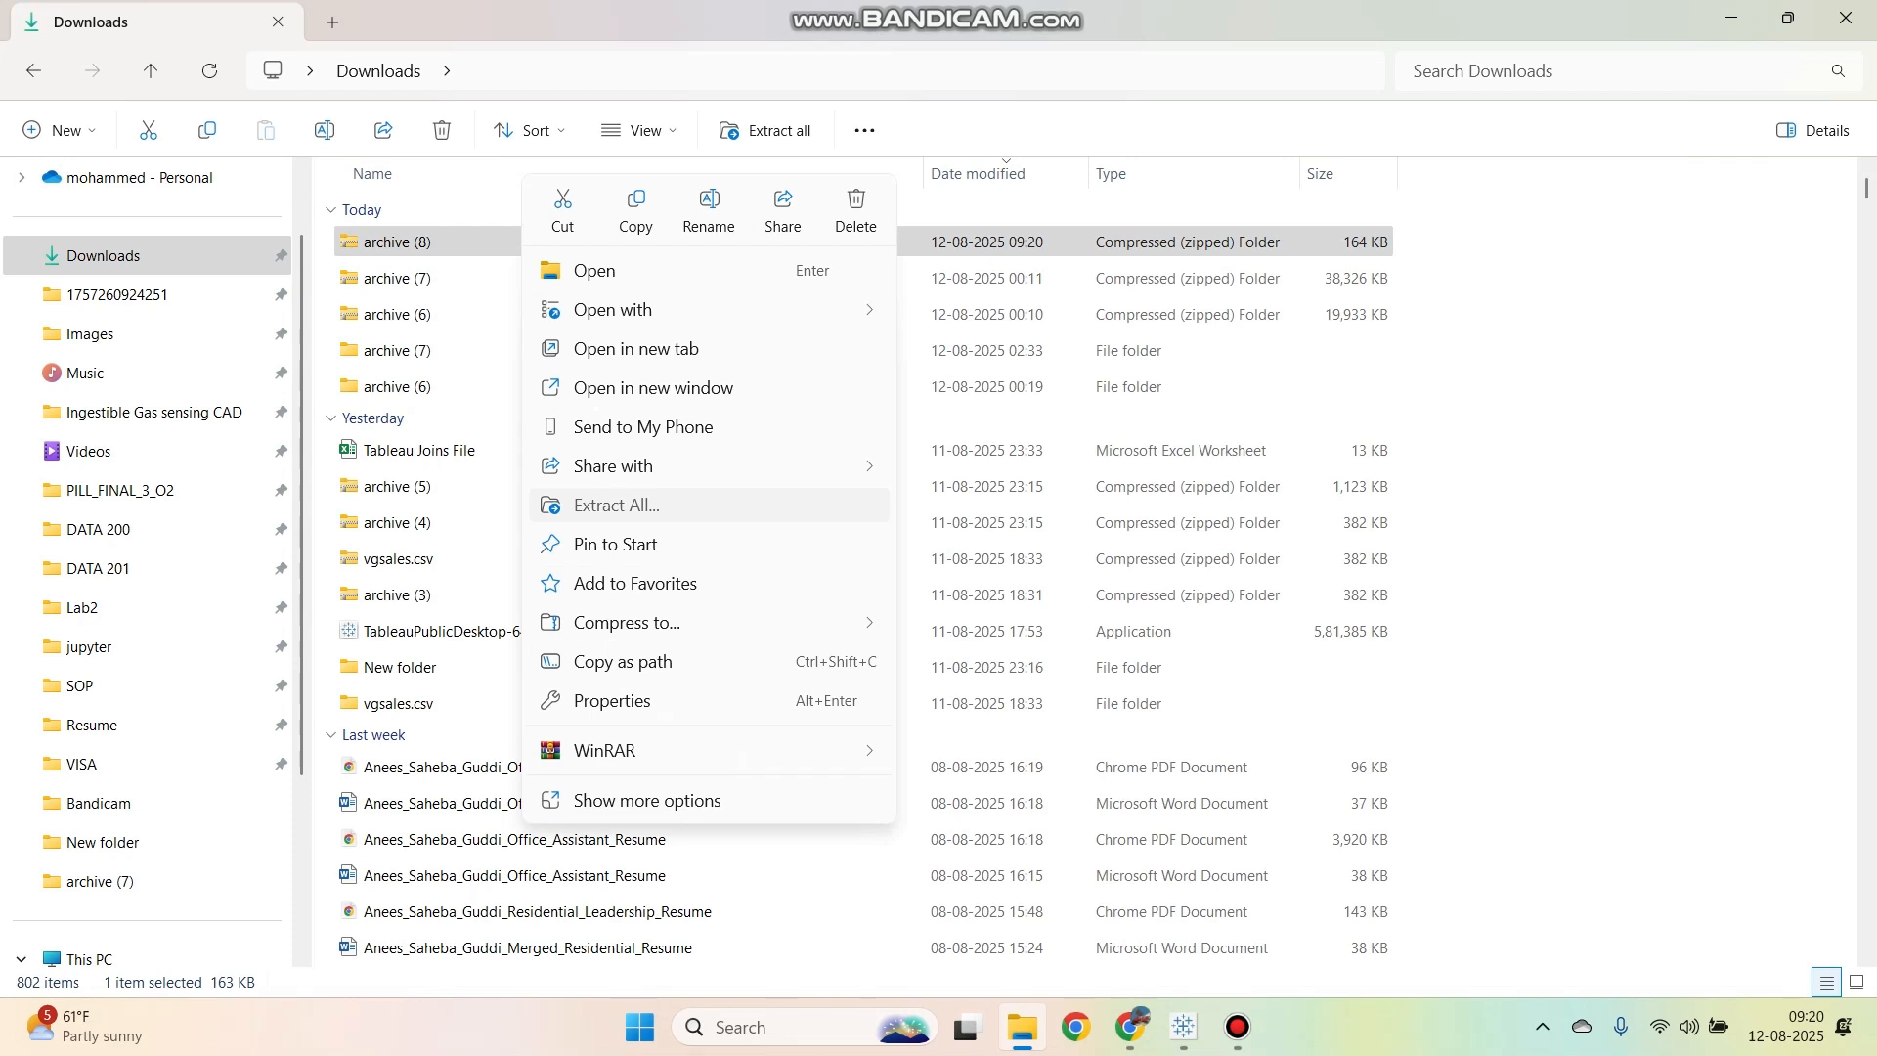
click(616, 505)
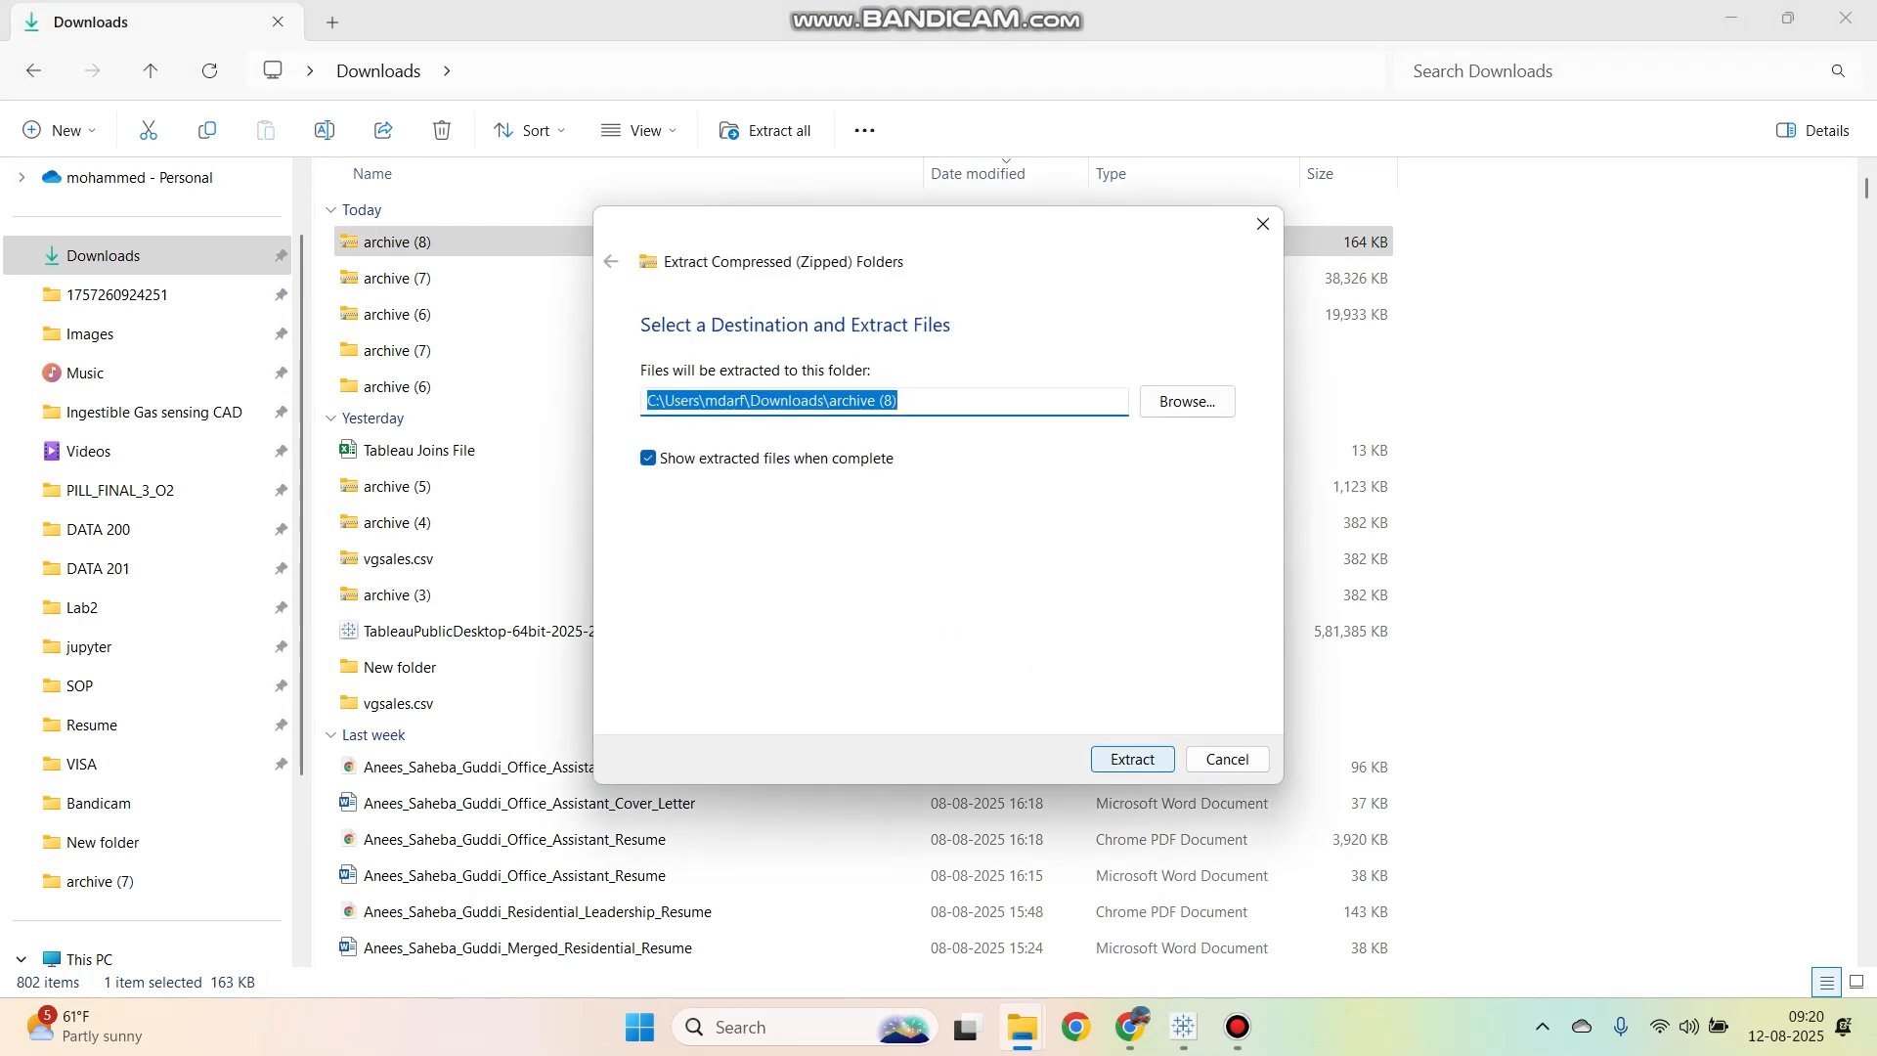
key(Return)
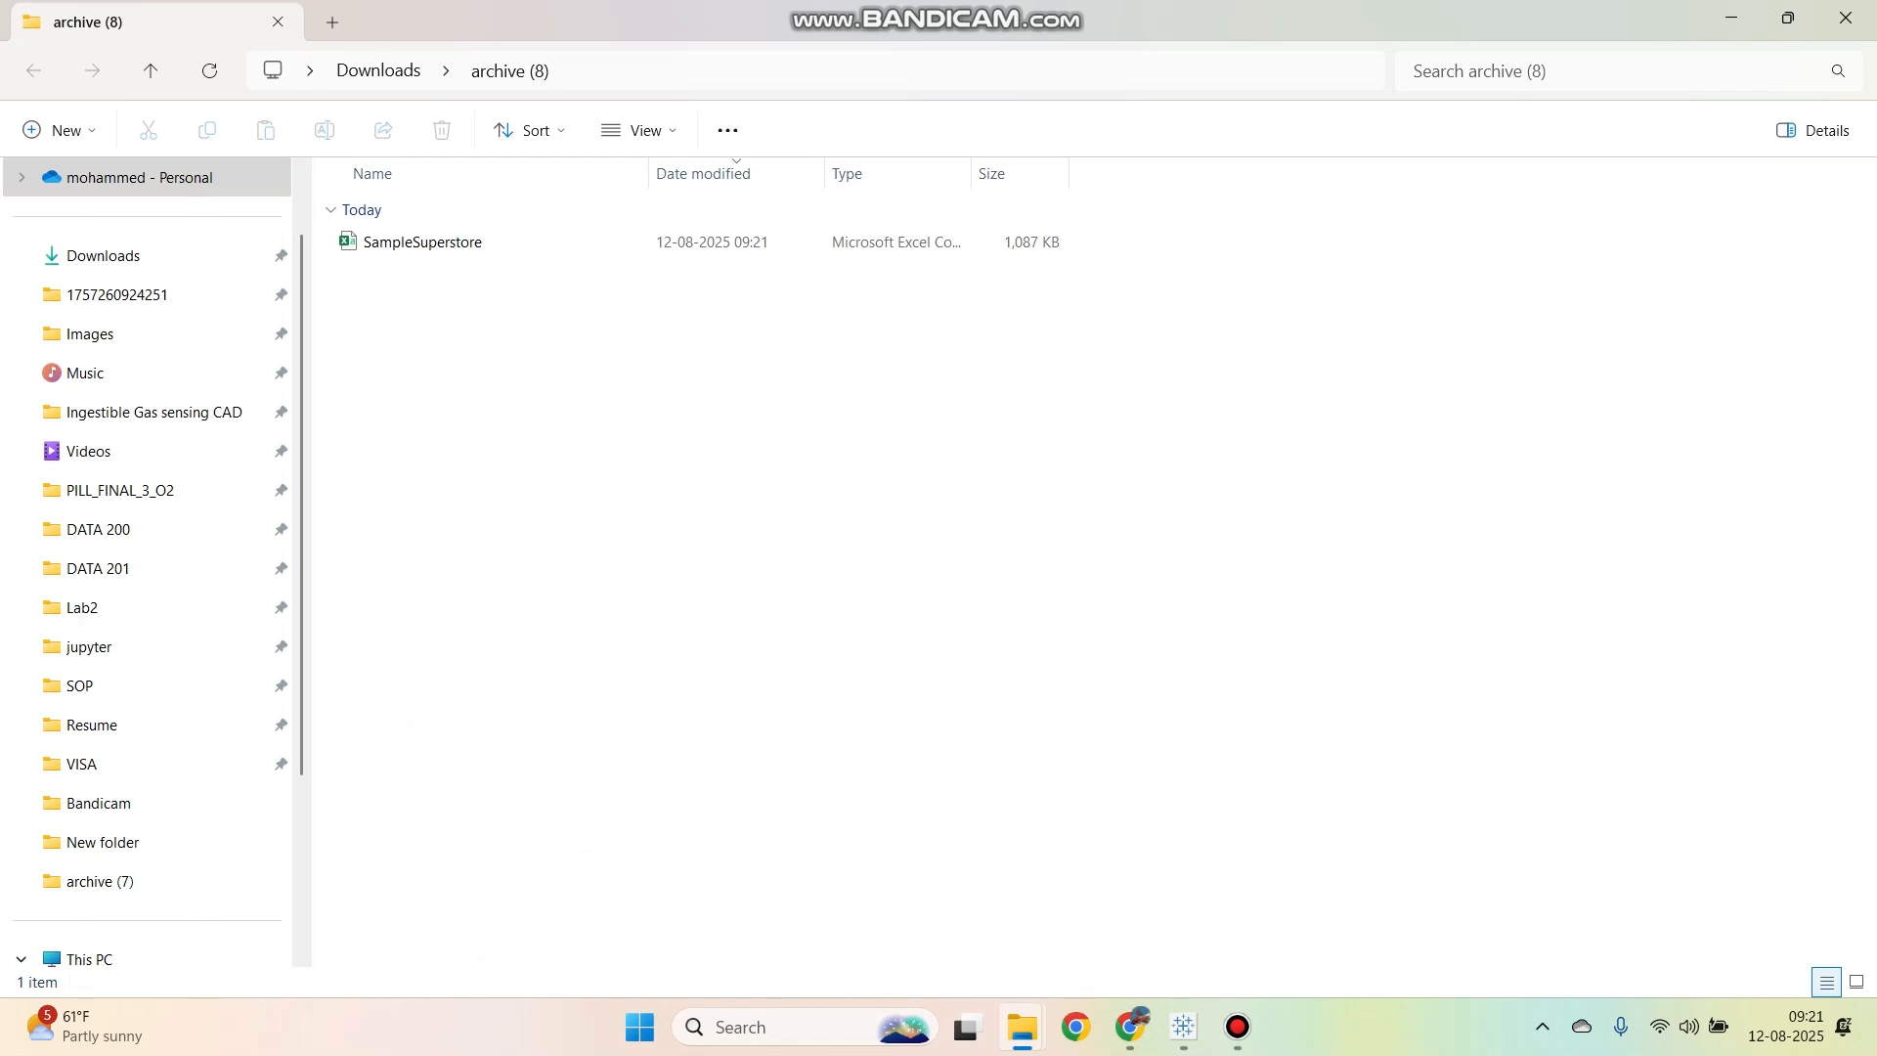
Step: Launch Tableau Public 2025.2 and maximize its window
key(alt+Tab)
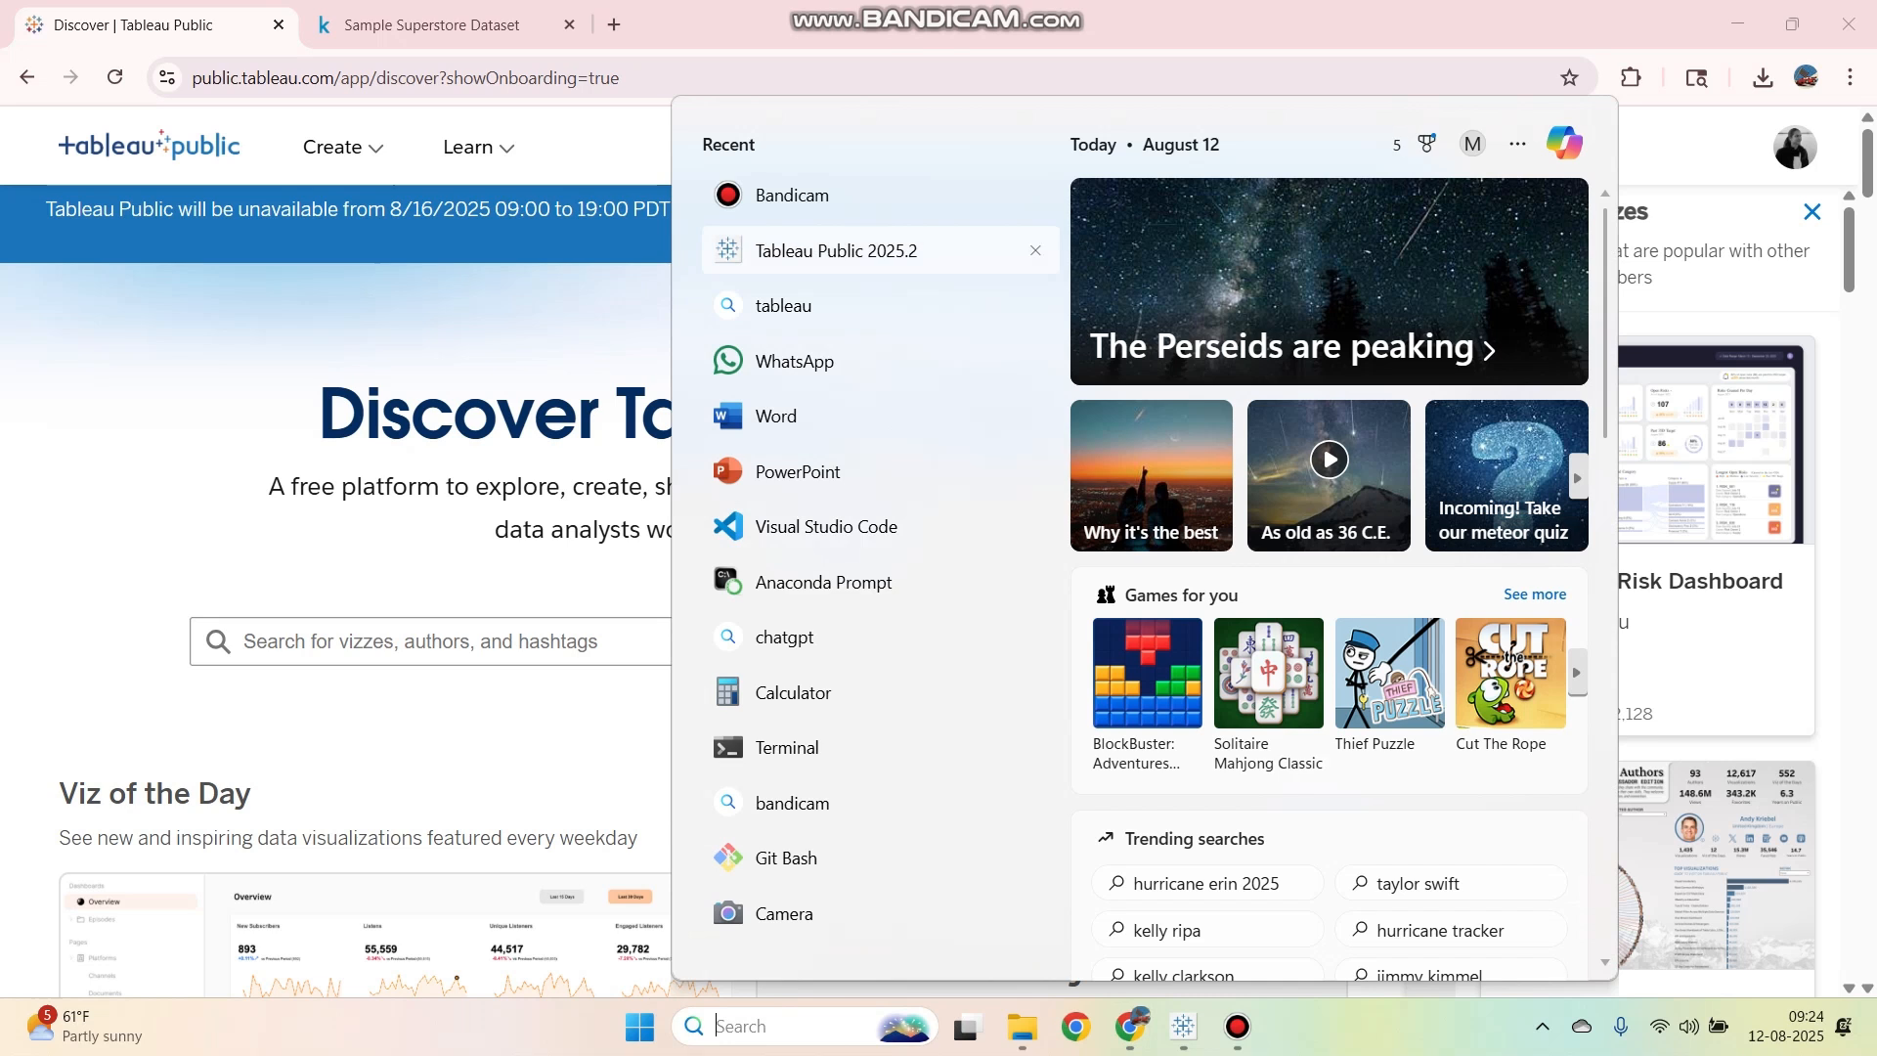
click(835, 251)
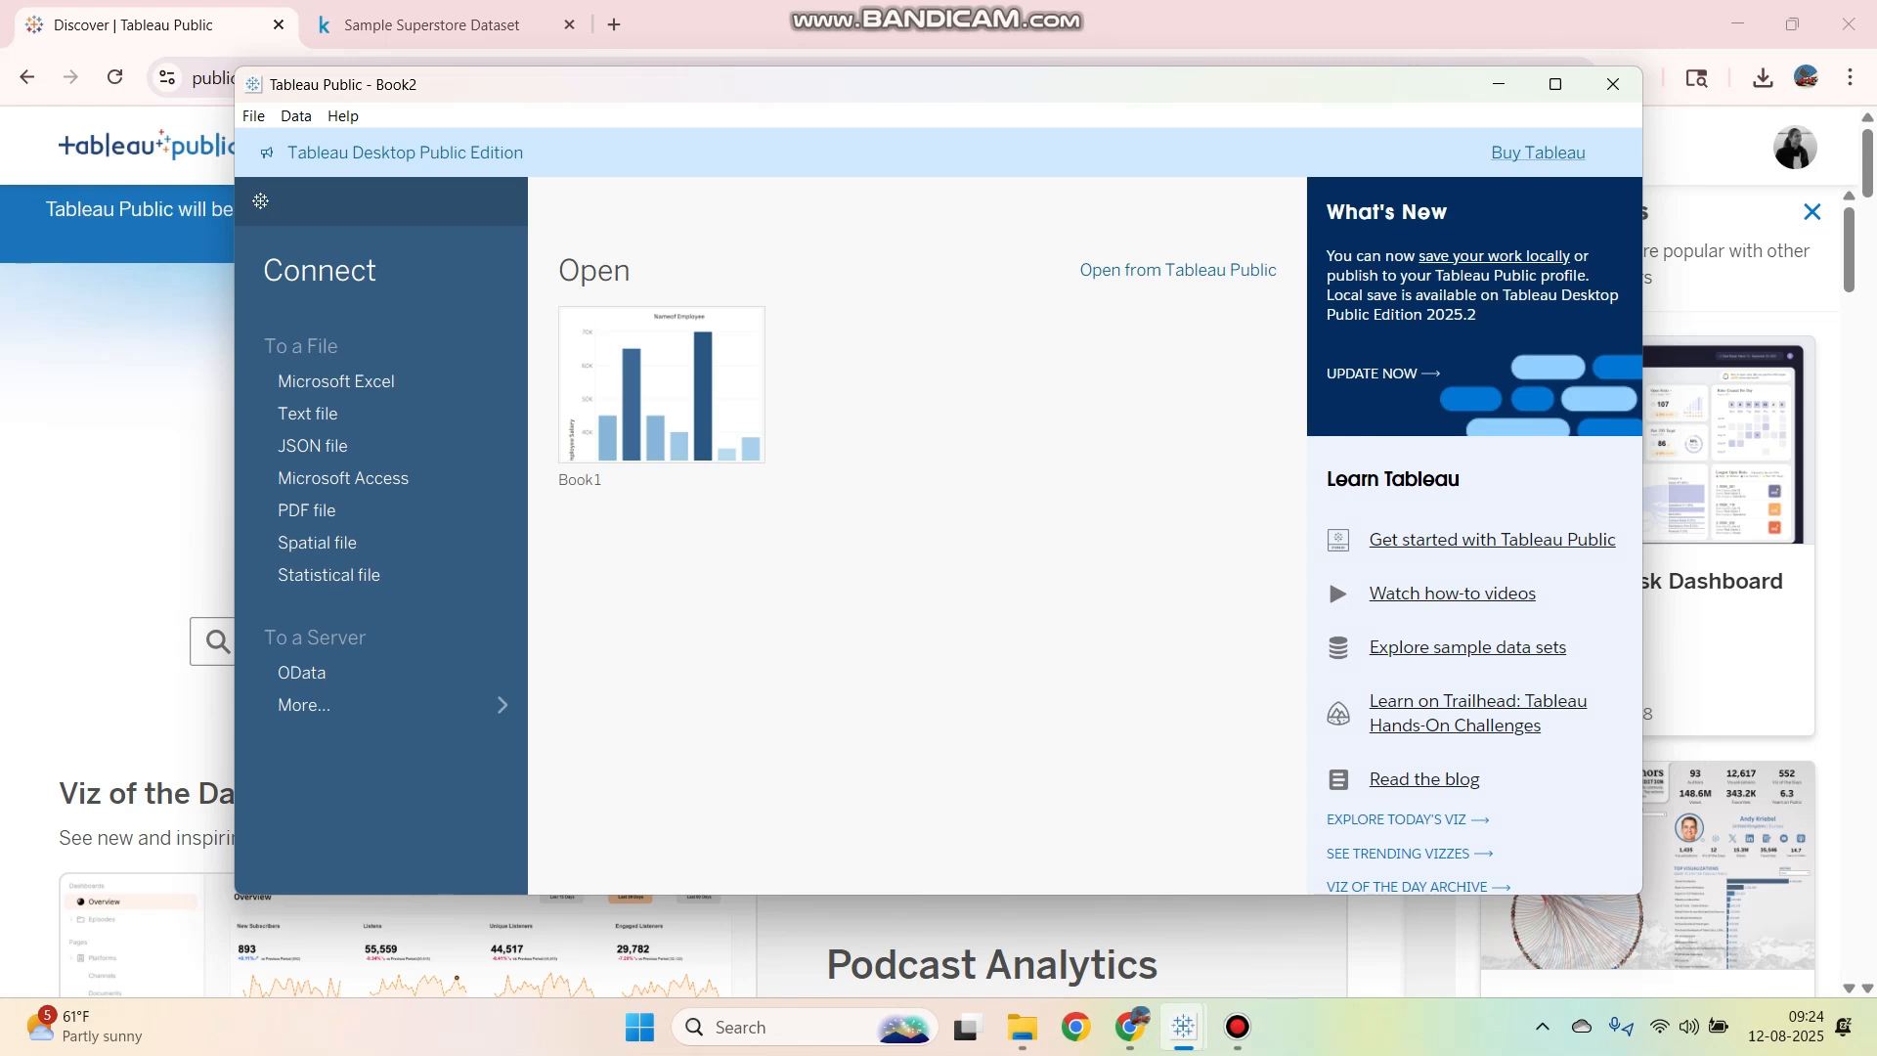
click(1555, 84)
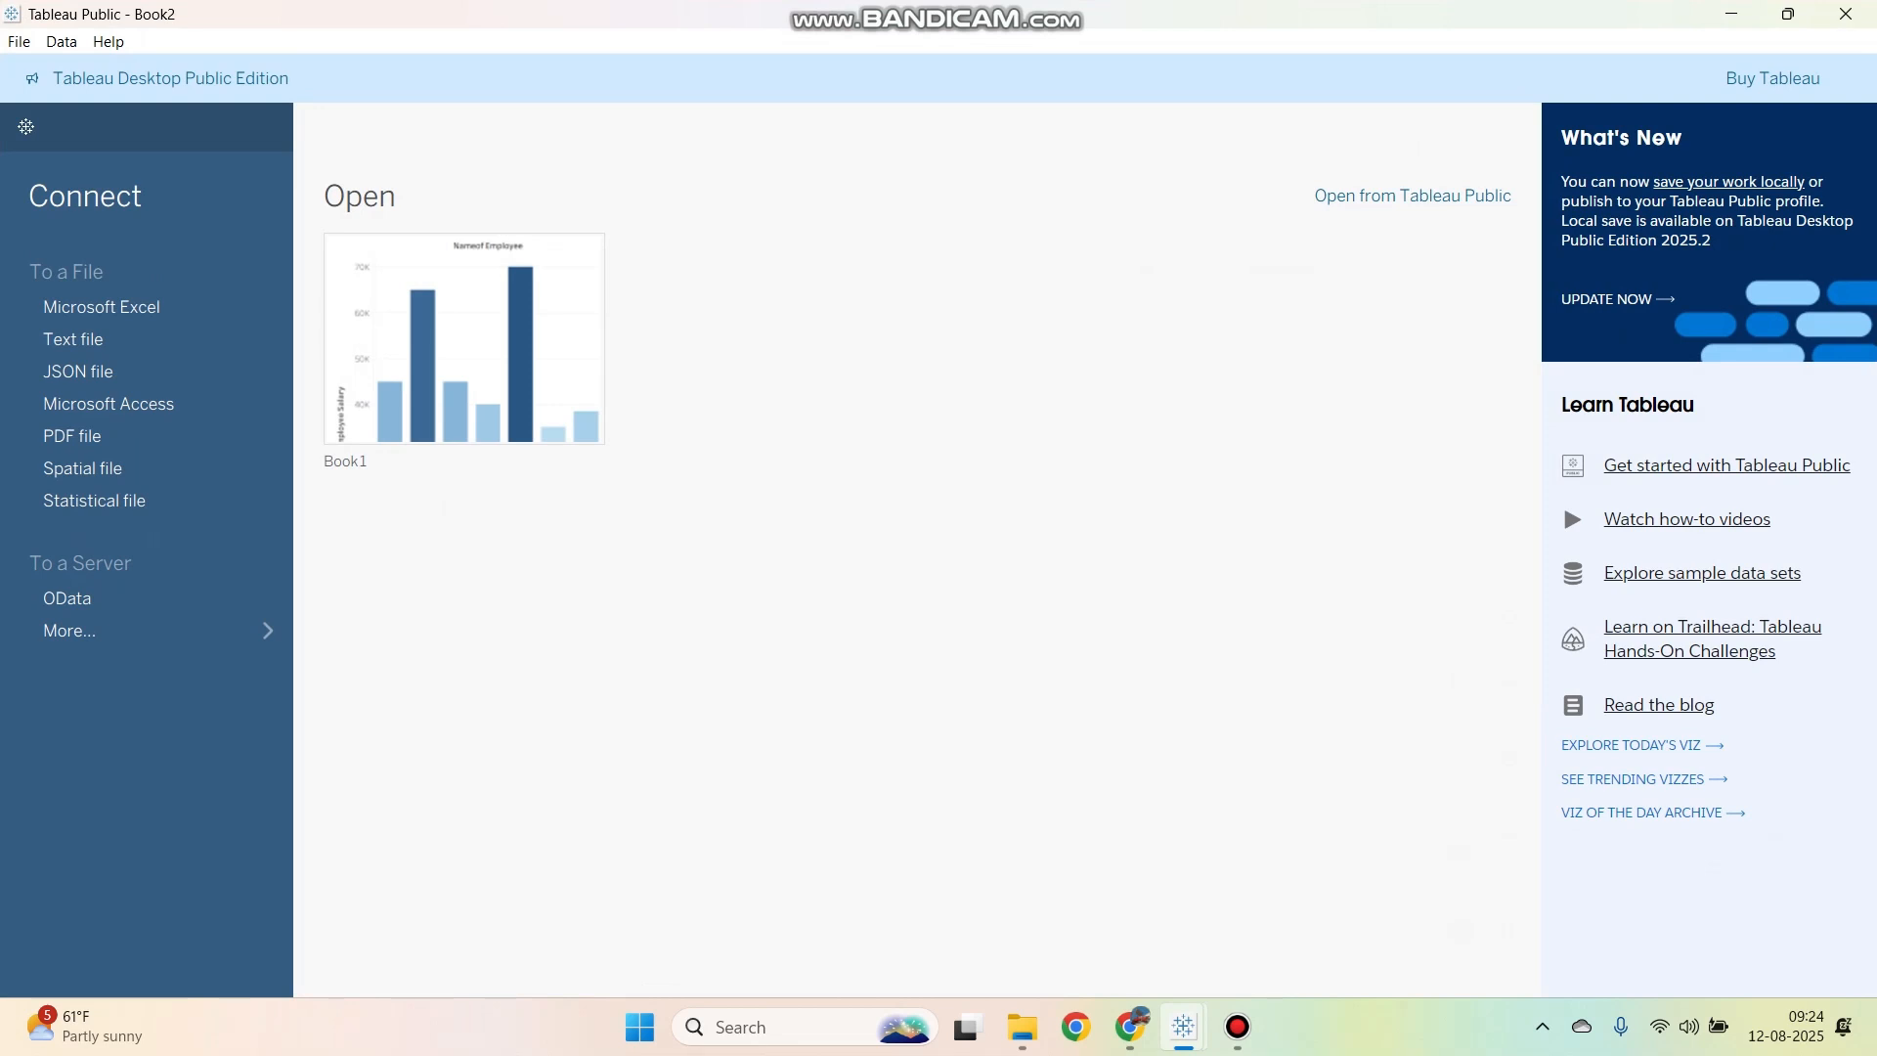
click(1130, 1027)
Step: Connect to the text file SampleSuperstore from the archive (8) folder in Downloads
click(73, 338)
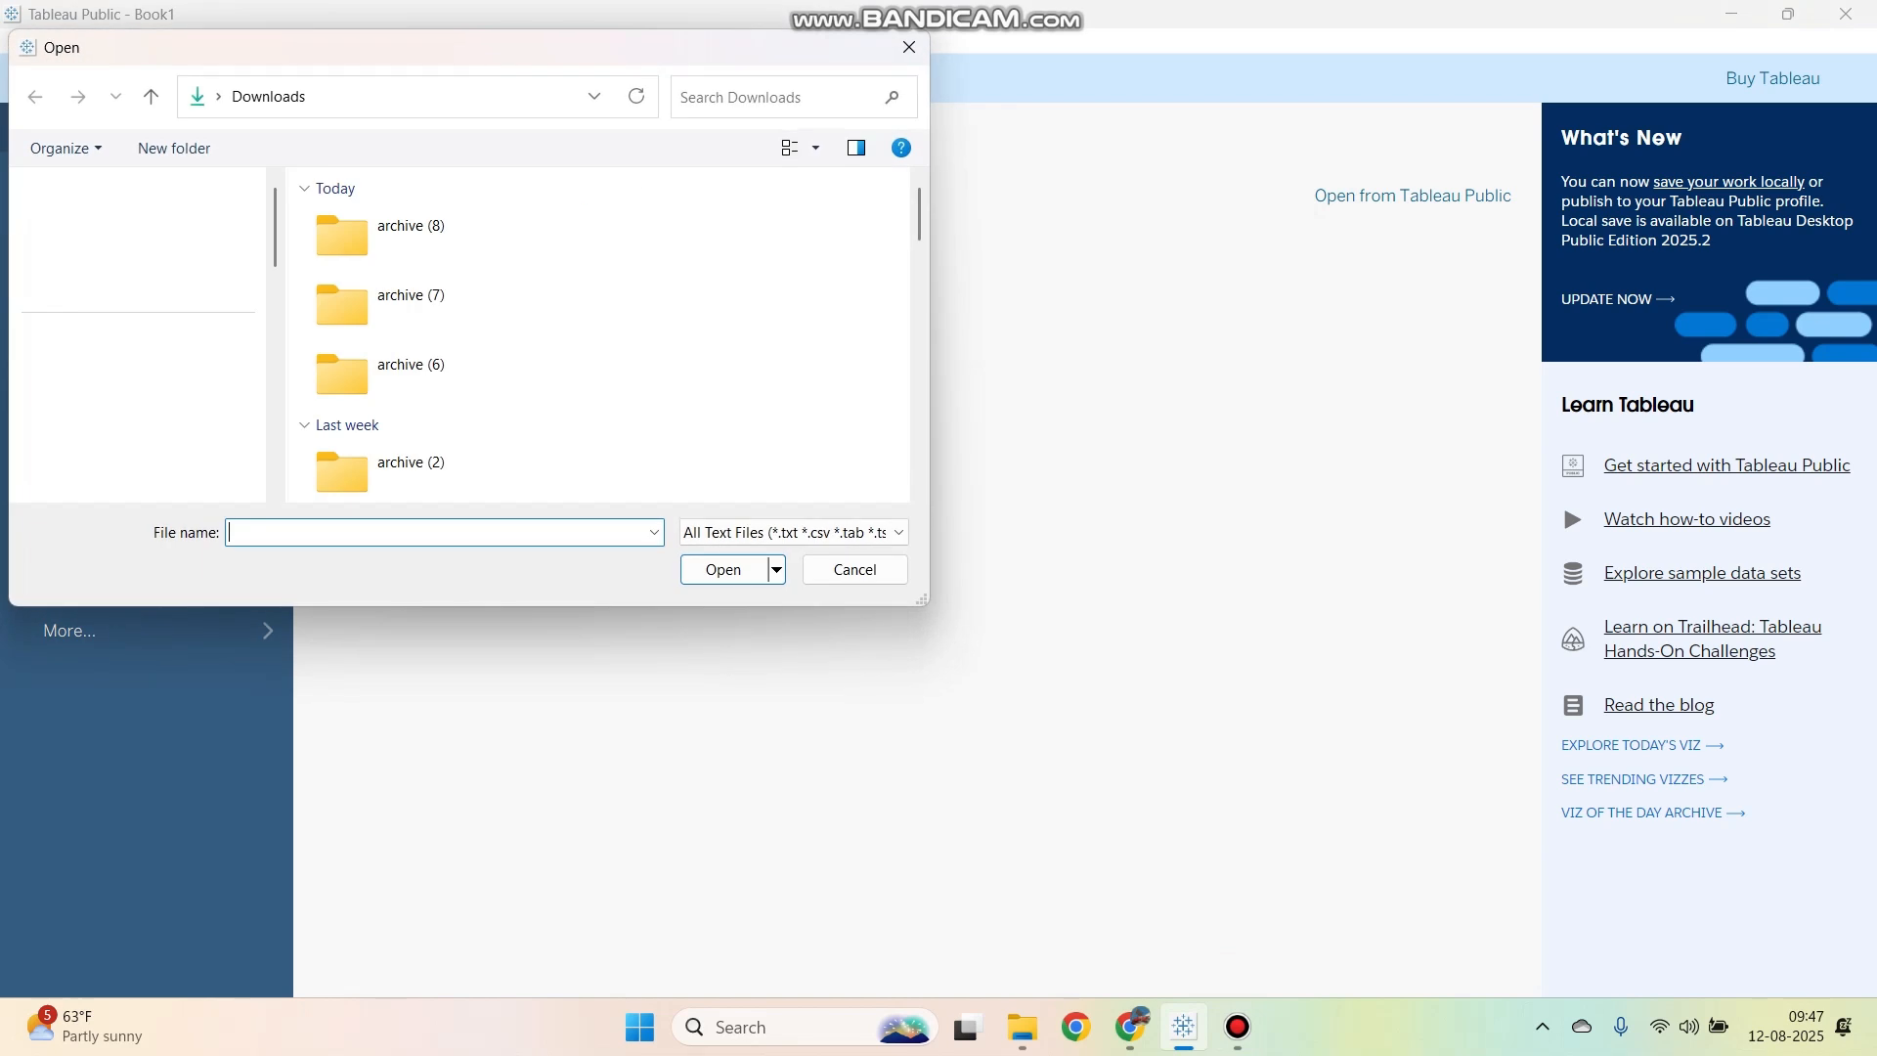
click(440, 238)
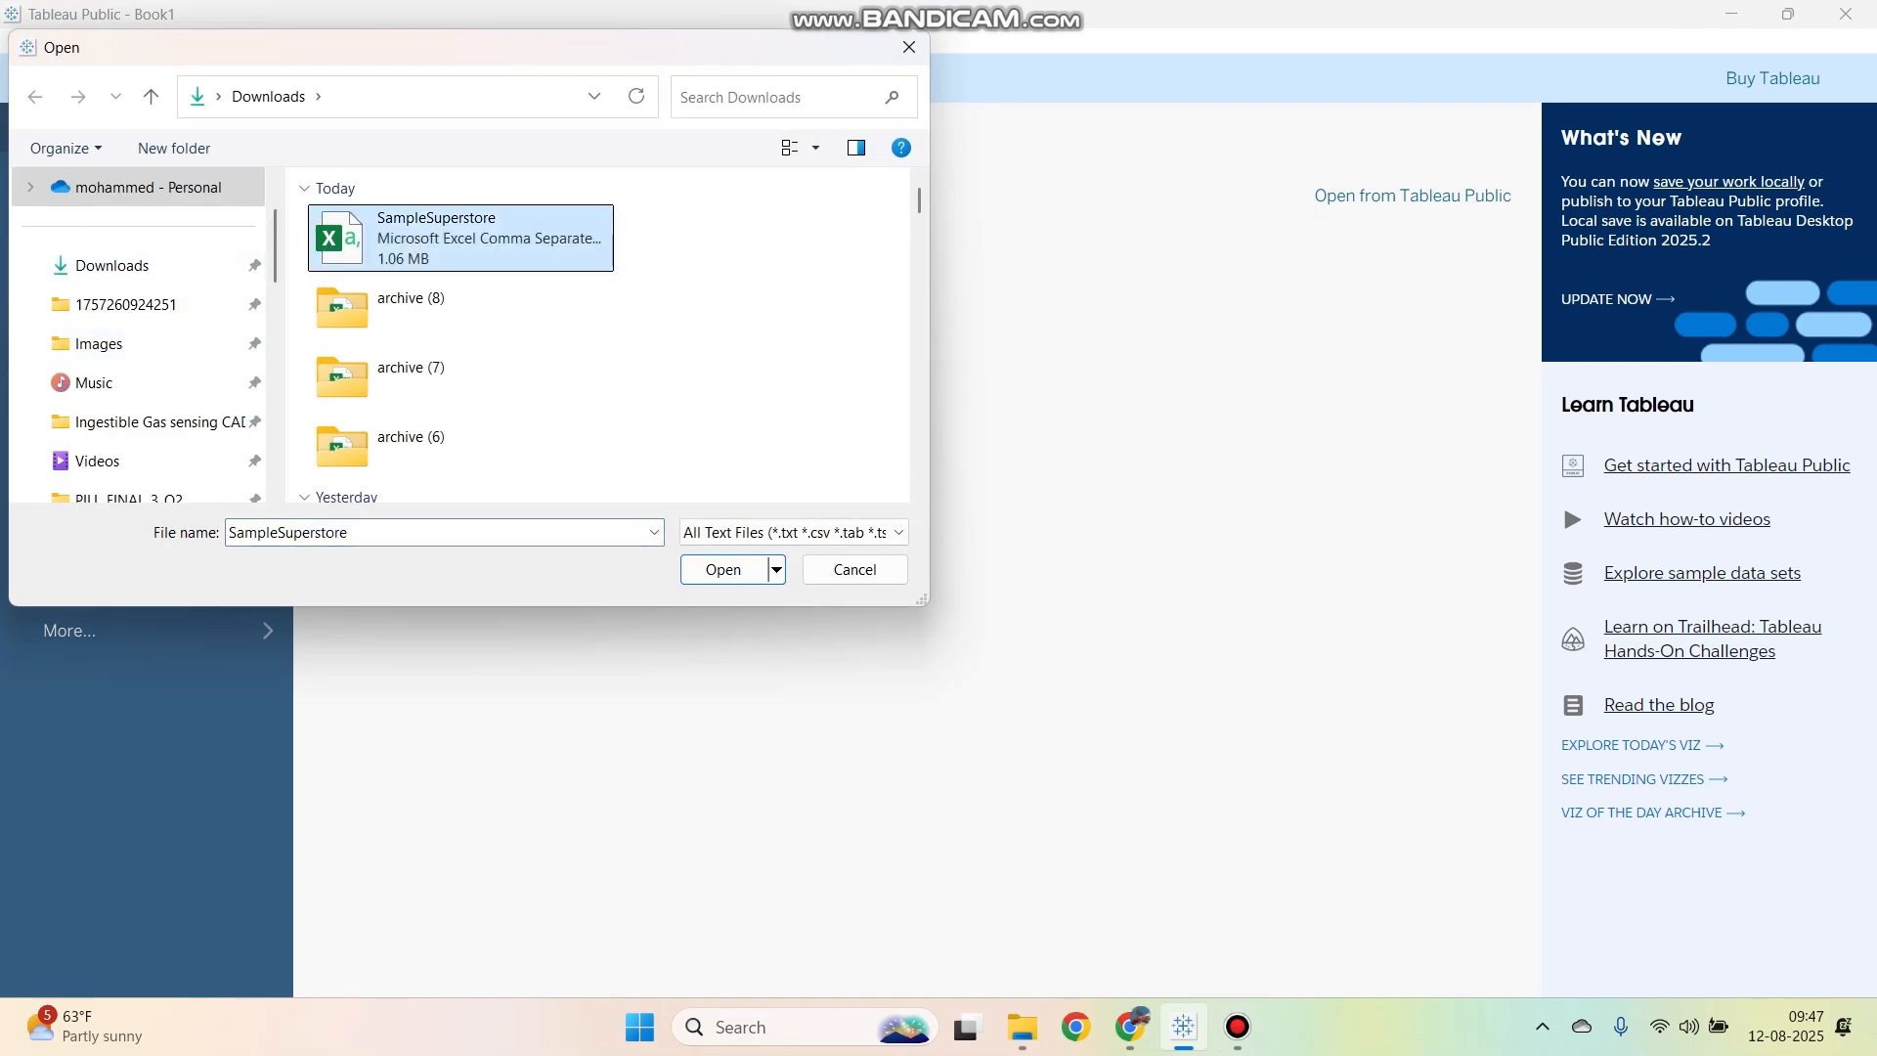
click(112, 265)
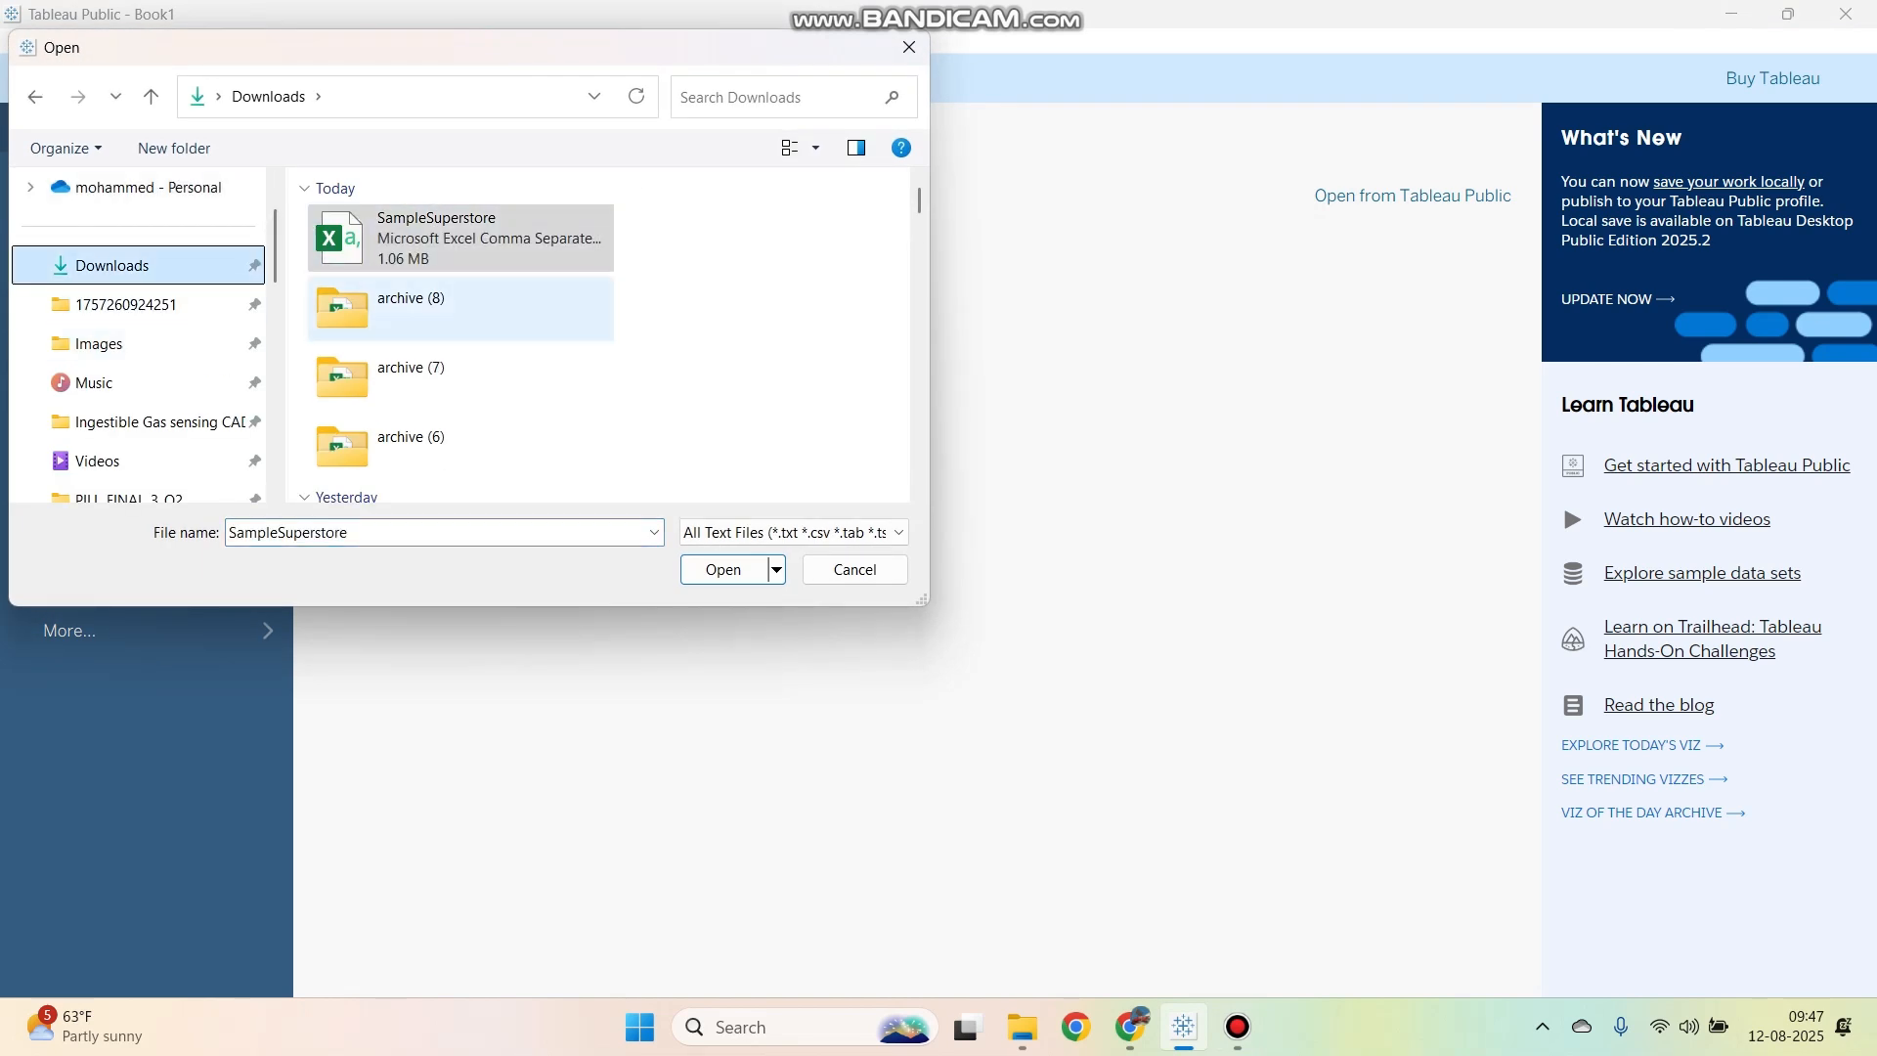
double_click(410, 308)
click(420, 252)
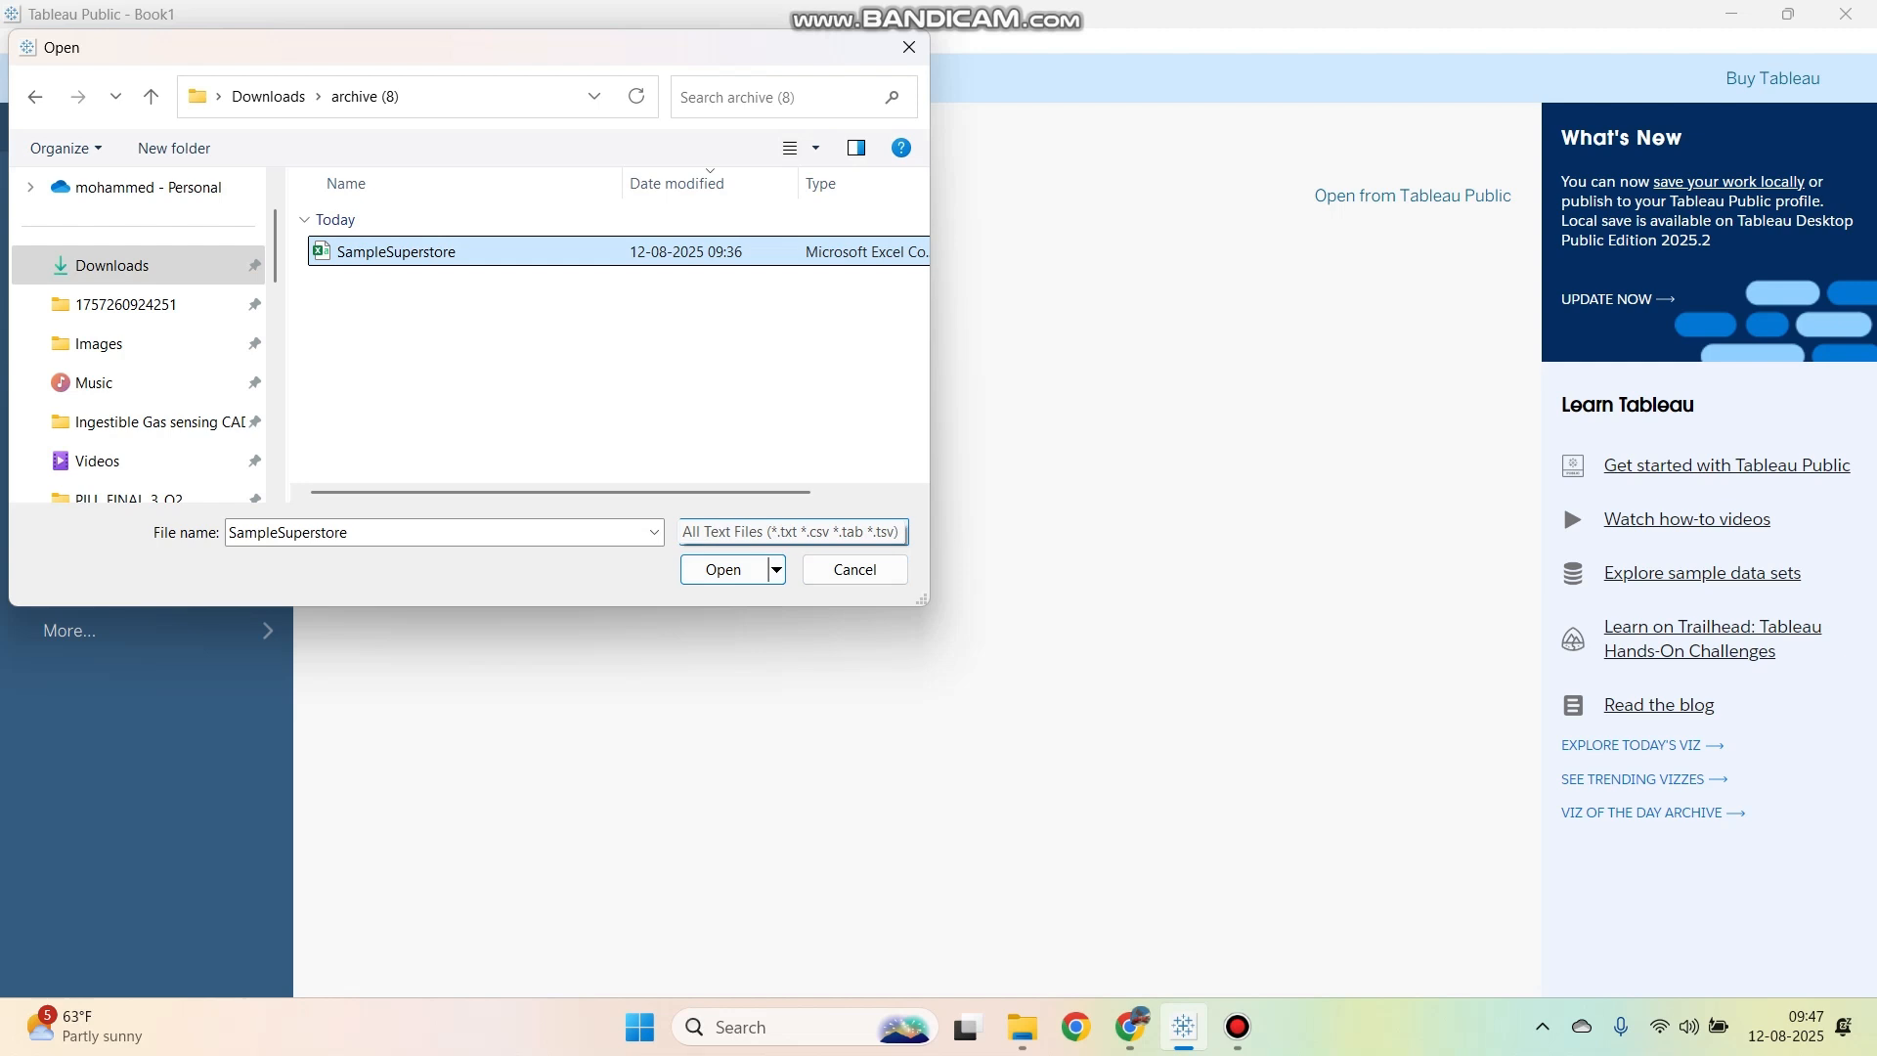
click(724, 569)
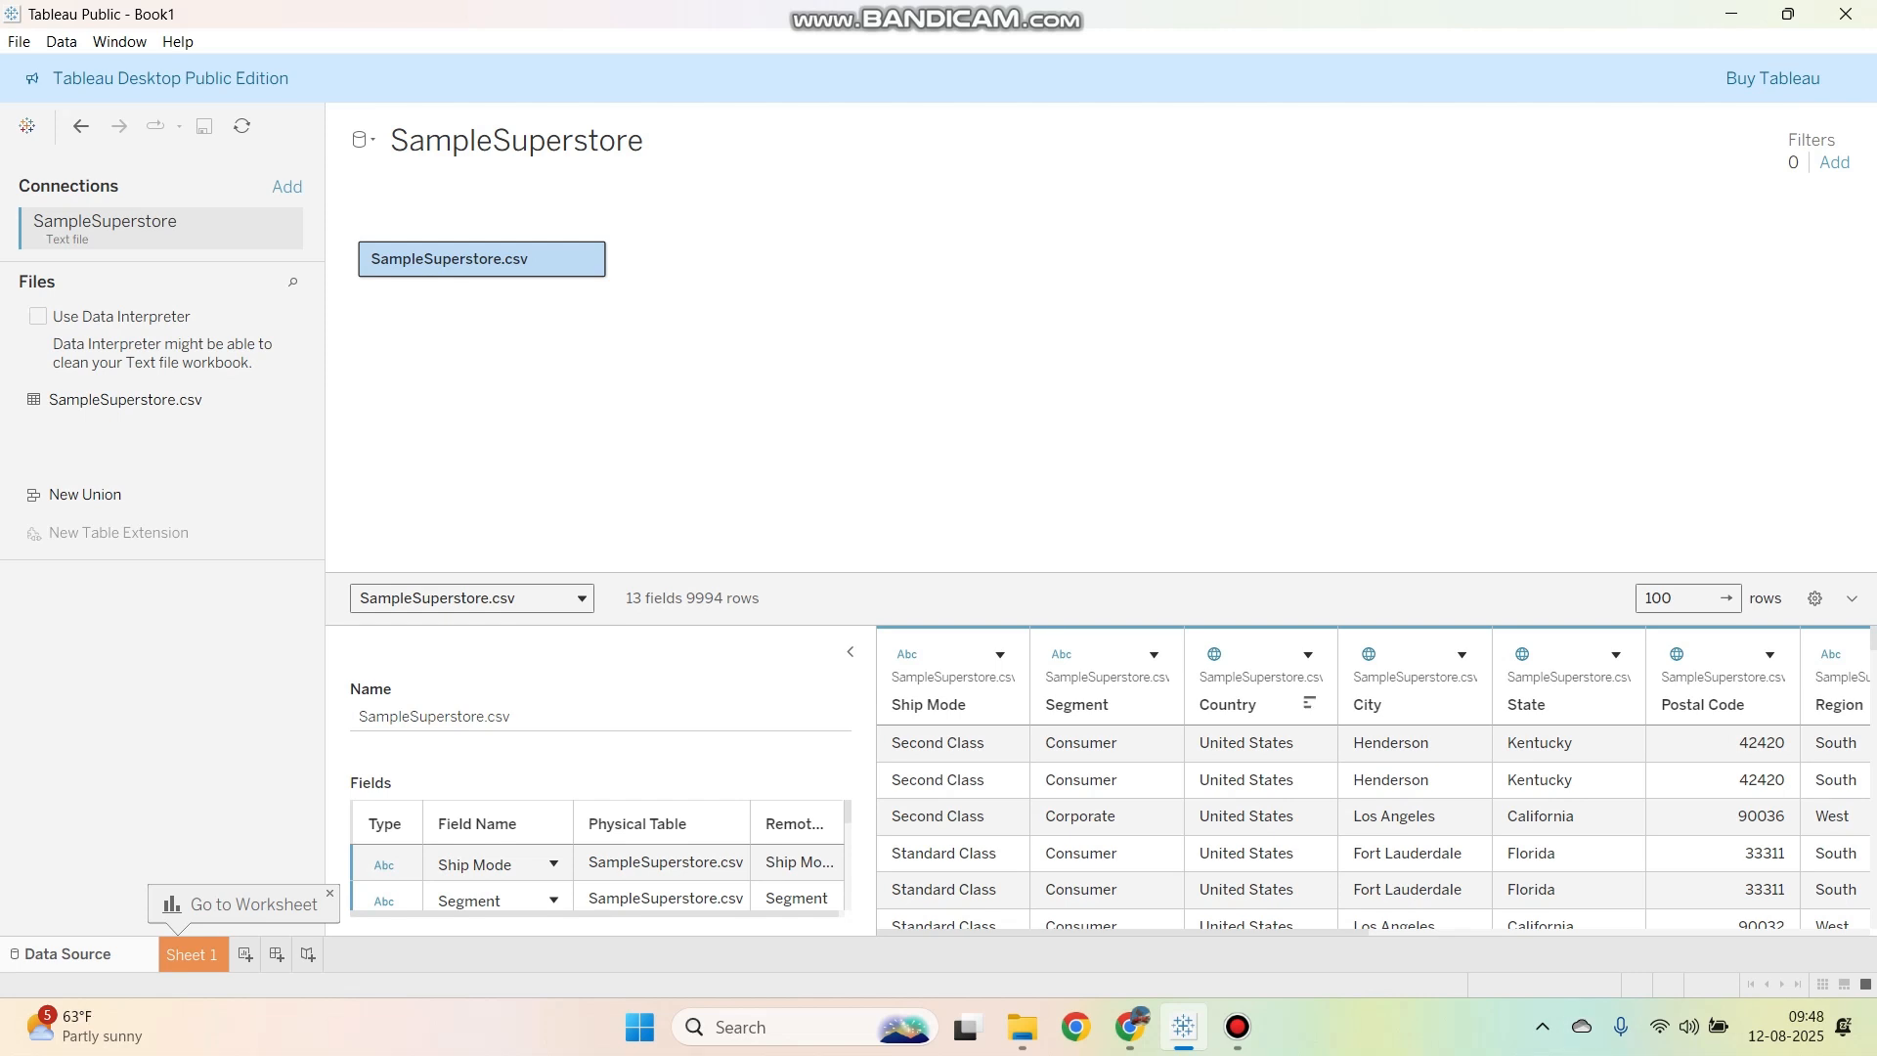
Step: Examine the columns in the SampleSuperstore.csv data preview, from Ship Mode through Profit
scroll(1369, 782, right, 10)
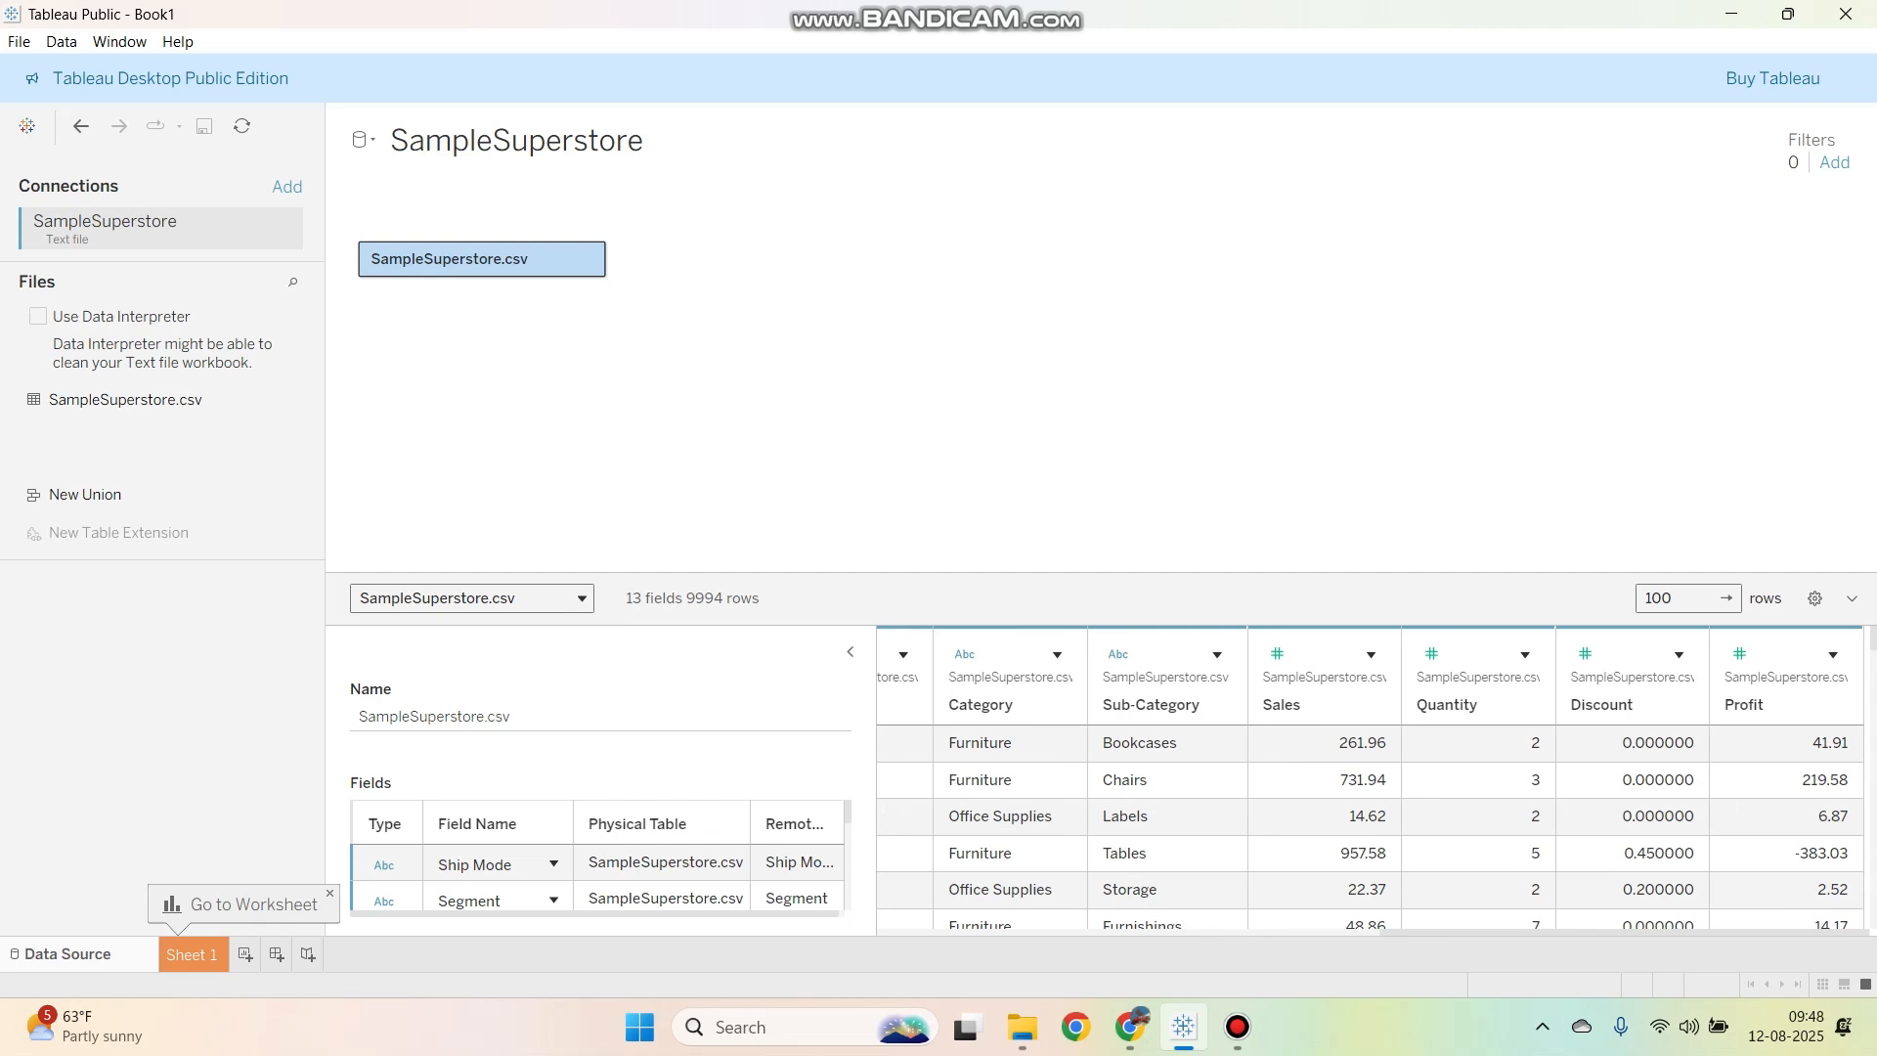
scroll(1368, 782, left, 3)
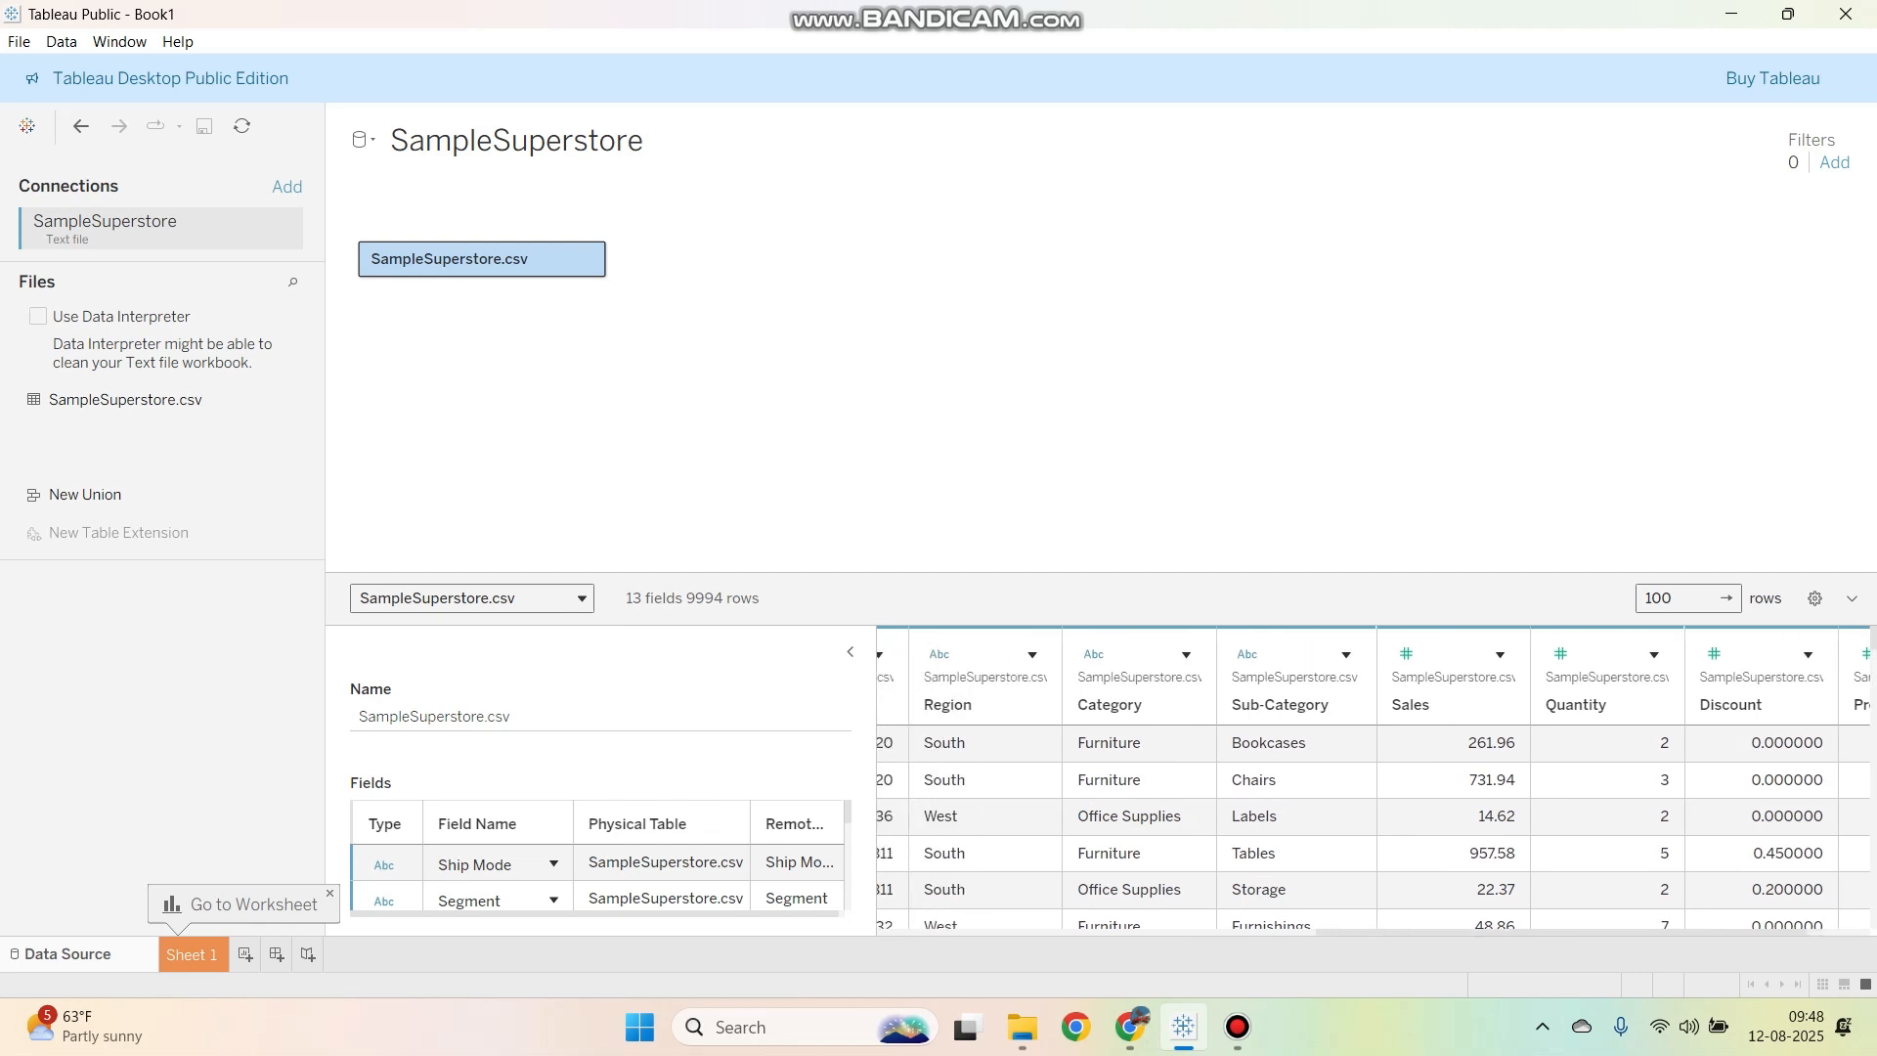
scroll(1368, 782, left, 5)
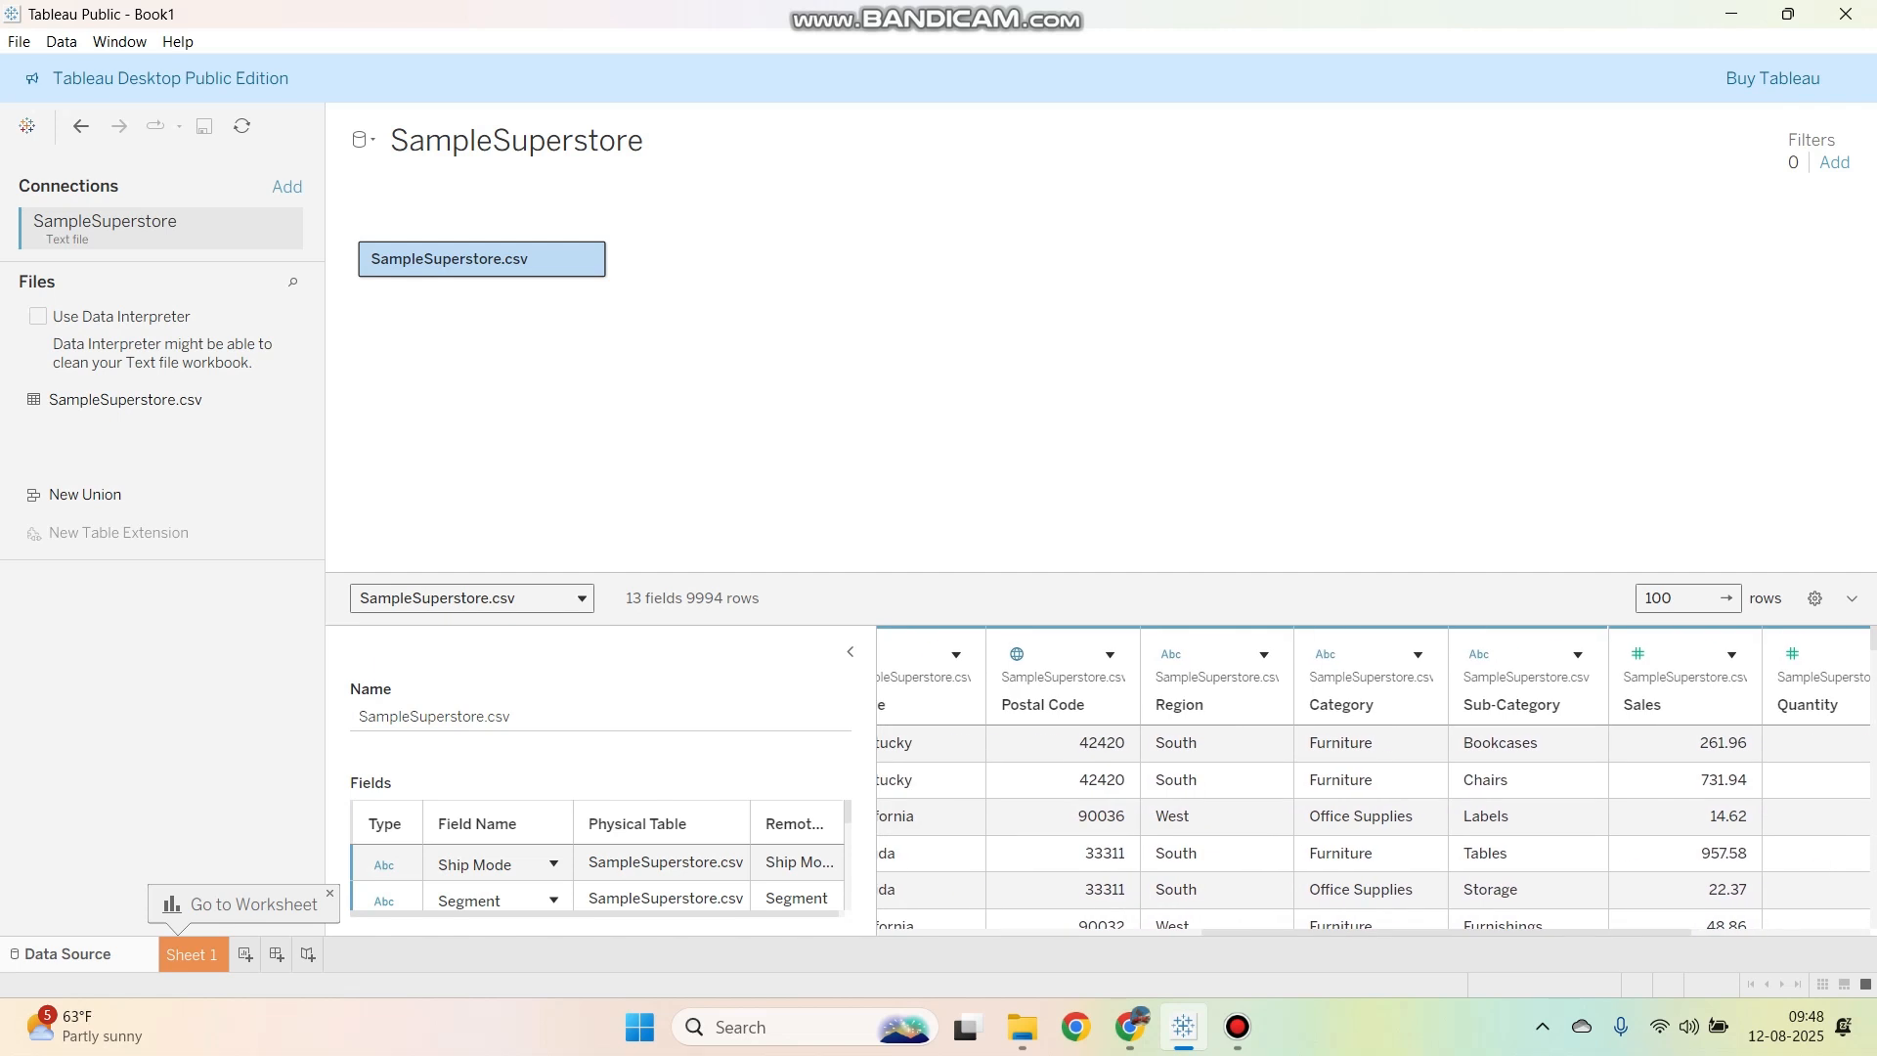
scroll(1368, 782, left, 3)
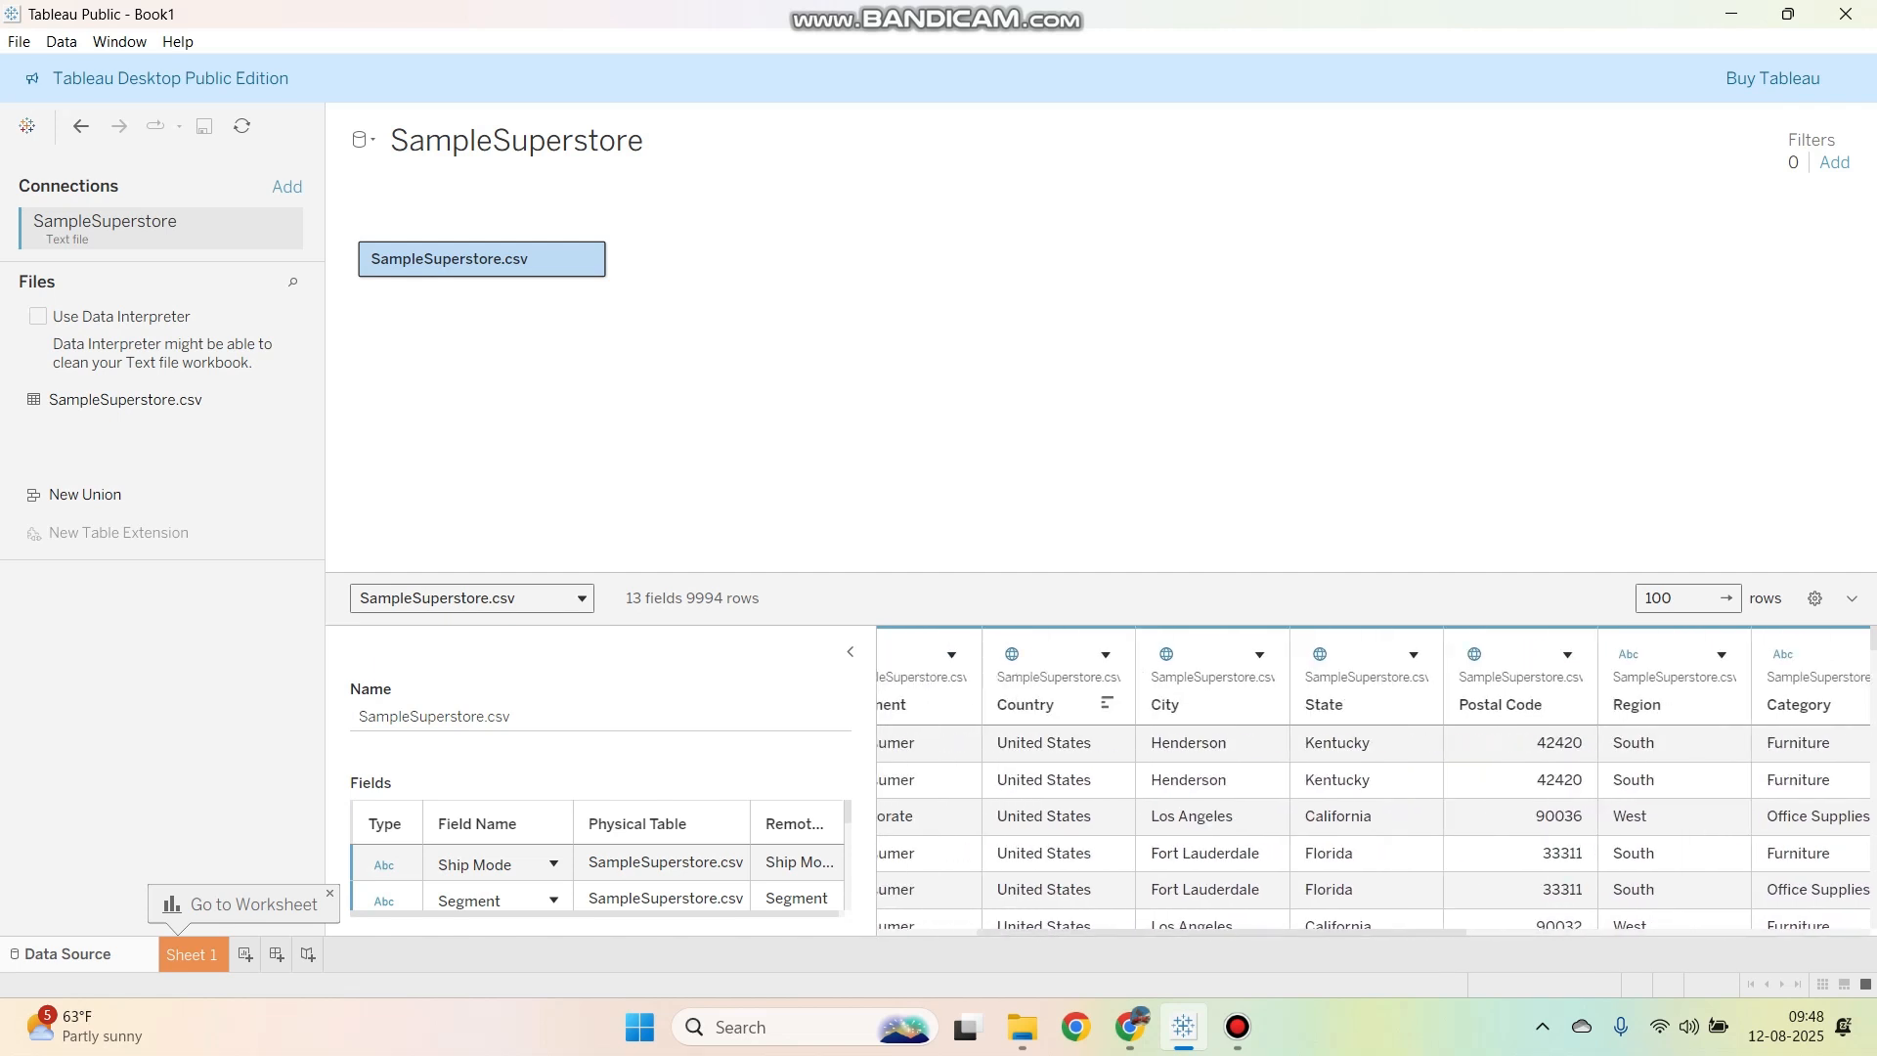
scroll(1368, 782, left, 2)
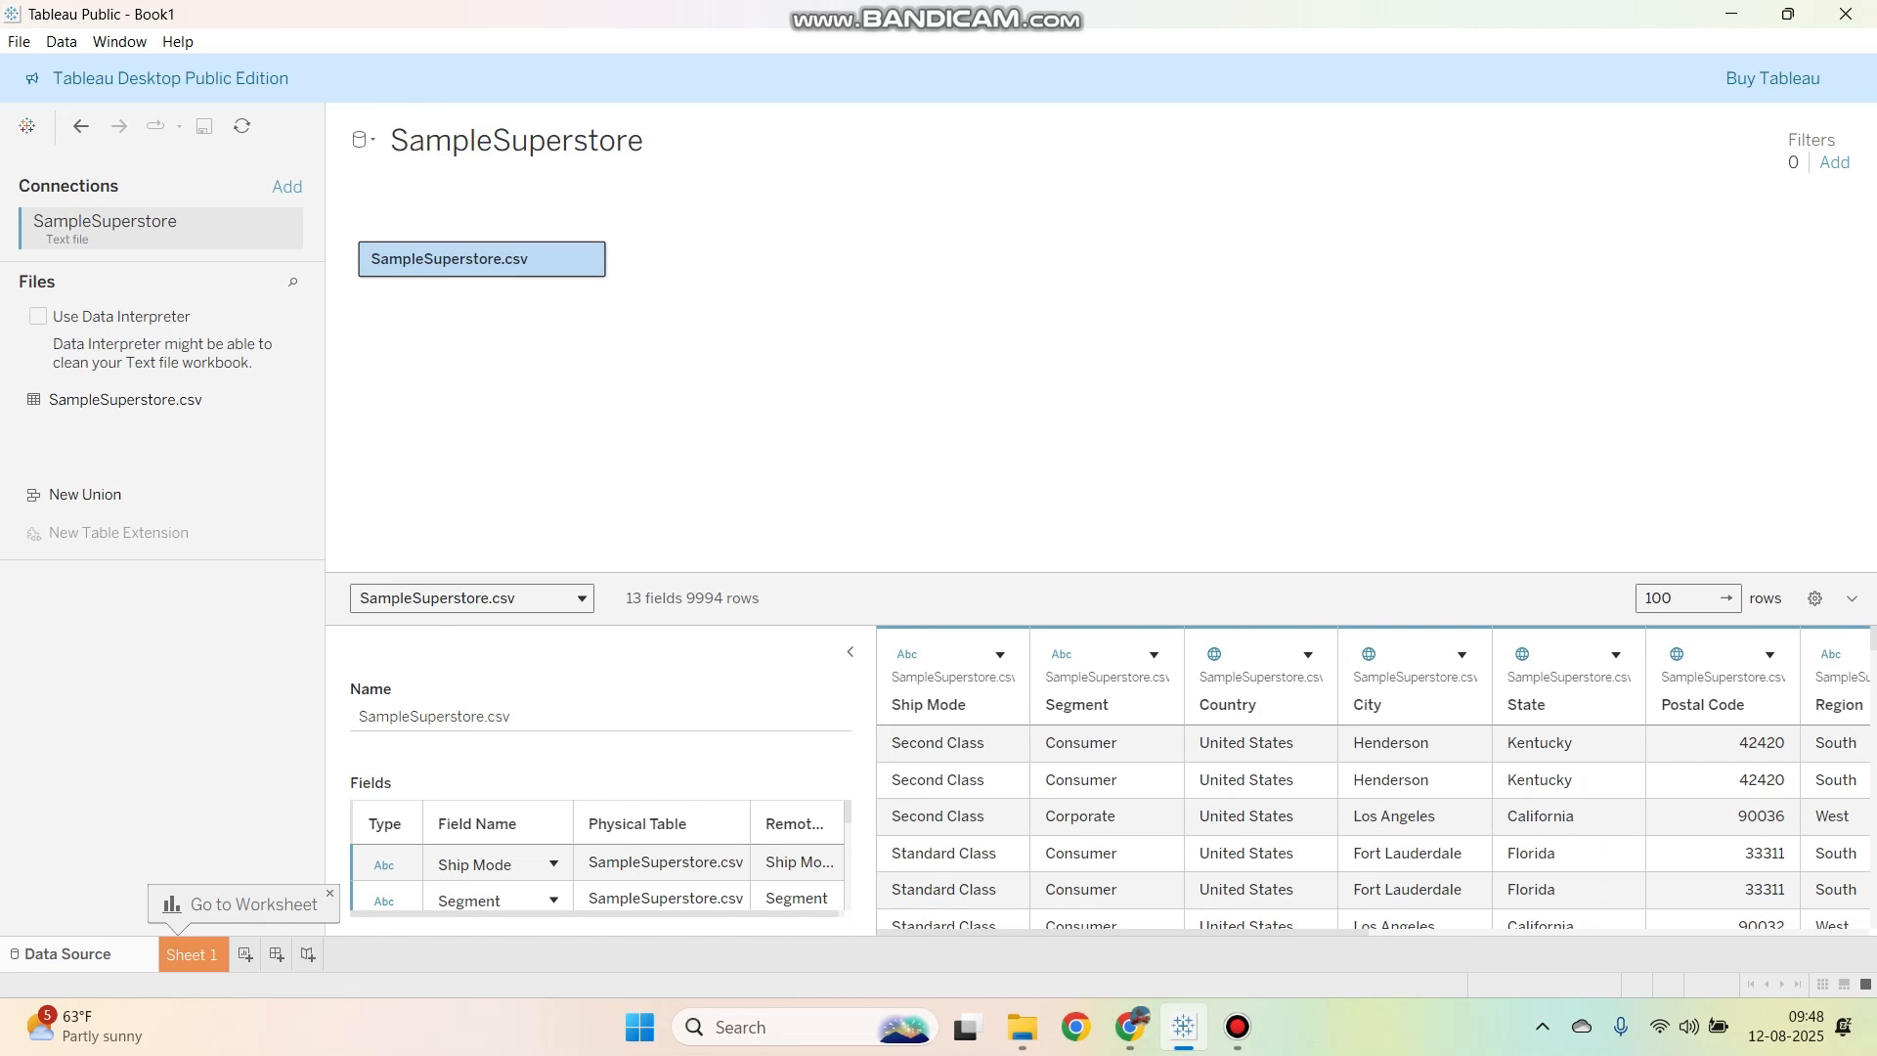
Step: Place the SampleSuperstore.csv table on the data source canvas again
double_click(481, 259)
drag(137, 398, 386, 266)
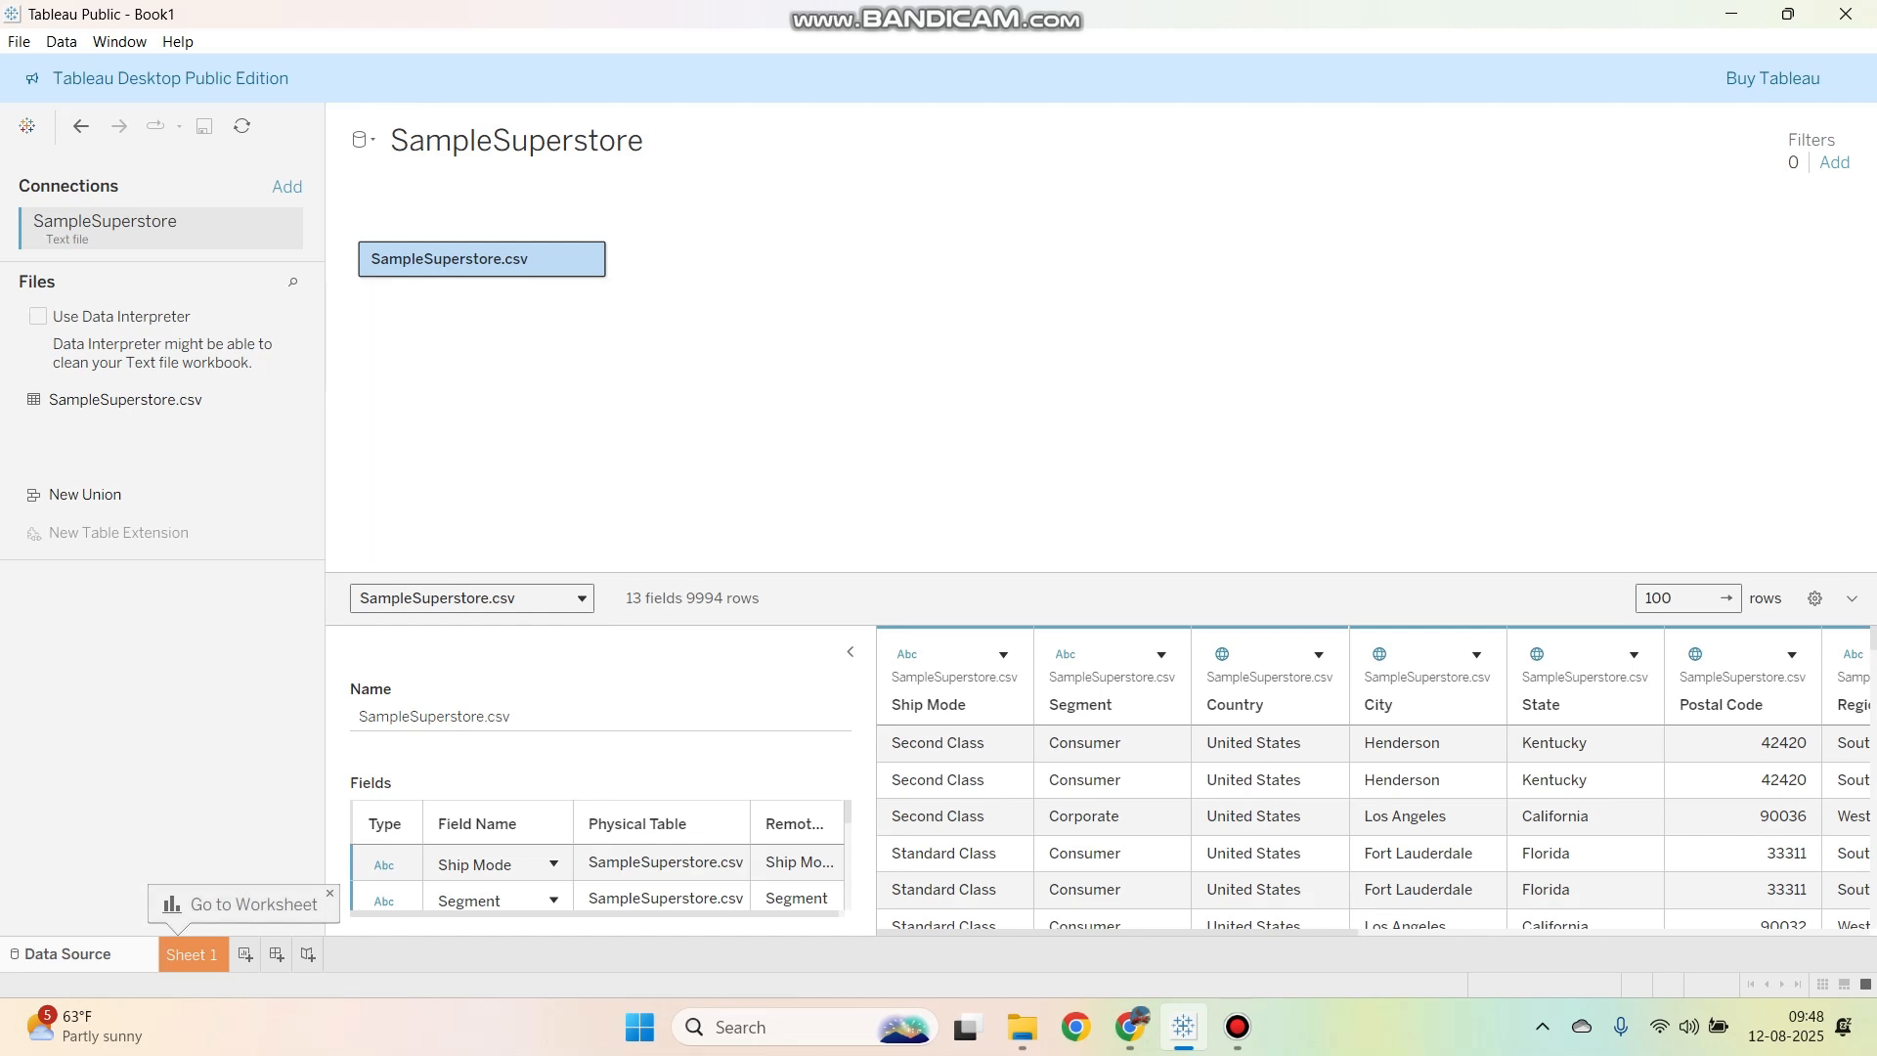
click(587, 258)
click(625, 269)
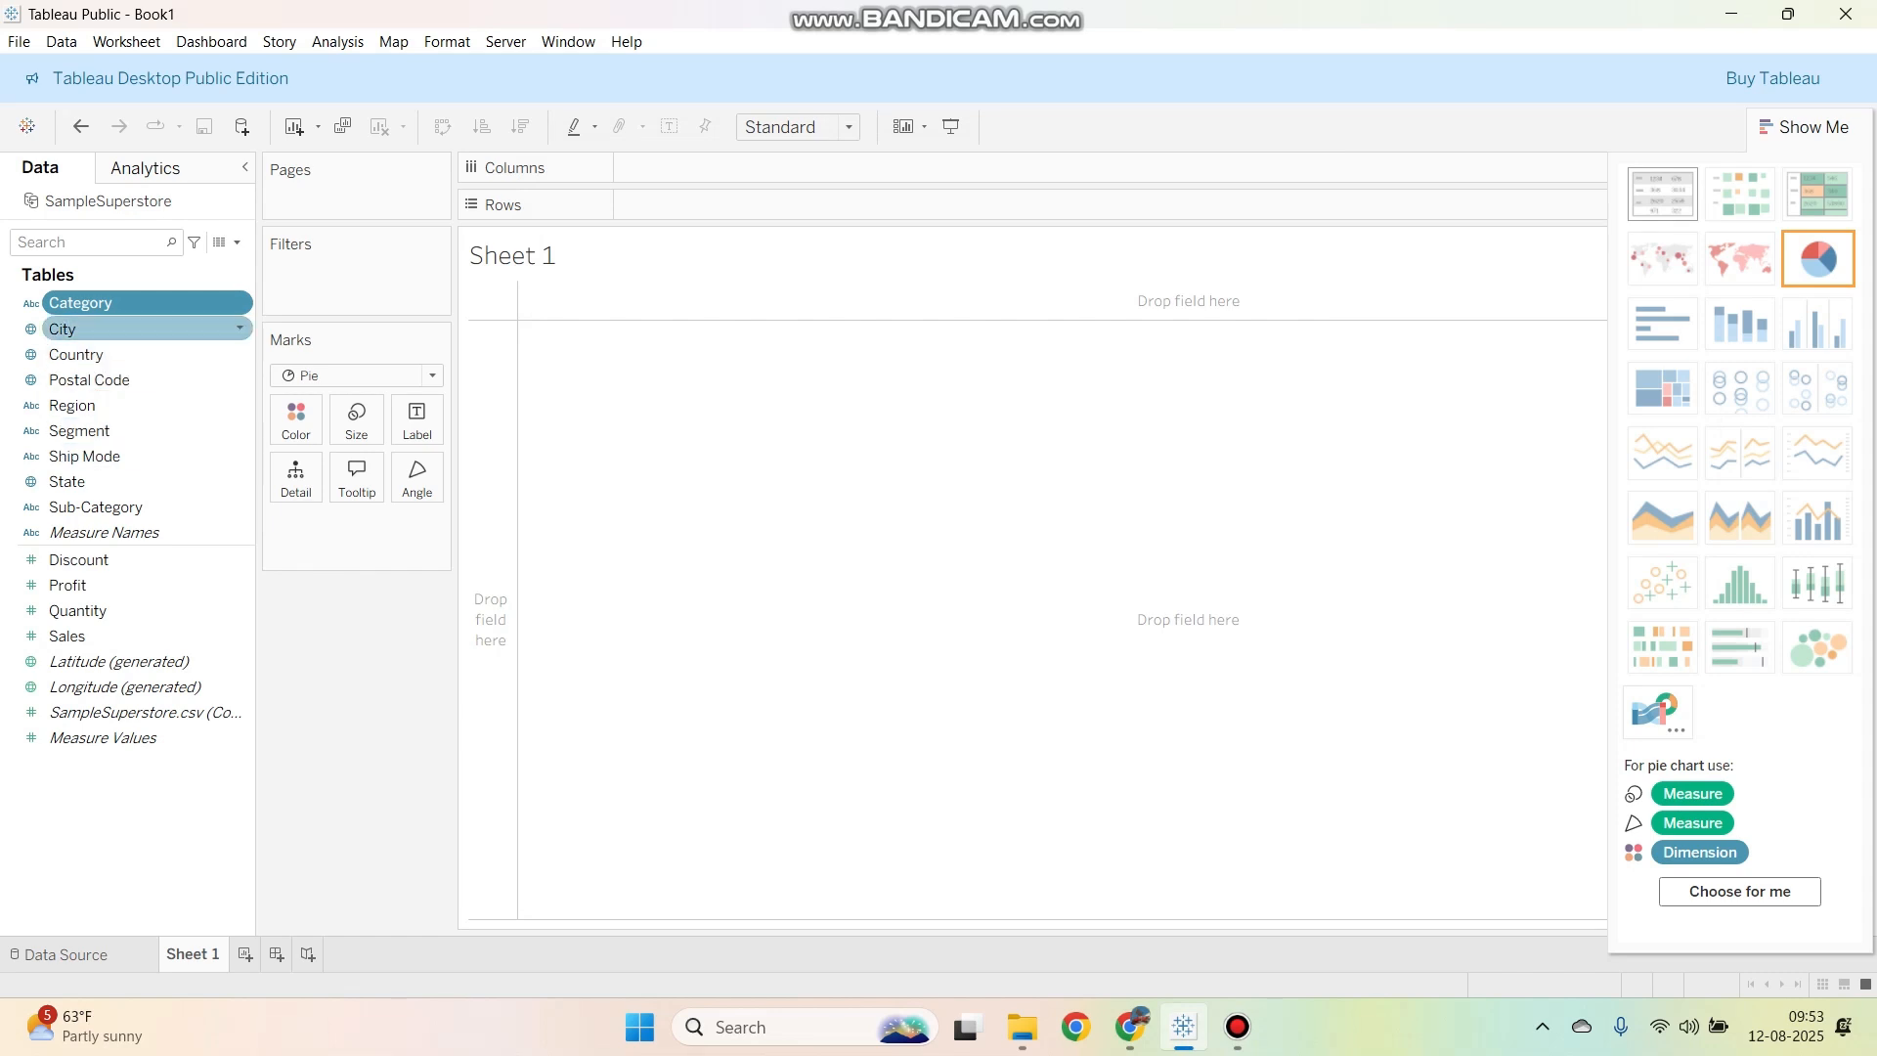
click(30, 303)
click(31, 303)
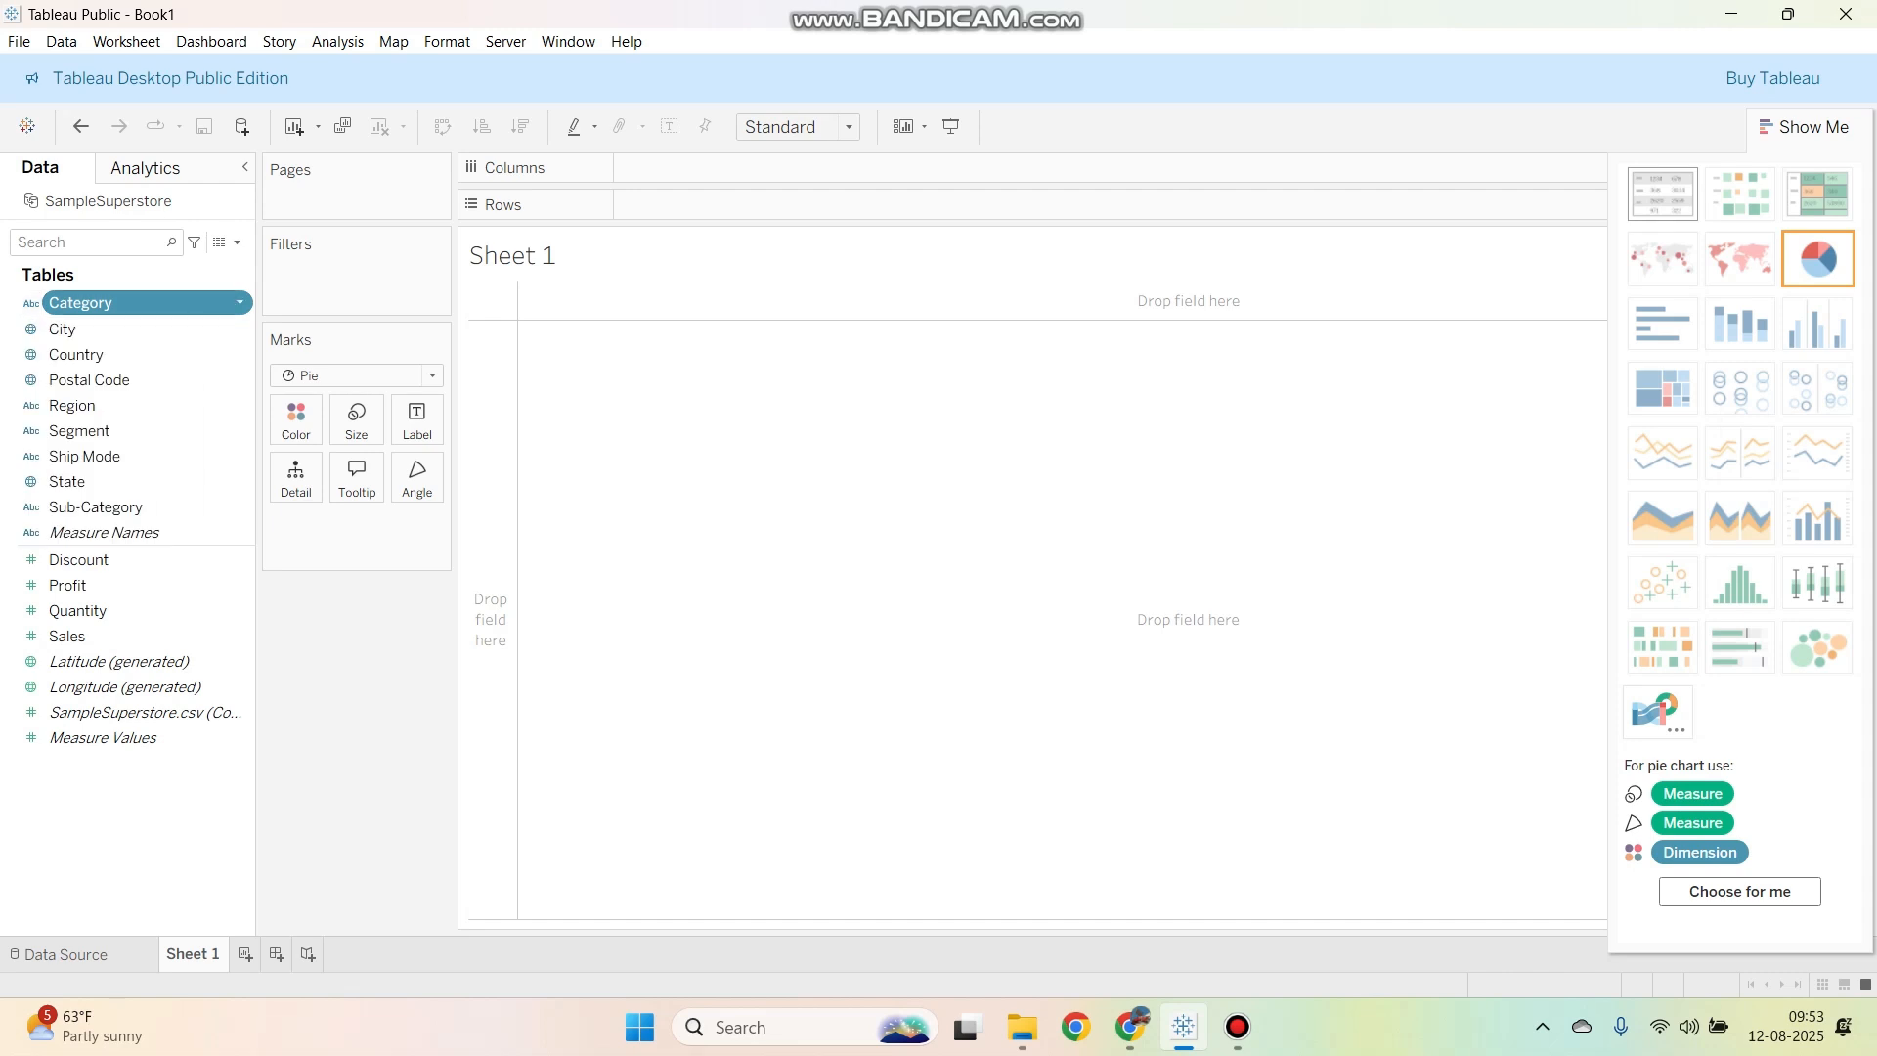
click(80, 303)
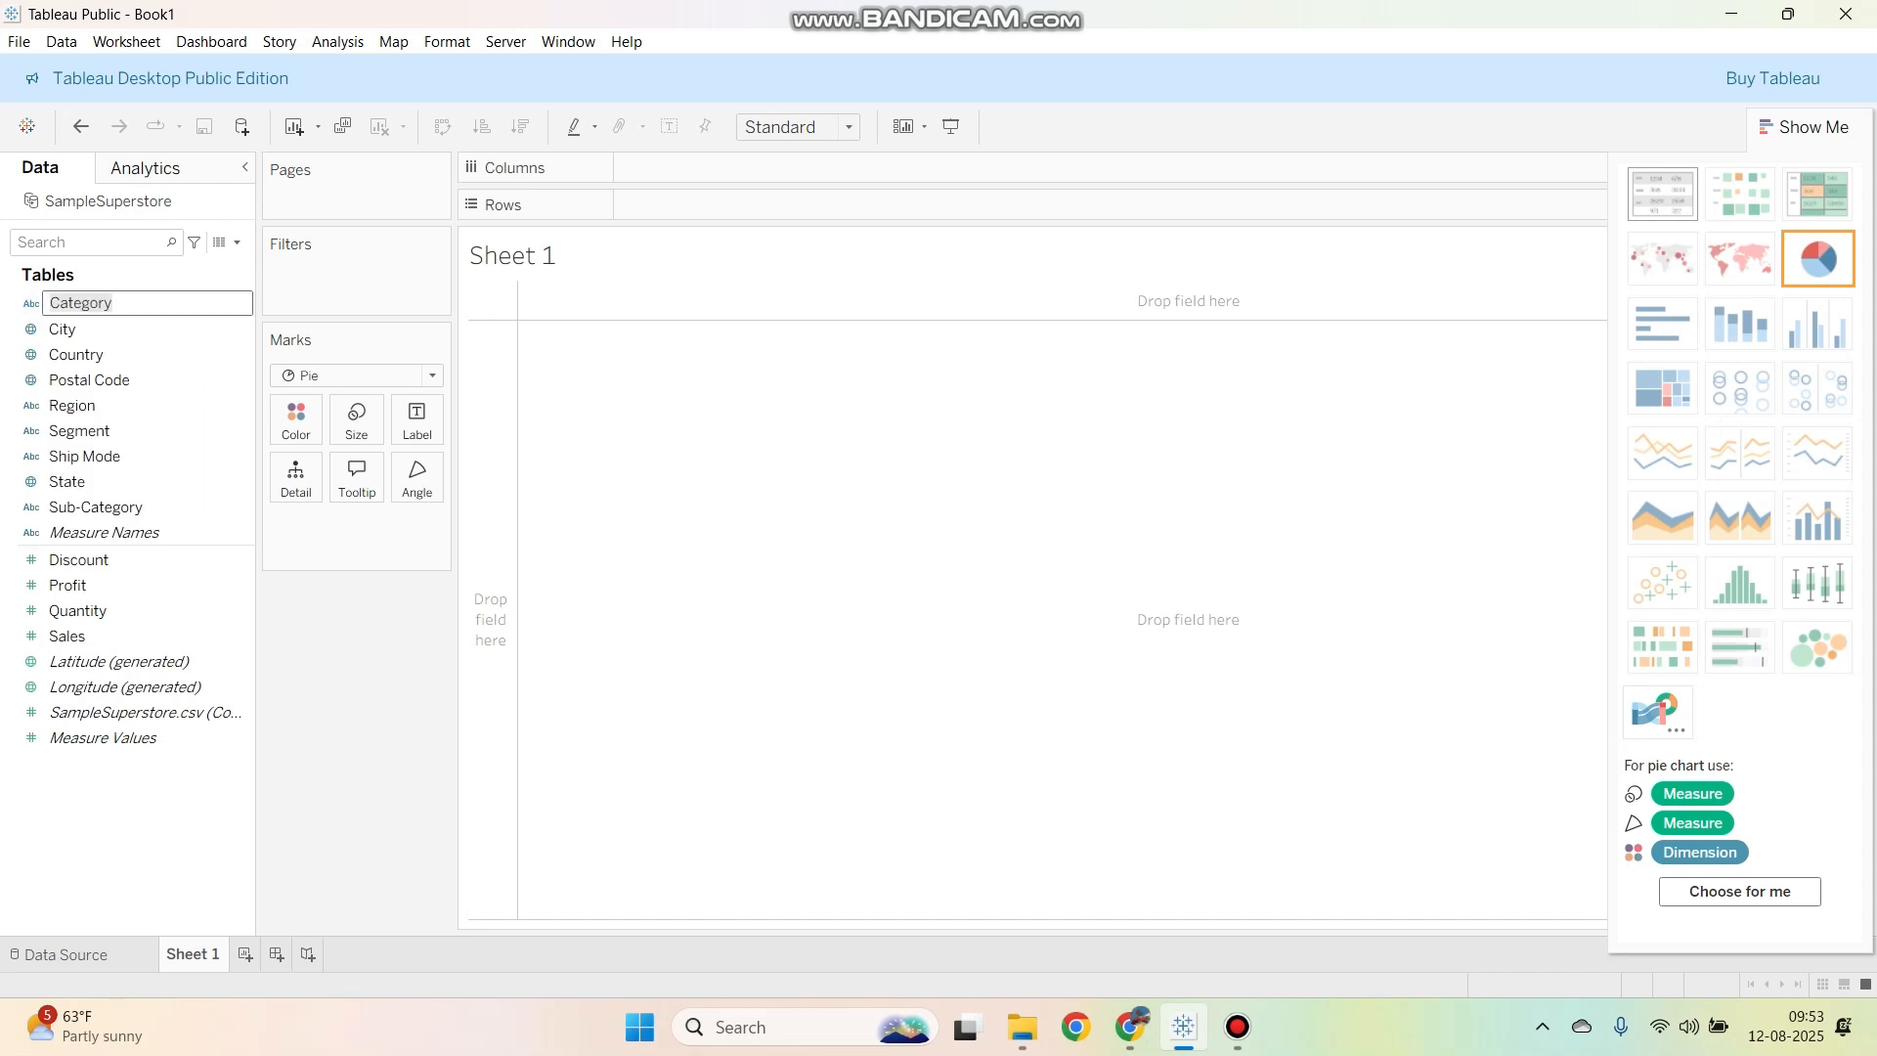
key(Return)
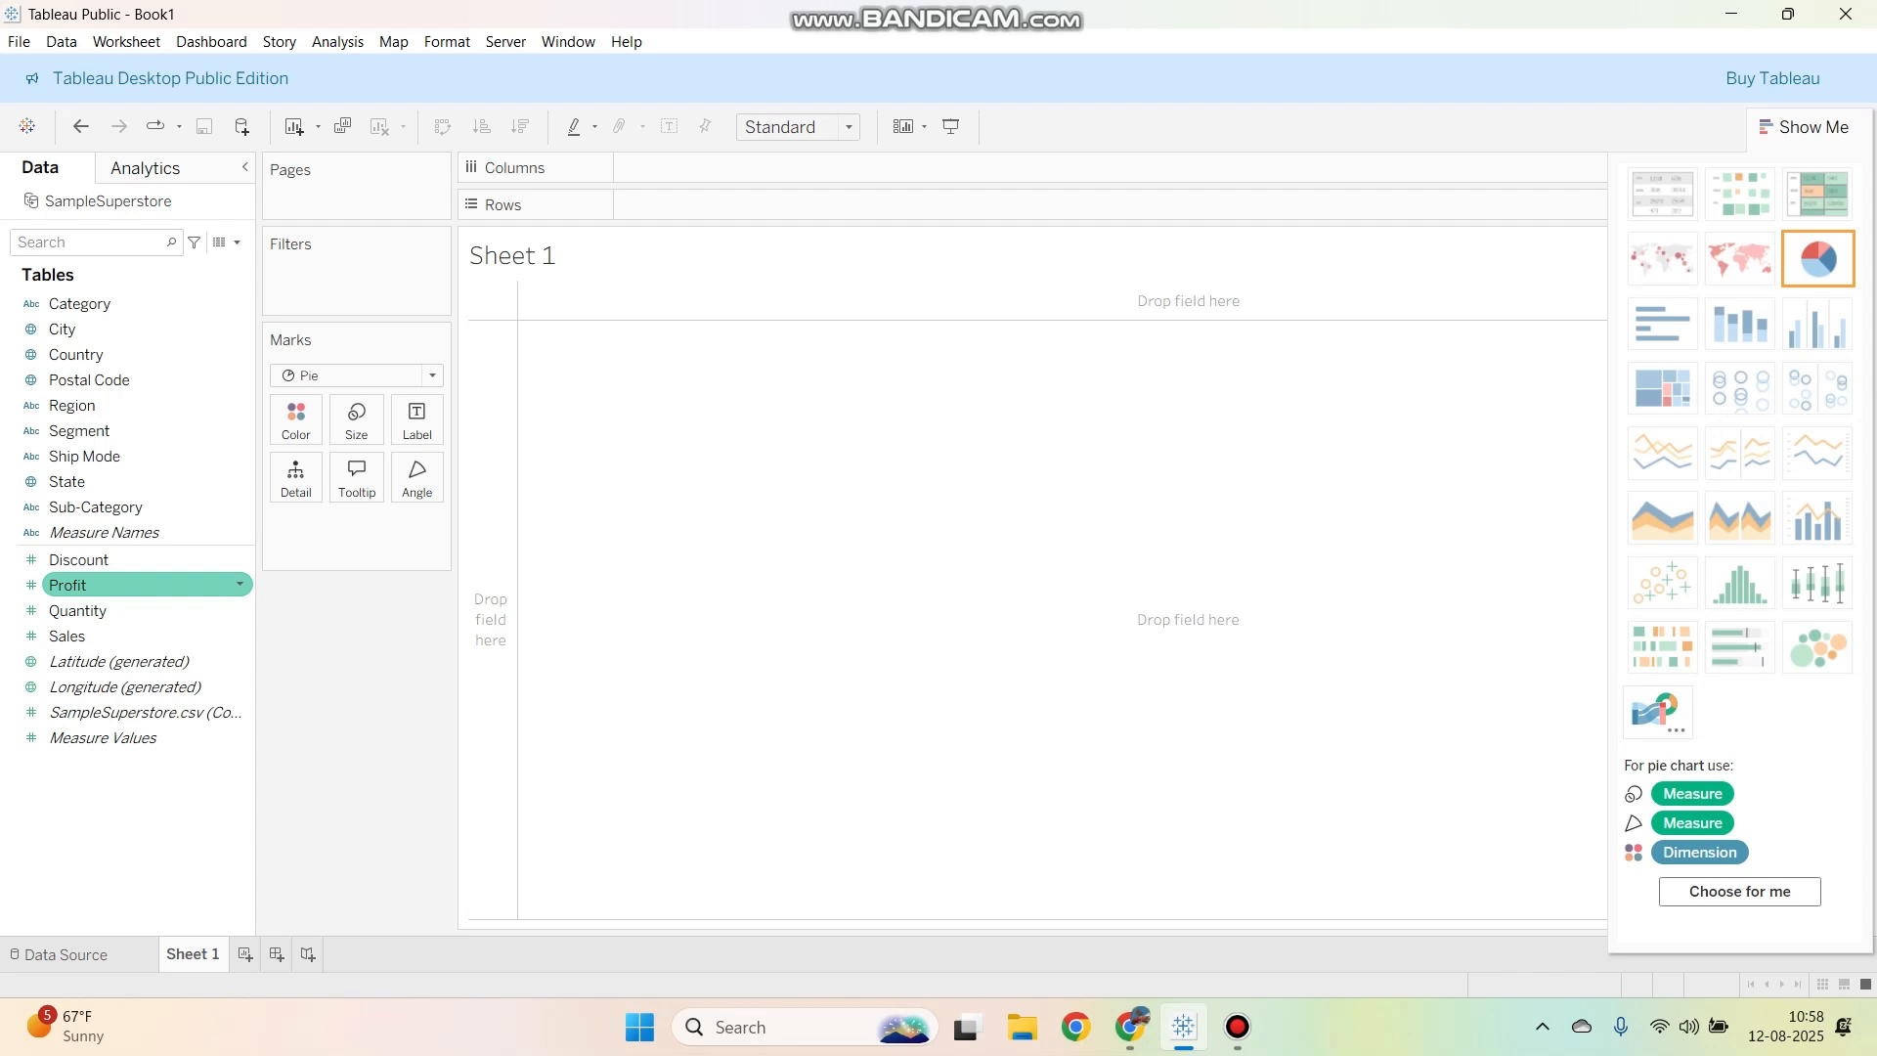
Step: Create a calculated field based on Profit and name it ProfitMargin
right_click(84, 585)
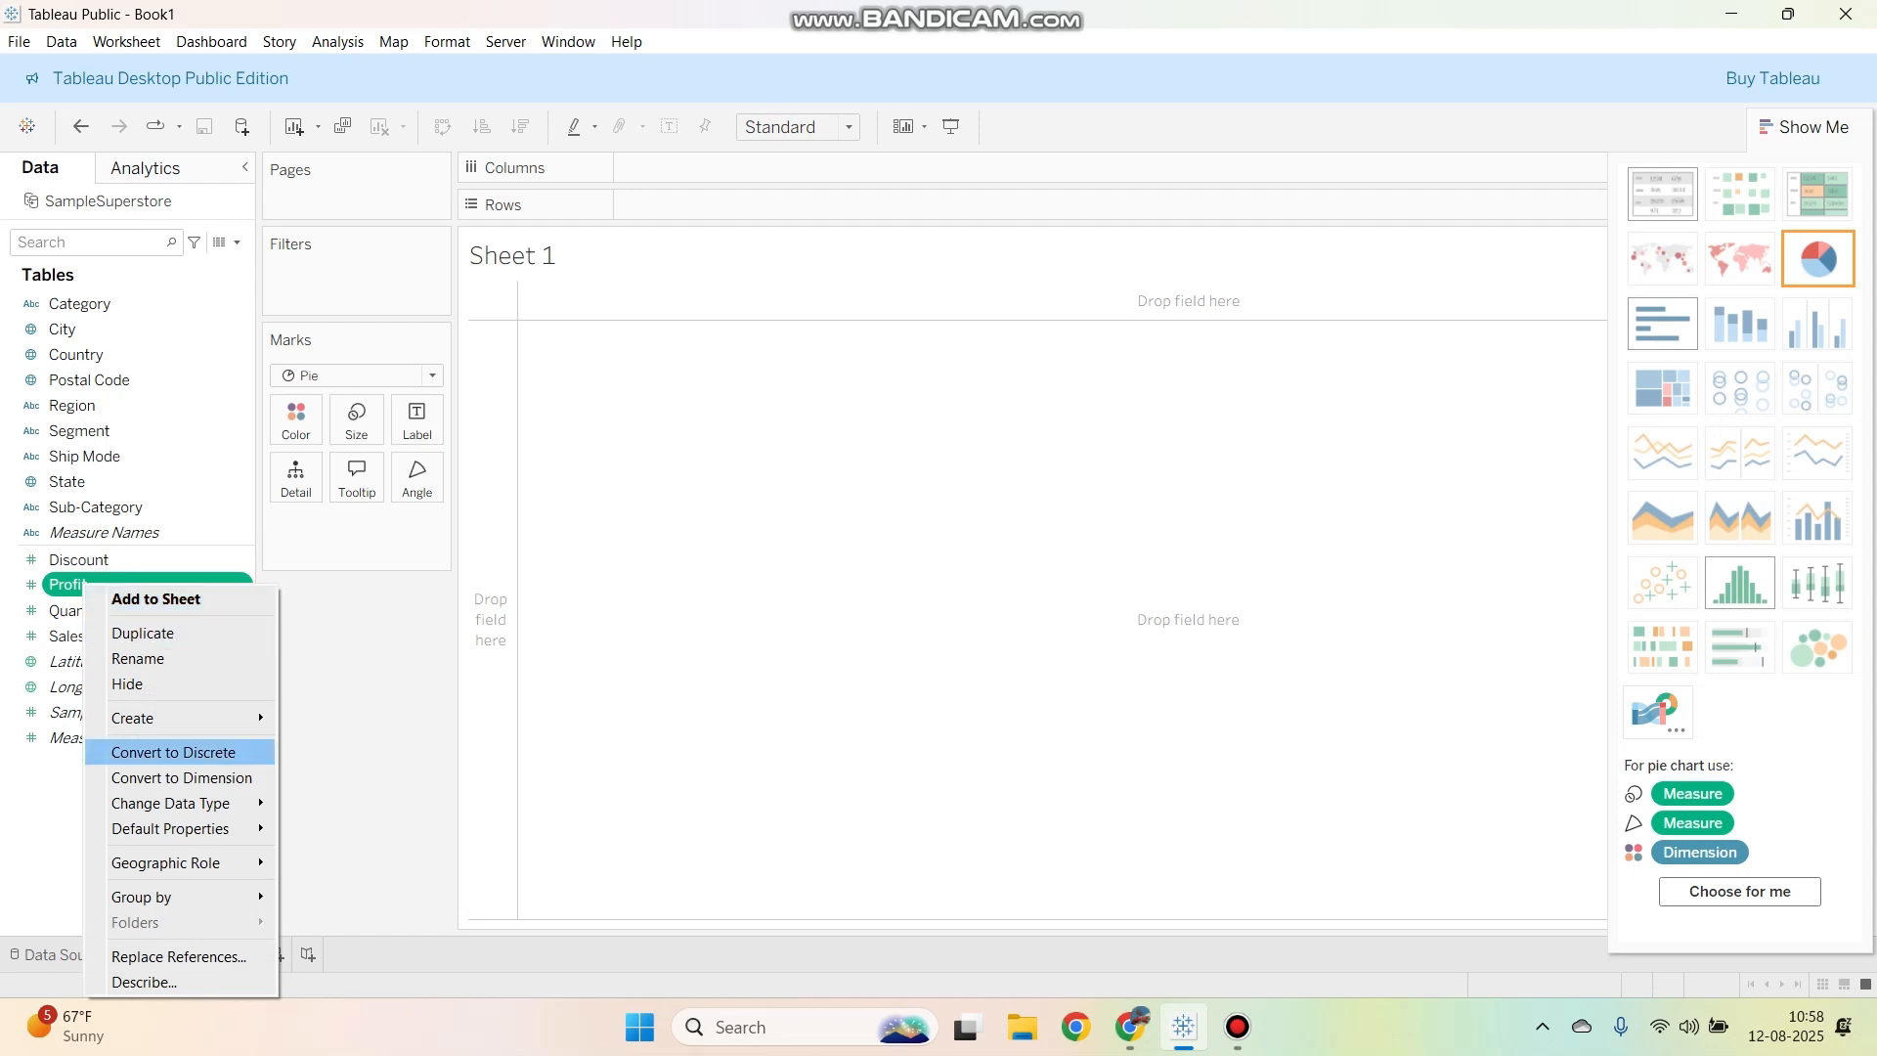
mouse_move(176, 717)
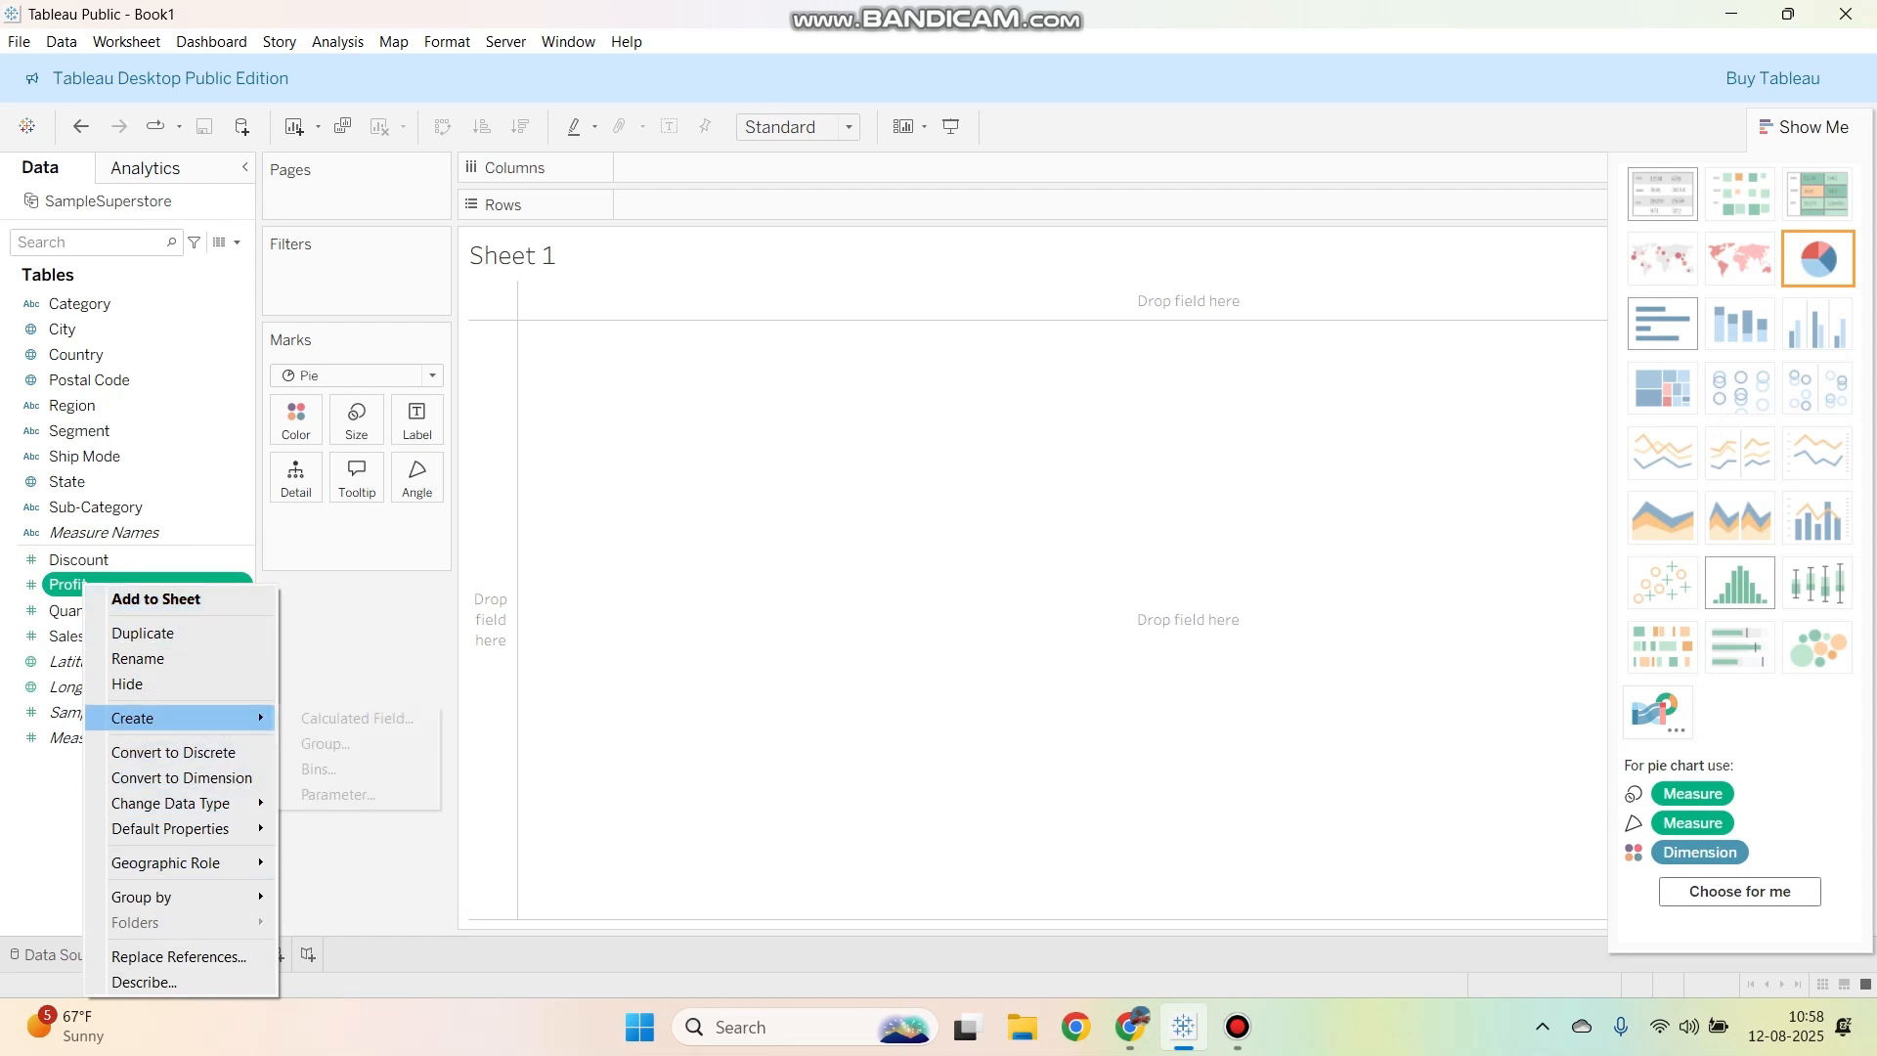
click(357, 718)
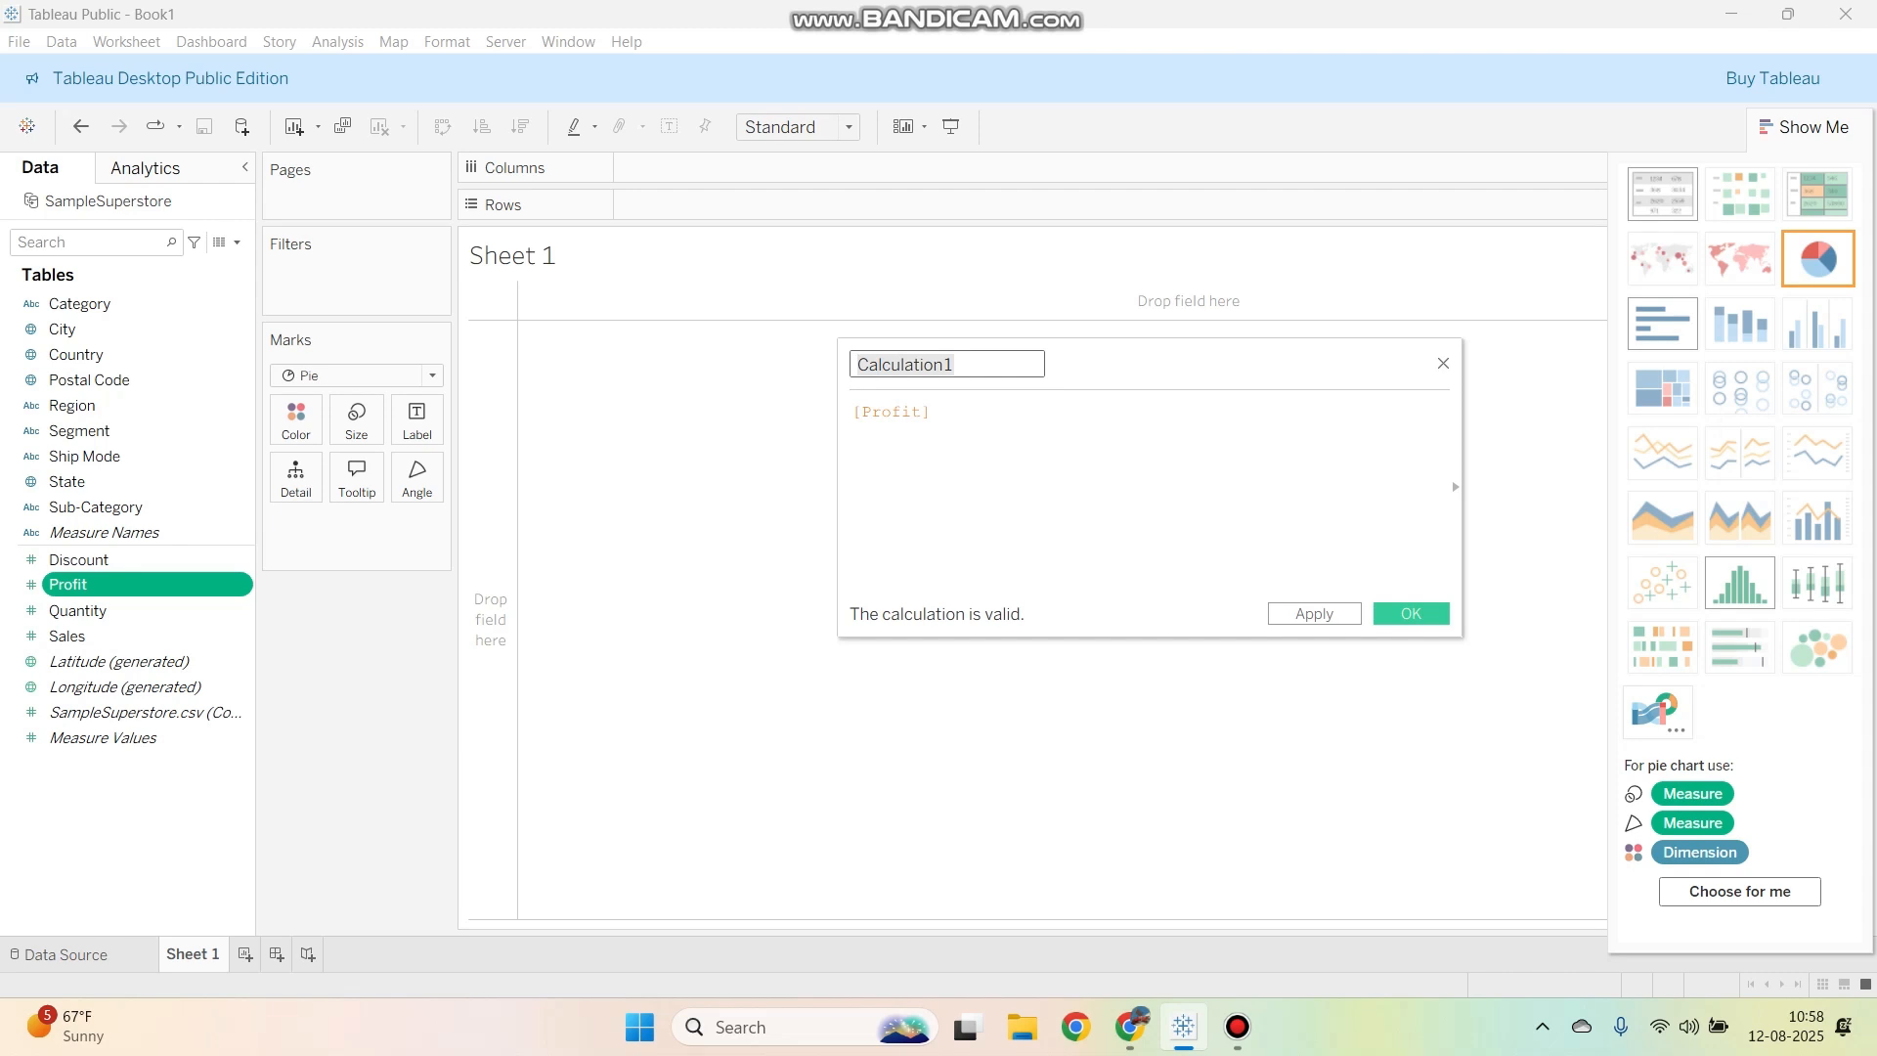
key(Caps_Lock)
text(P)
key(Caps_Lock)
text(rofit)
key(Caps_Lock)
text(M)
key(Caps_Lock)
text(arg)
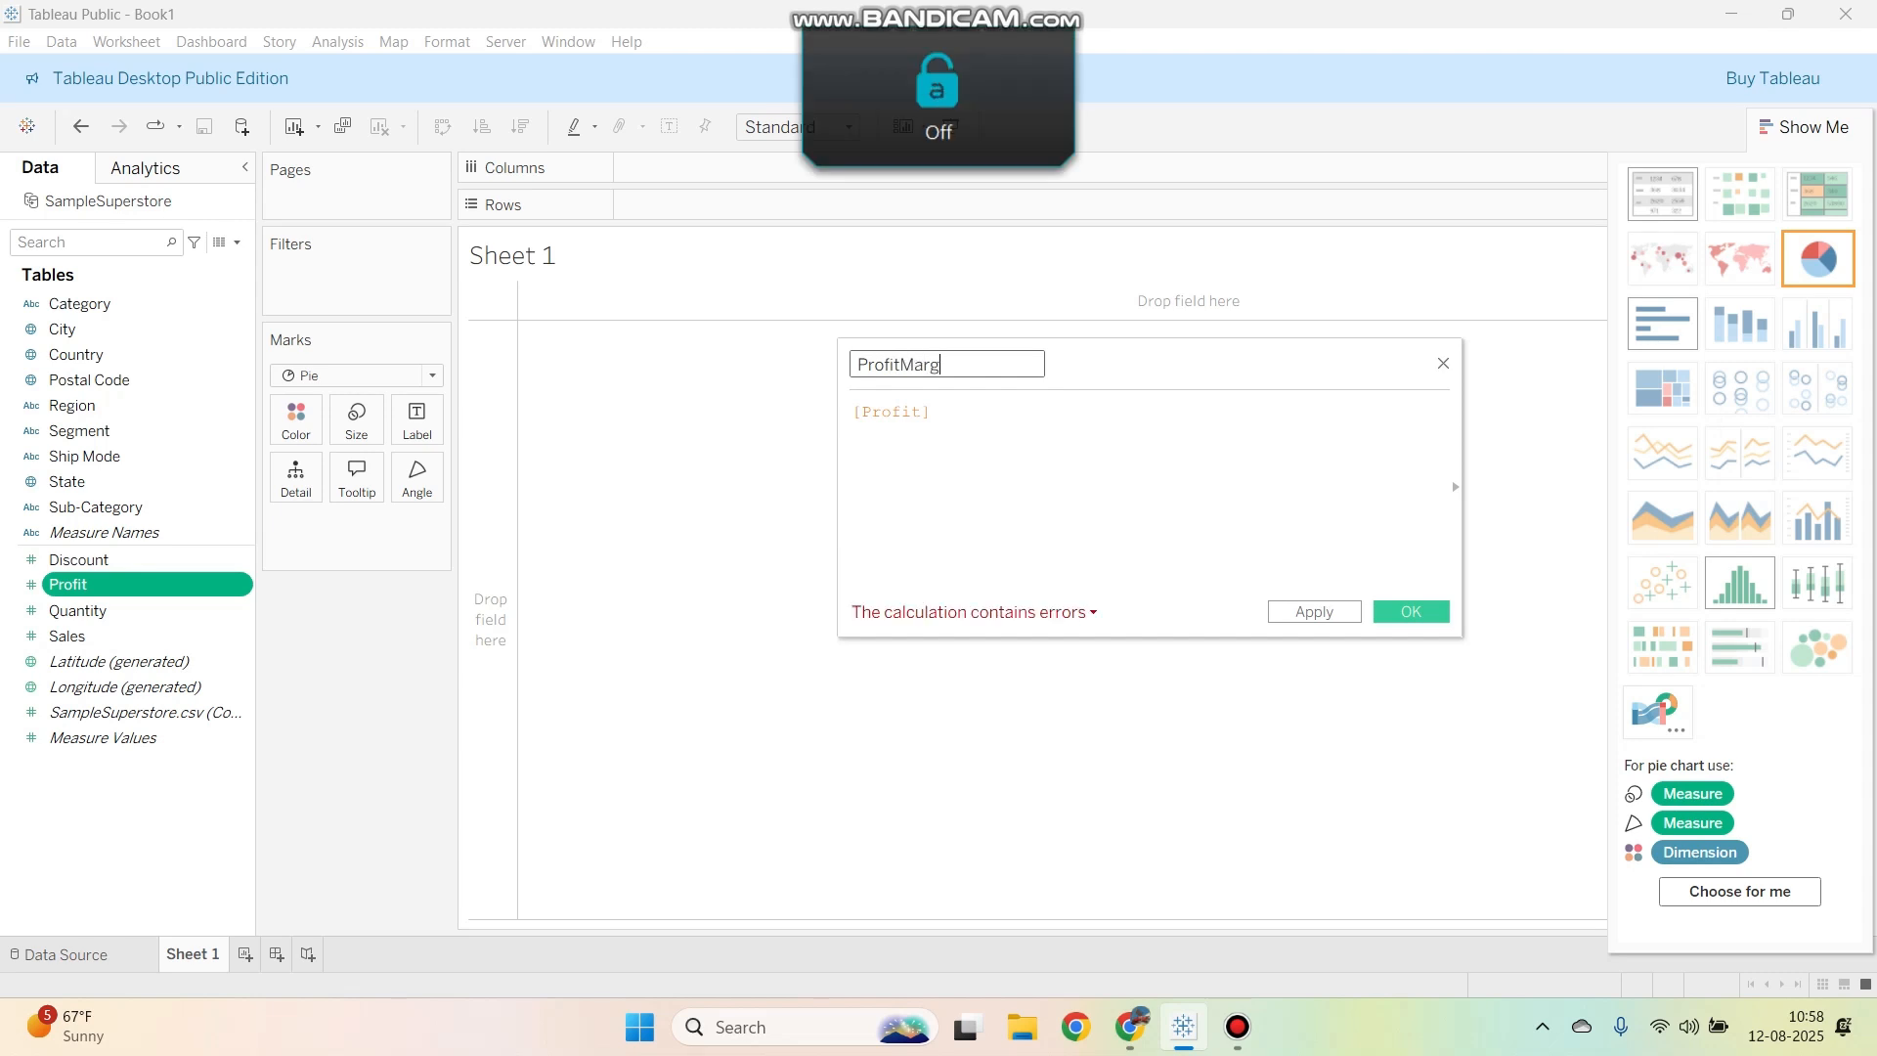
text(in)
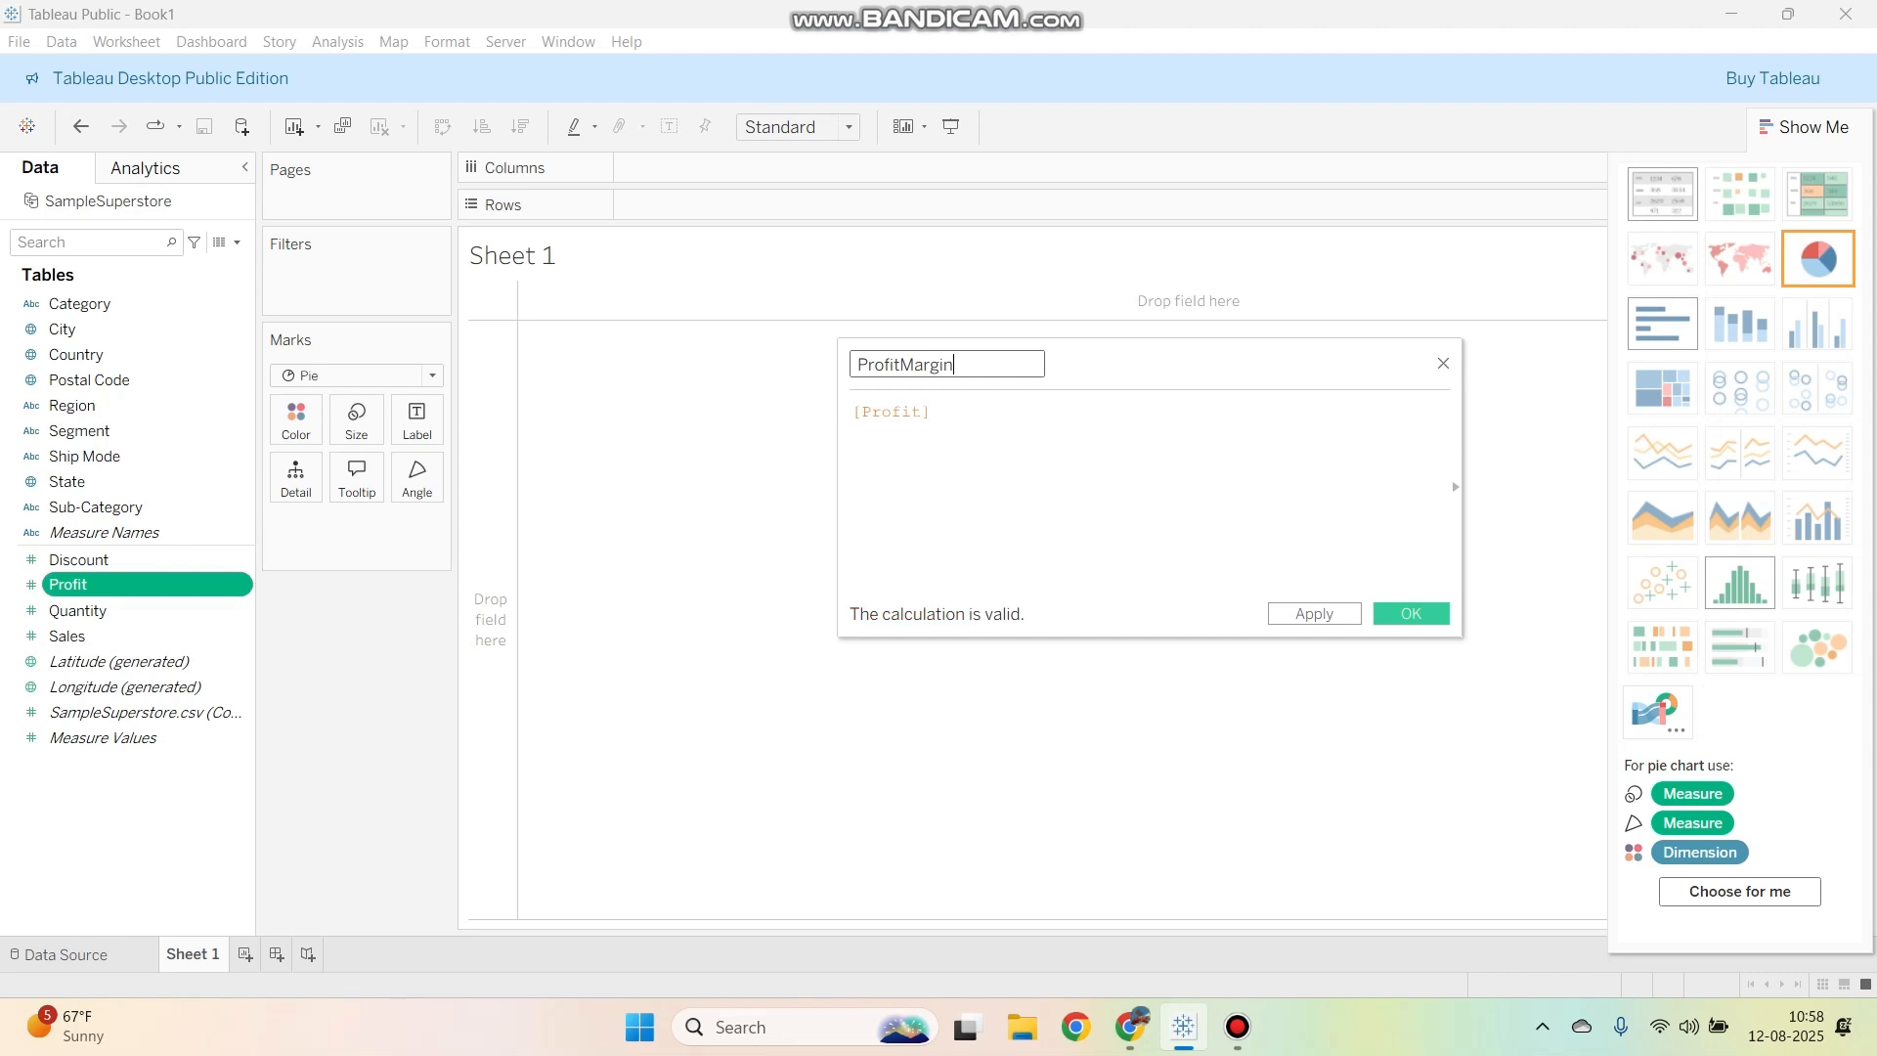
Step: Complete the ProfitMargin formula as [Profit]/[Sales] and save the field
click(934, 412)
text(/)
text([)
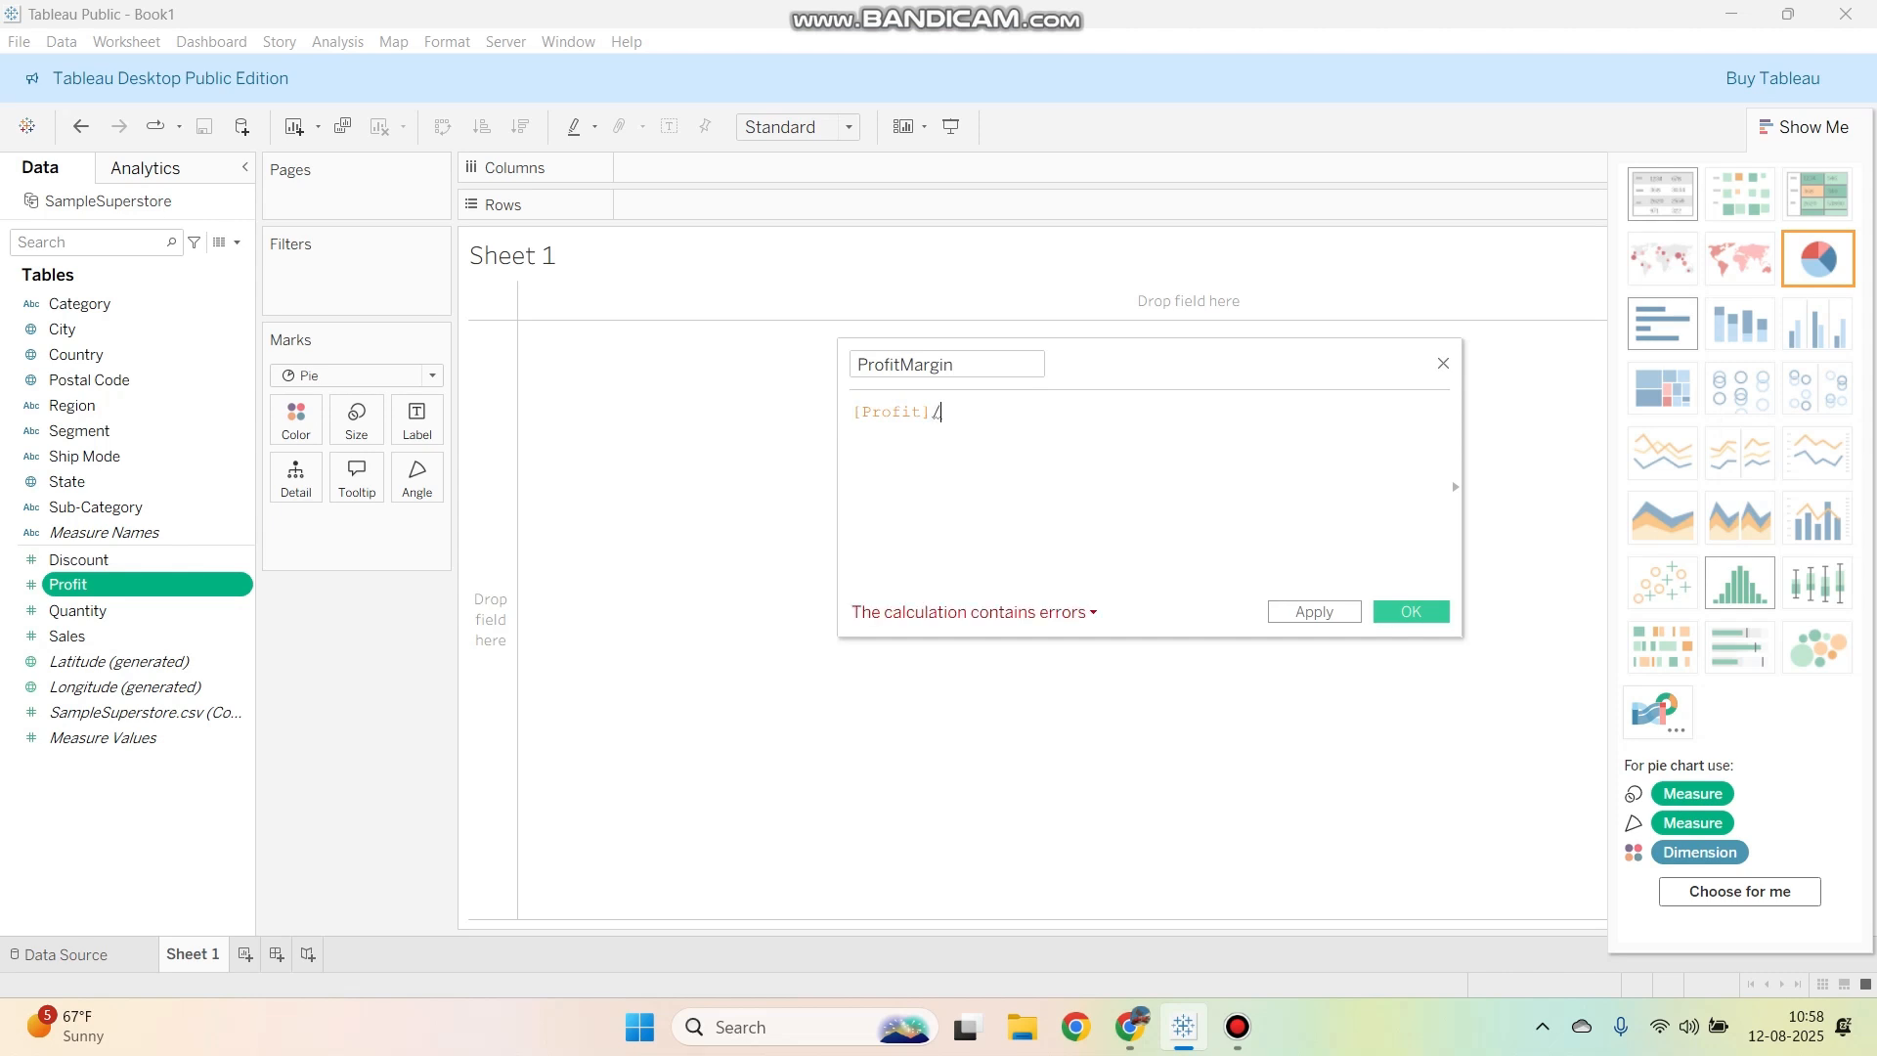
text(sa)
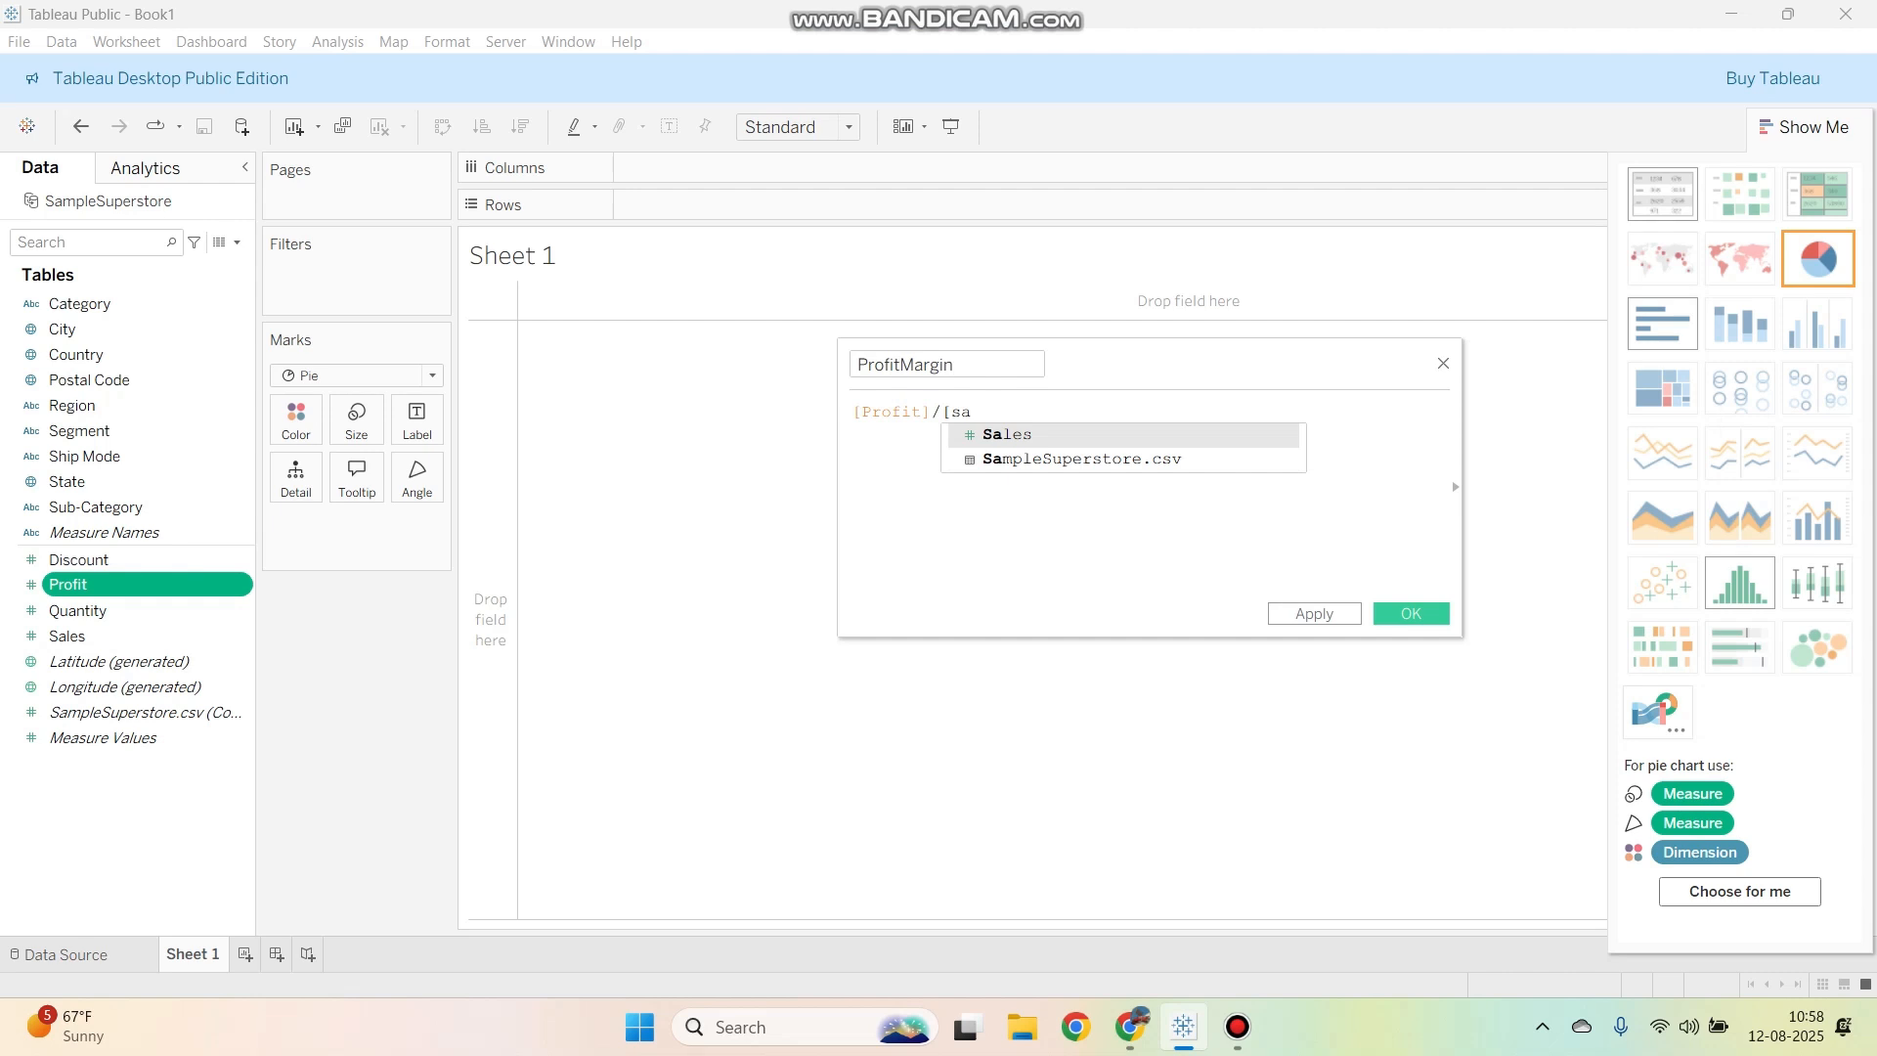
key(Return)
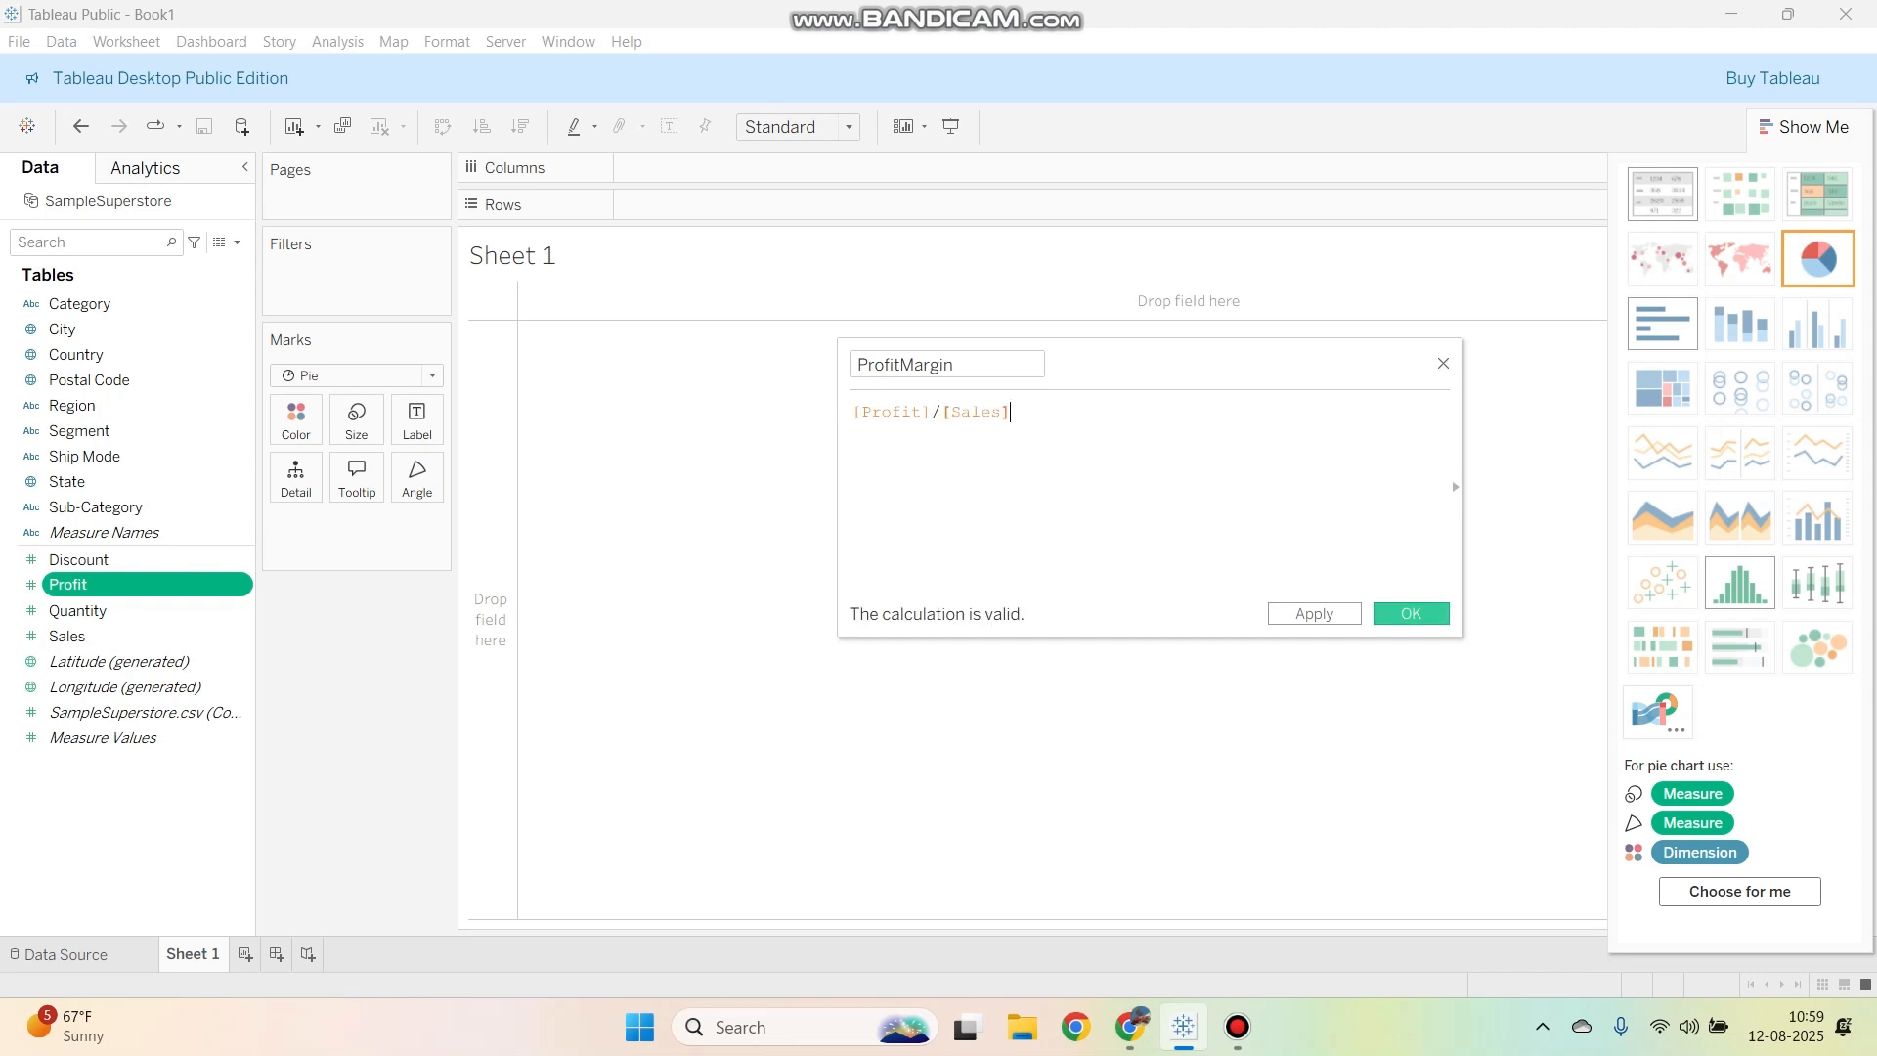
key(Return)
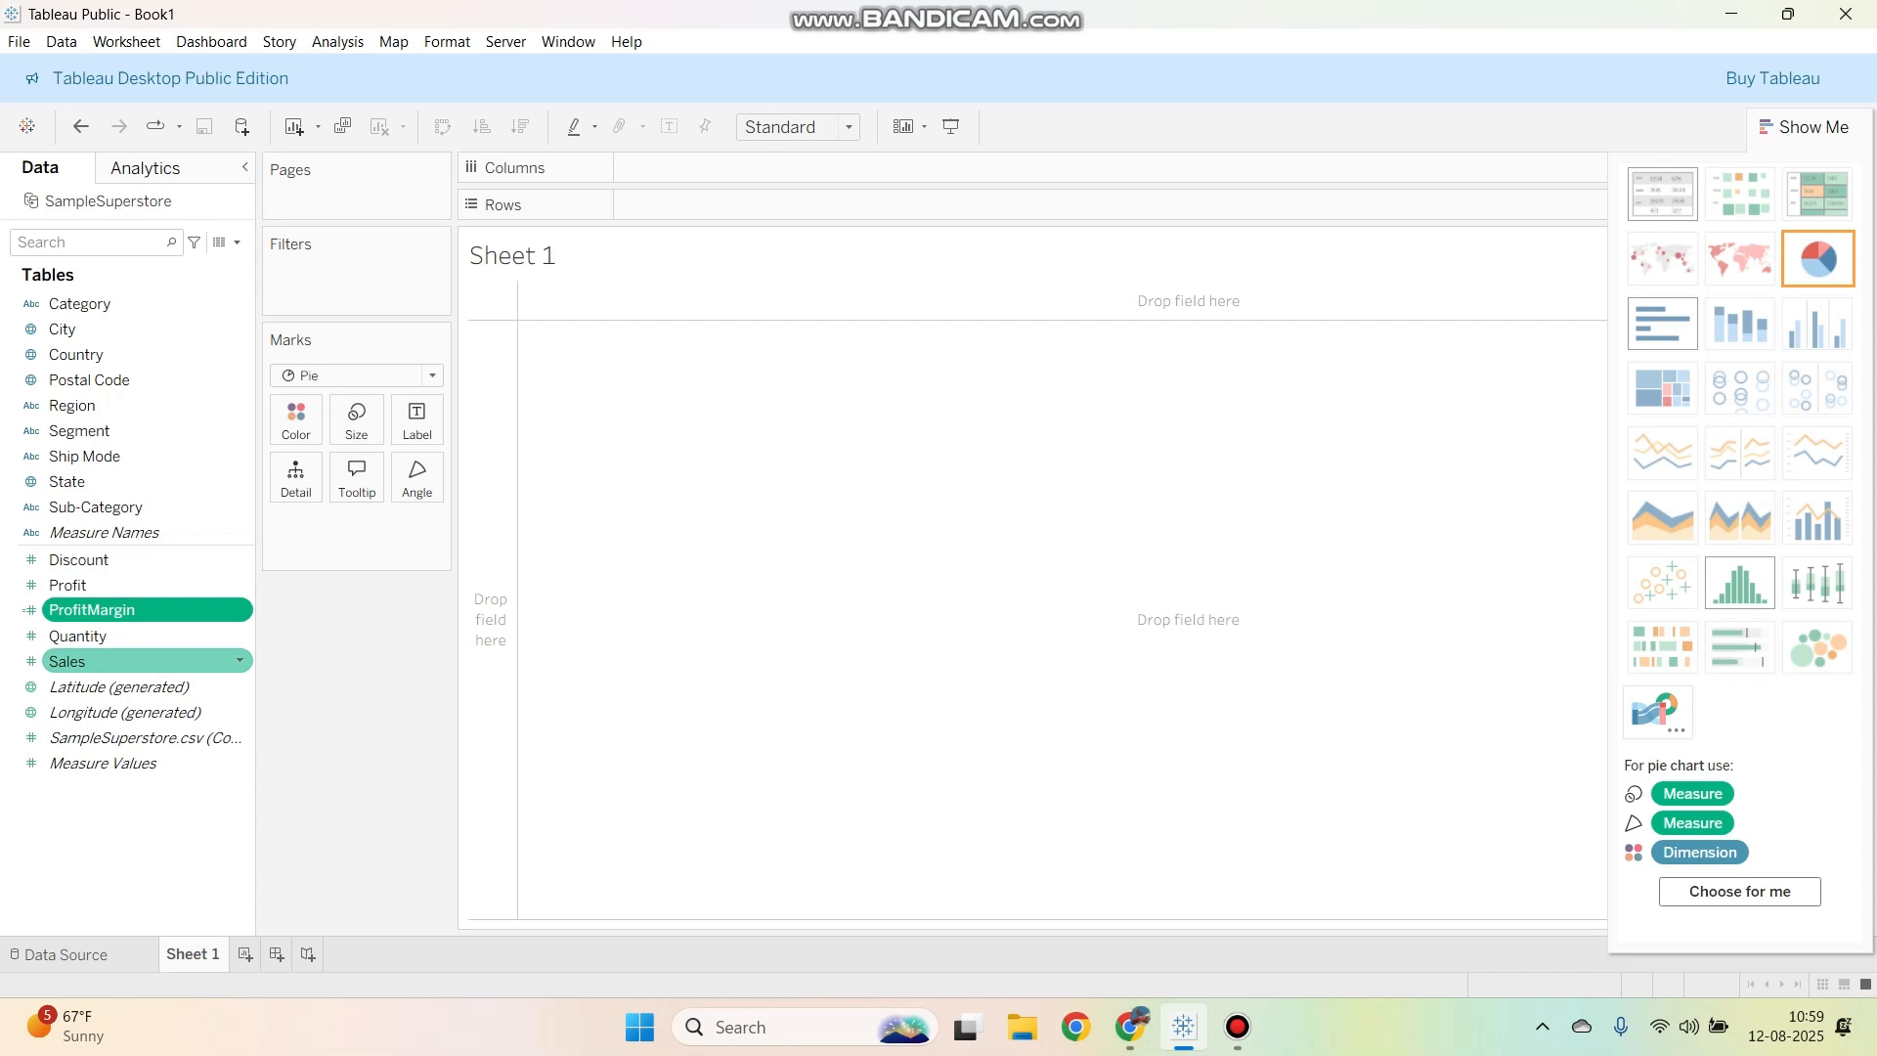
Step: Create a calculated field based on Sales and name it SalesPerQuantity
click(117, 662)
right_click(103, 661)
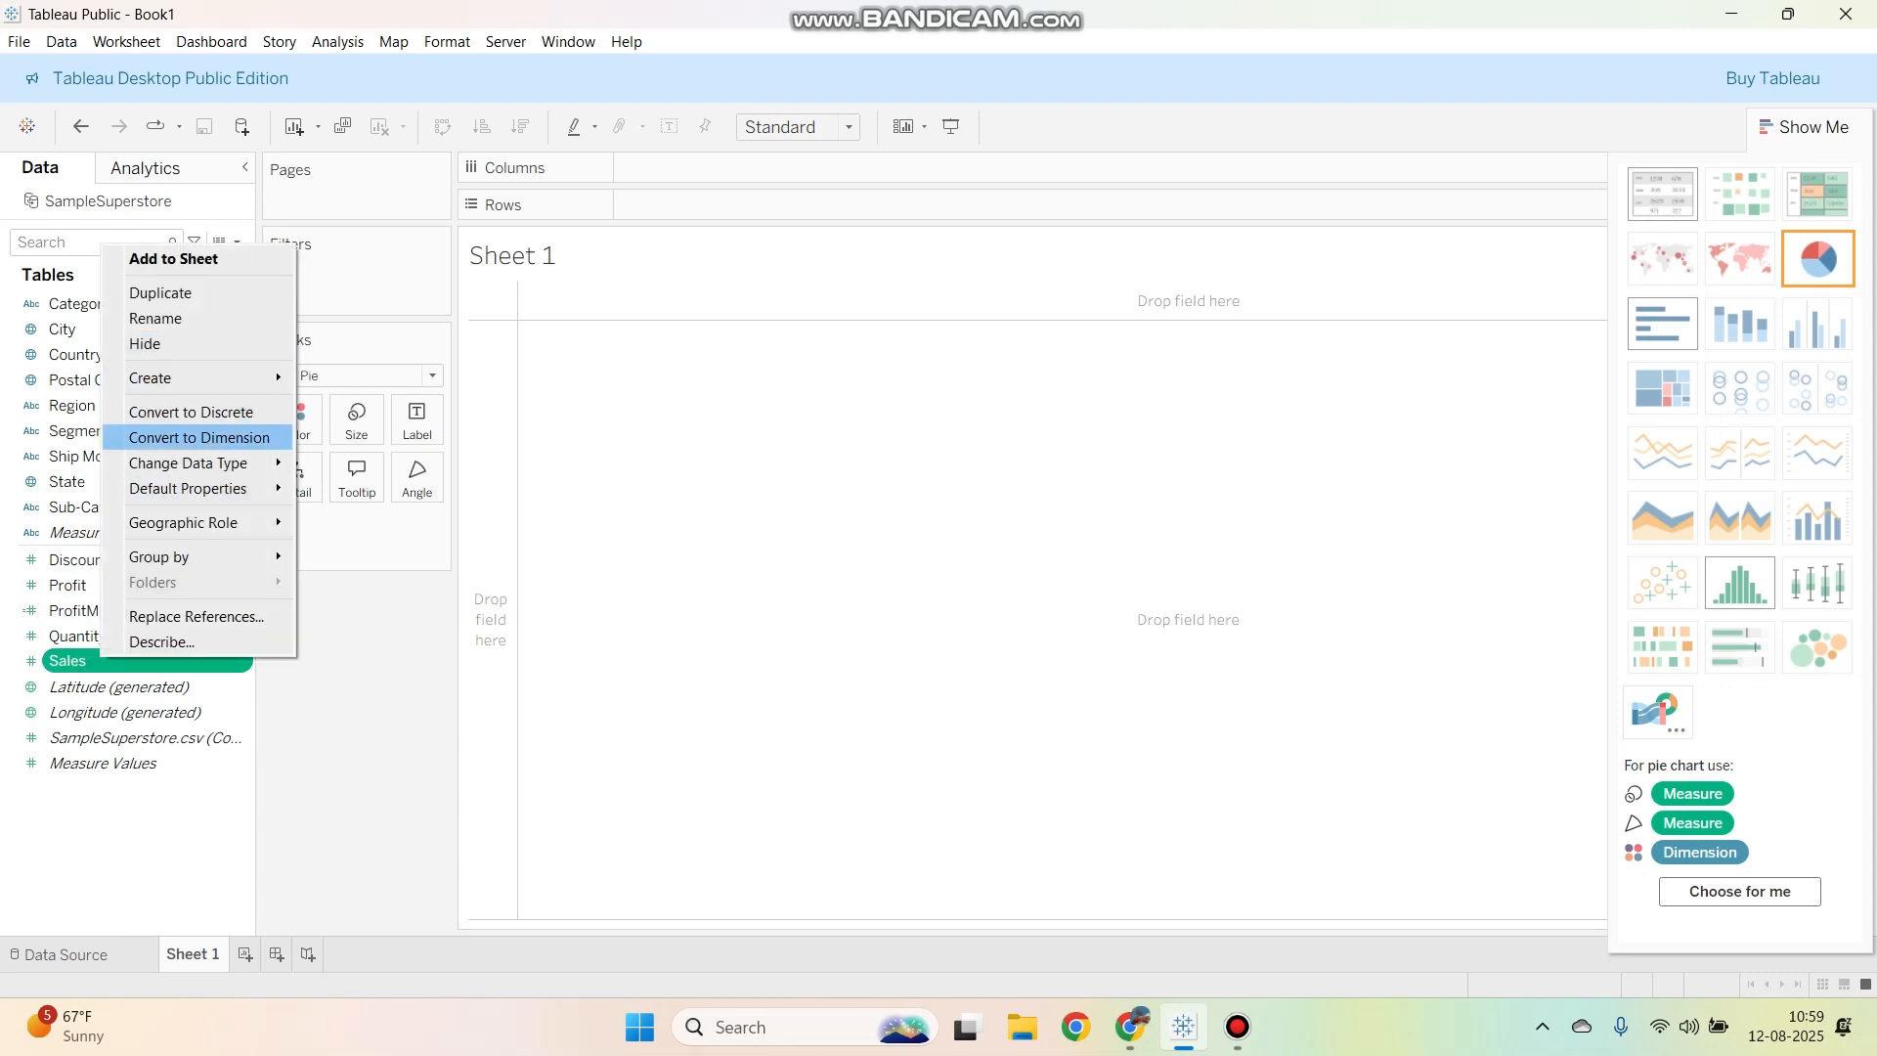
mouse_move(200, 379)
click(373, 378)
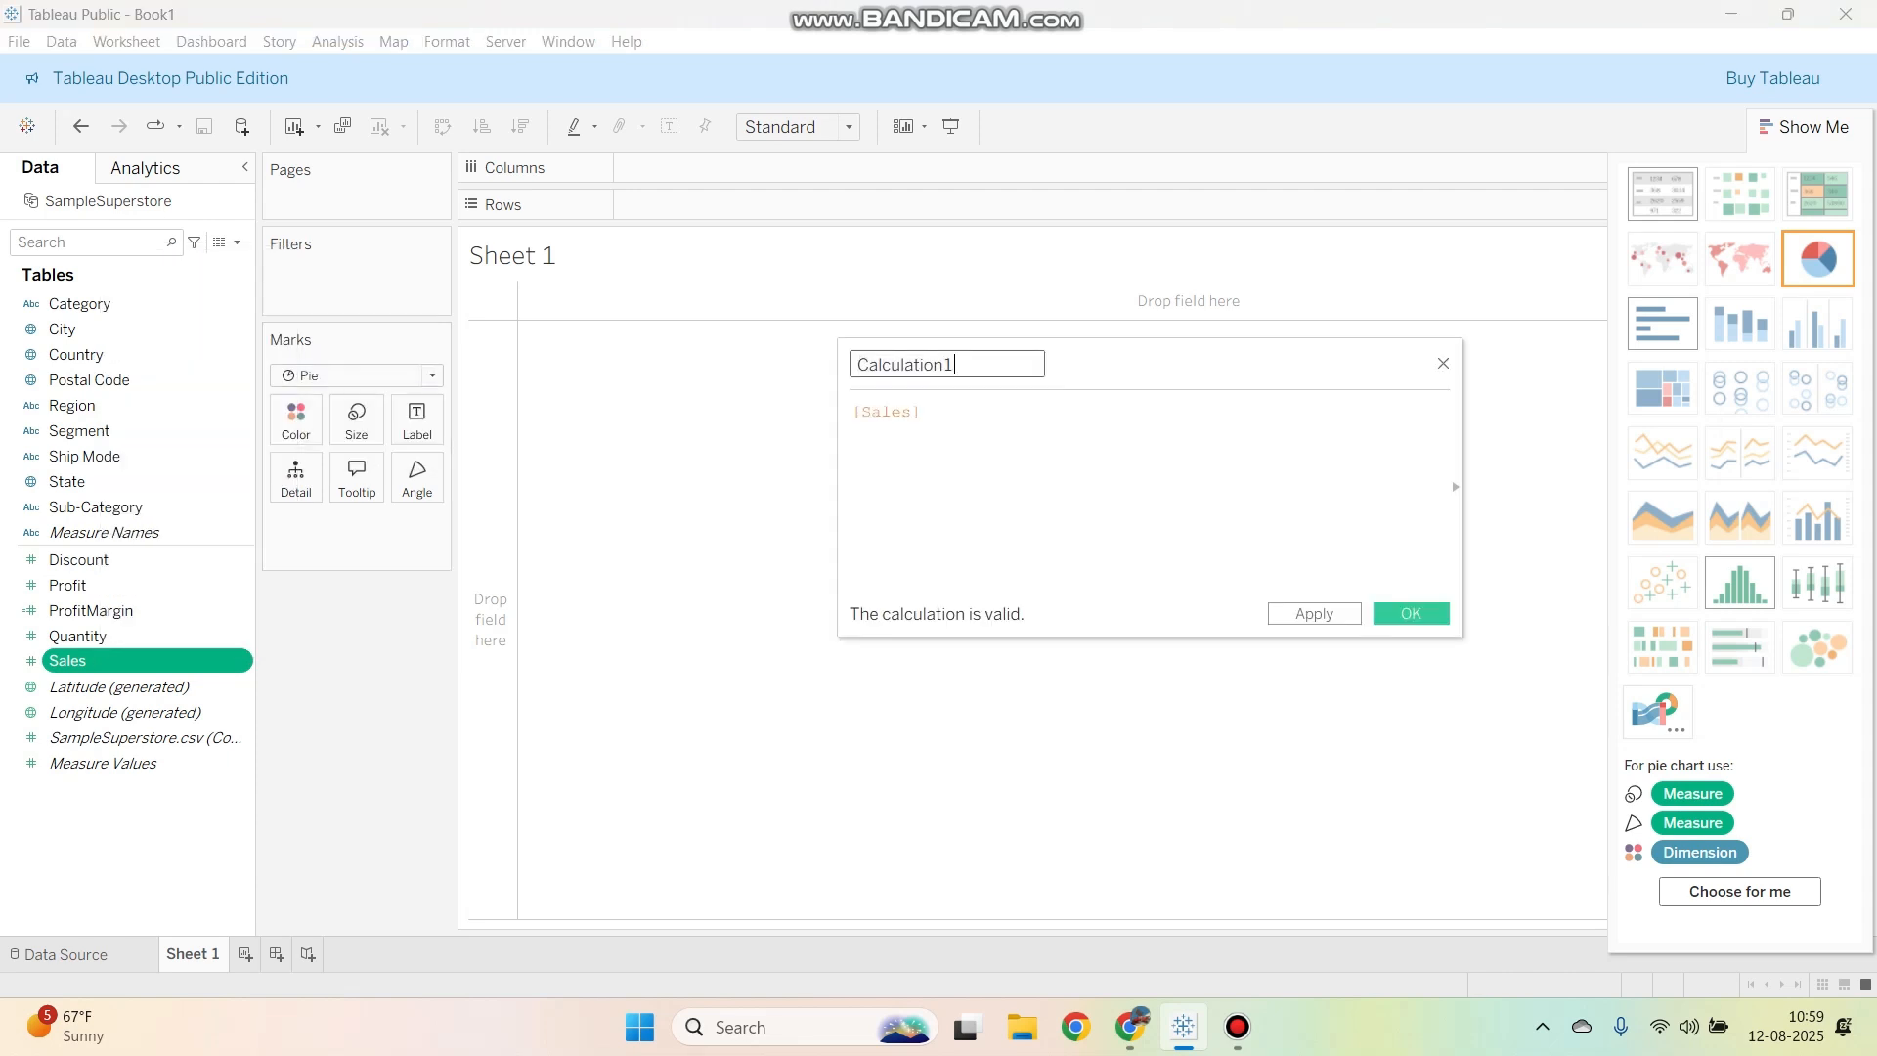
key(Caps_Lock)
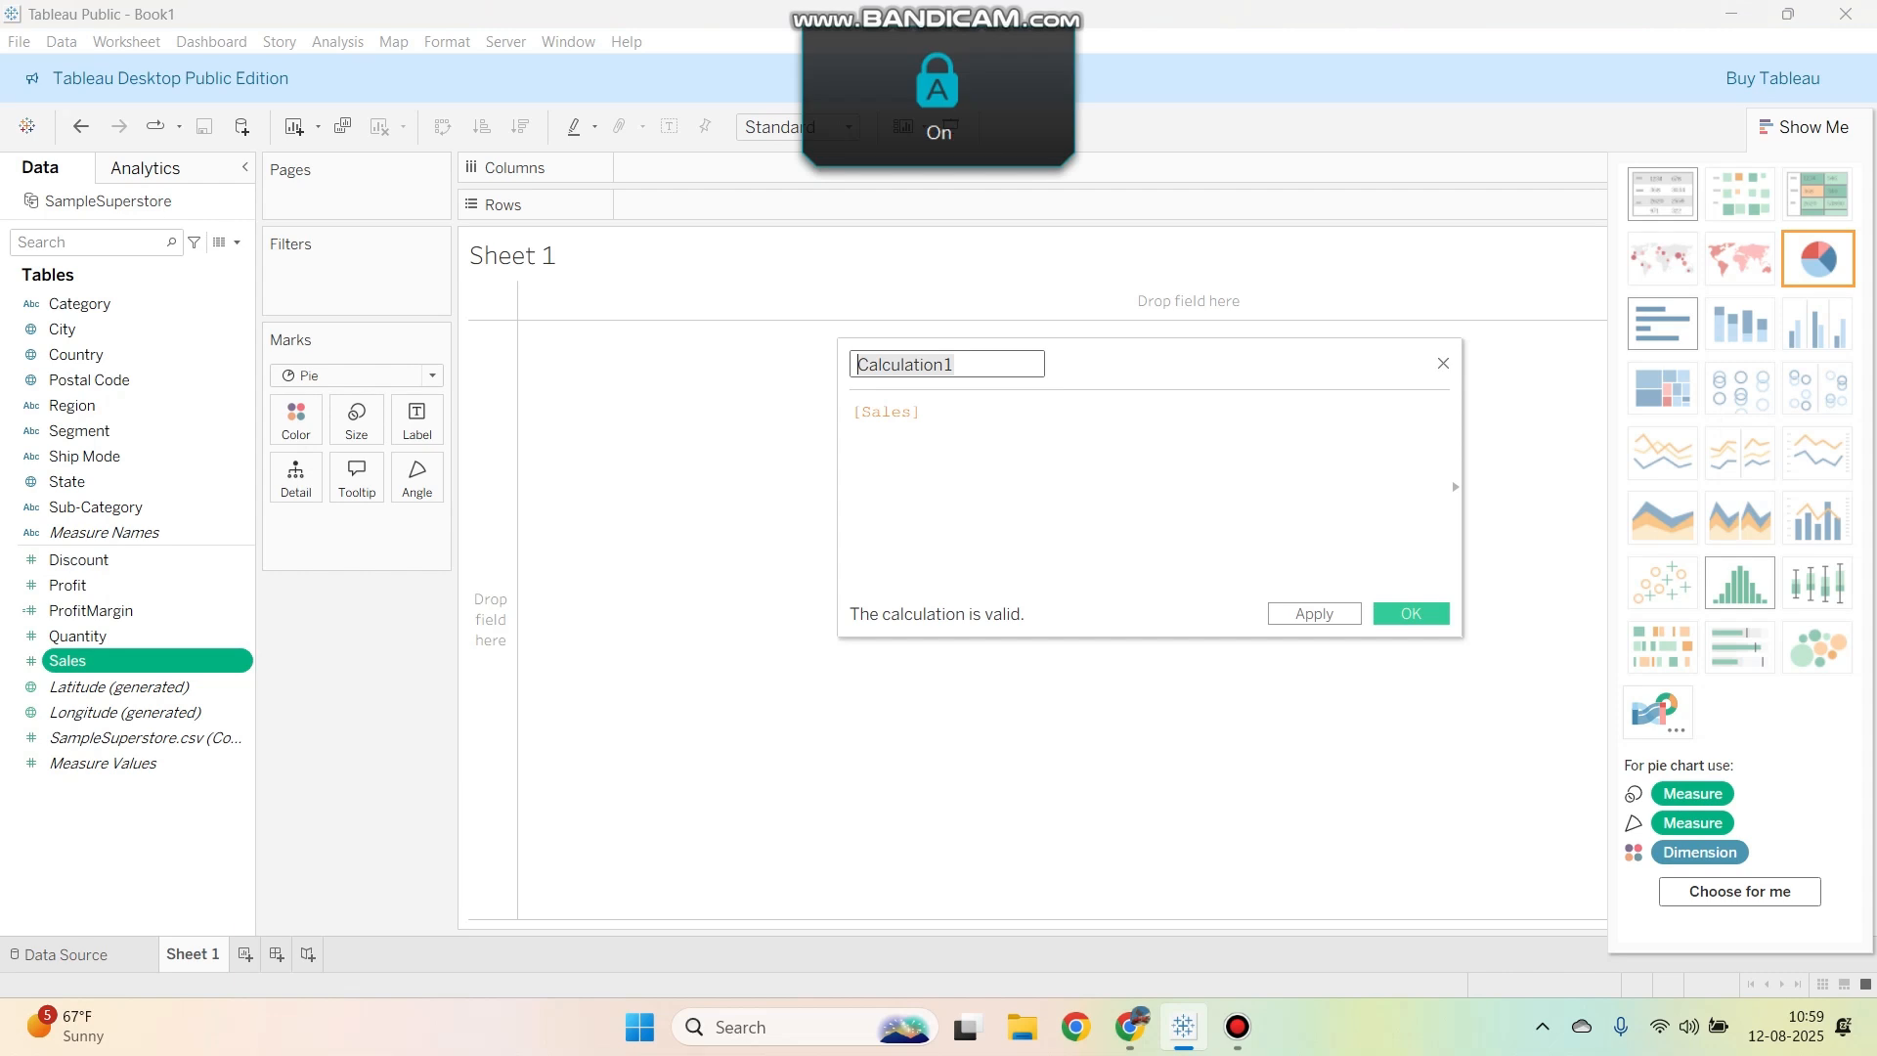
text(Sales)
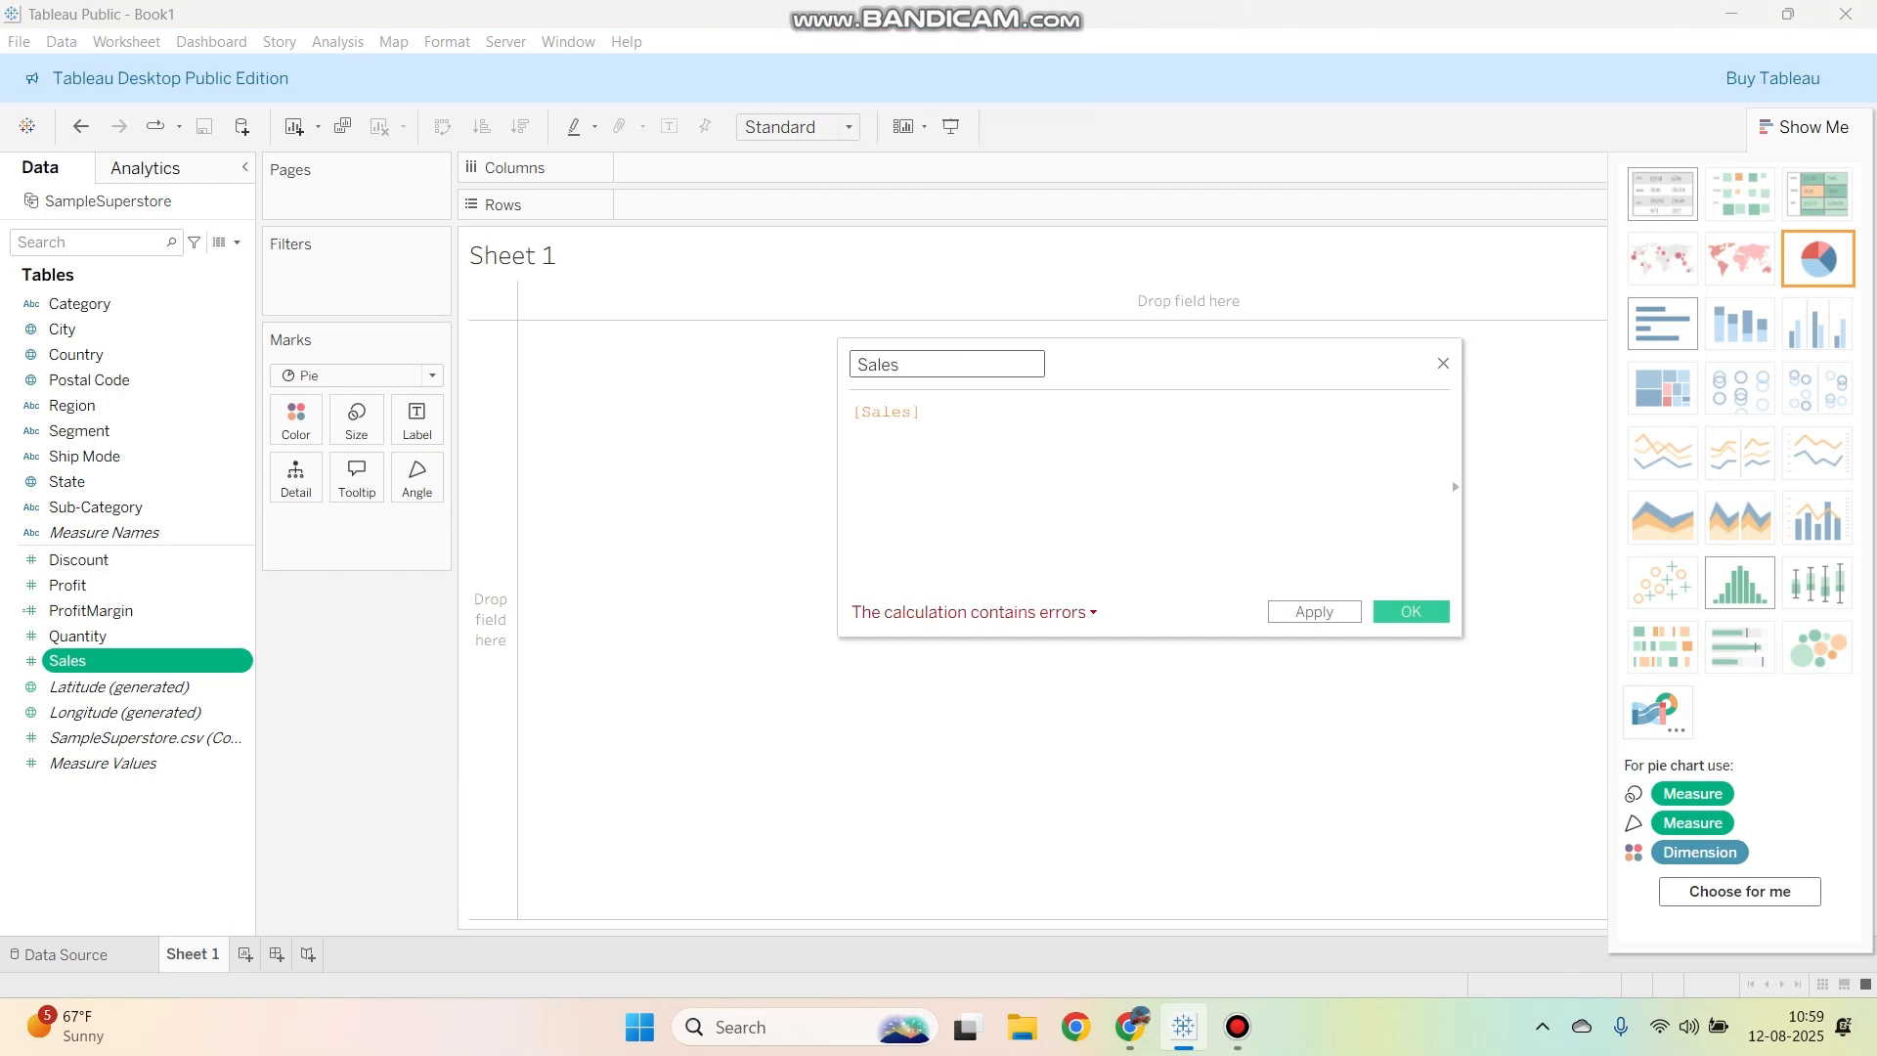
key(Caps_Lock)
text(P)
key(Caps_Lock)
text(er)
key(Caps_Lock)
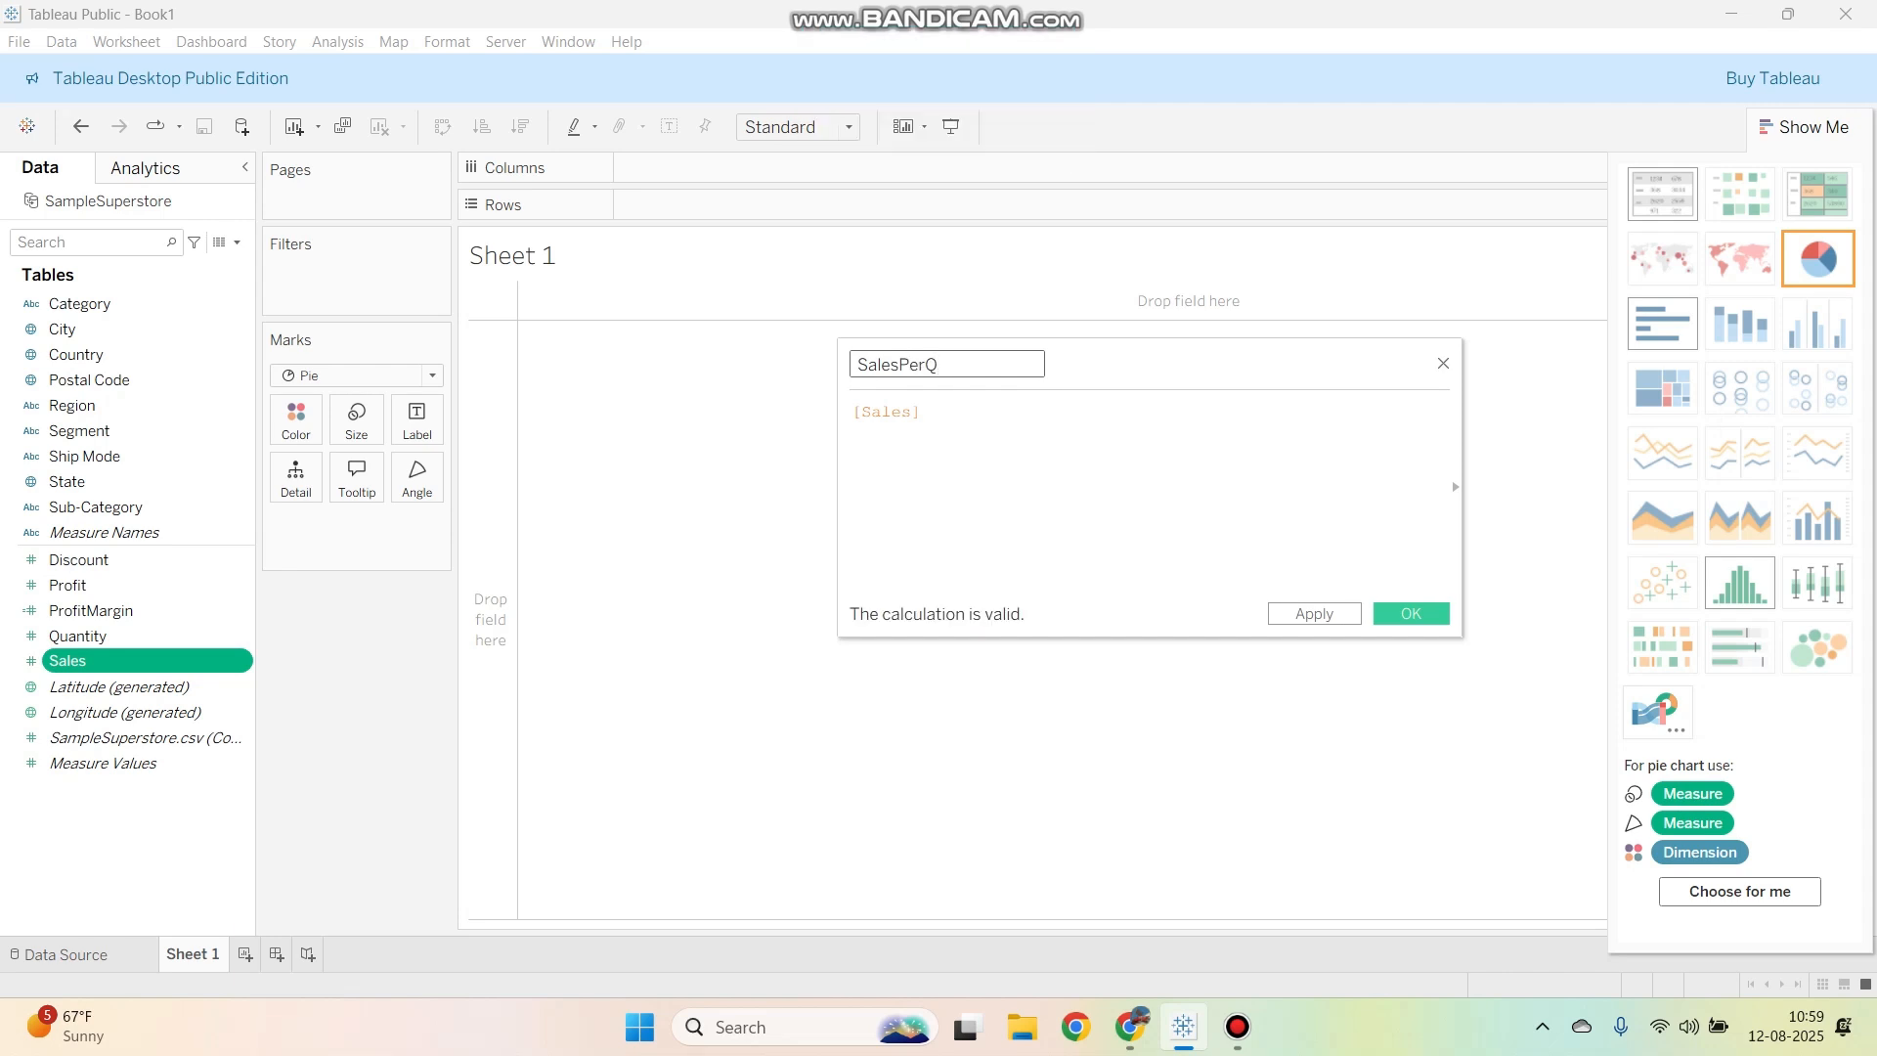
key(Caps_Lock)
text(uantity)
Step: Complete the SalesPerQuantity formula as [Sales]/[Quantity] and save the field
click(922, 413)
text(/[q)
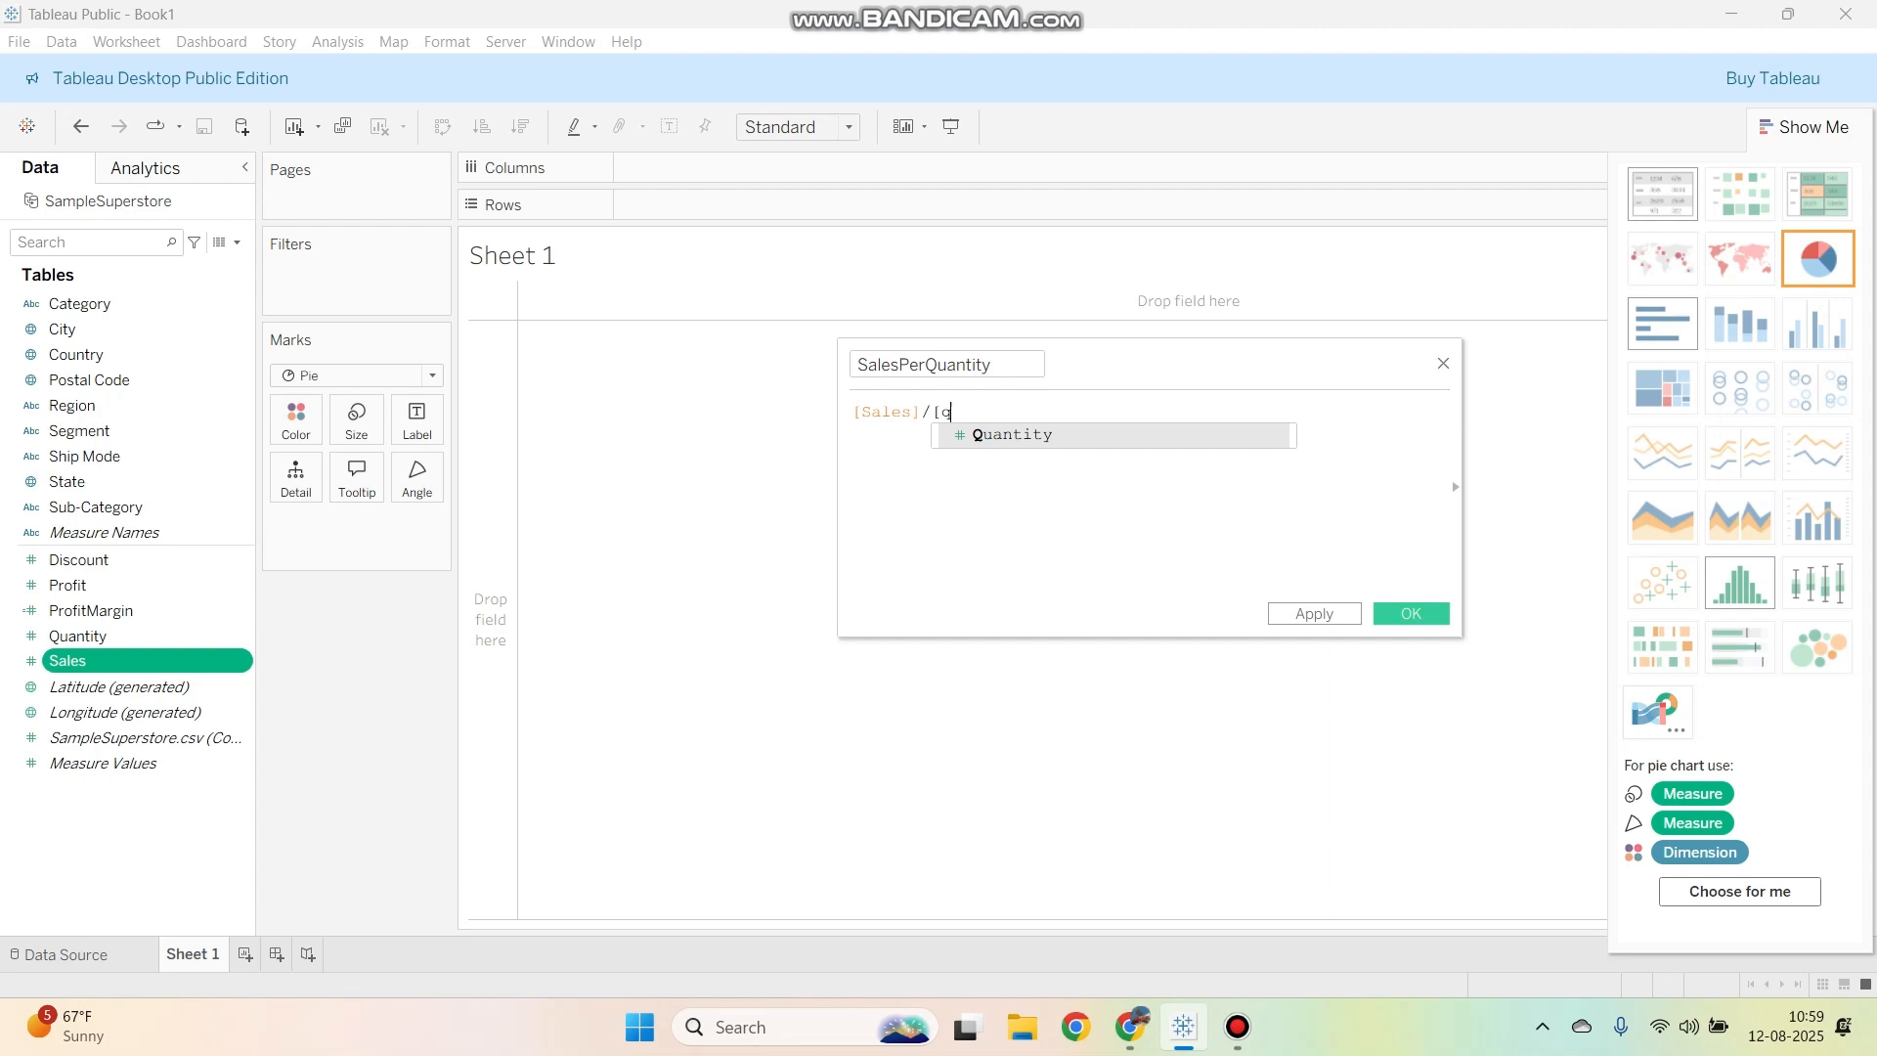
key(Return)
key(Return)
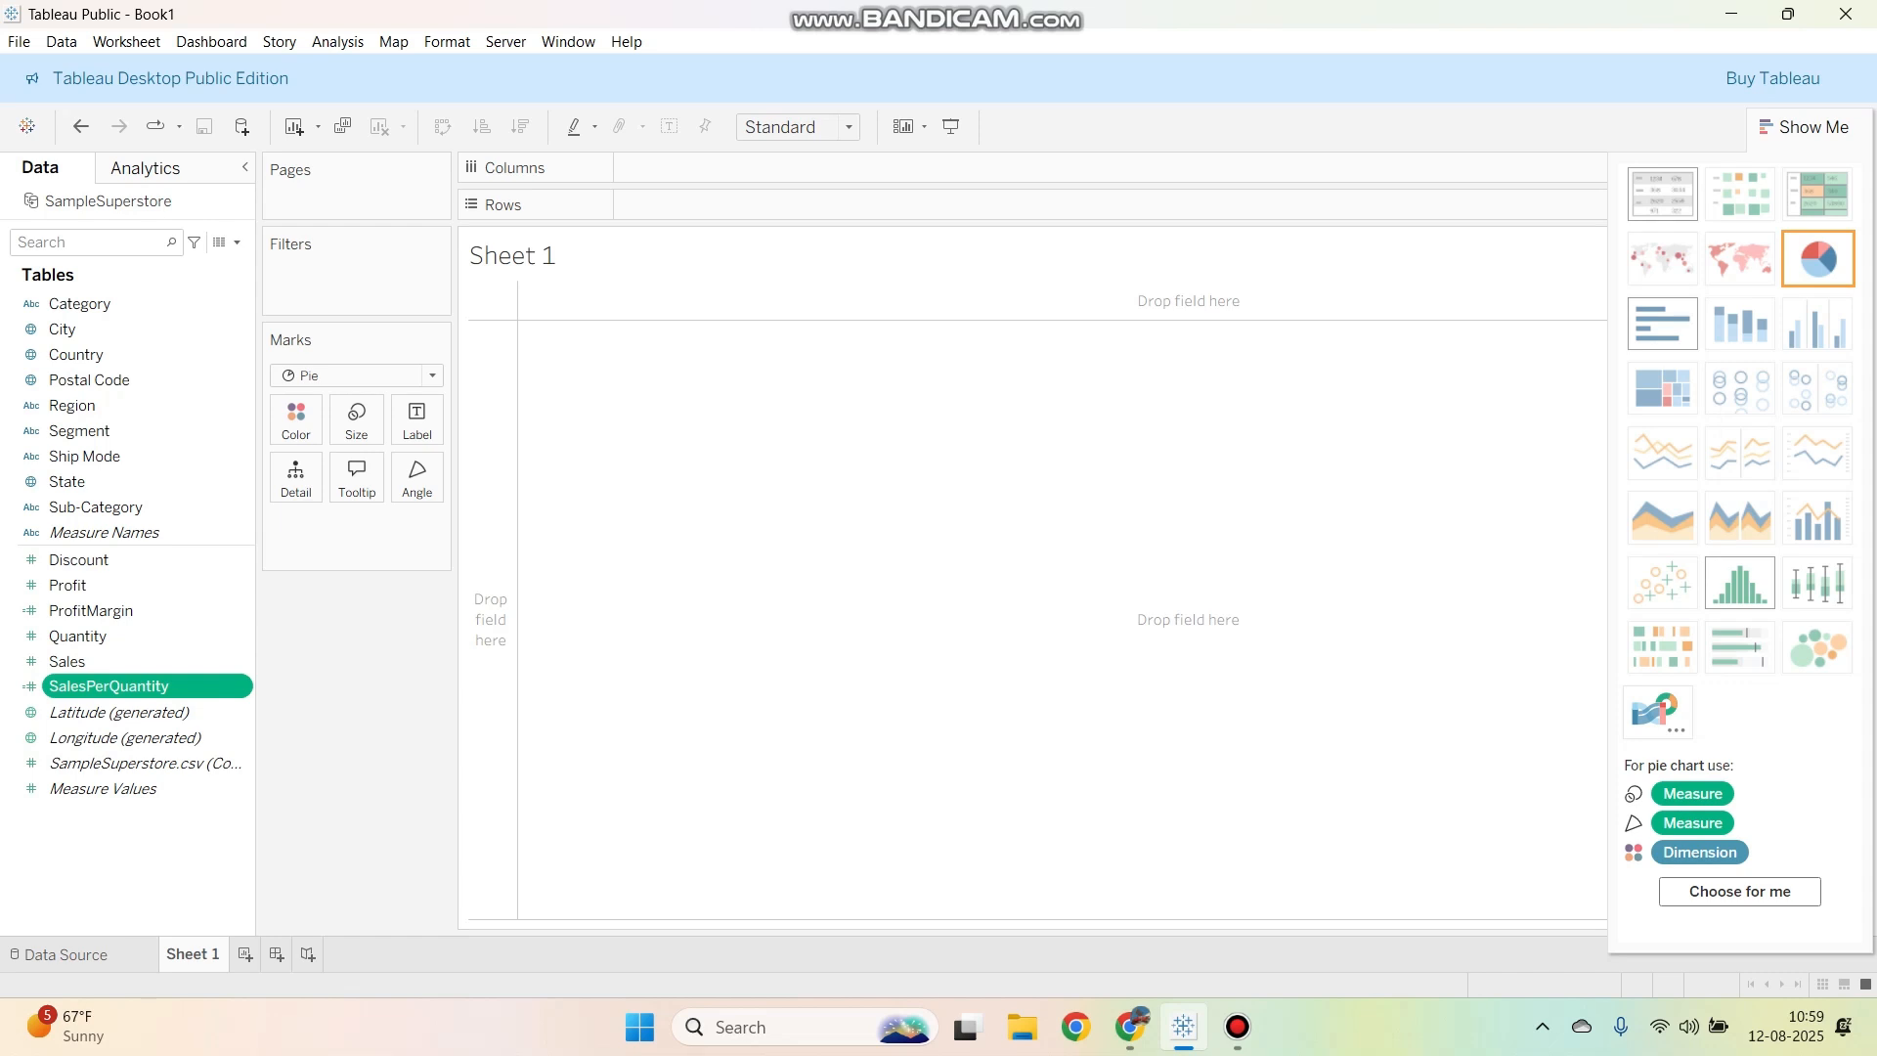
Step: Open a new calculated field based on Discount and select its default name for replacement
key(alt+Tab)
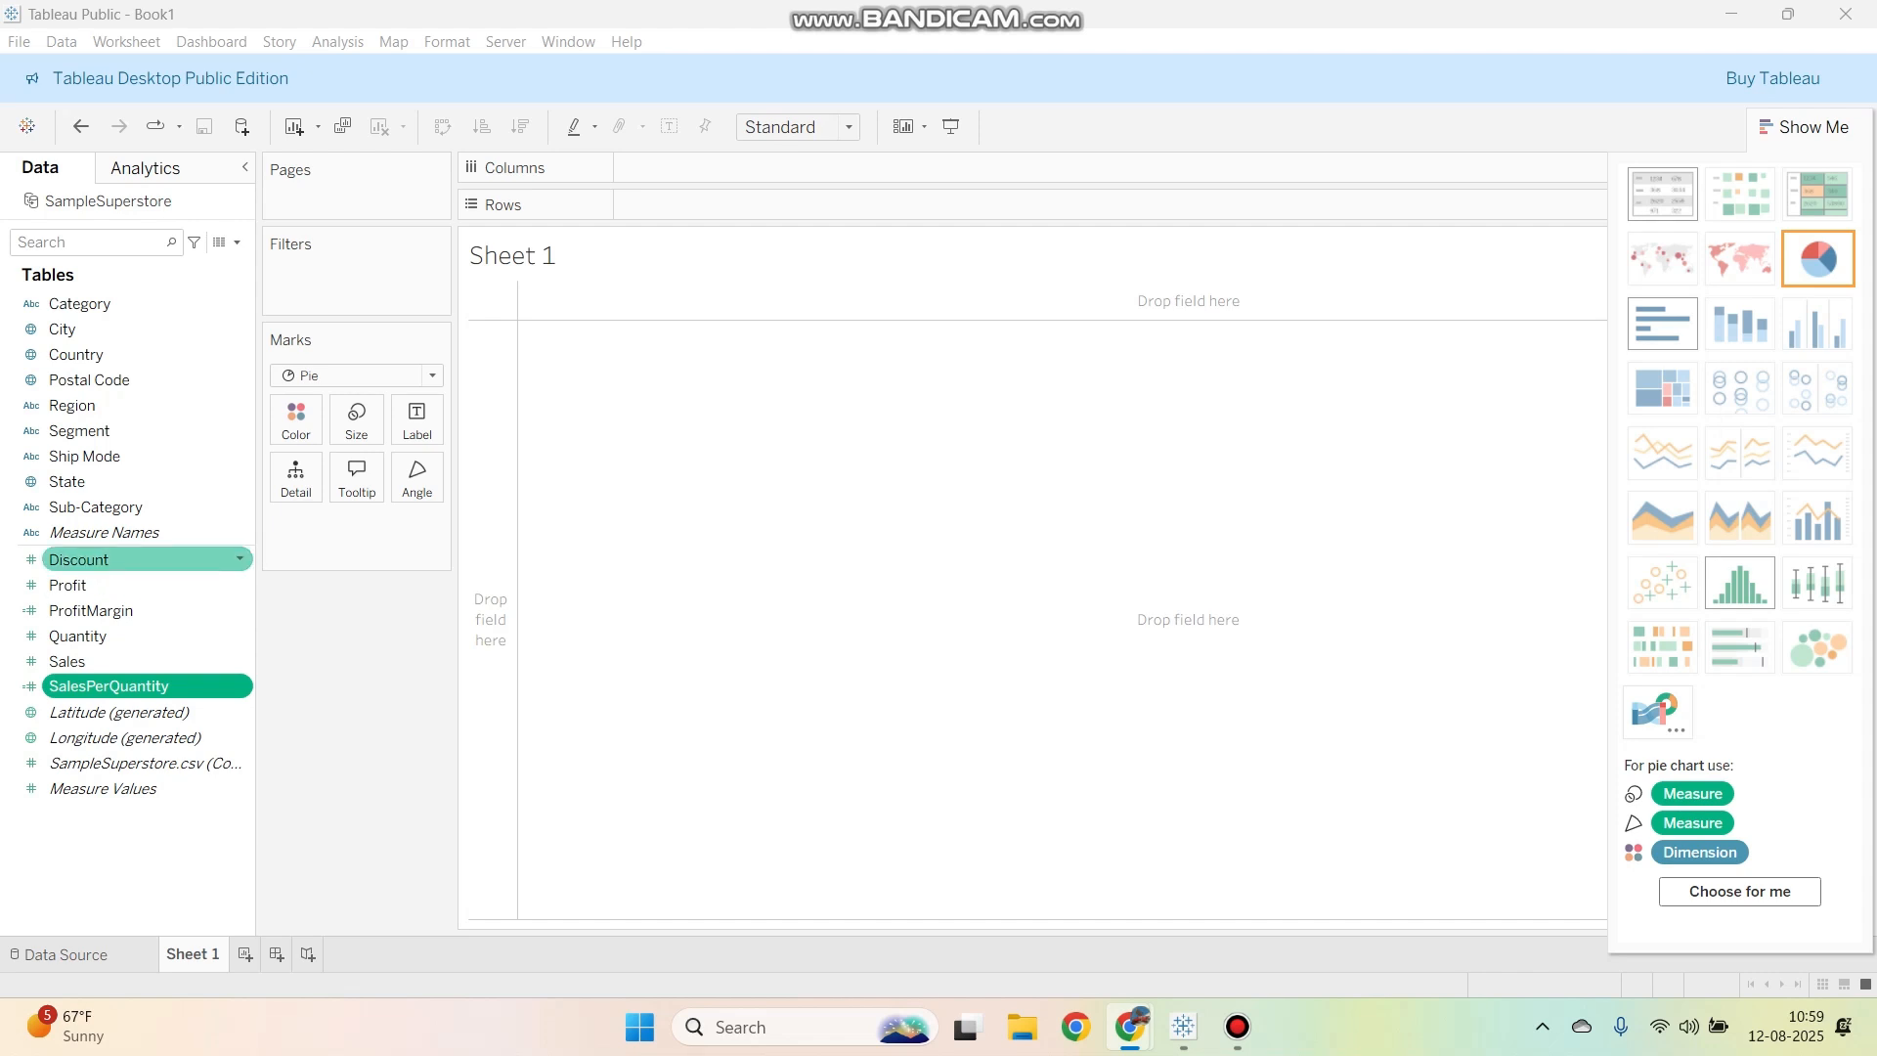
right_click(118, 563)
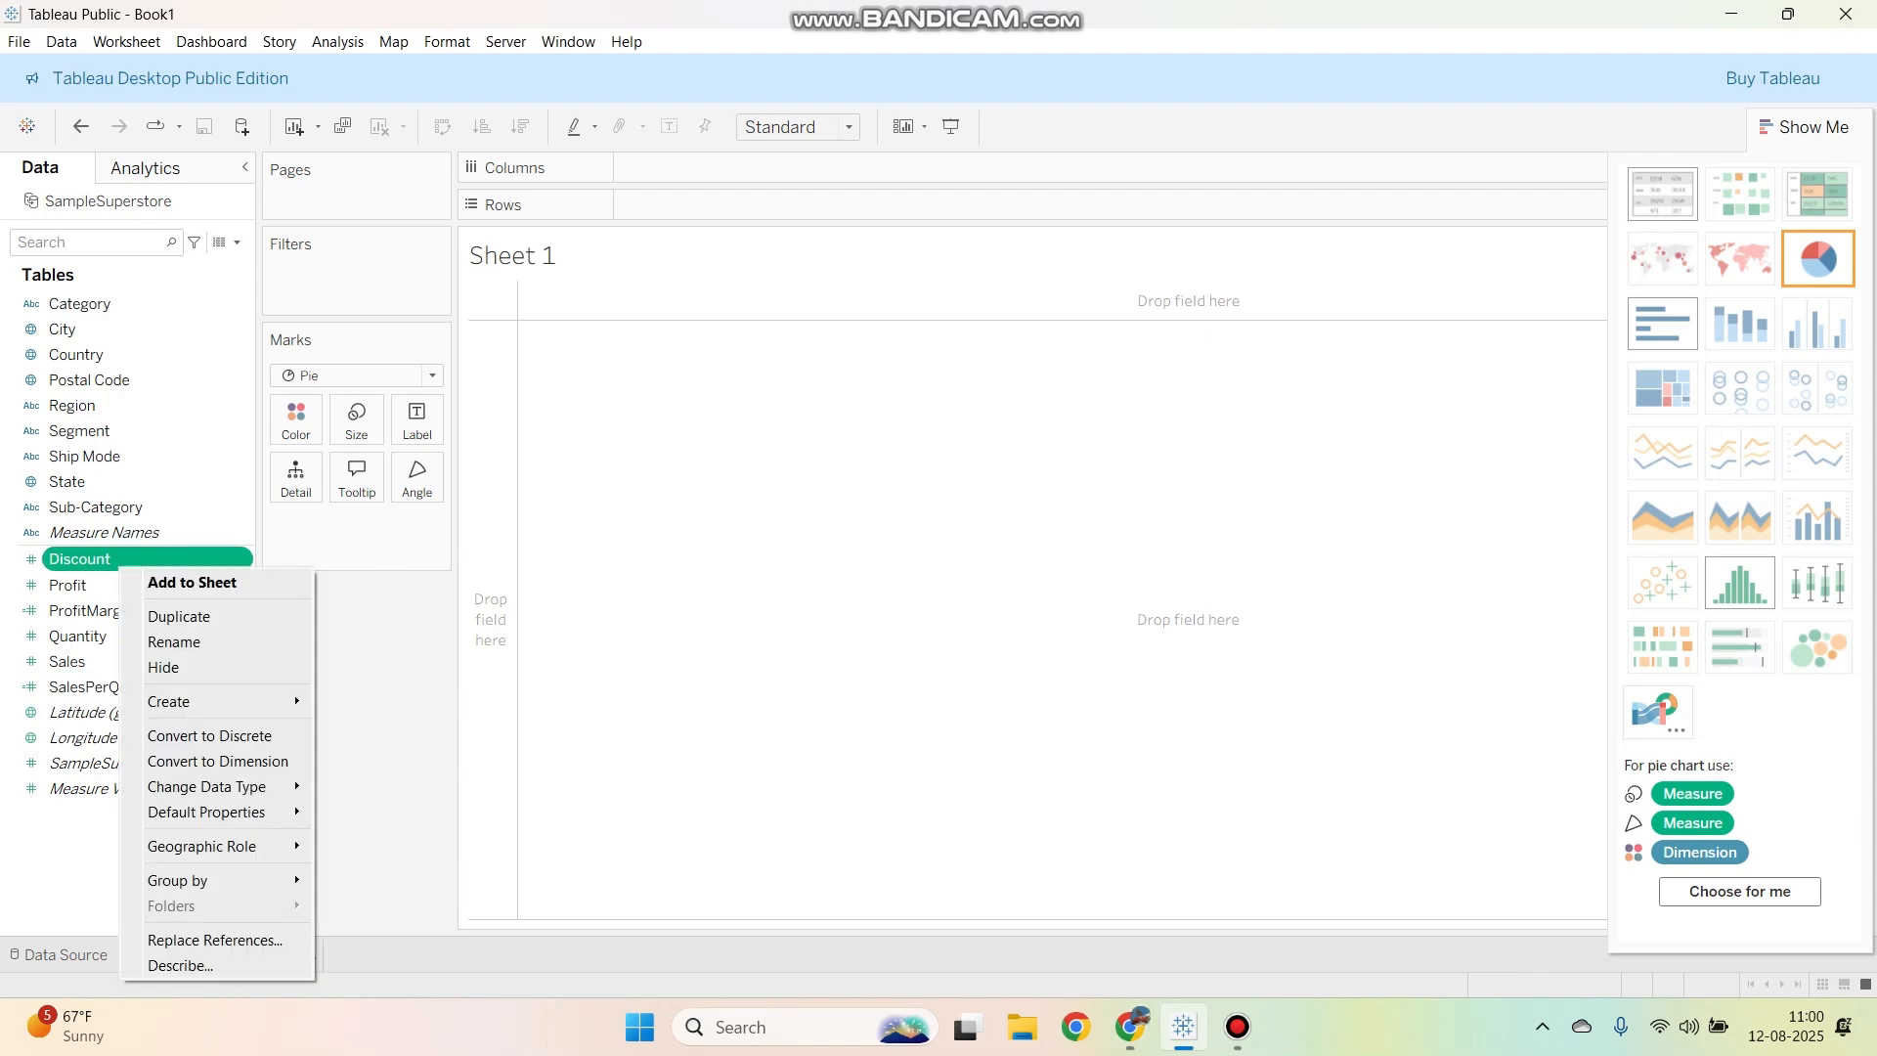
mouse_move(196, 701)
click(377, 701)
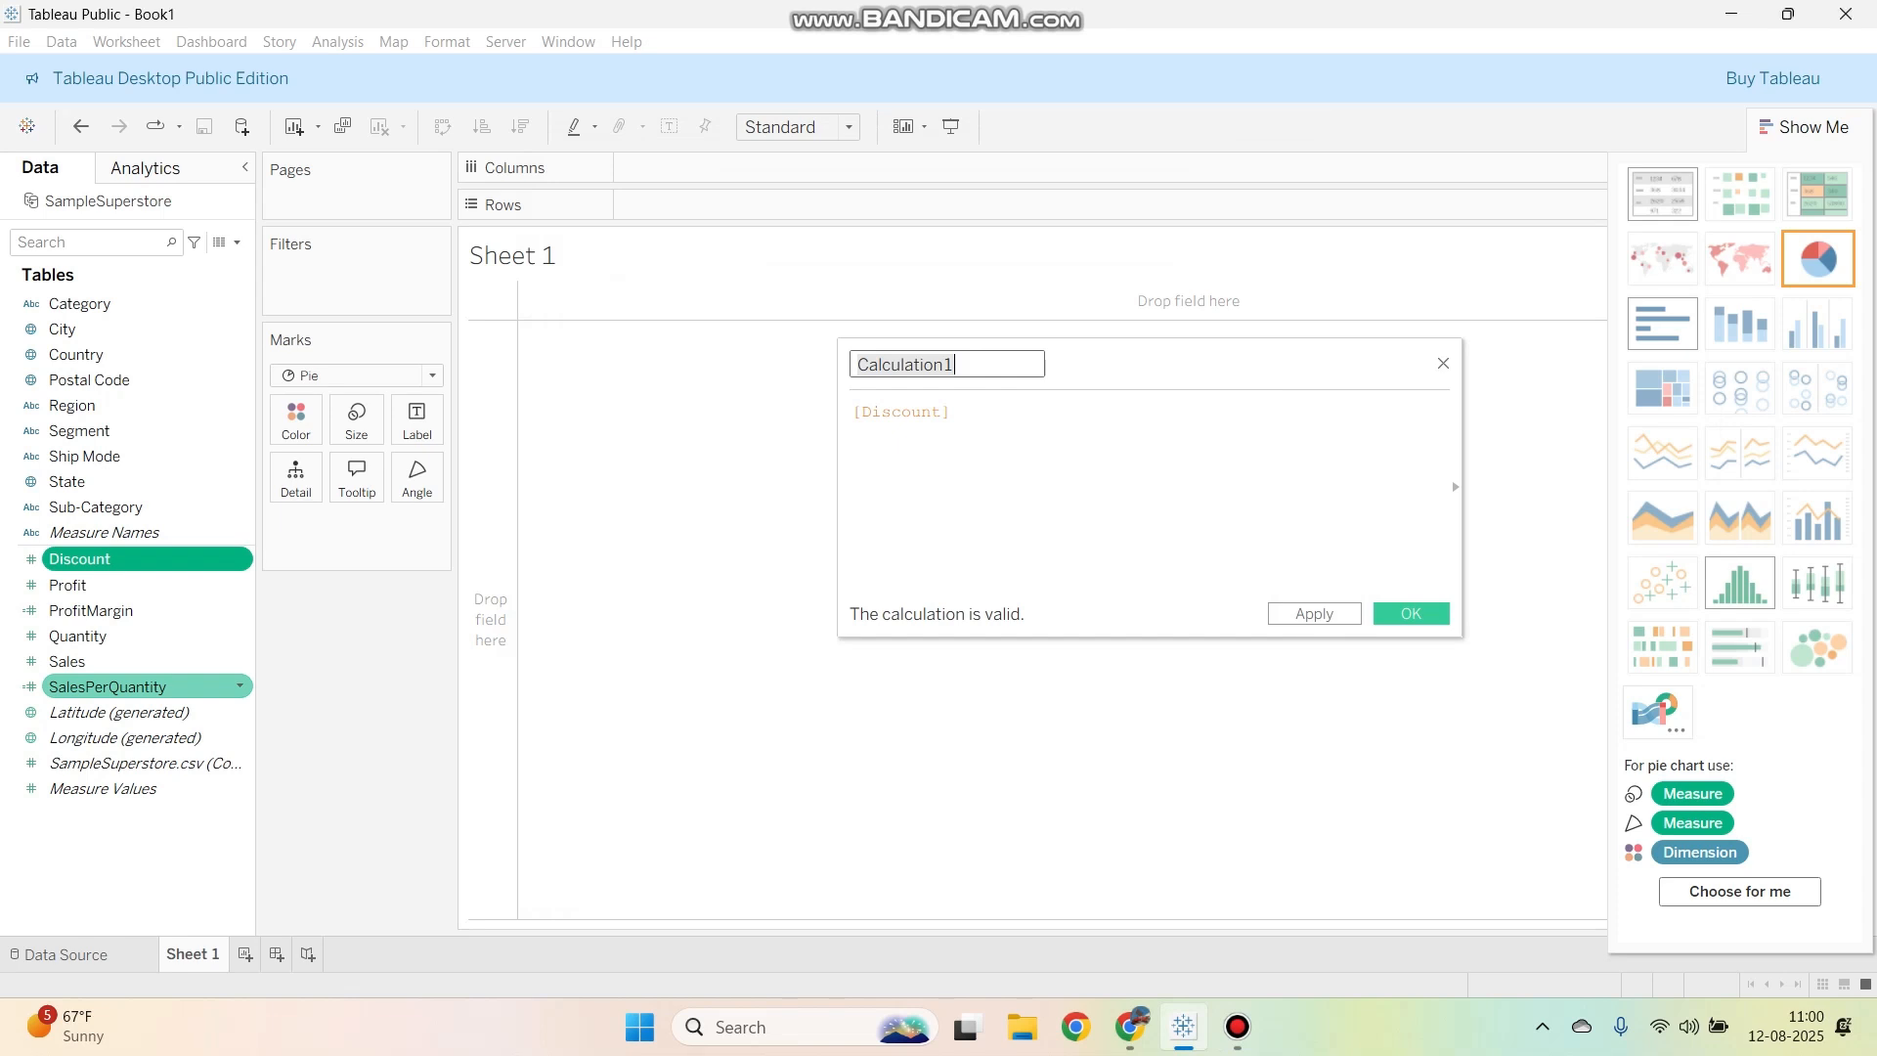
click(142, 686)
click(142, 609)
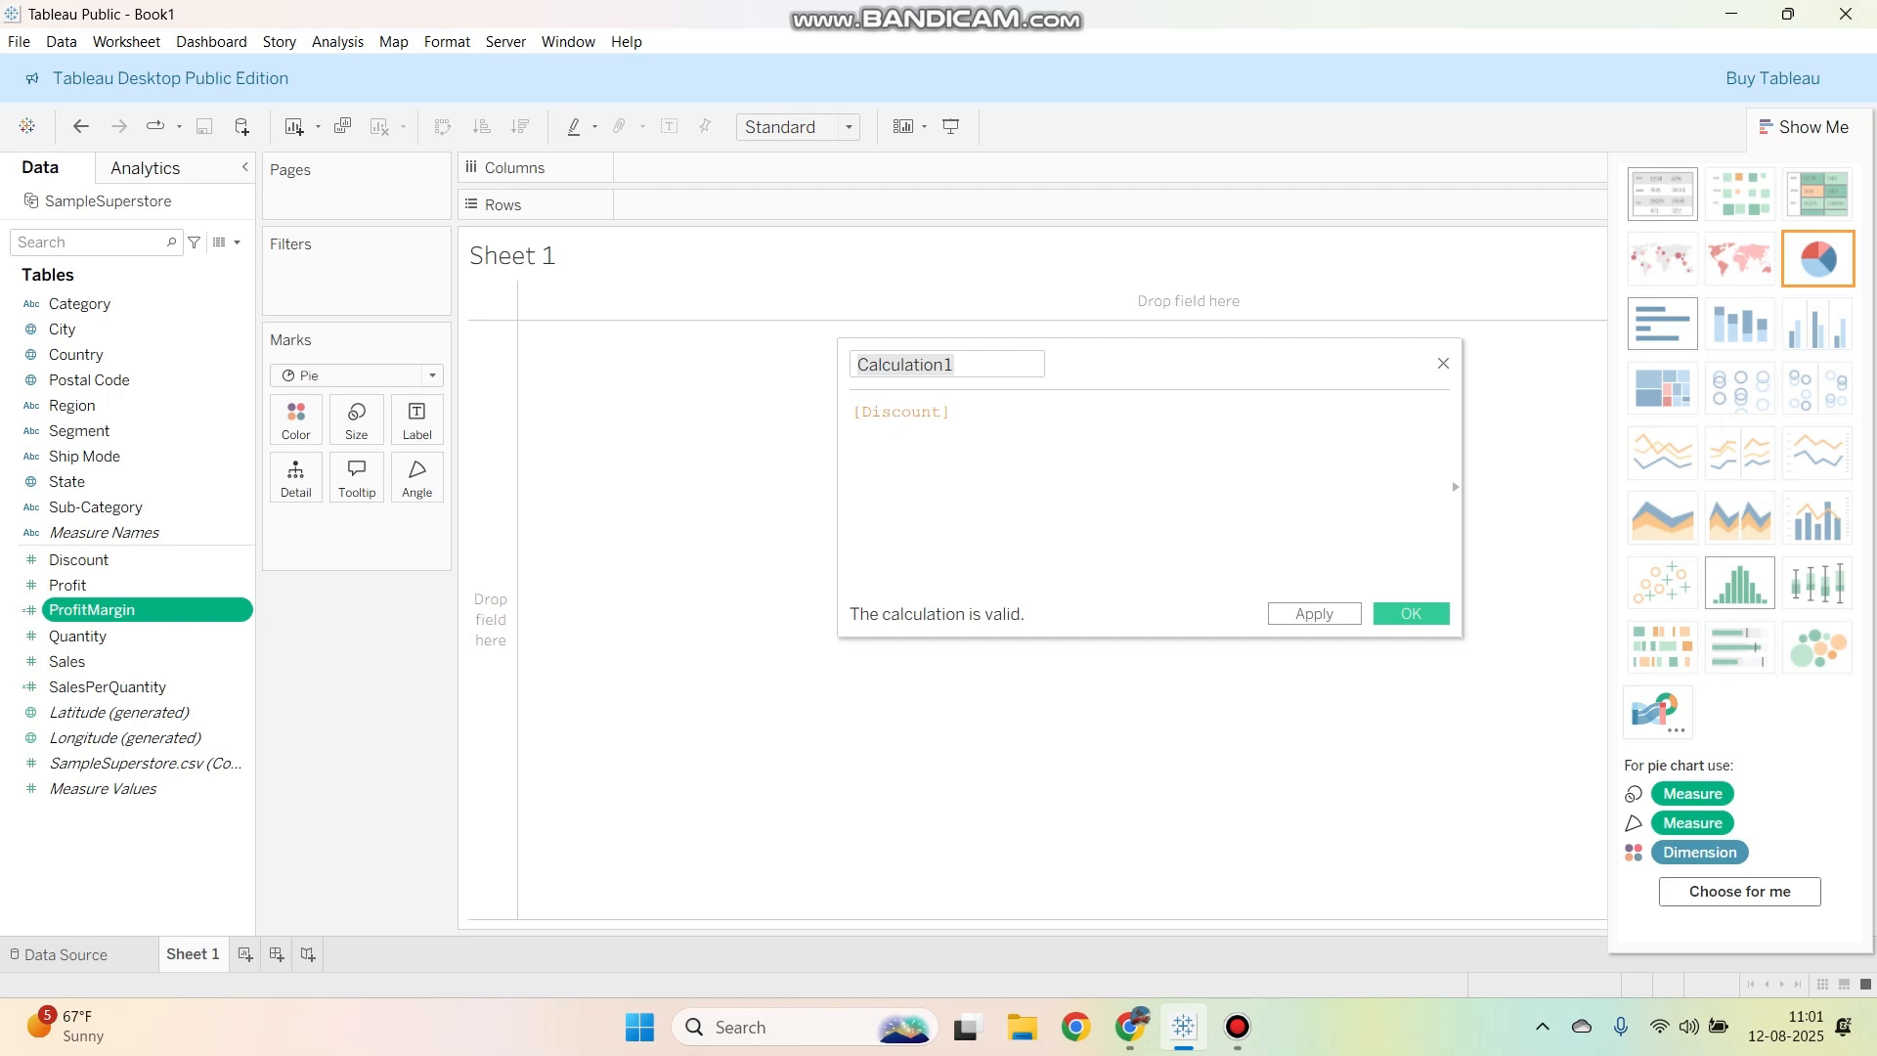
double_click(956, 365)
drag(855, 365, 954, 364)
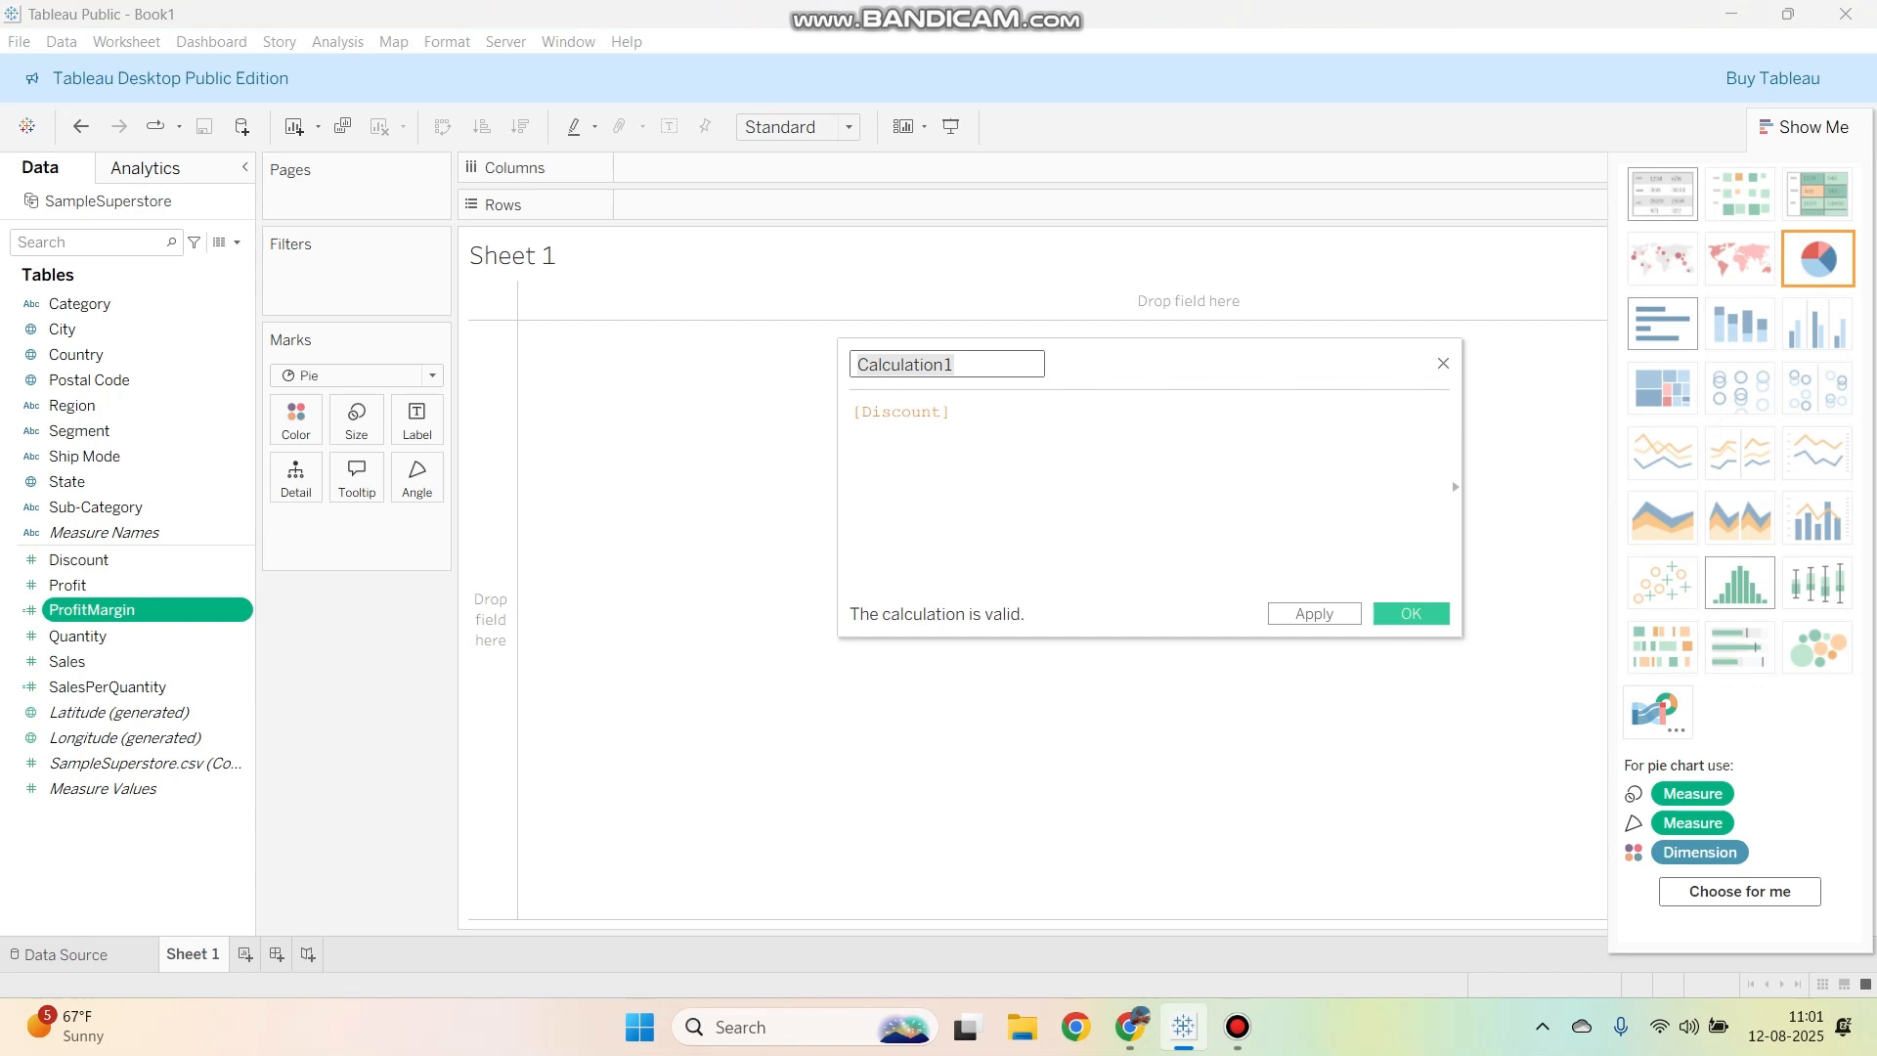
text(d)
key(Caps_Lock)
text(ISCOUNT)
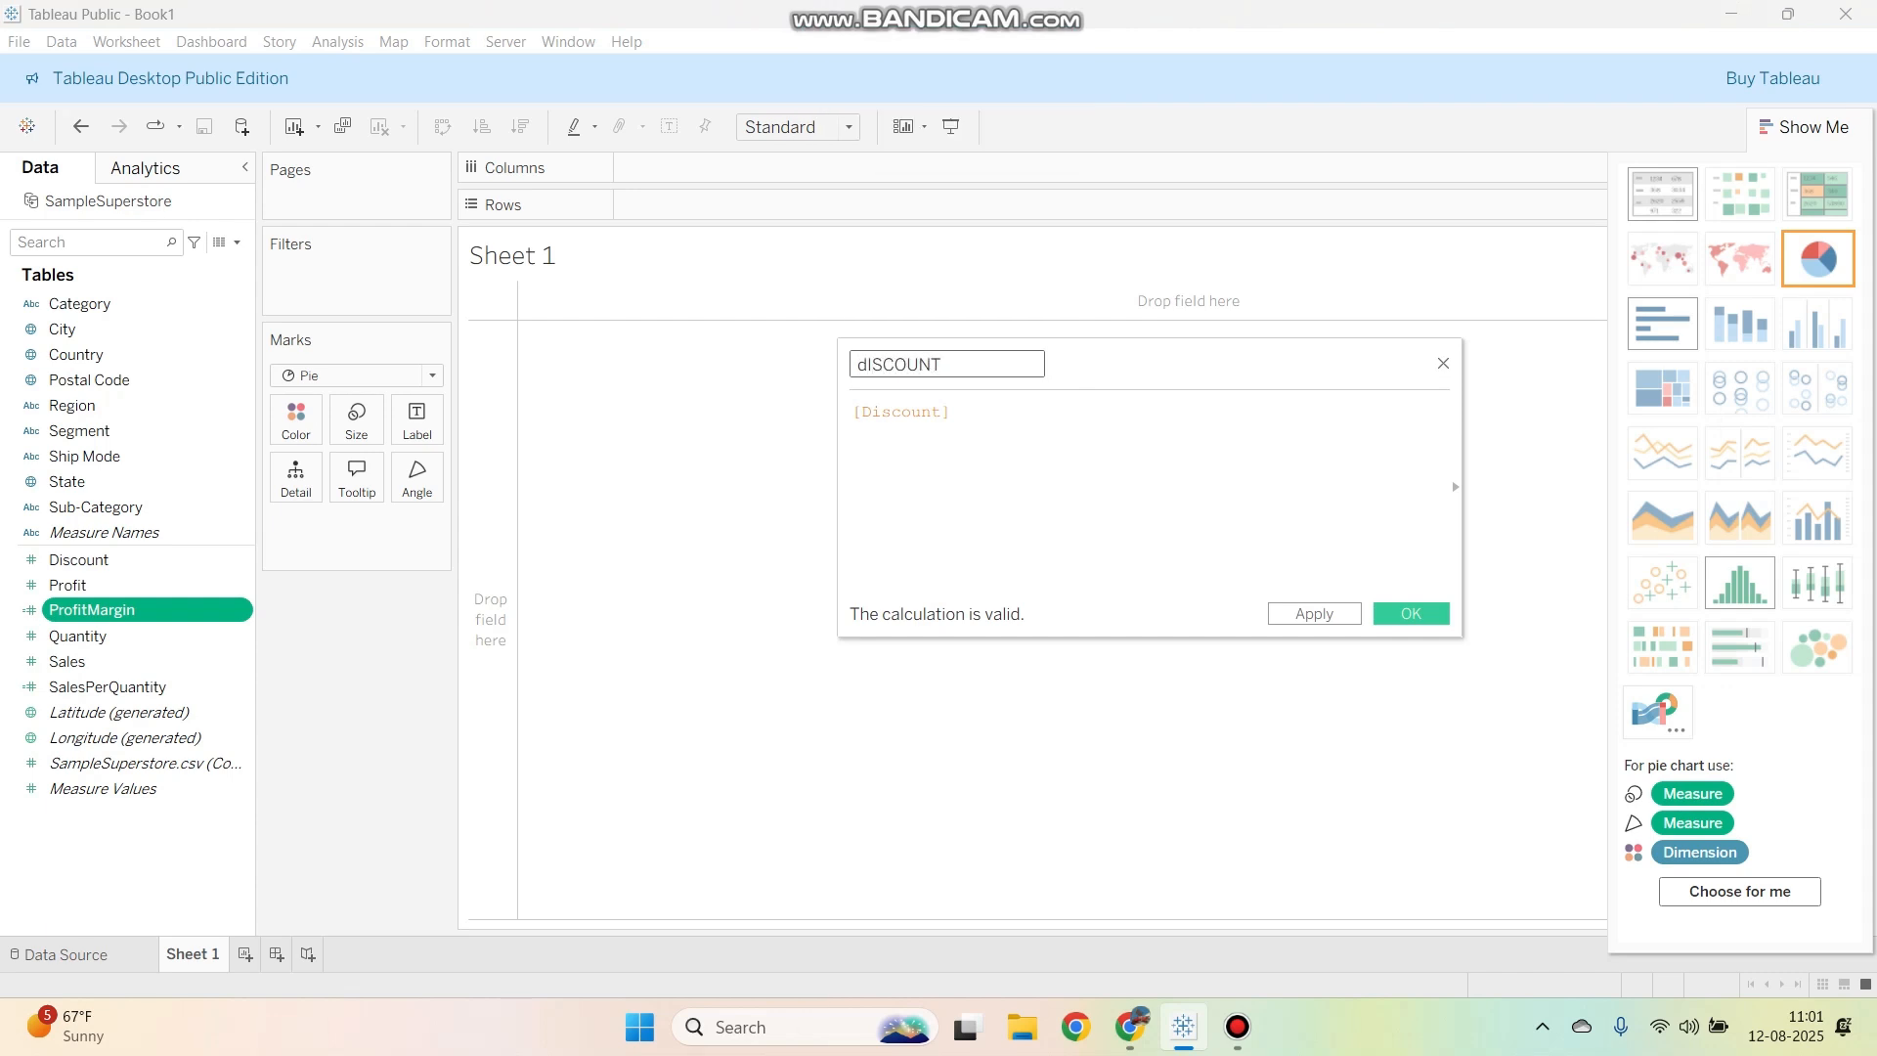
key(BackSpace)
key(BackSpace)
key(BackSpace)
key(BackSpace)
key(BackSpace)
key(BackSpace)
key(BackSpace)
key(BackSpace)
Step: Name the calculated field based on Discount DiscountFlag
text(D)
key(Caps_Lock)
text(iscount)
key(Caps_Lock)
text(F)
key(Caps_Lock)
text(la)
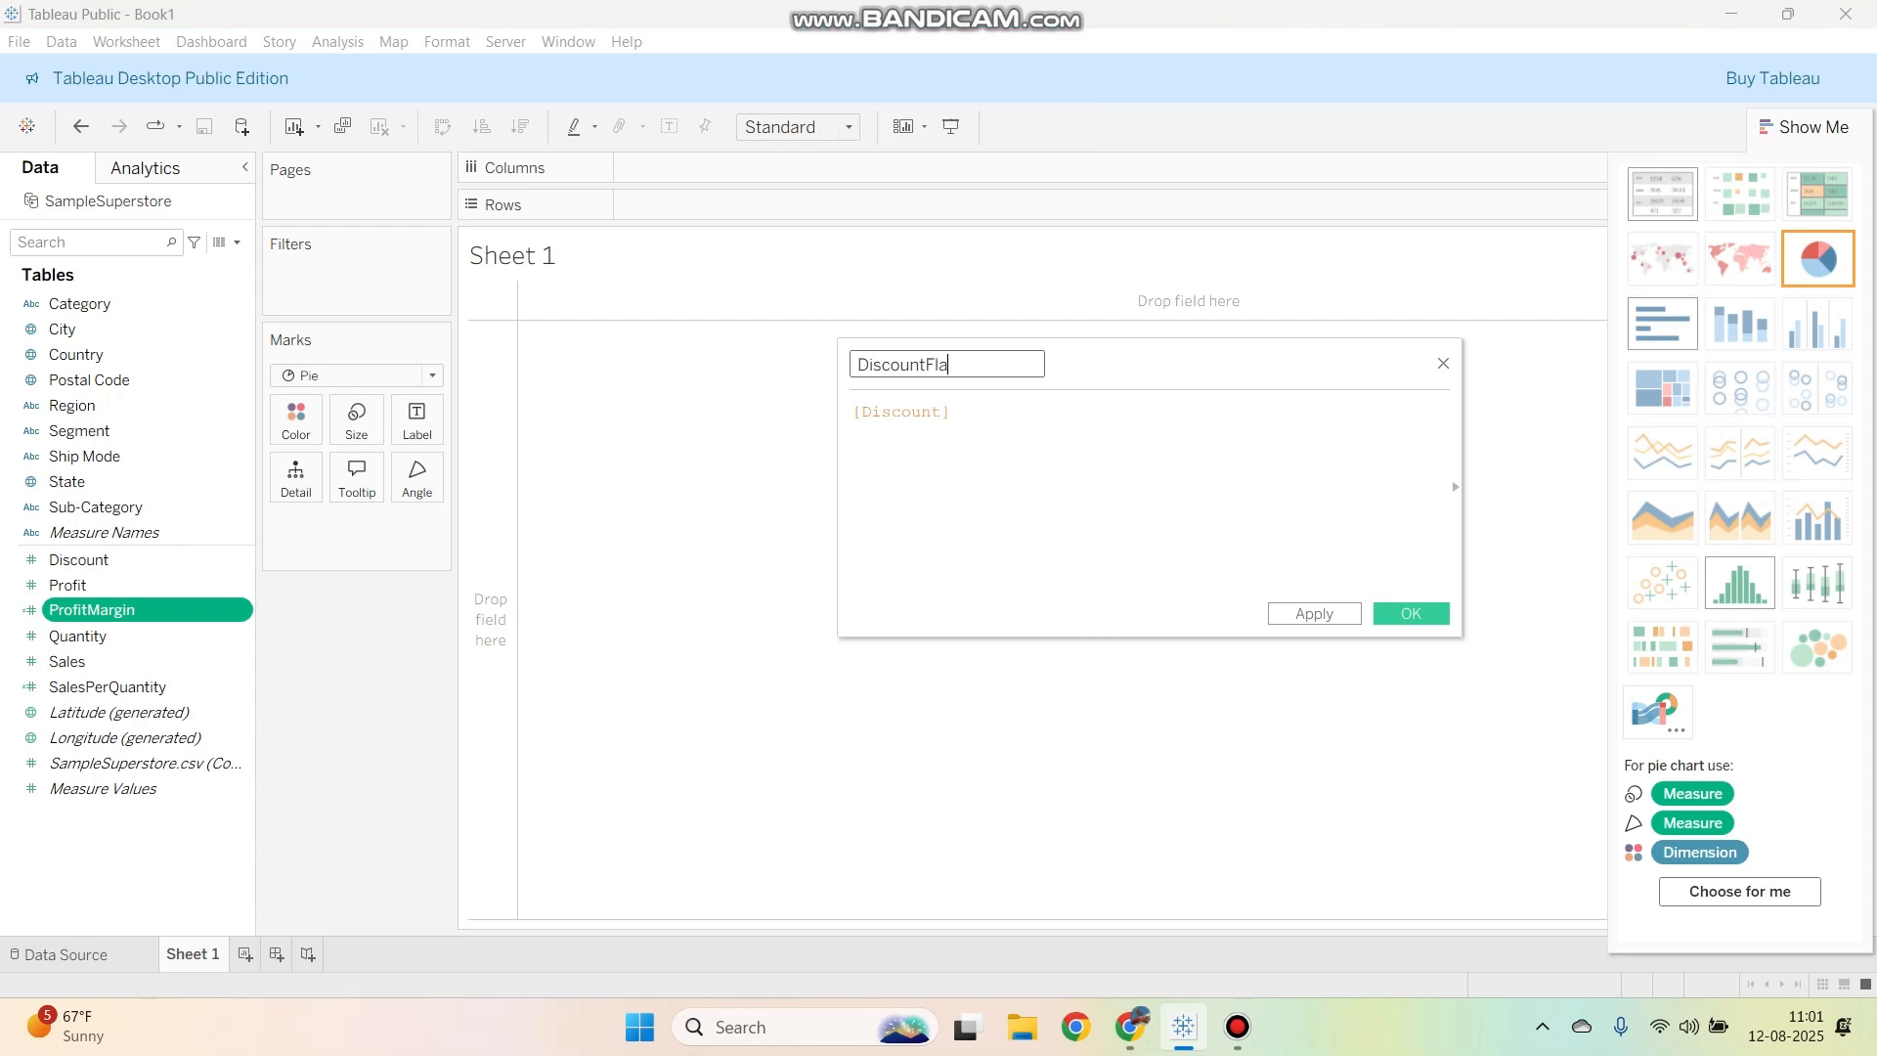
text(g)
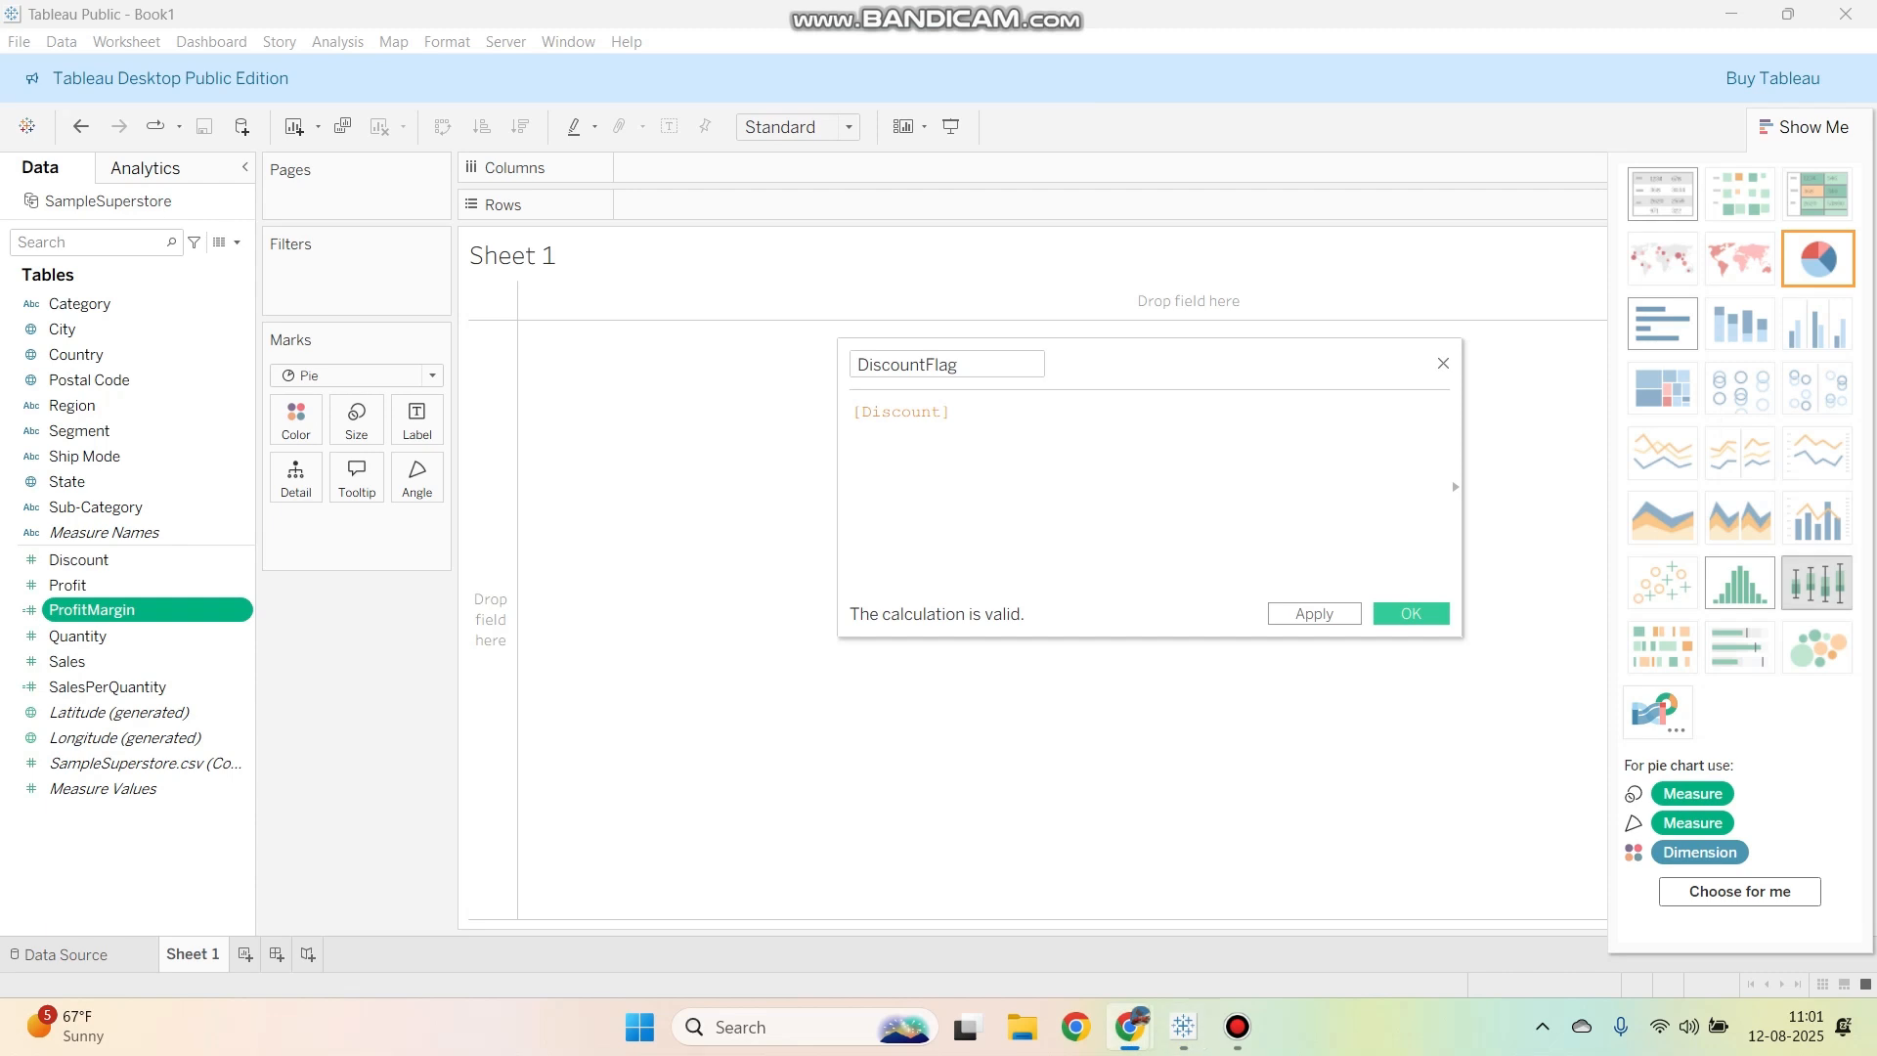
Step: Replace the DiscountFlag formula with IF [Discount] >= 0.2 THEN "High Discount" ELSE "Low Discount" END and save the field
key(Tab)
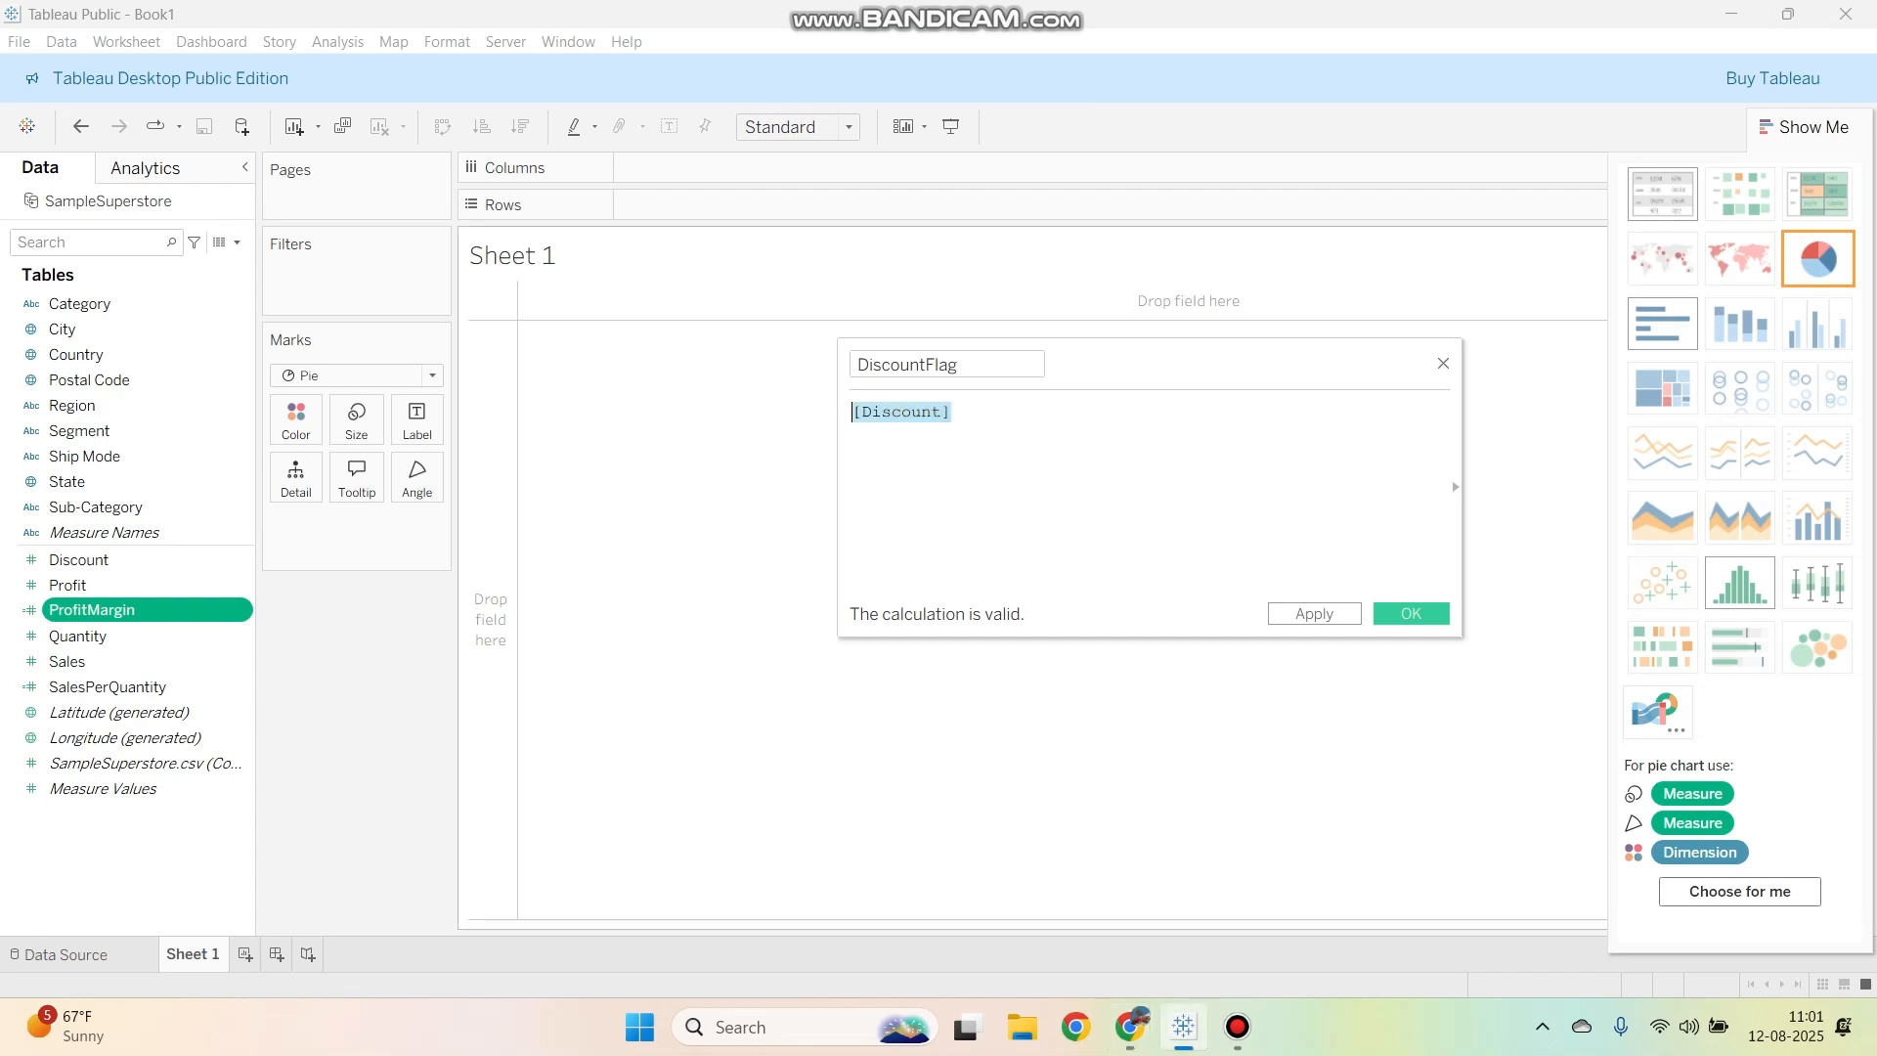
text(IF [Discount] >= 0.2 THEN "High Discount" ELSE "Low Discount" END)
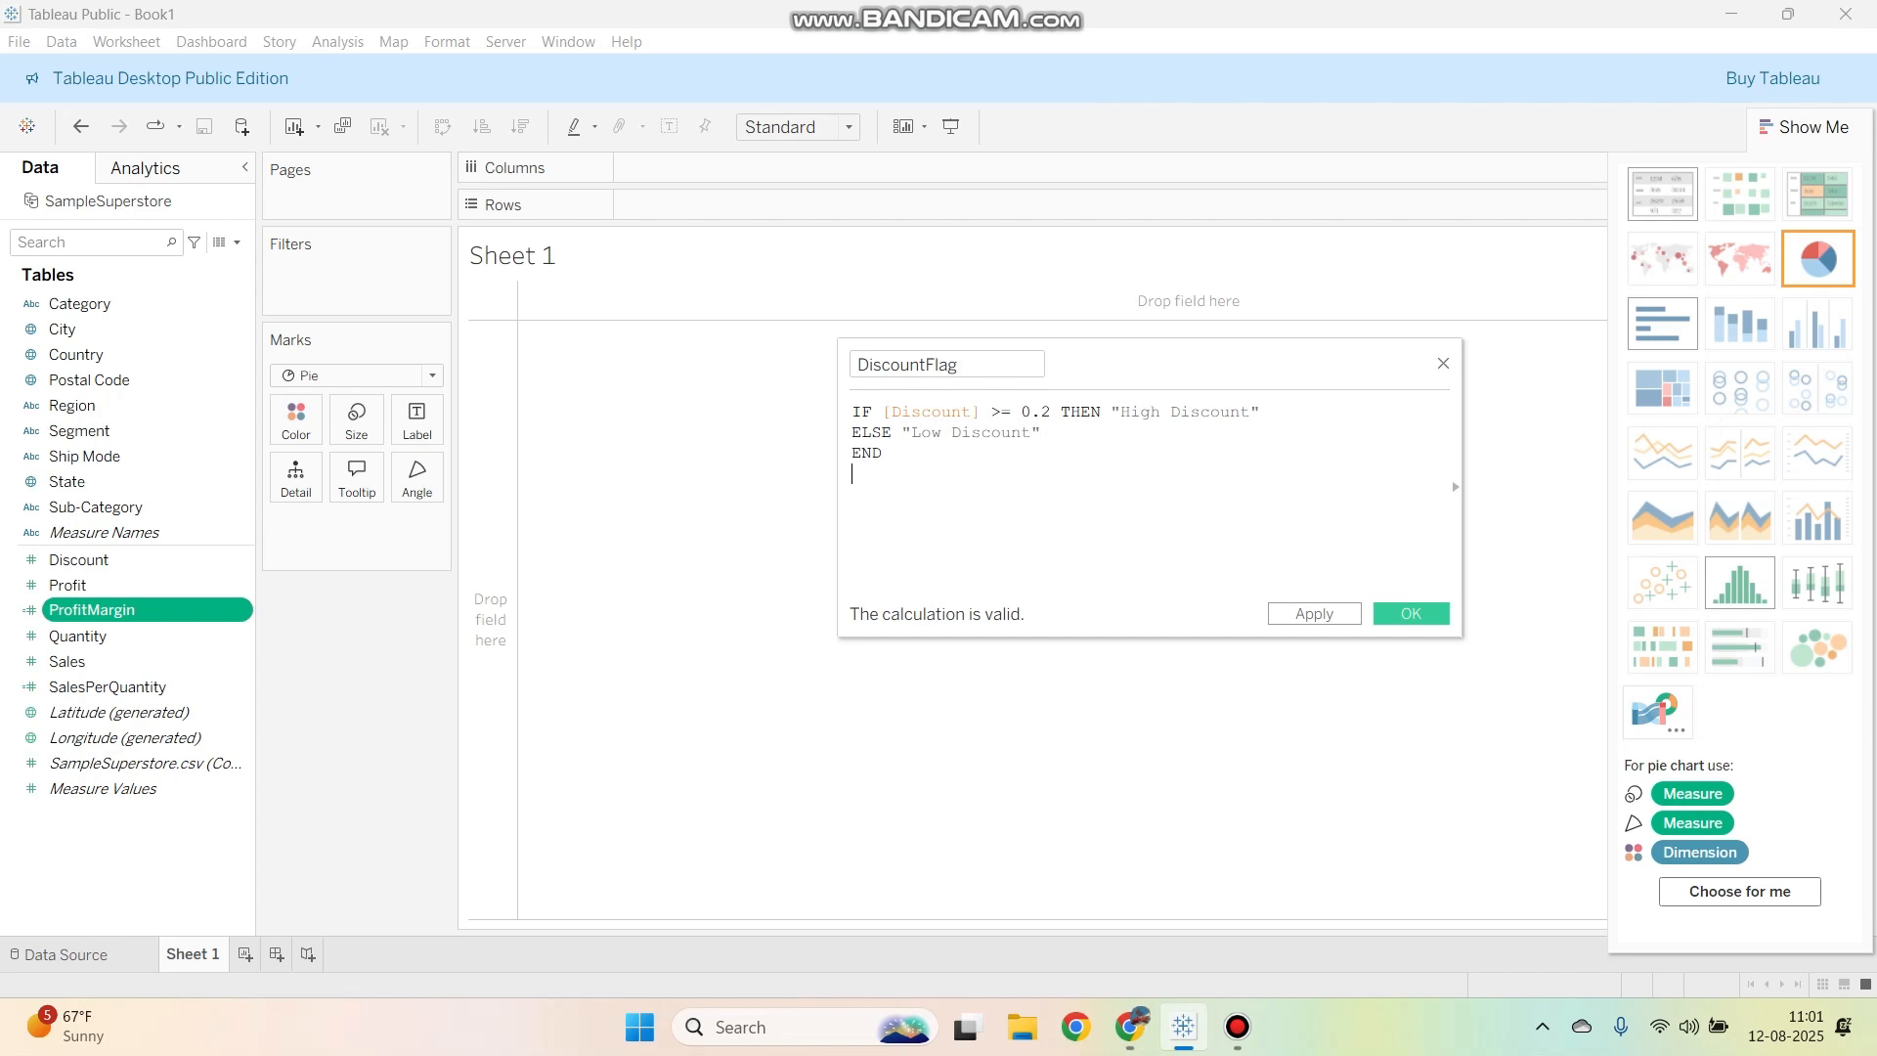
click(1410, 613)
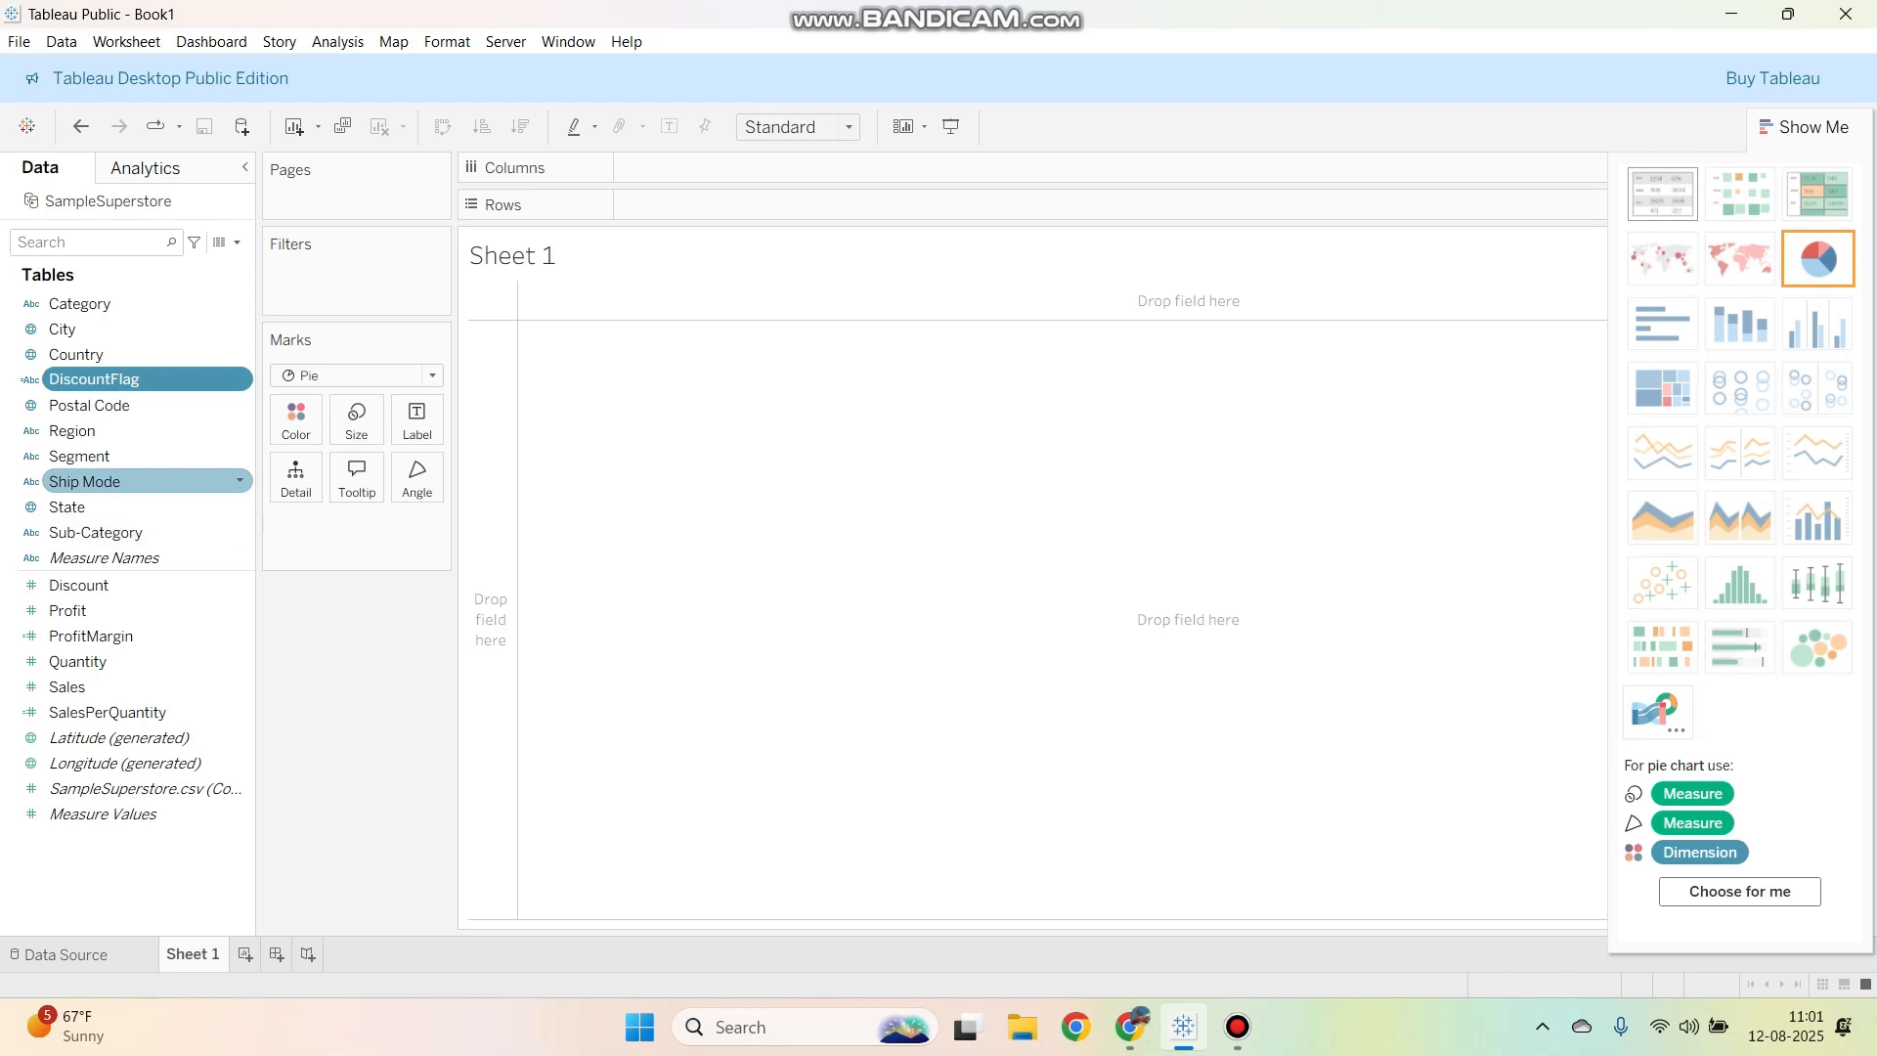
Step: Create a calculated field based on Profit and name it ProfitCategory
click(86, 610)
right_click(86, 612)
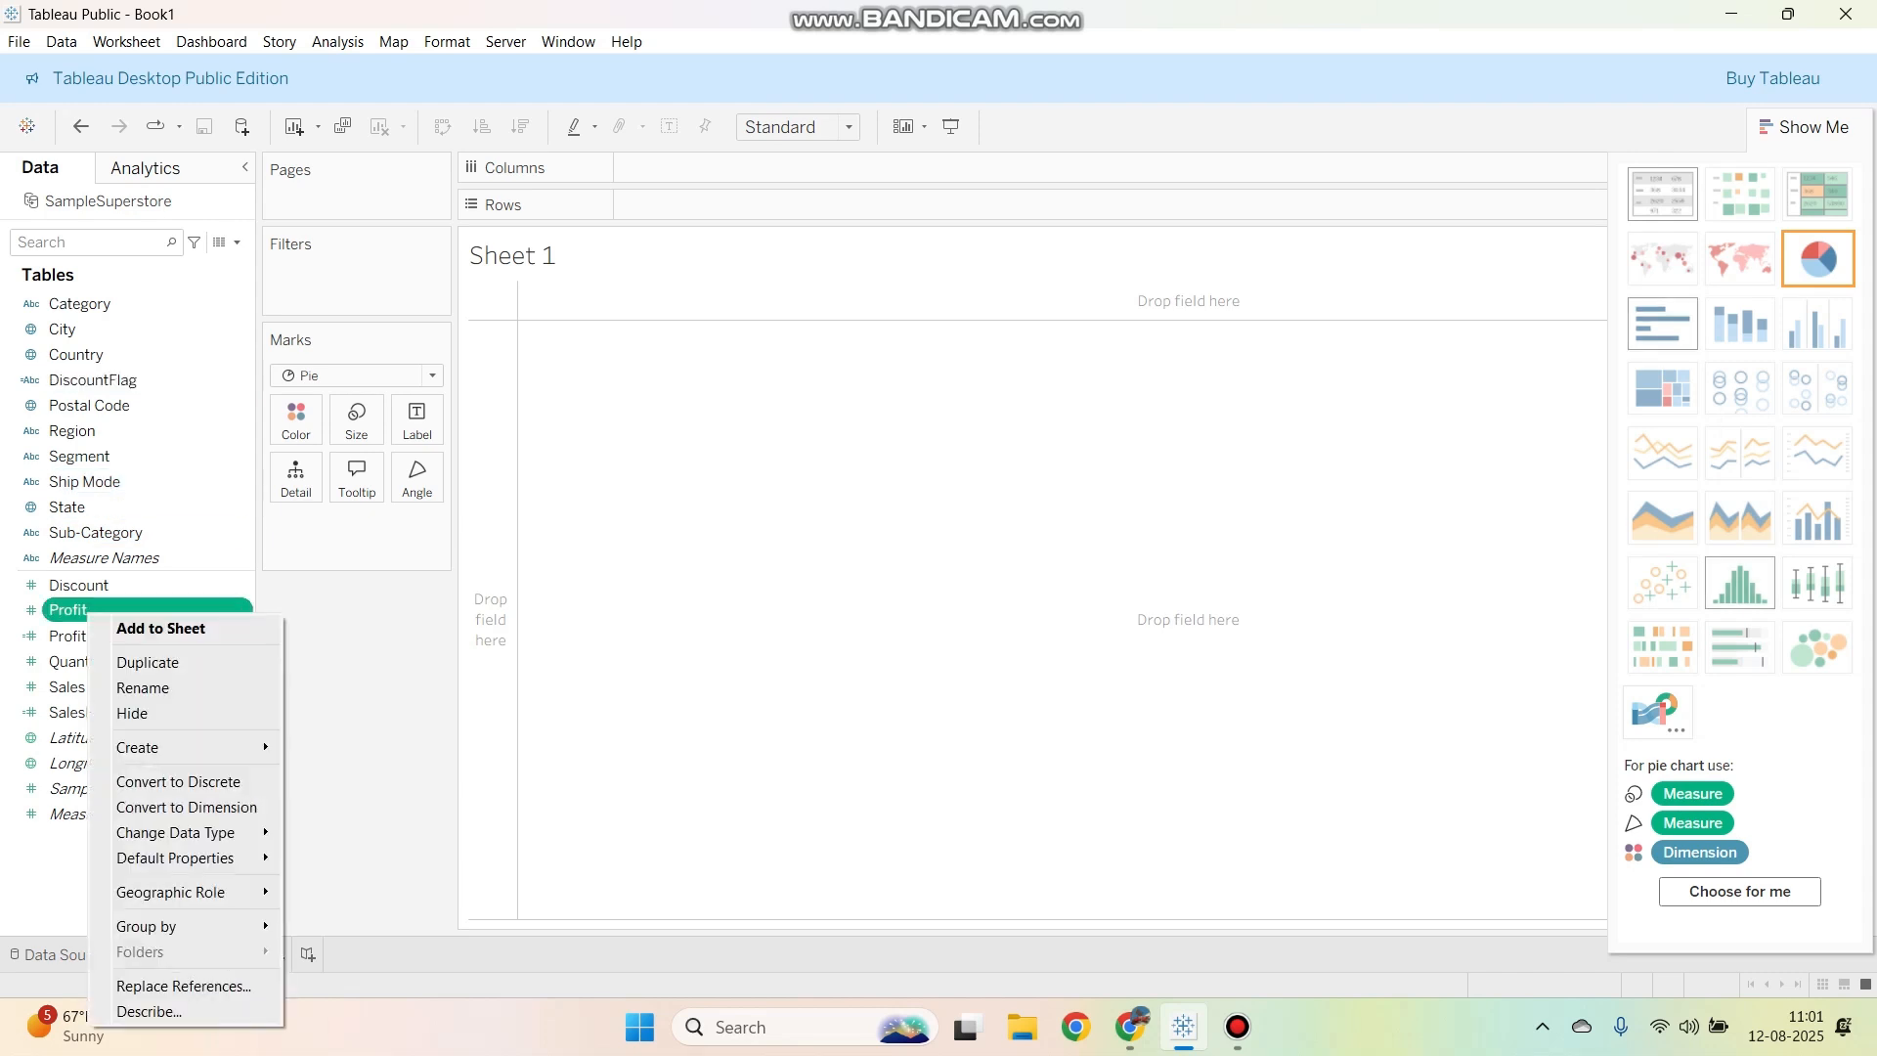
mouse_move(185, 746)
click(361, 747)
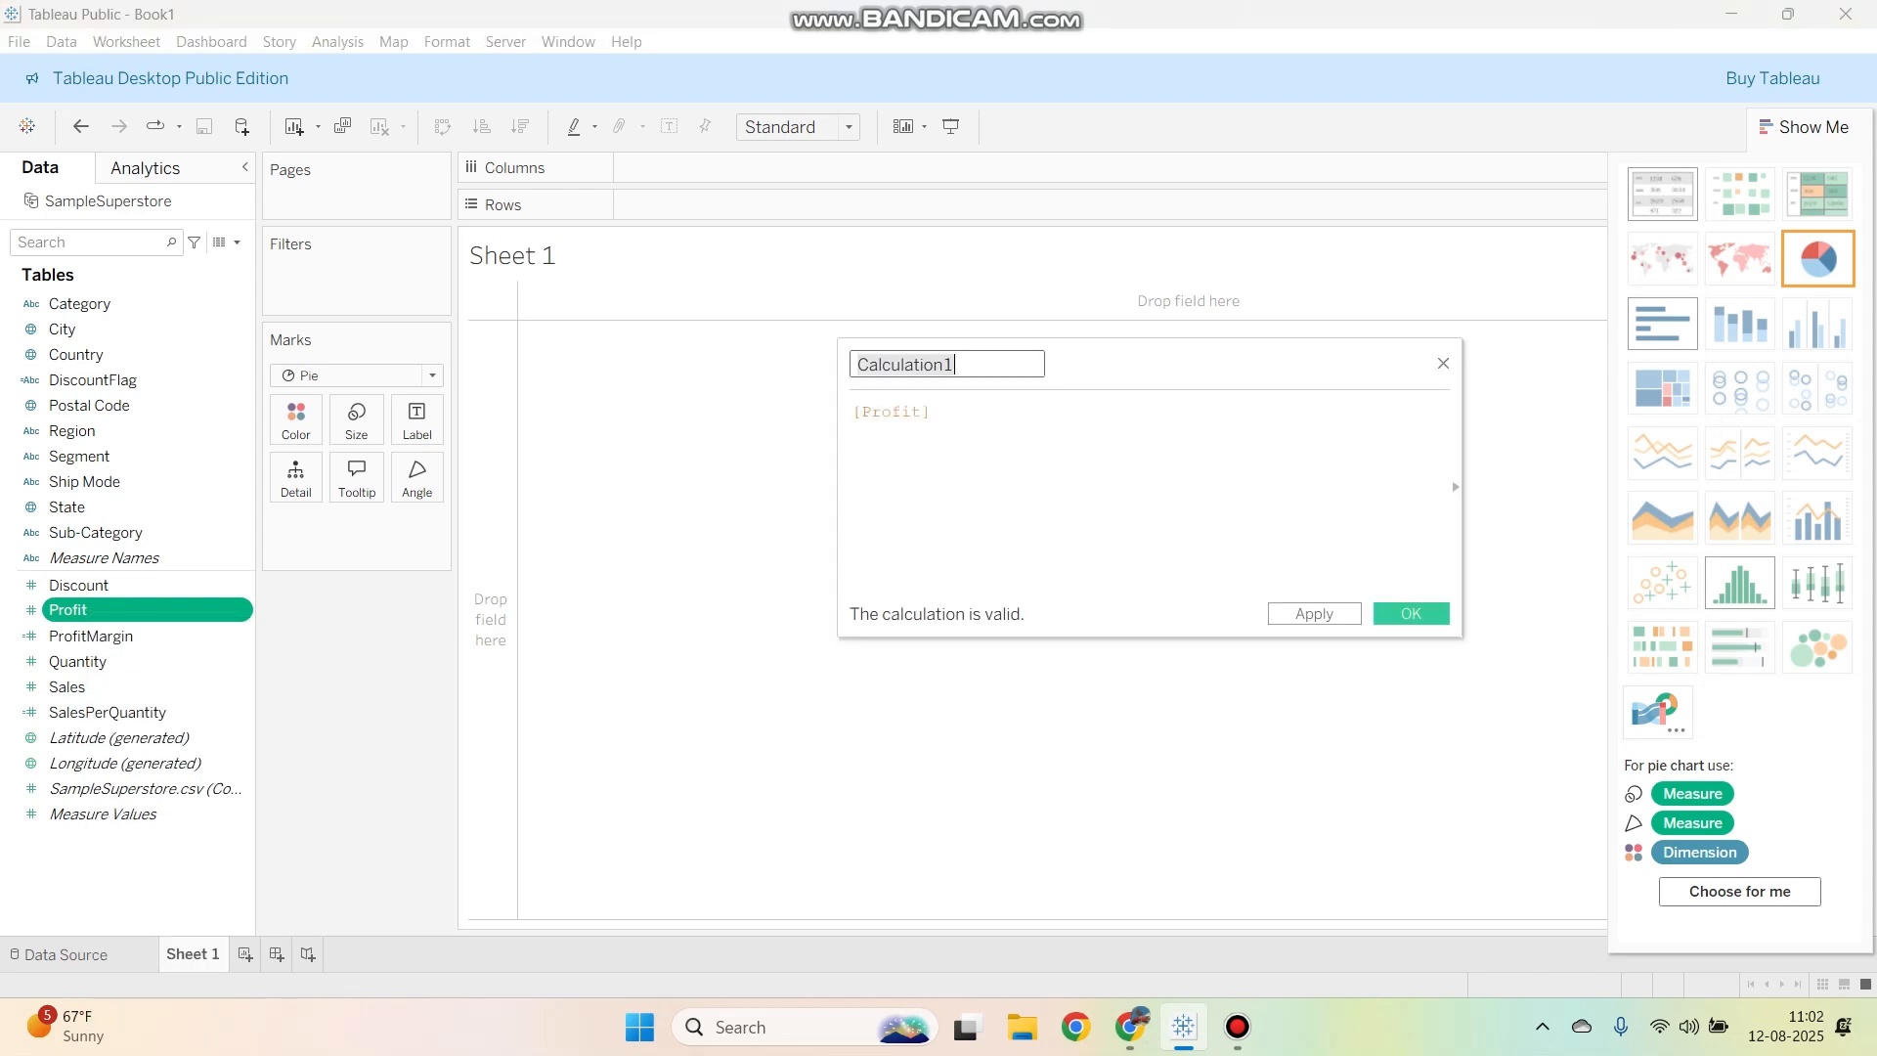
key(alt+Tab)
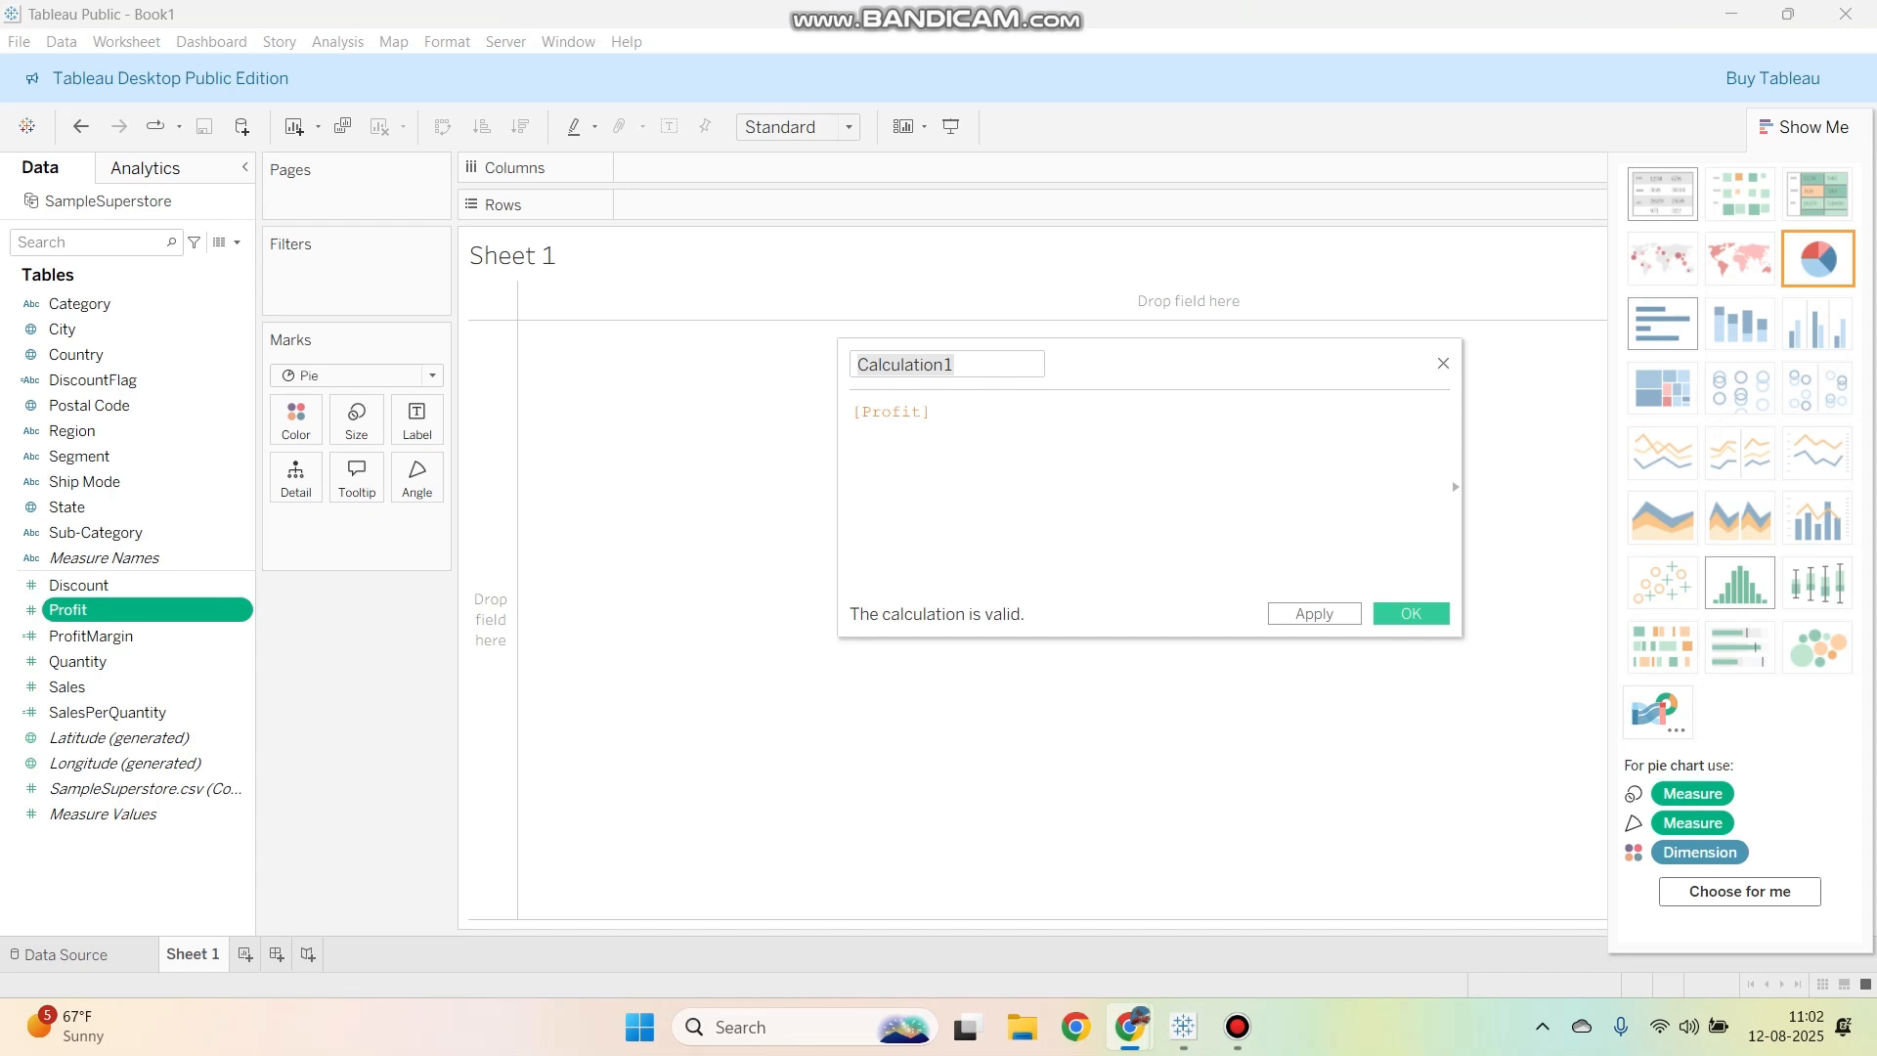
key(alt+Tab)
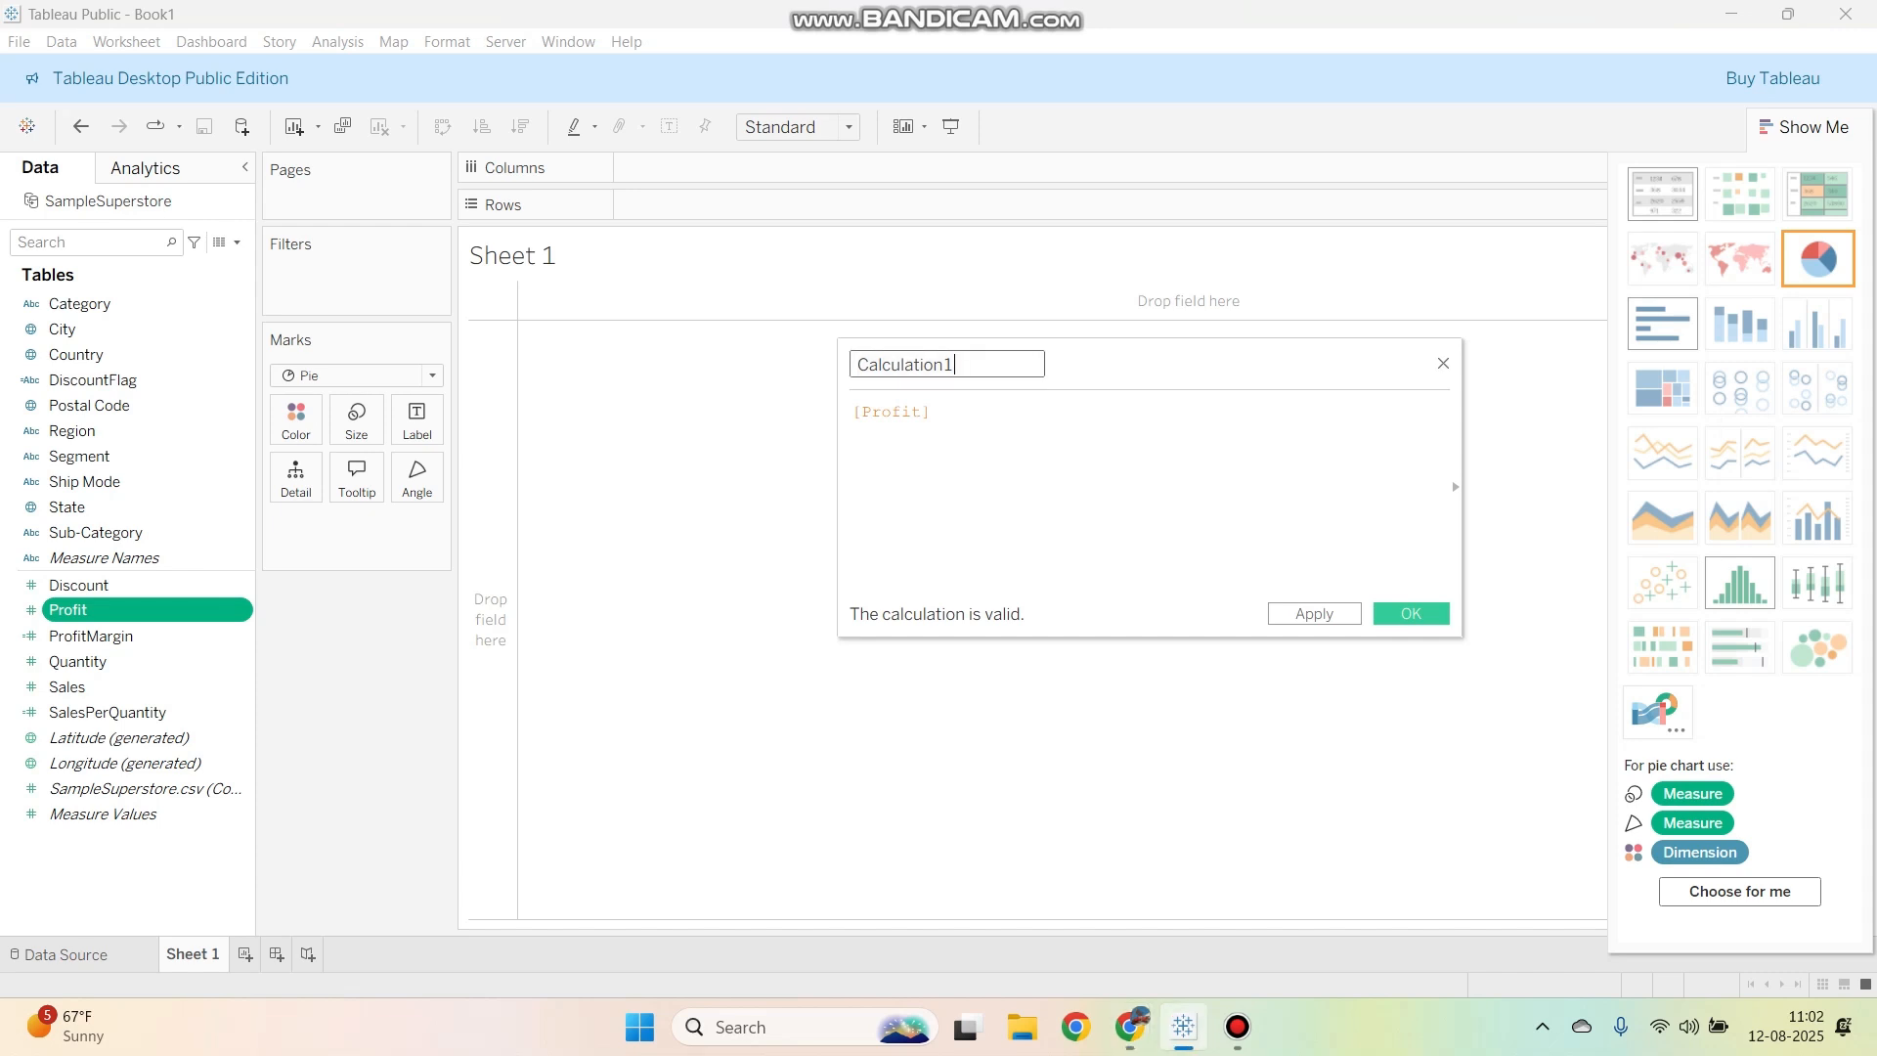
key(Caps_Lock)
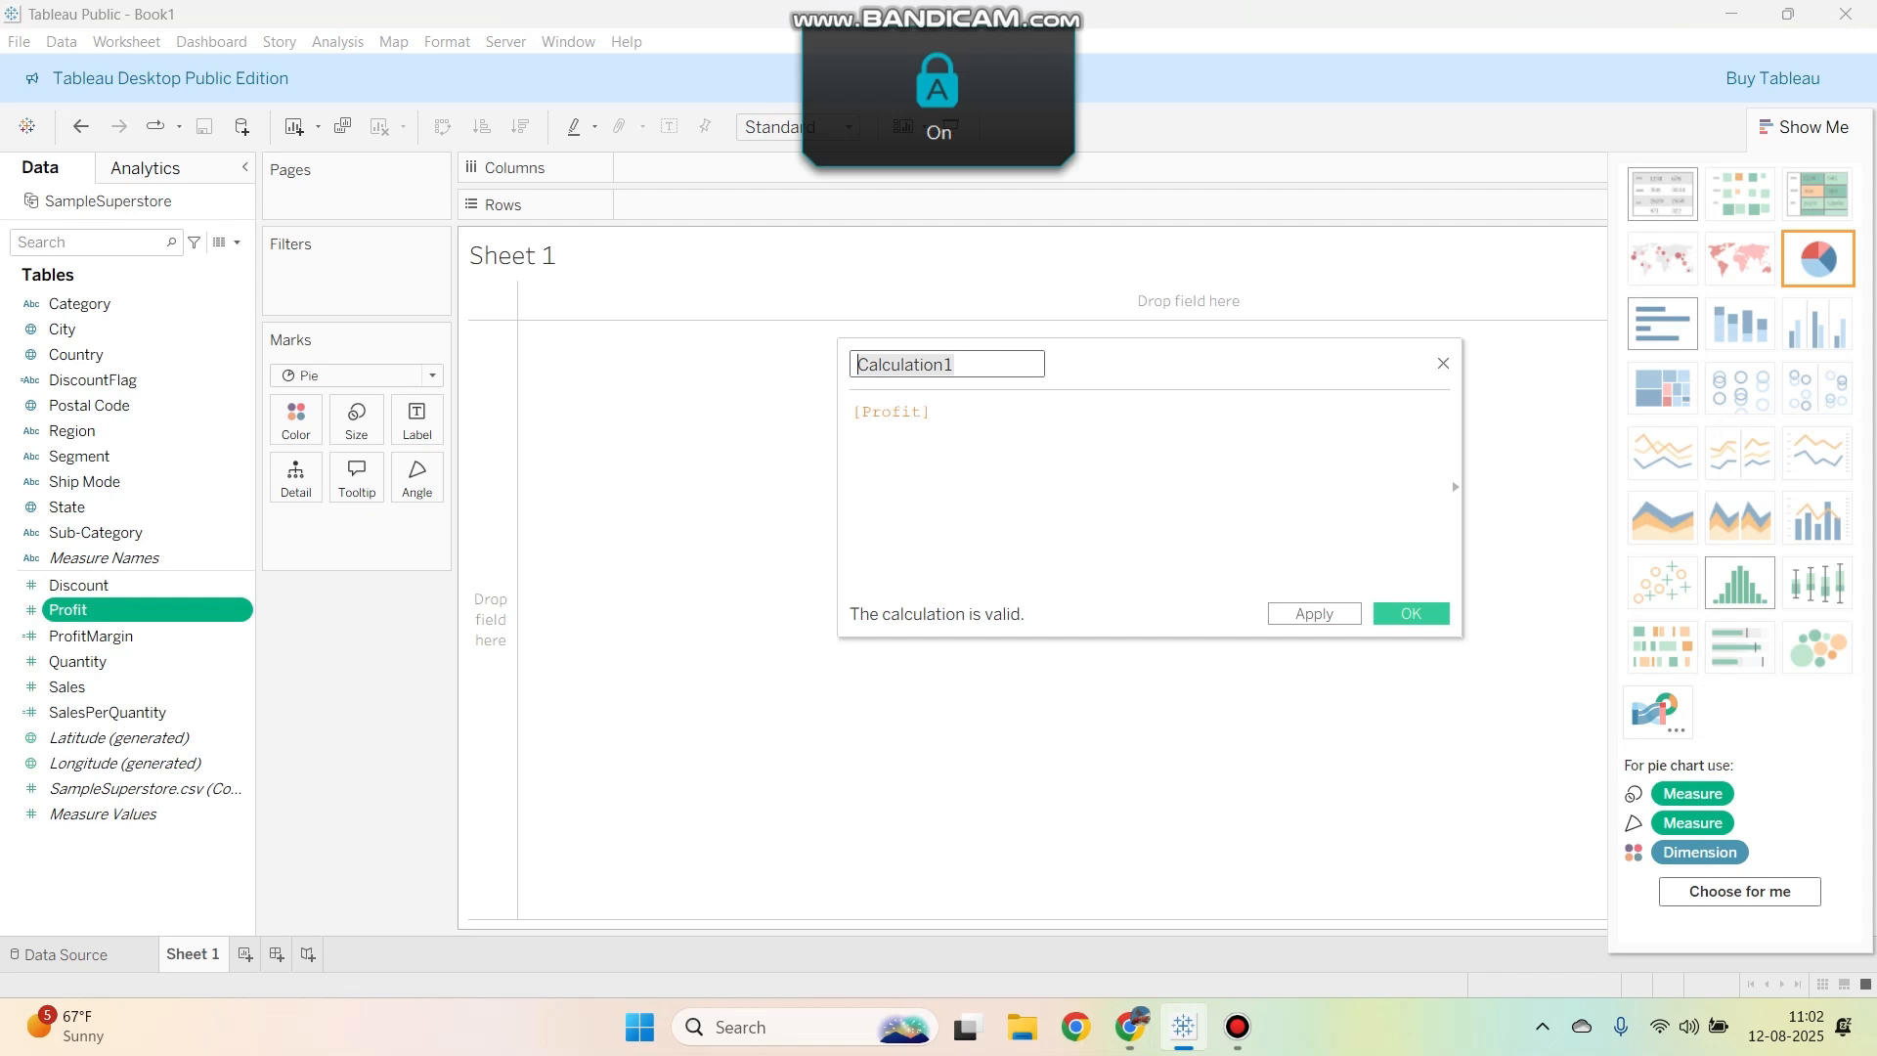
text(P)
key(Caps_Lock)
text(r)
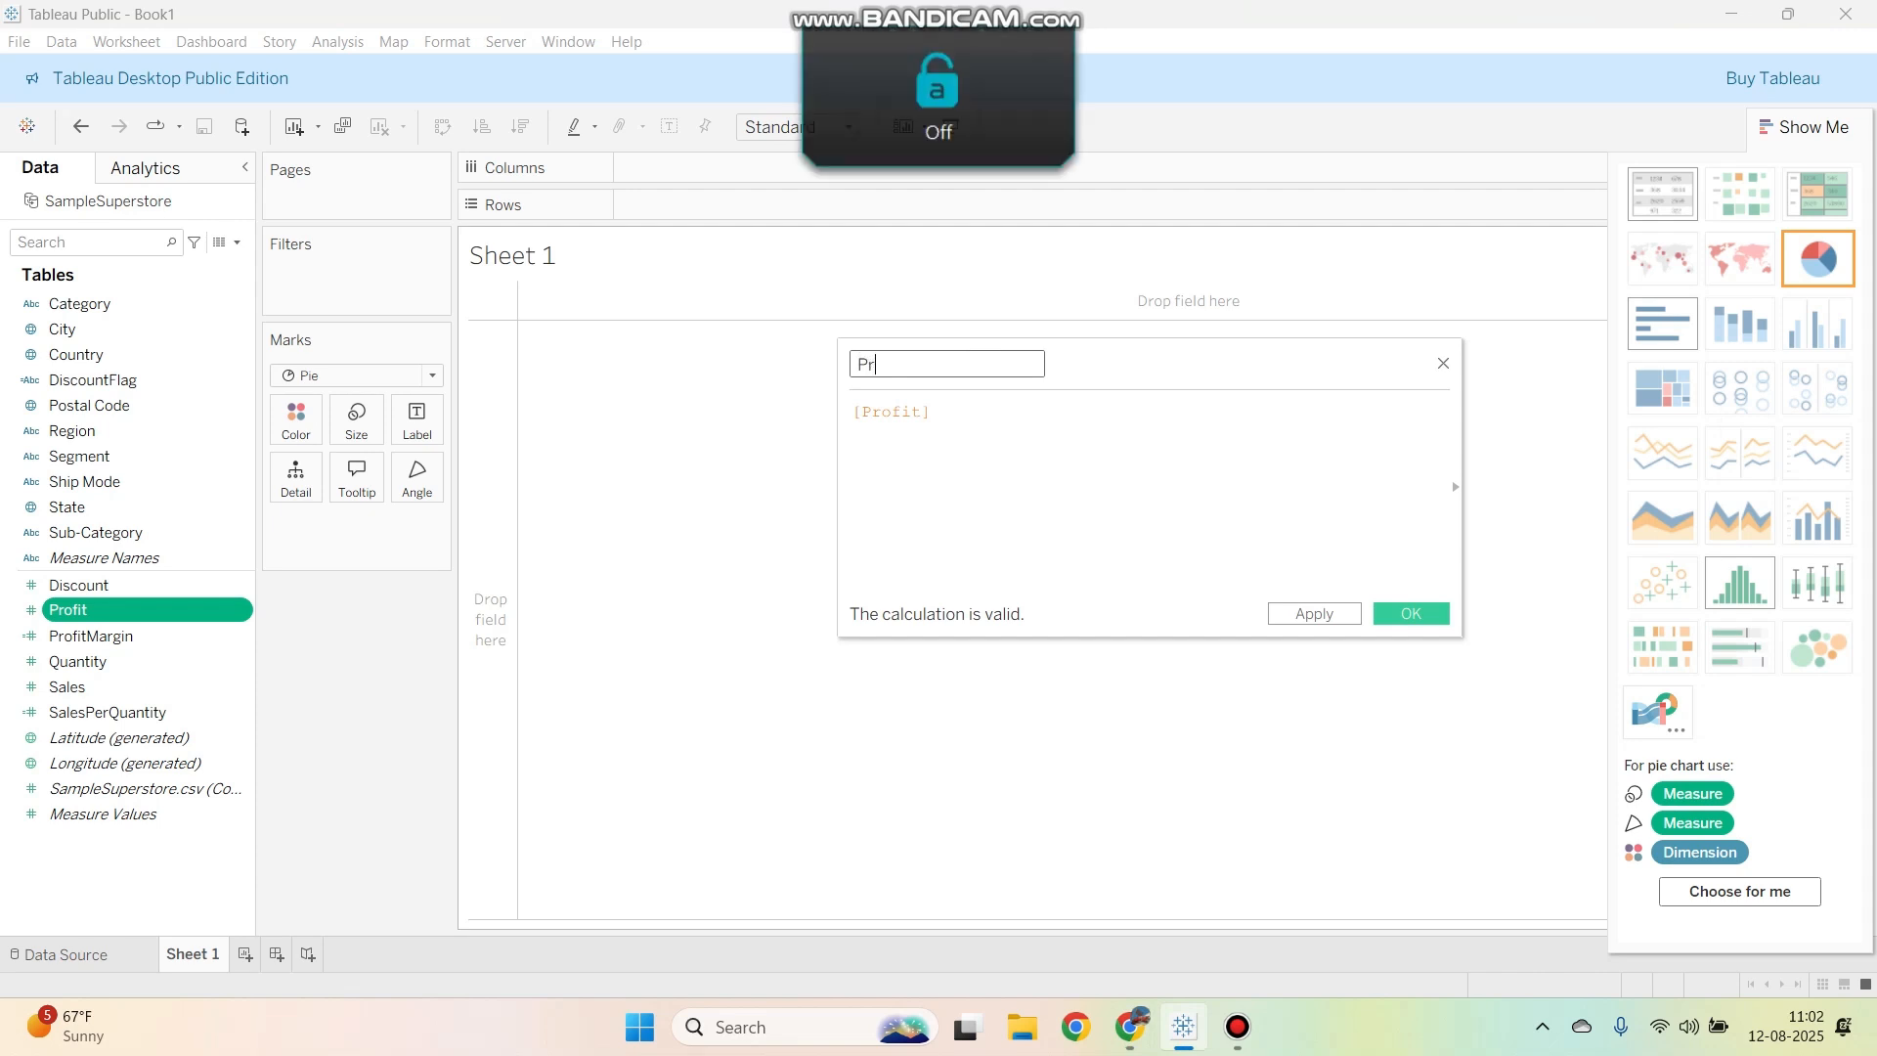
text(ofit)
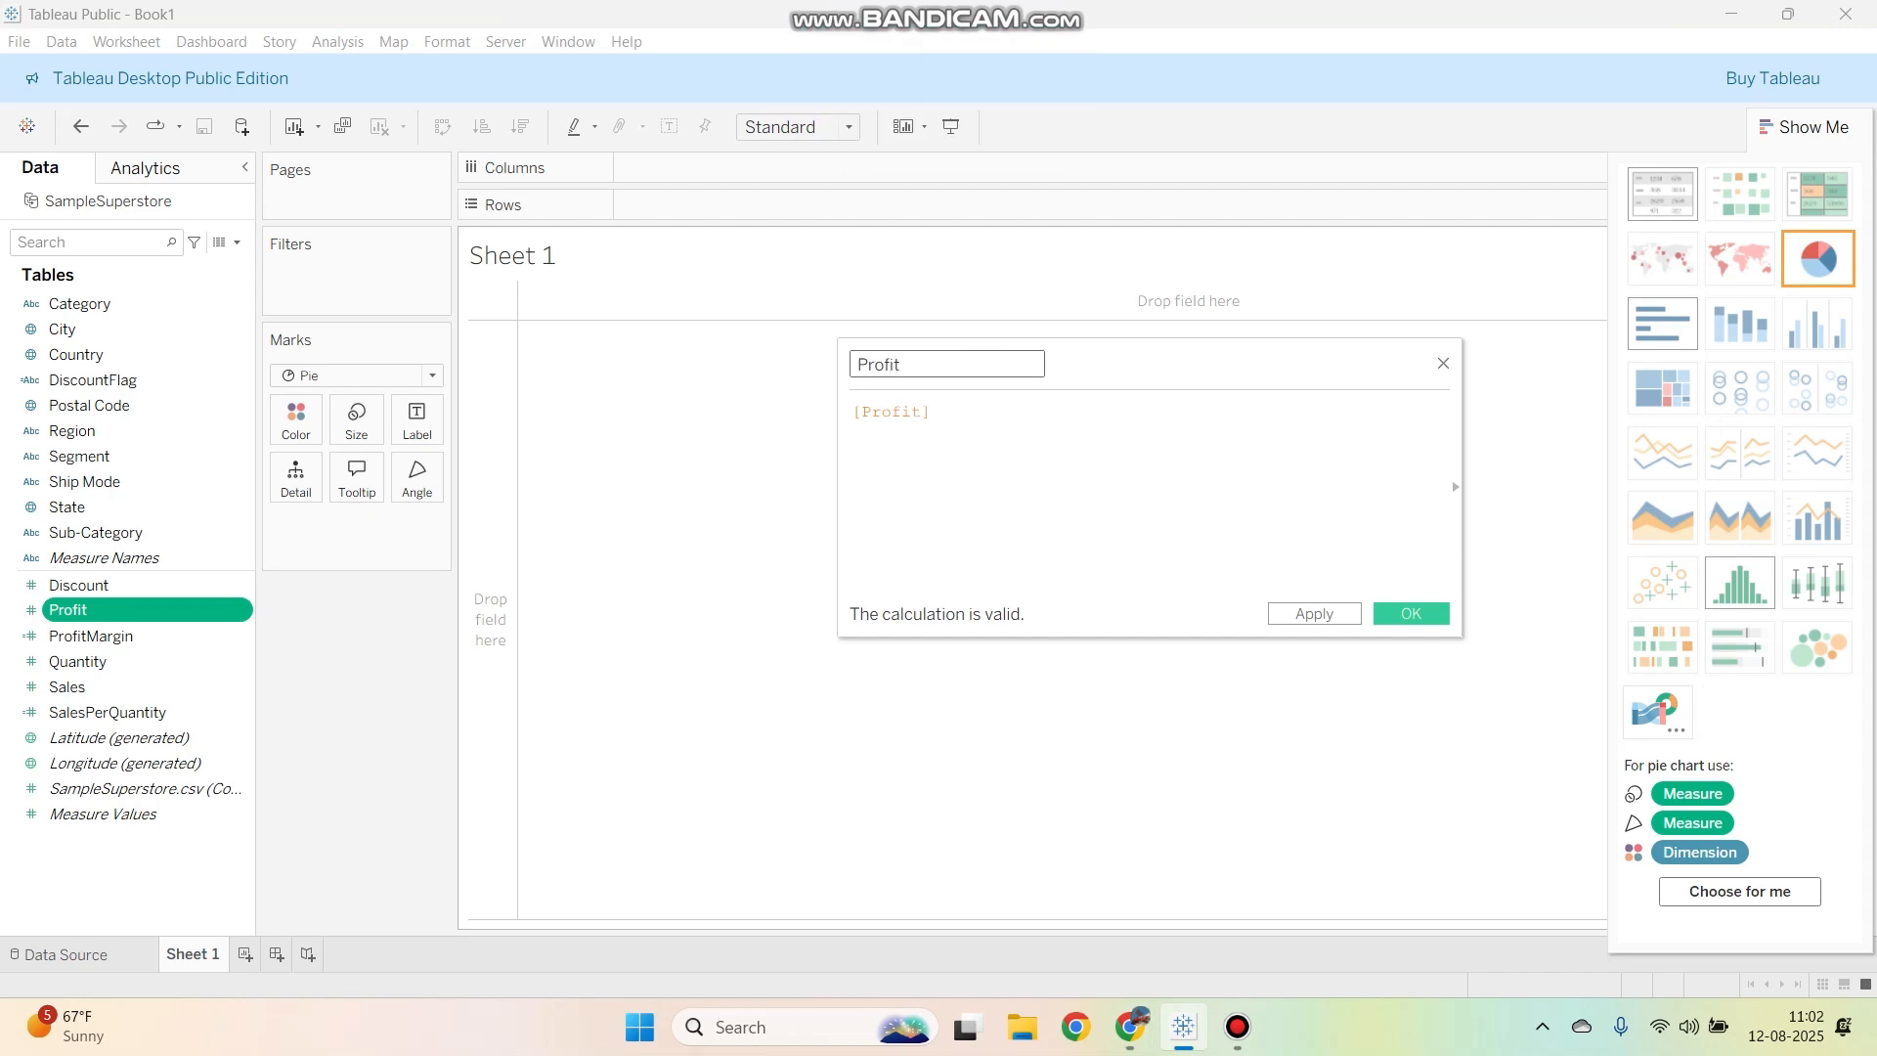
key(Caps_Lock)
text(C)
key(Caps_Lock)
text(ategory)
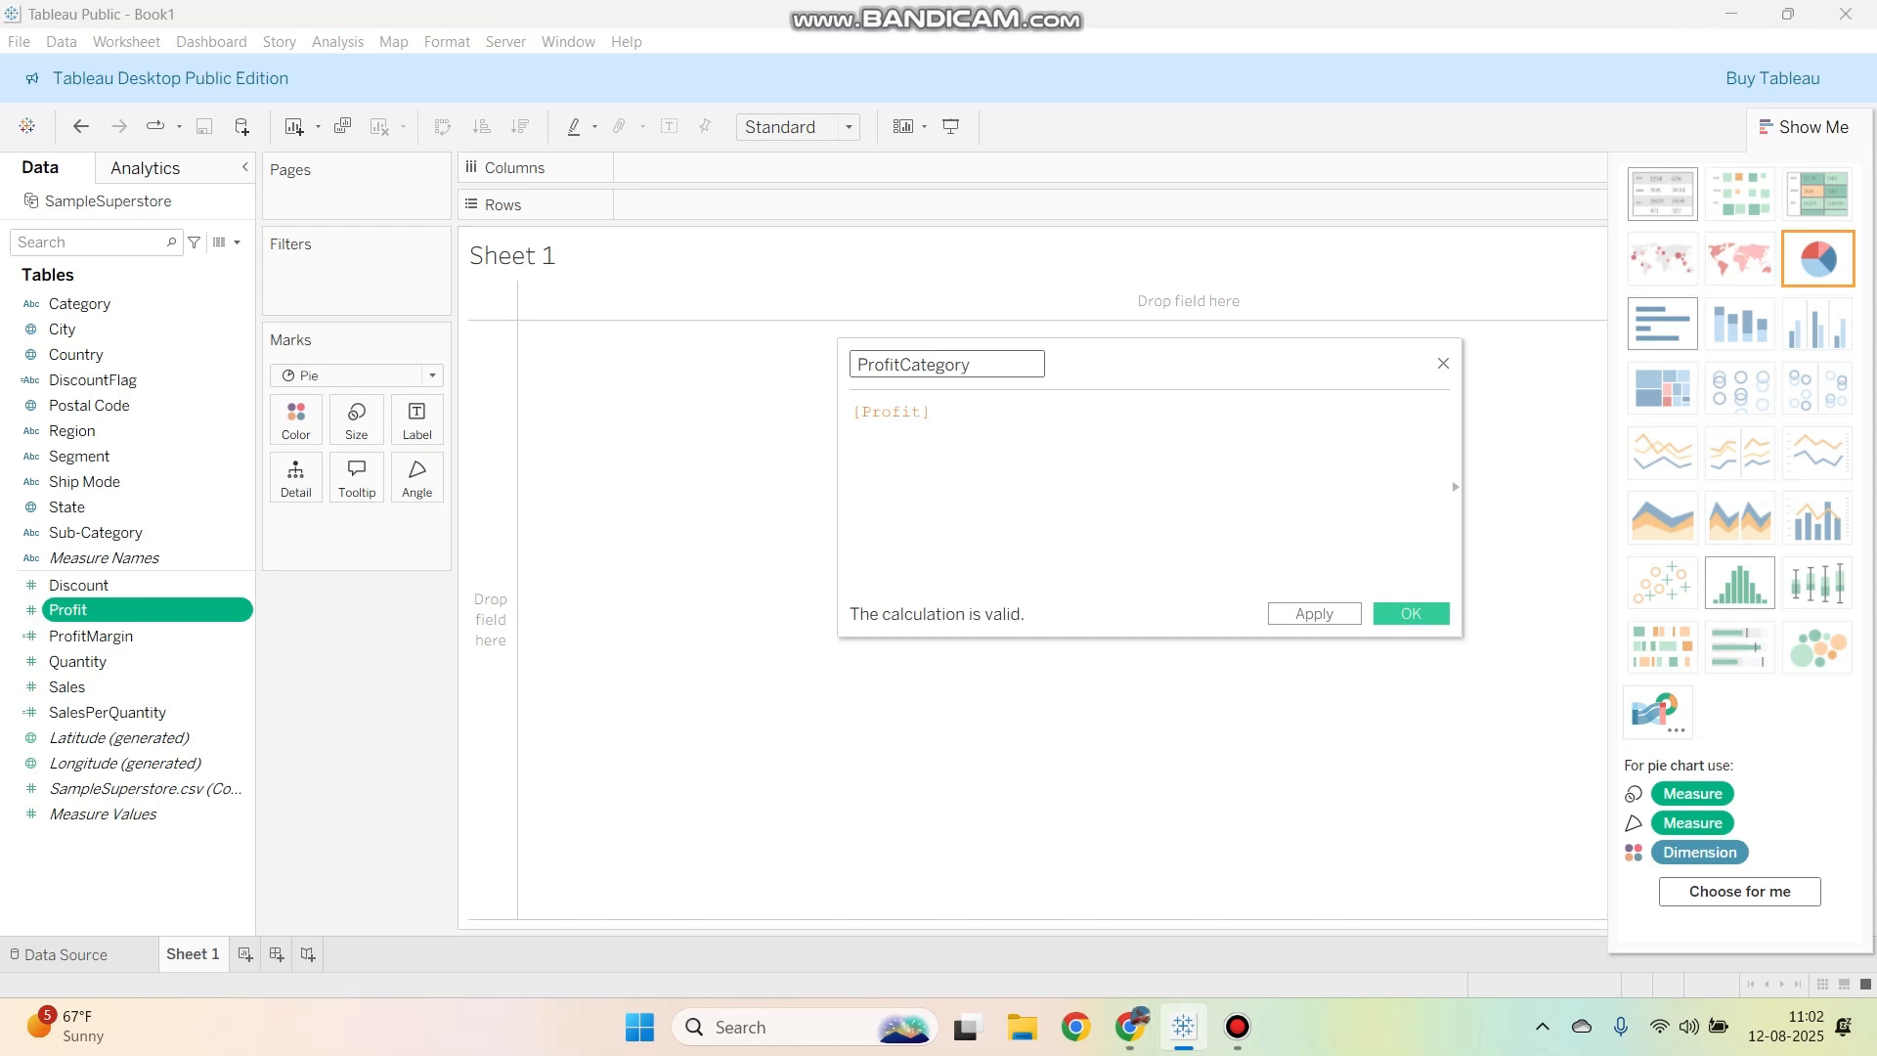
Step: Replace the ProfitCategory formula with an IF on [Profit] returning "Loss" below 0, "Low Profit" below 100, "Medium Profit" below 1000, else "High Profit", and save
key(alt+Tab)
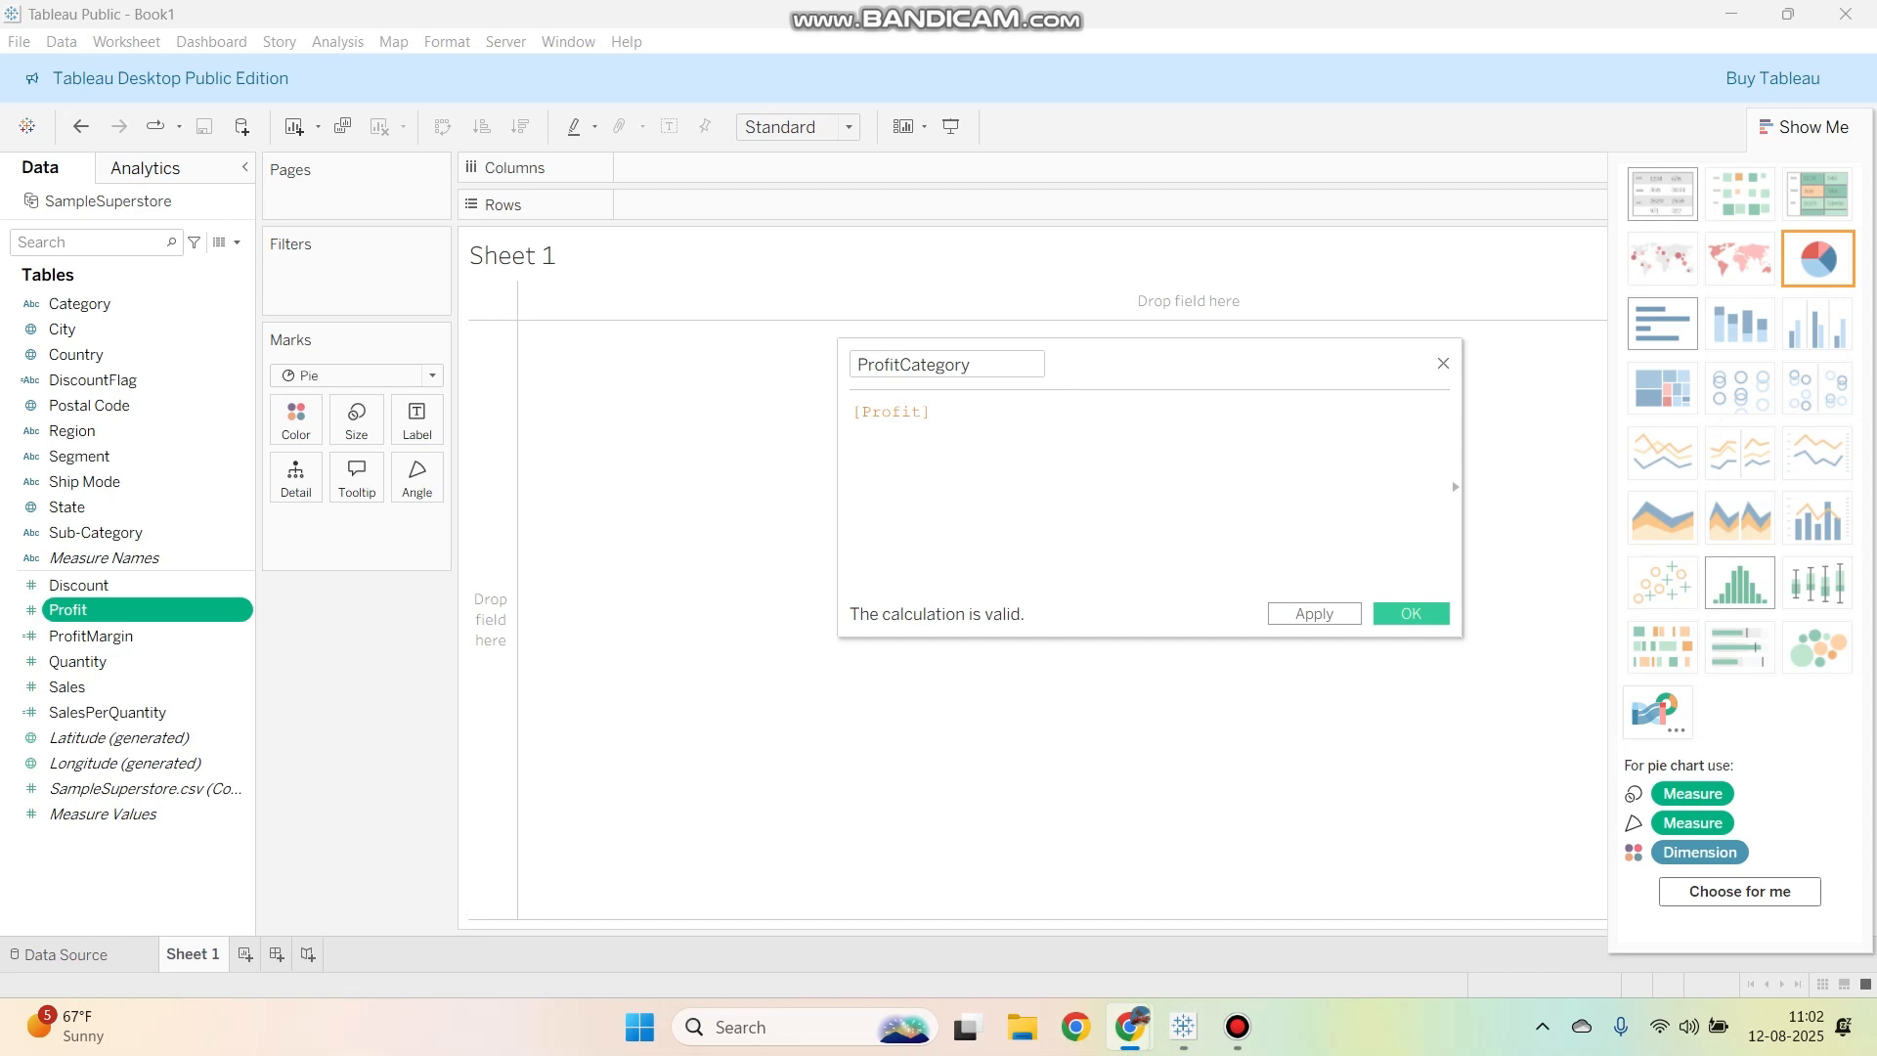
key(alt+Tab)
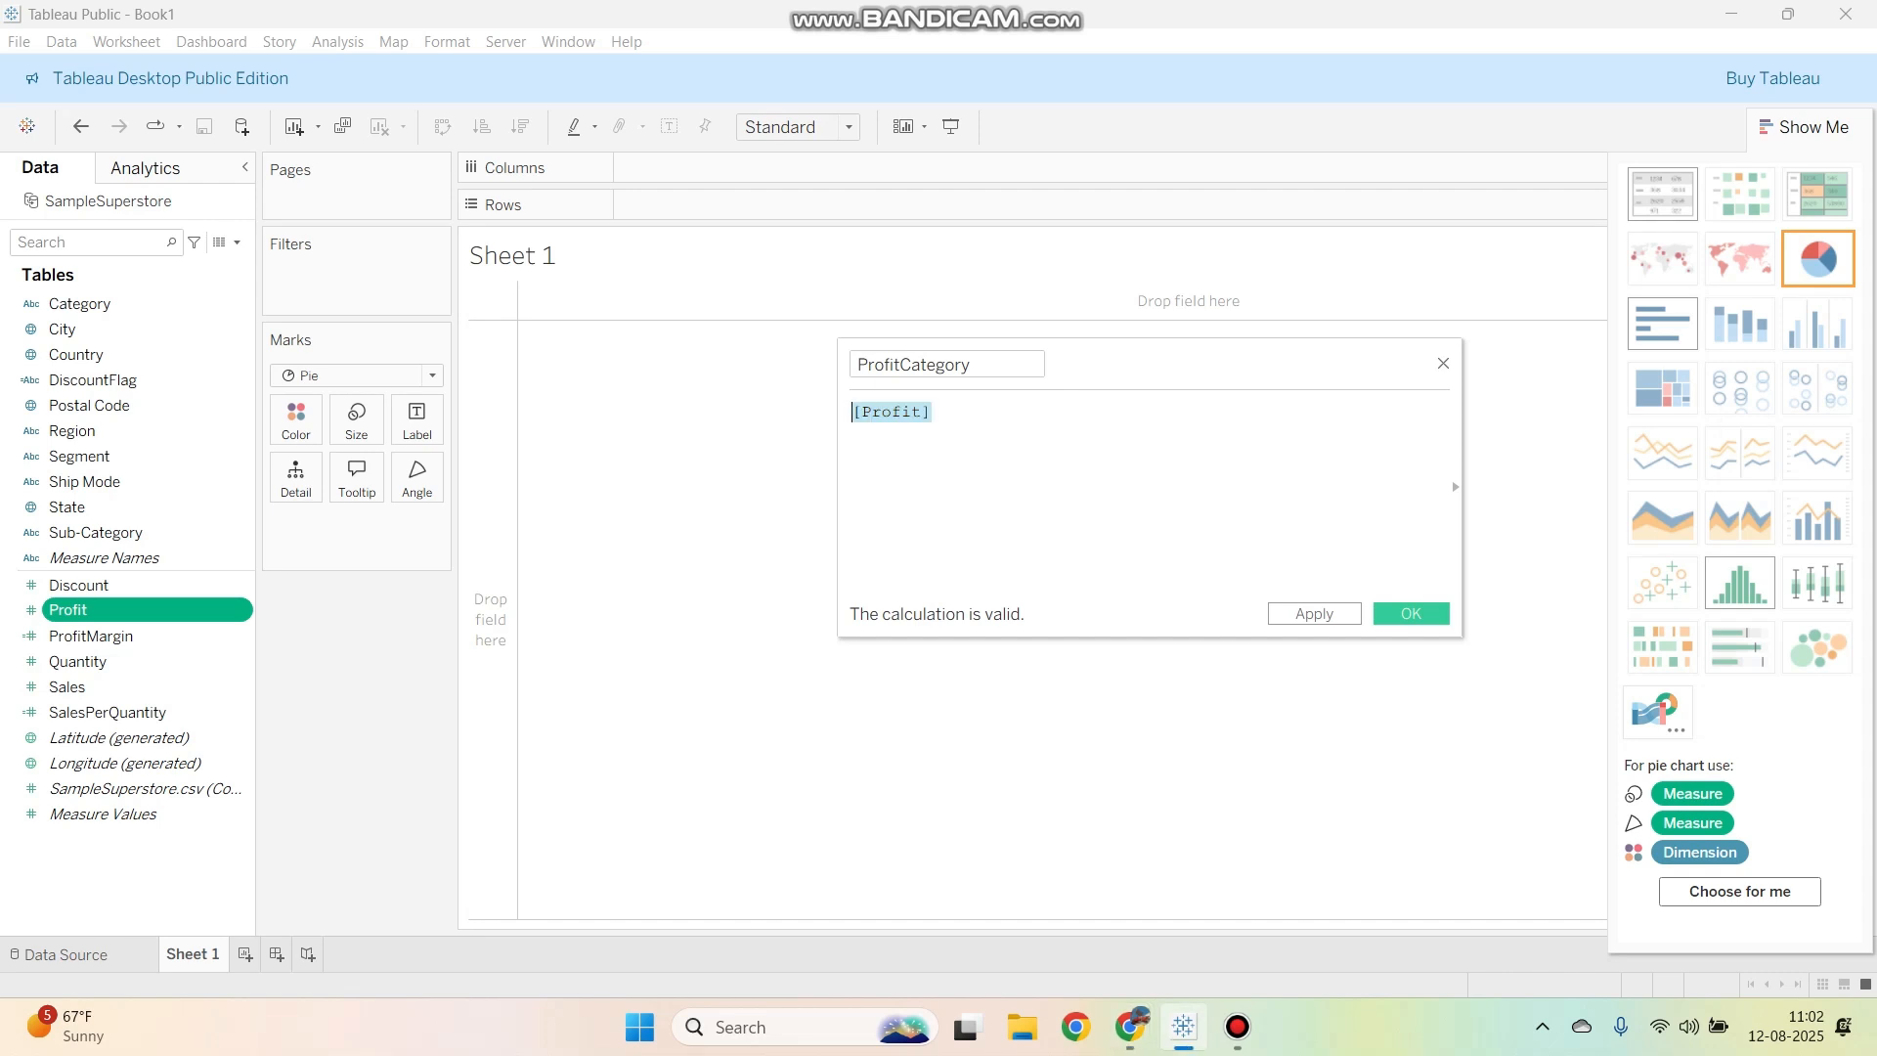
text(IF [Profit] < 0 THEN "Loss" ELSEIF [Profit] < 100 THEN "Low Profit" ELSEIF [Profit] < 1000 THEN "Medium Profit" ELSE "High Profit" END)
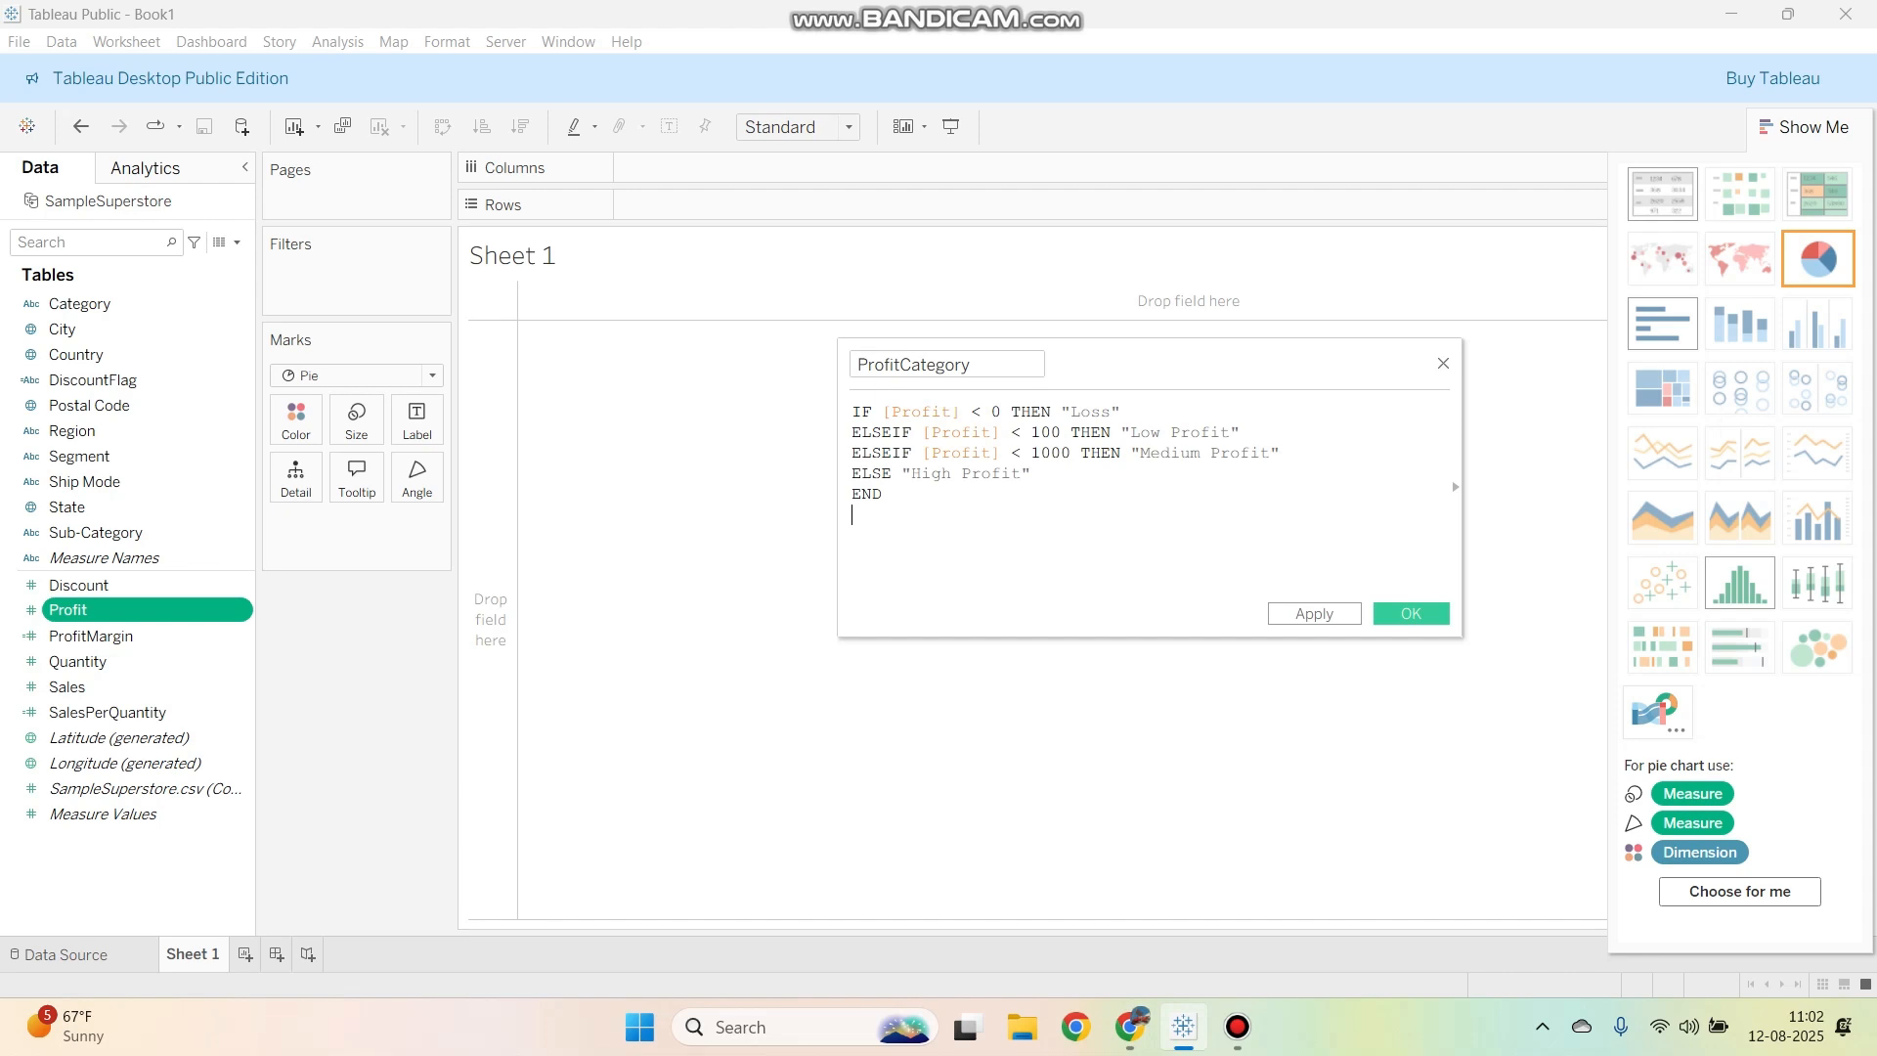
click(1411, 612)
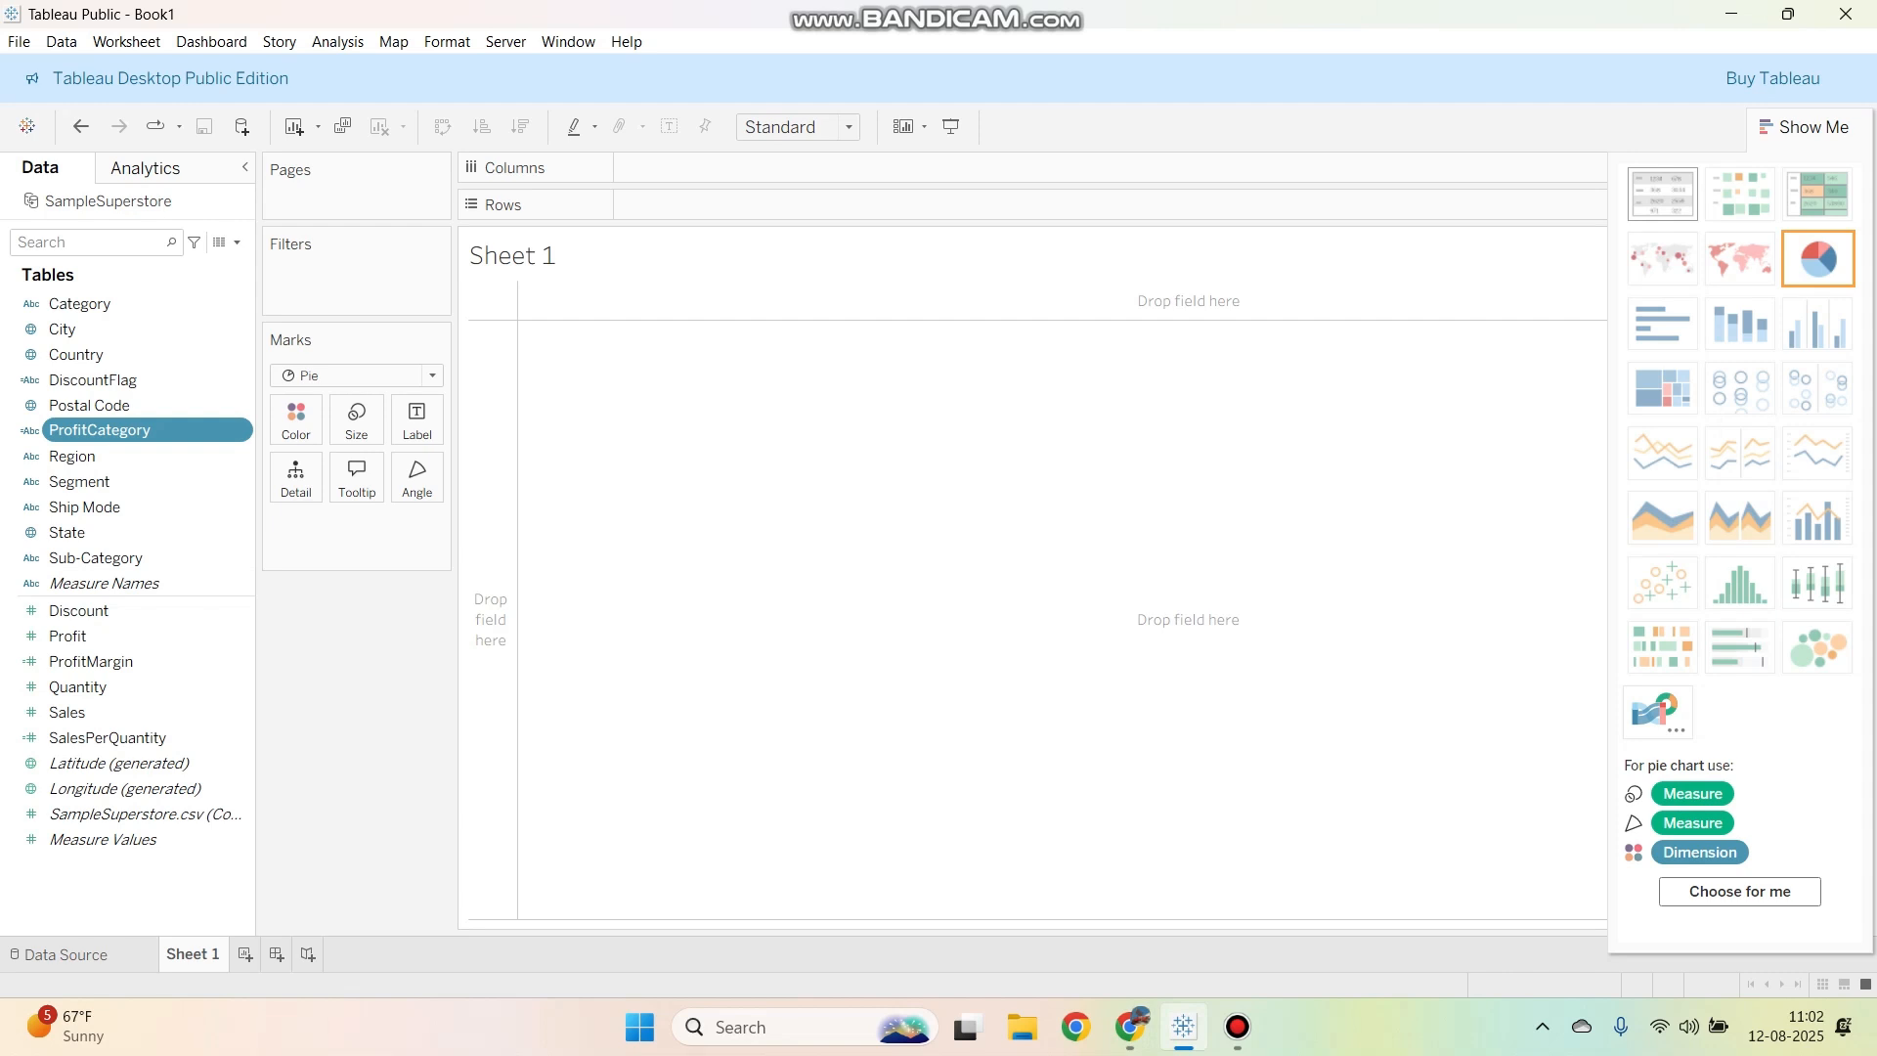
Step: Create a calculated field based on Ship Mode and name it ProfitAfterDiscount
key(alt+Tab)
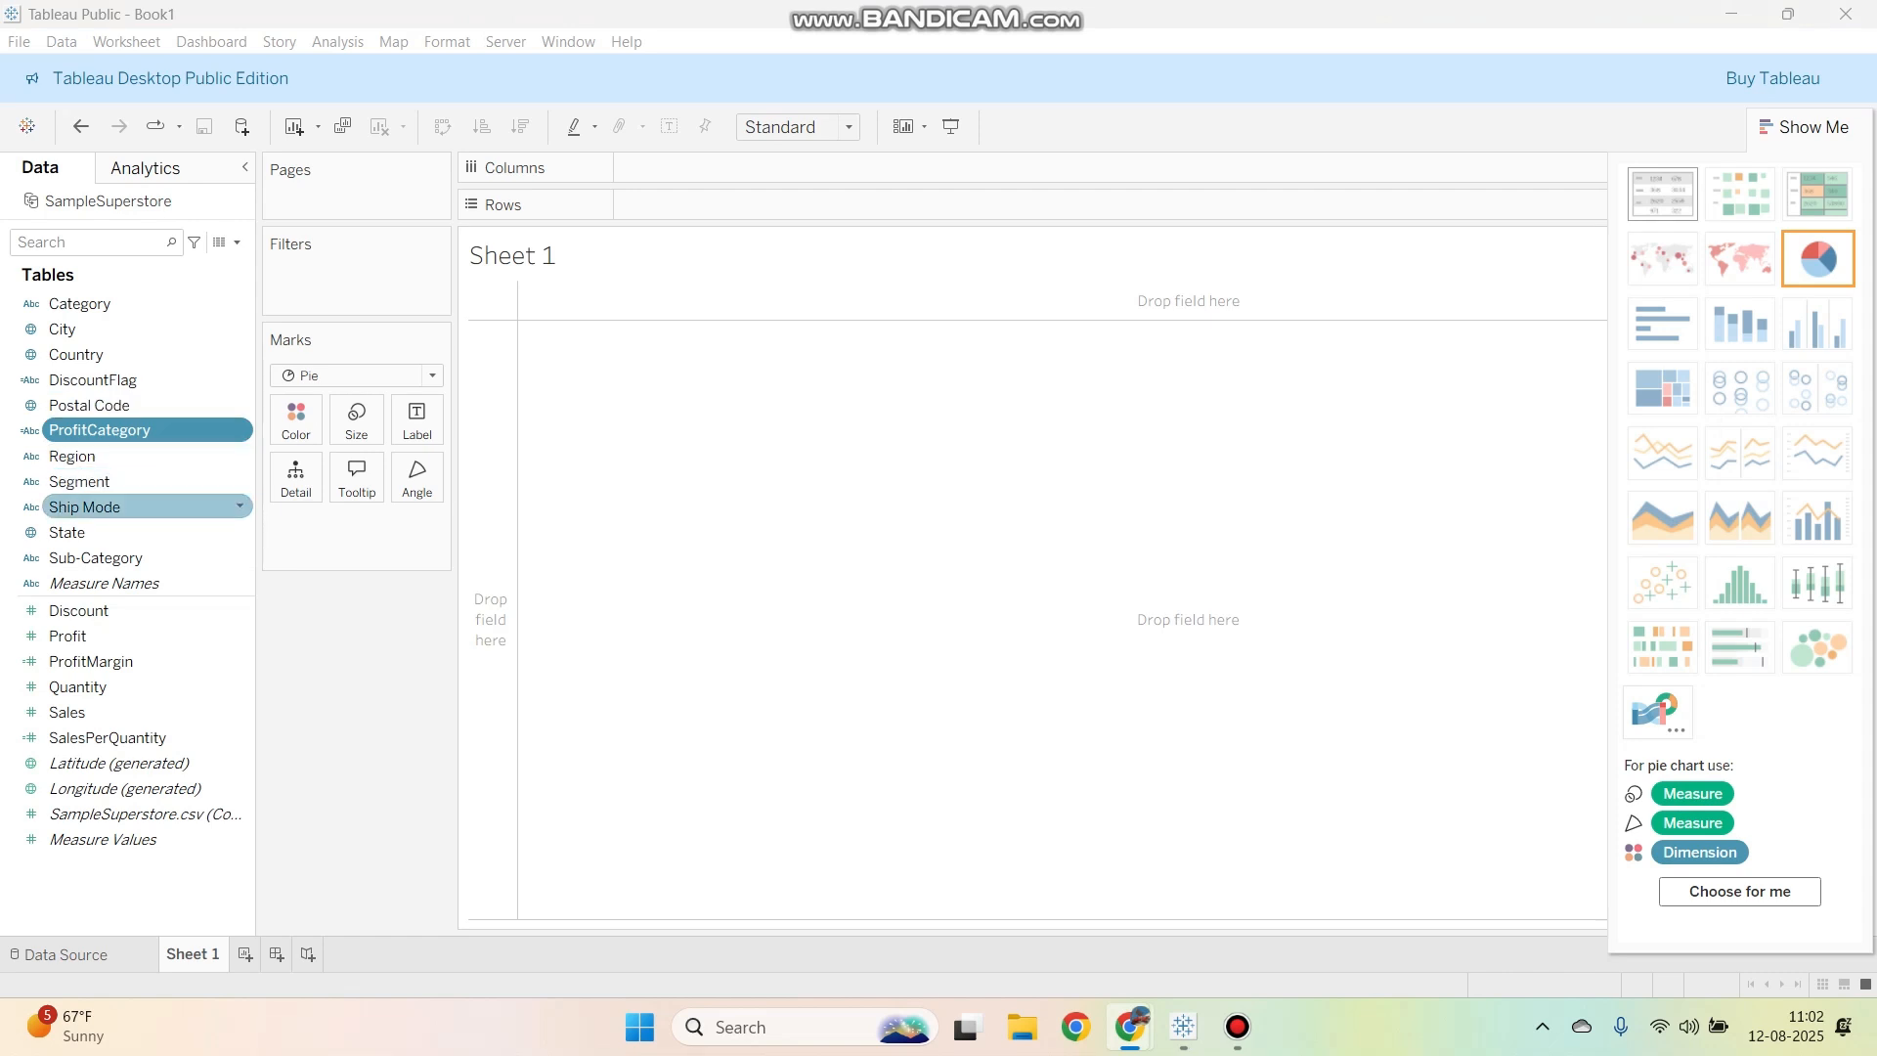
right_click(185, 506)
mouse_move(245, 659)
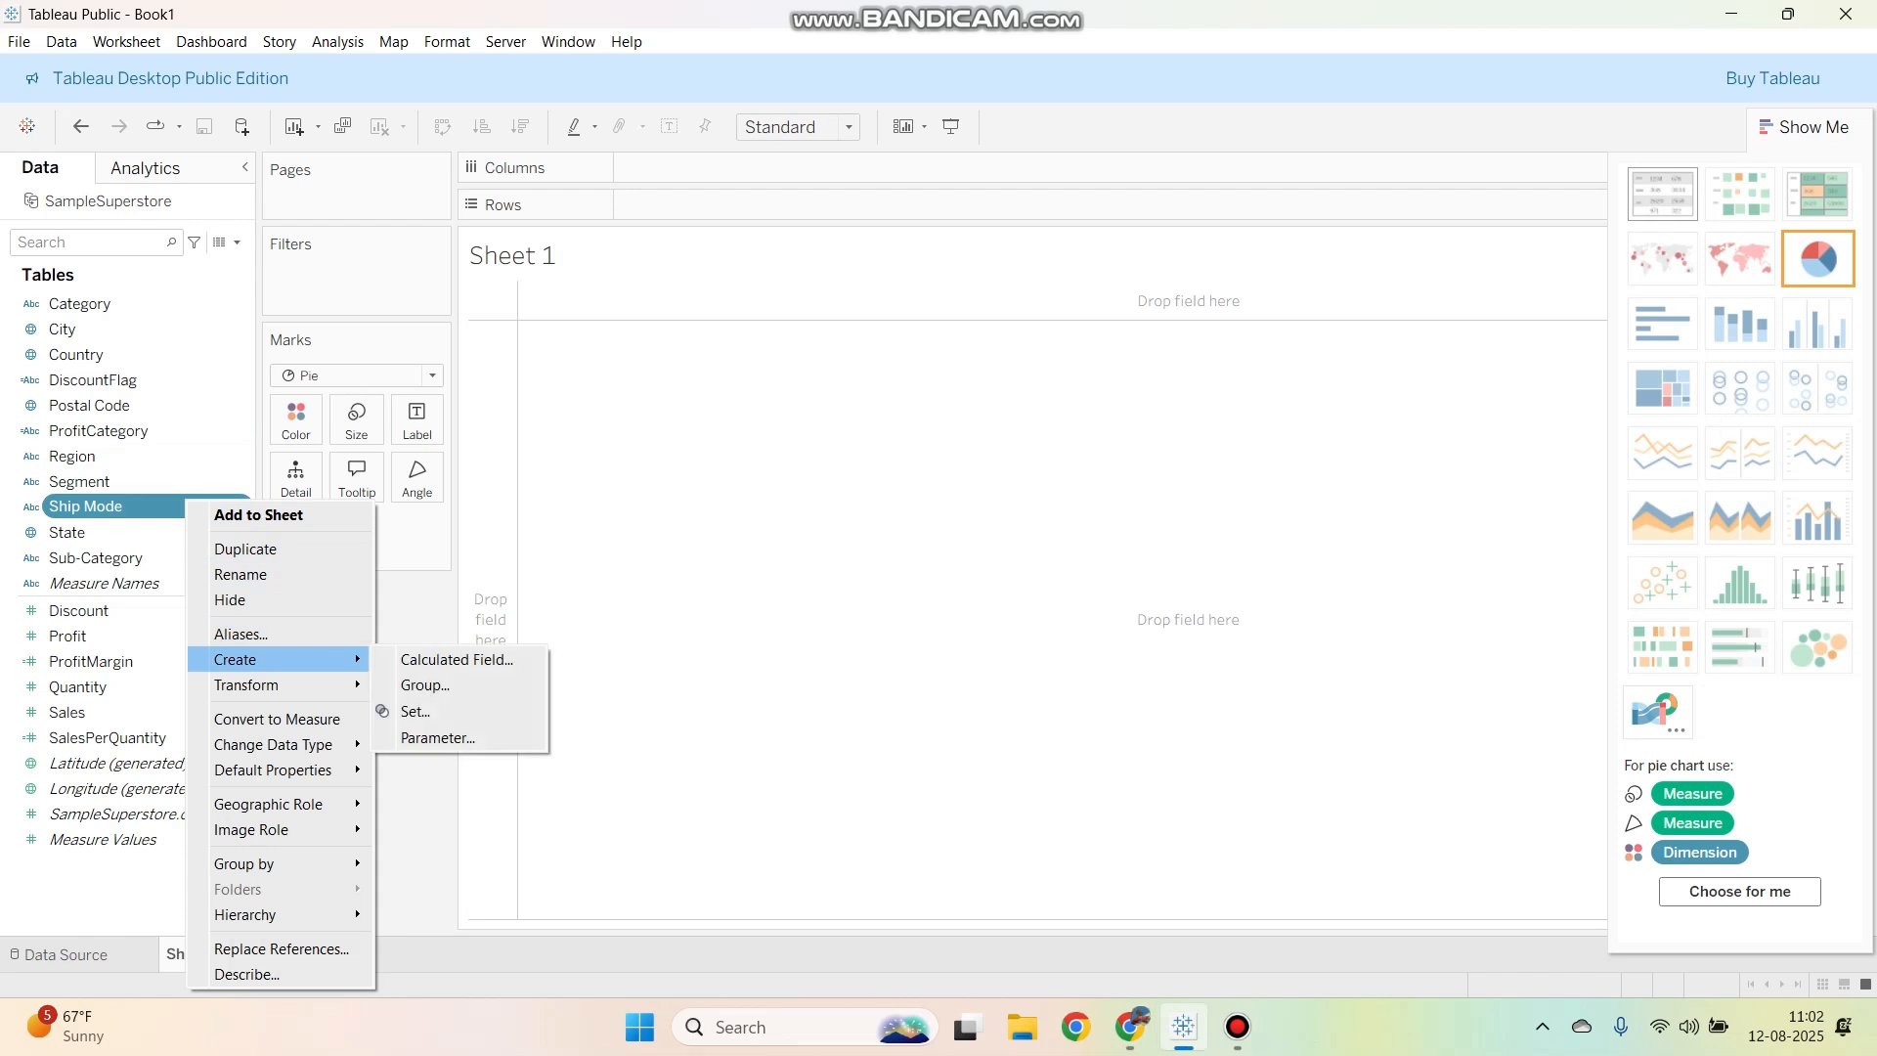
click(456, 659)
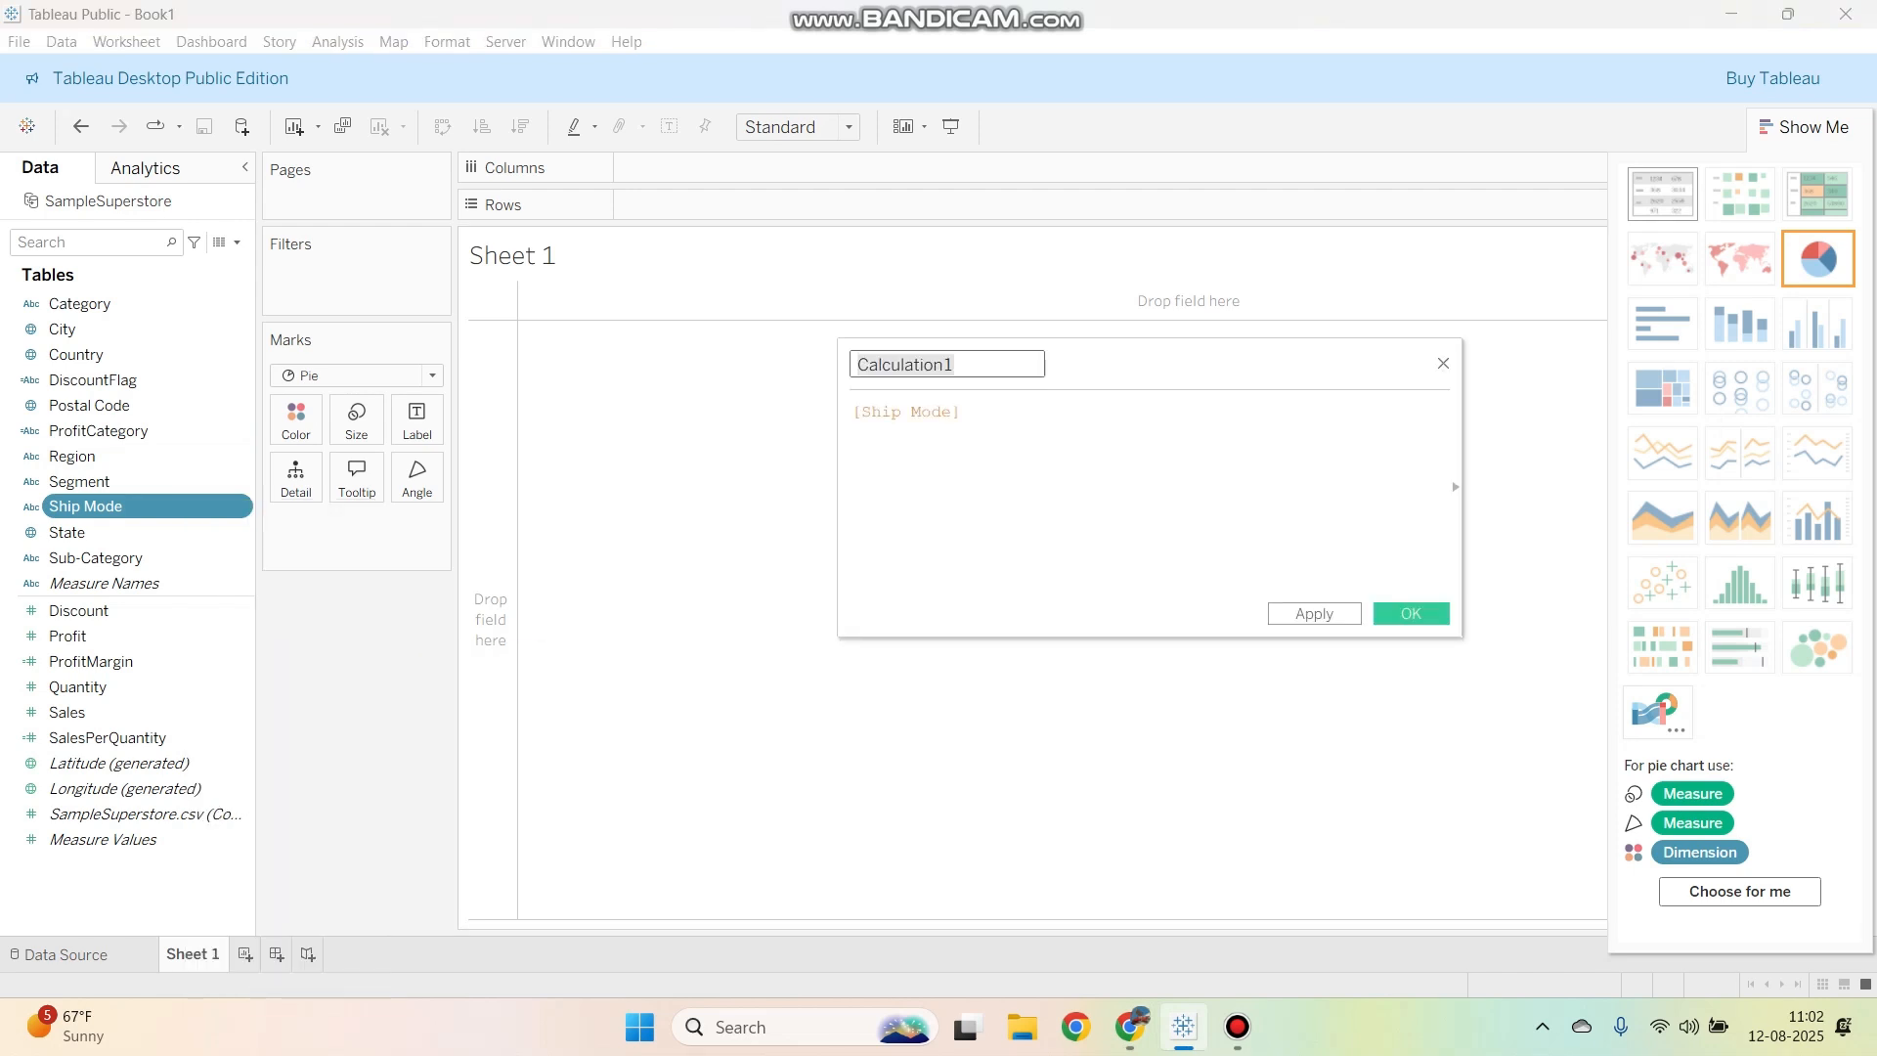
drag(958, 365, 854, 364)
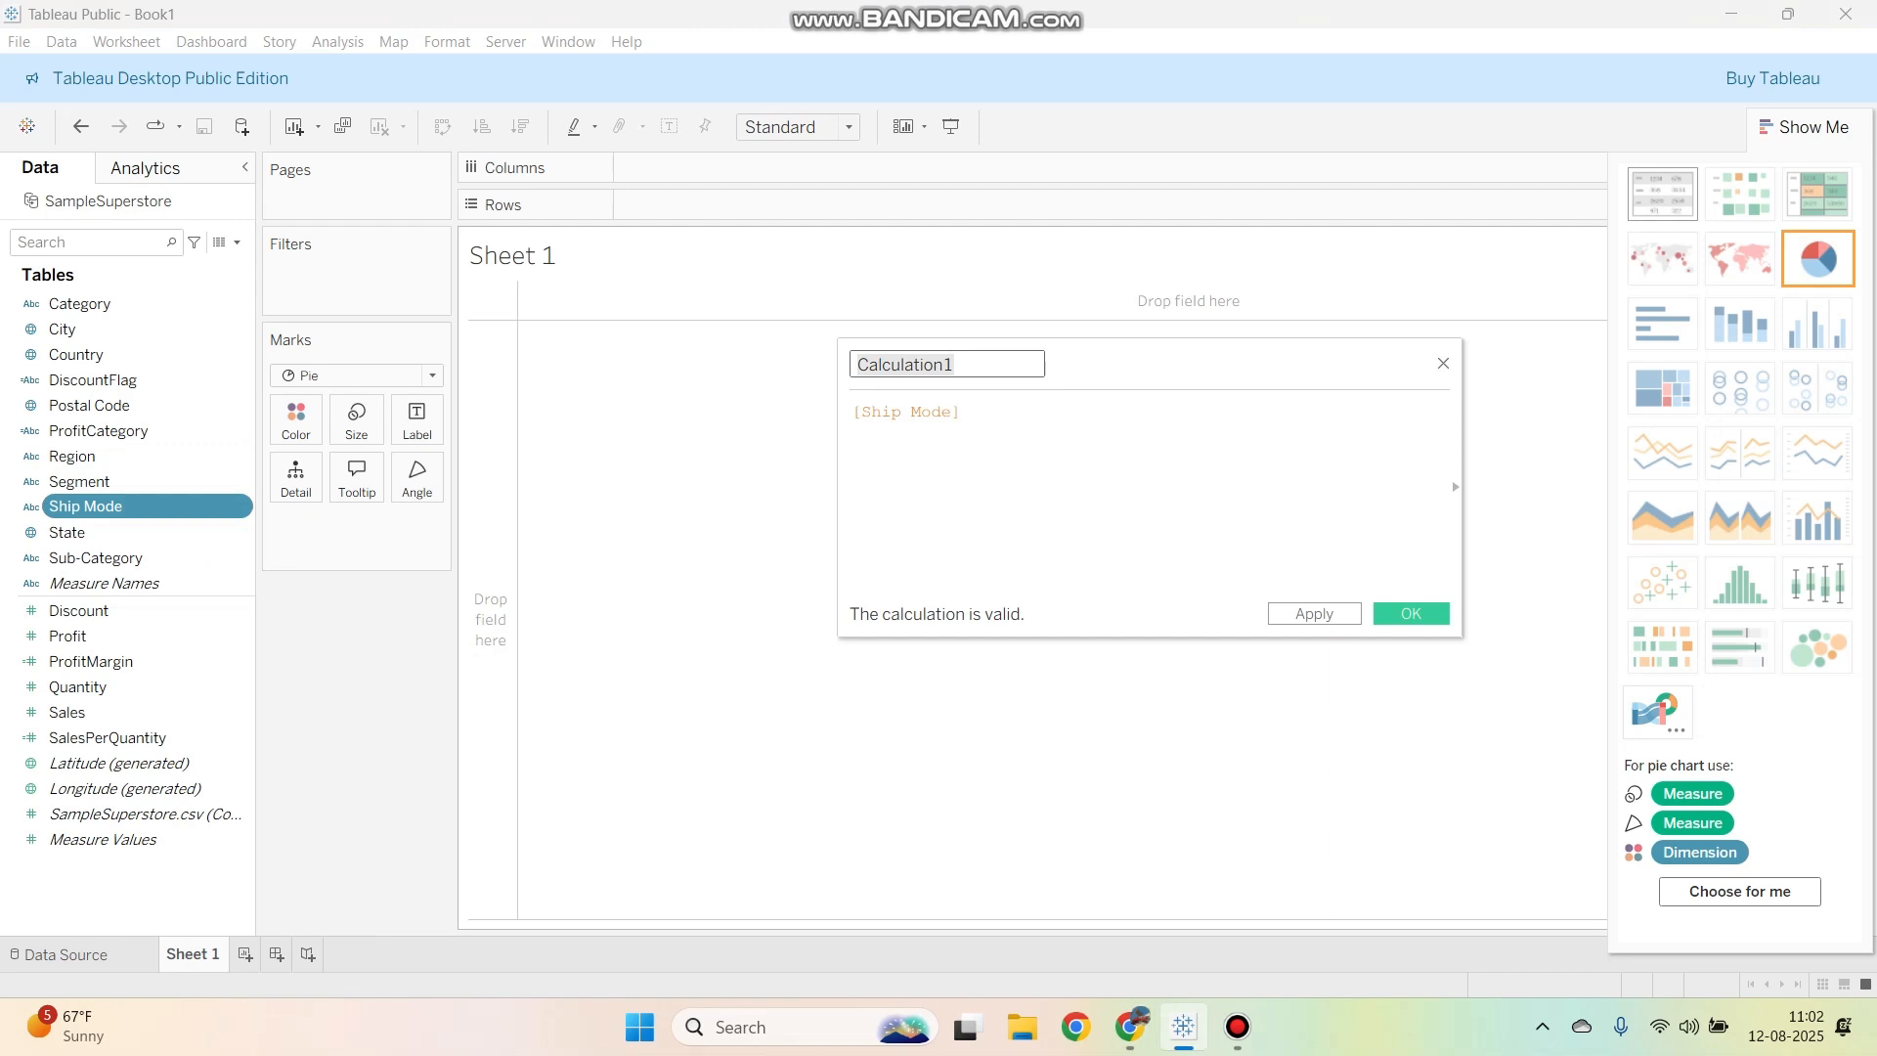
key(Caps_Lock)
text(P)
key(Caps_Lock)
text(rofit)
text(Af)
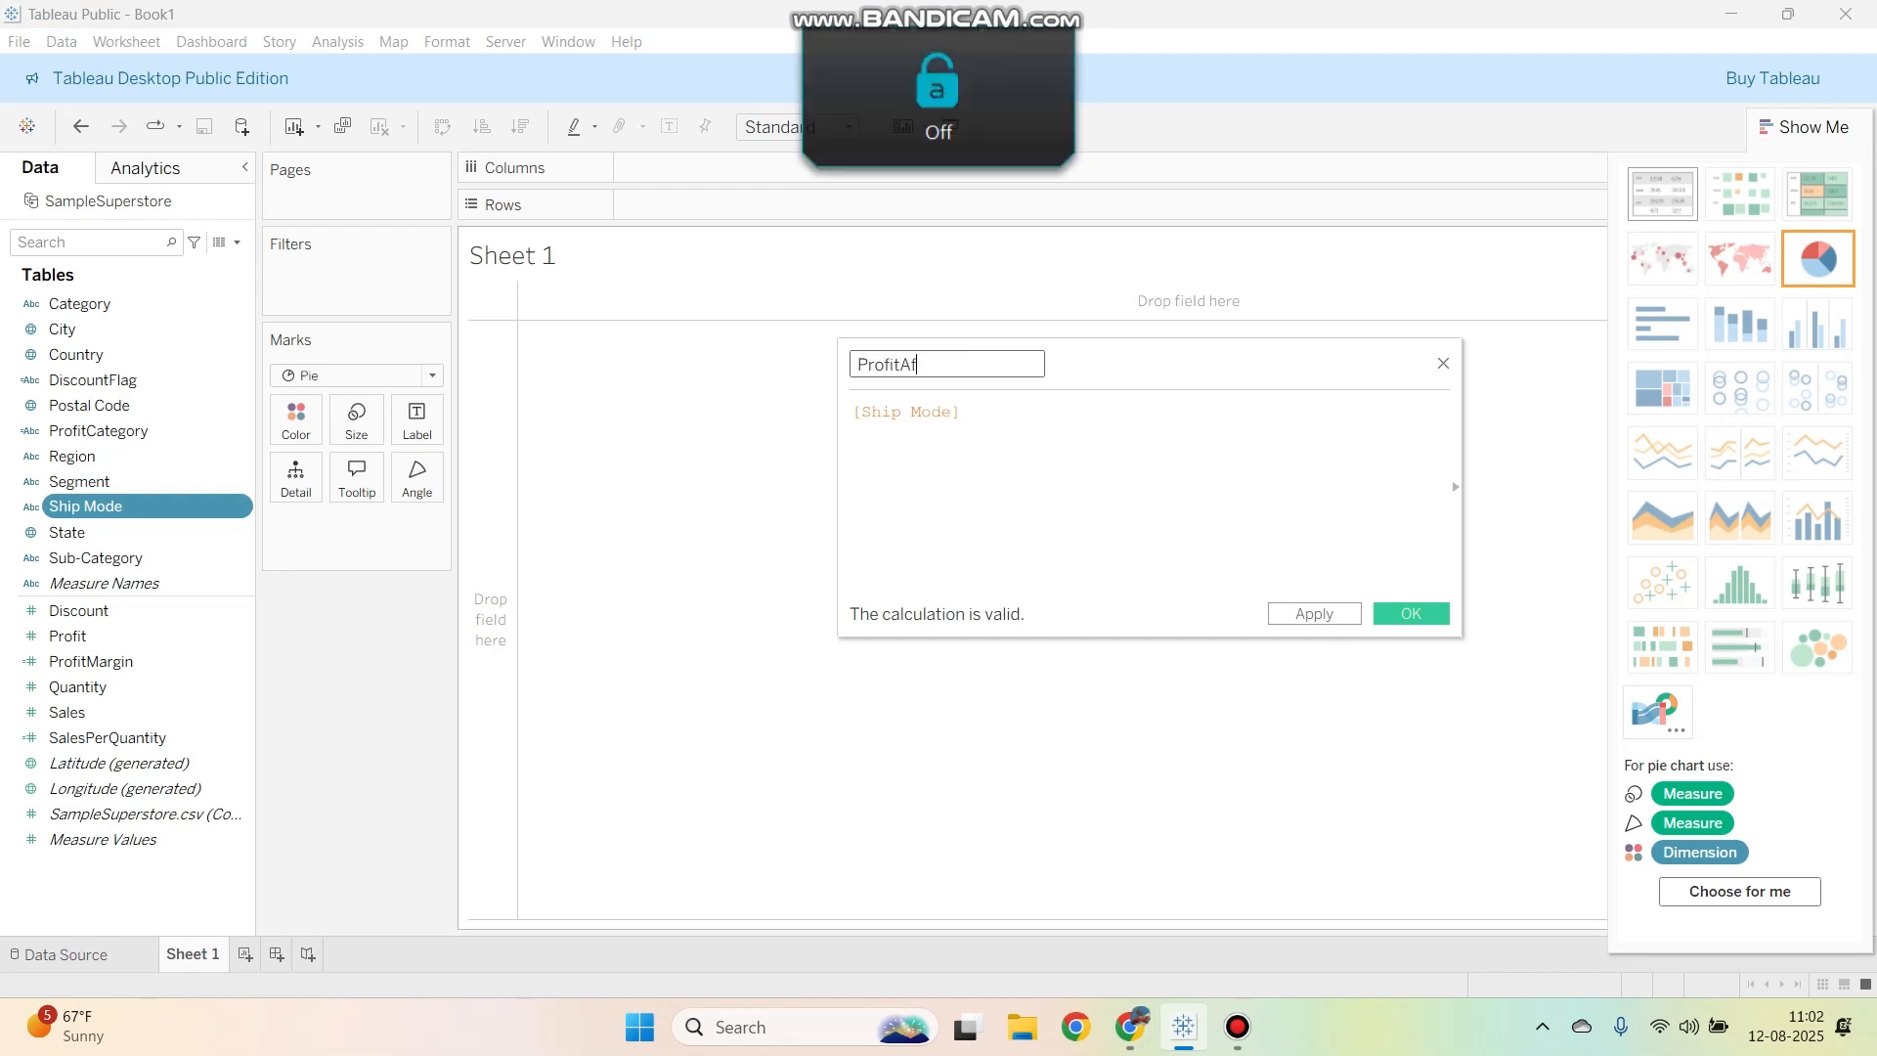
text(terD)
key(Caps_Lock)
text(iscount)
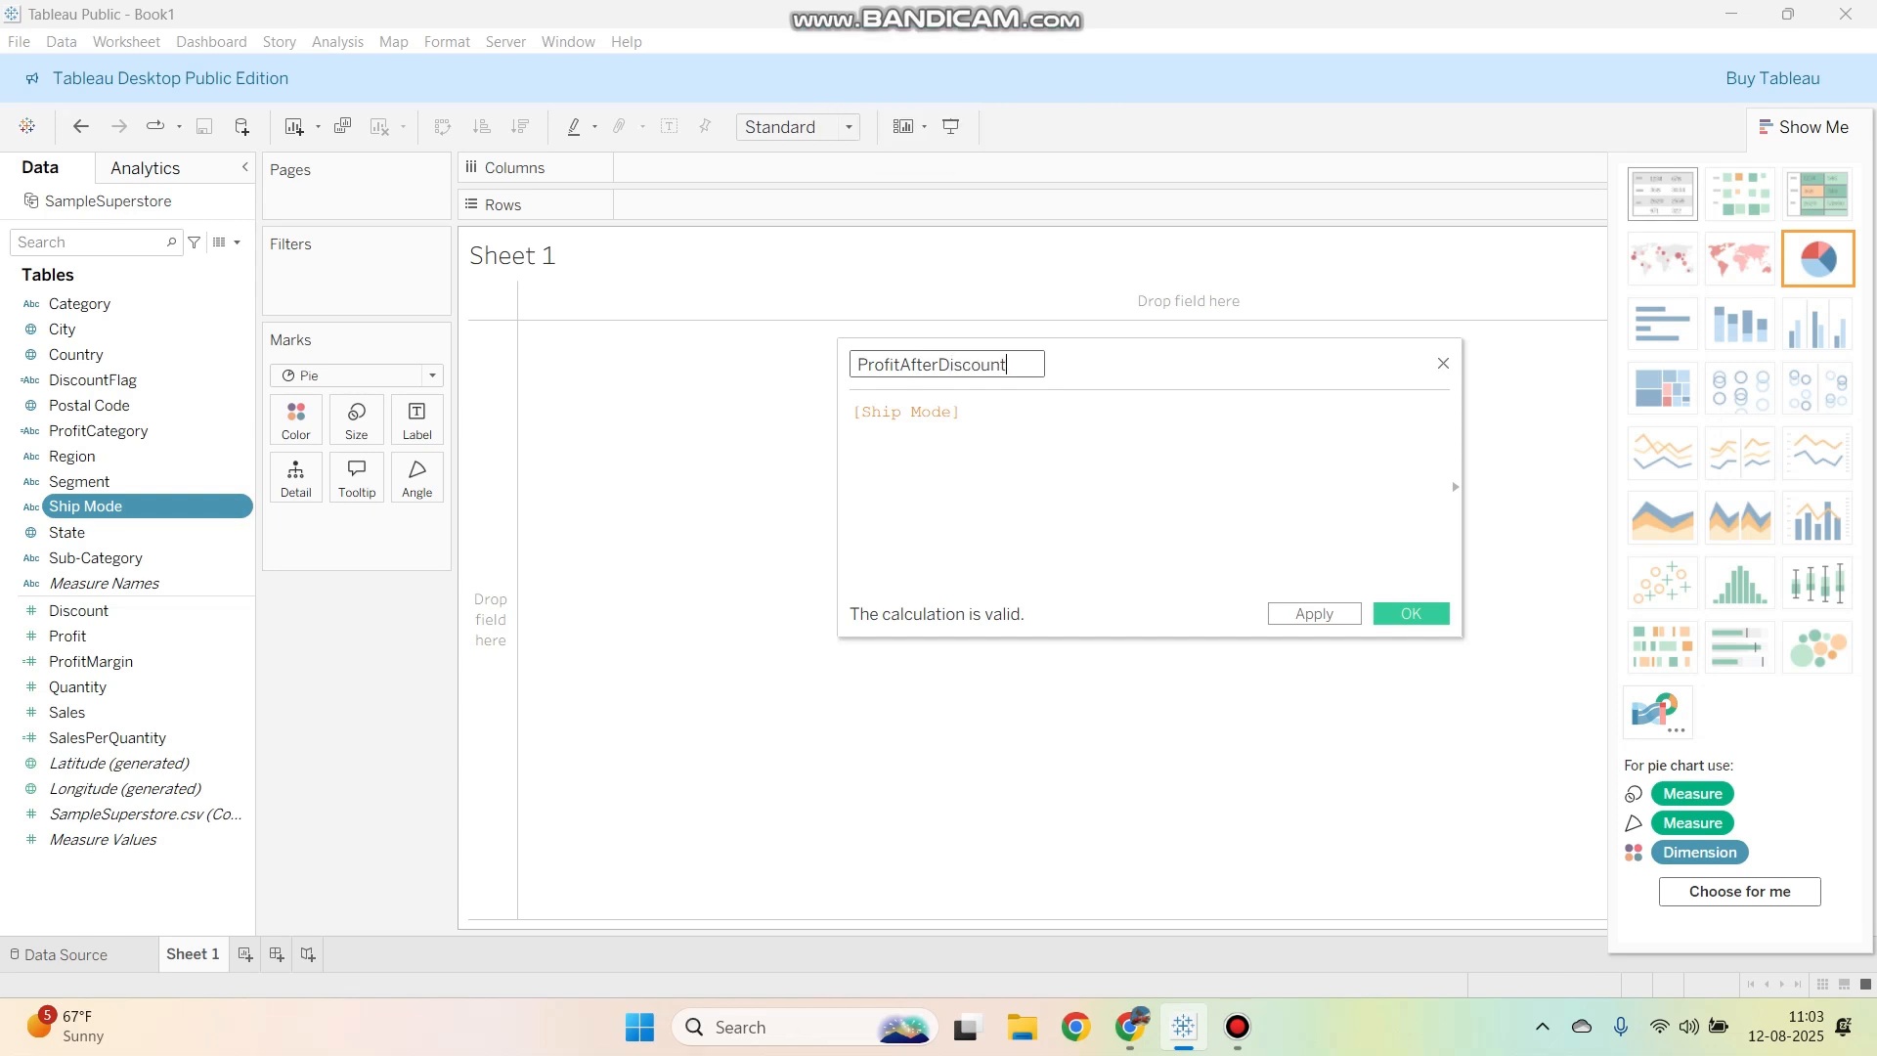
Step: Replace the ProfitAfterDiscount formula with [Sales] * (1 - [Discount]) - [Sales] + [Profit] and save the field
key(alt+Tab)
key(alt+Tab)
key(ctrl+a)
text([Sales] * (1 - [Discount]) - [Sales] + [Profit])
key(Return)
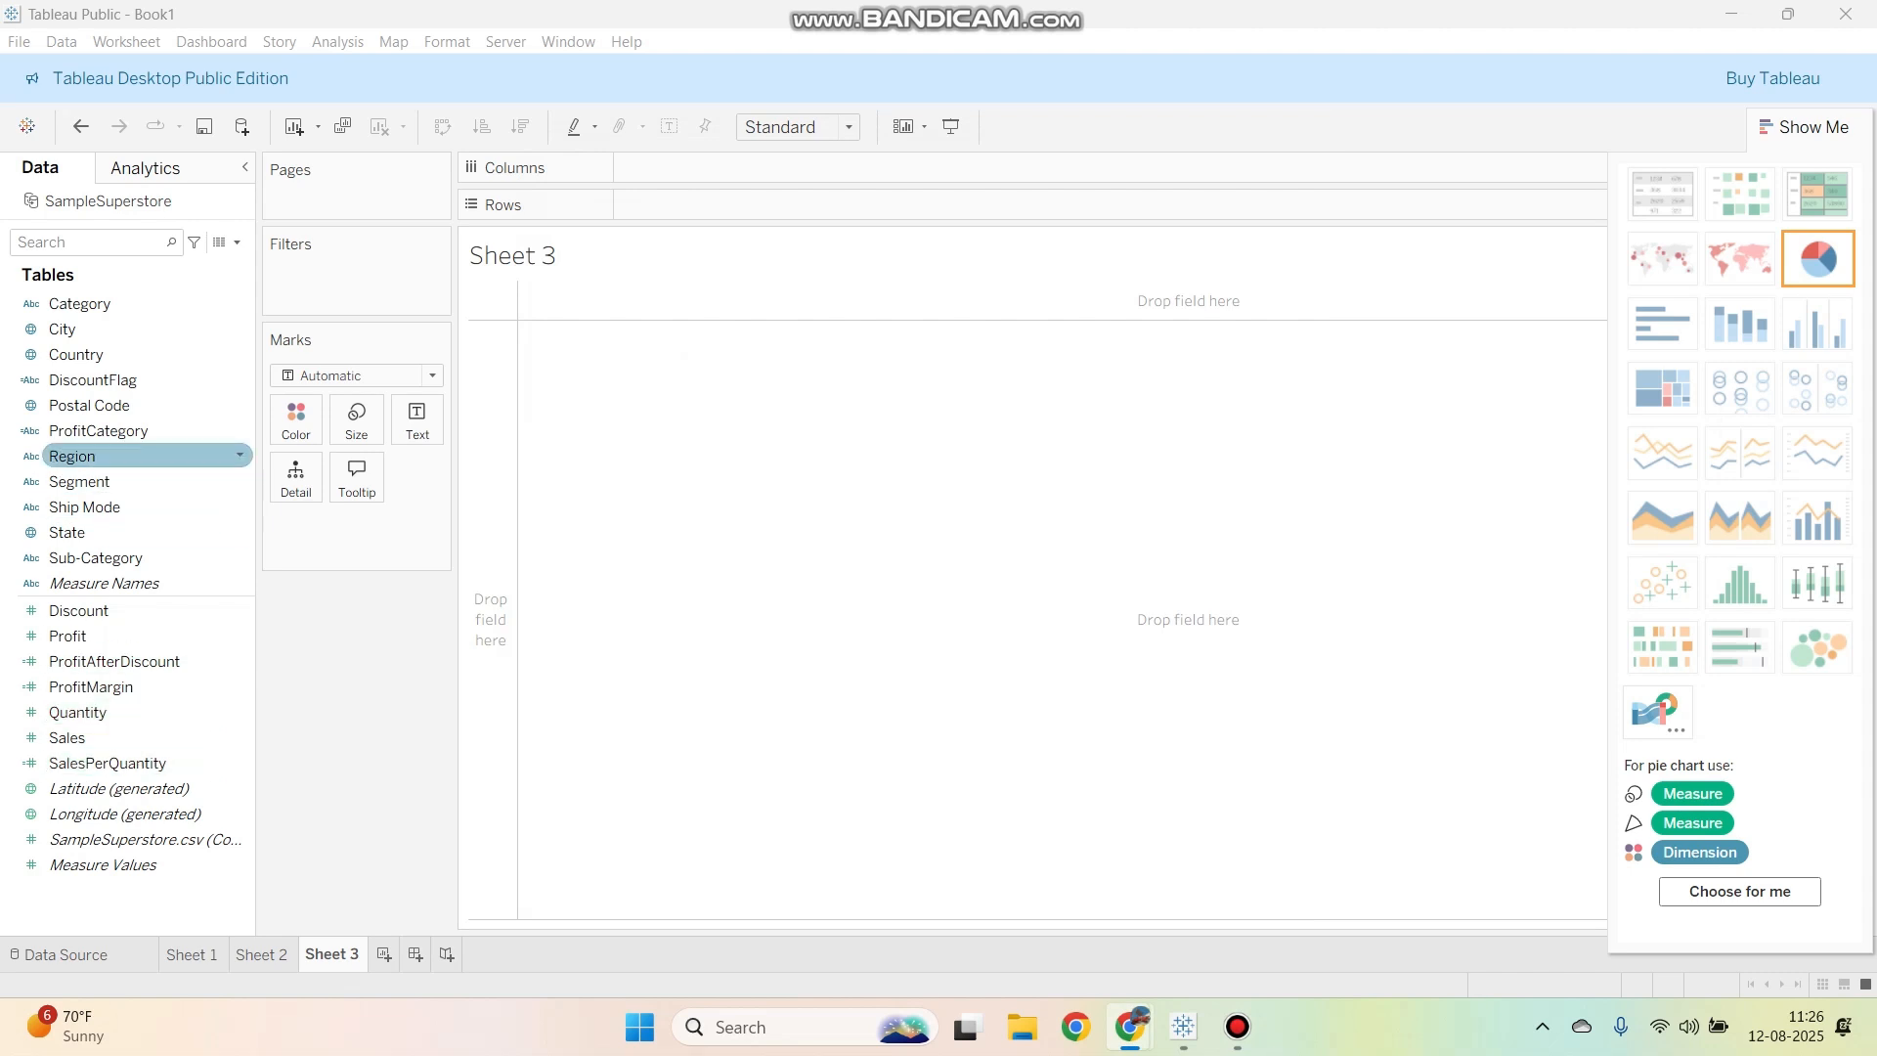
Step: On Sheet 3, plot Sales on columns by ProfitCategory on rows and turn the view into a pie chart
drag(98, 430, 626, 205)
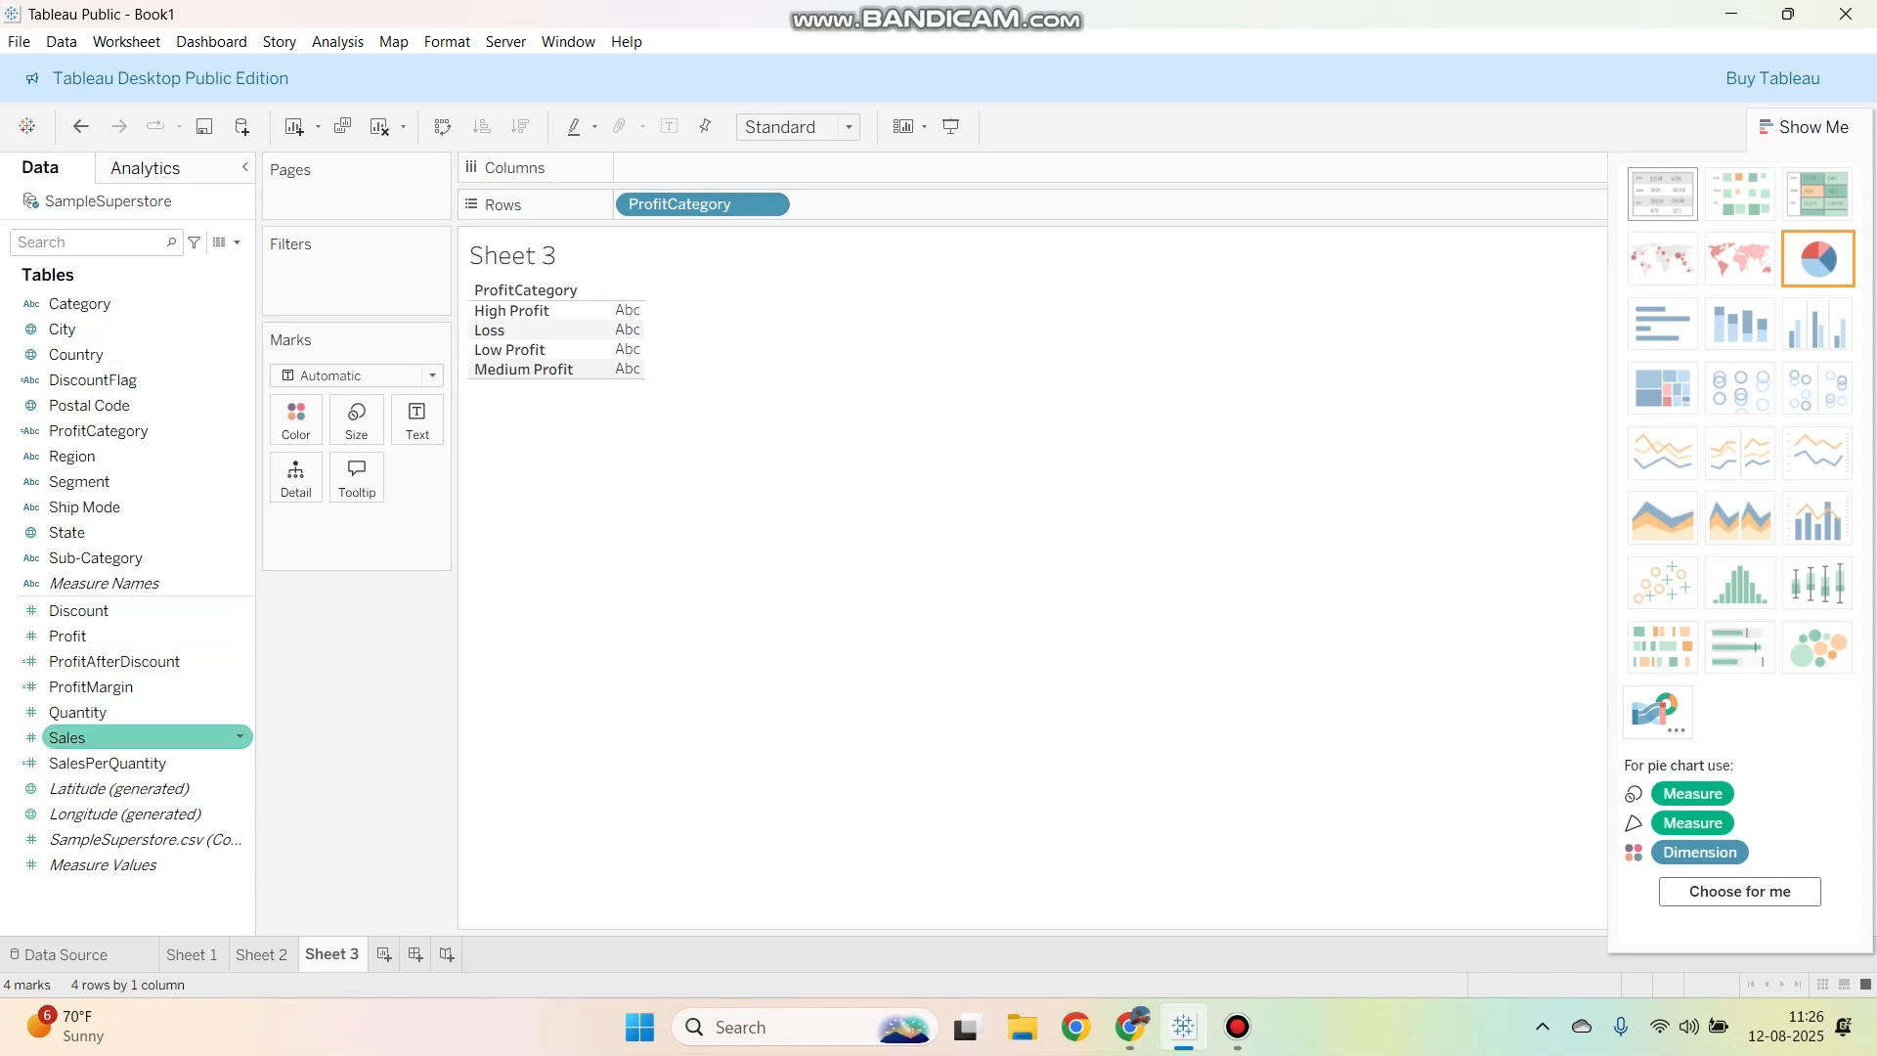
drag(67, 737, 684, 168)
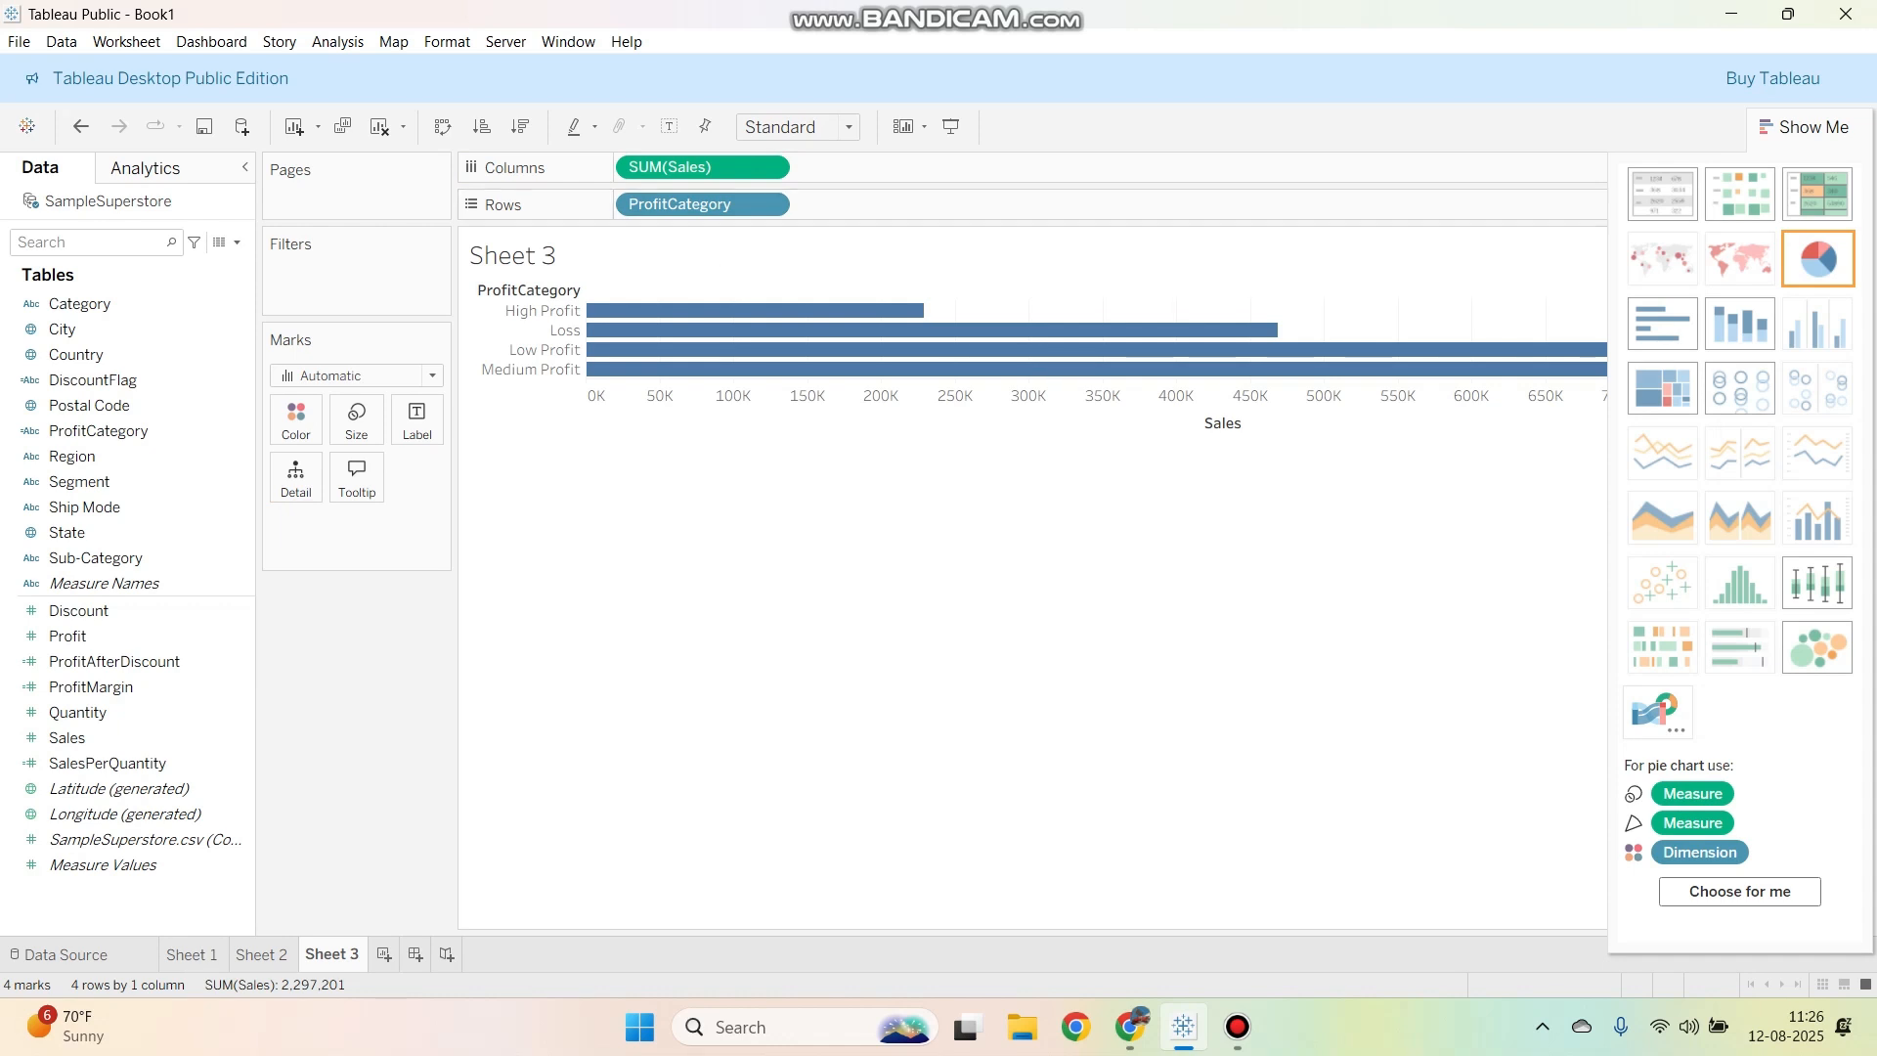
click(1817, 258)
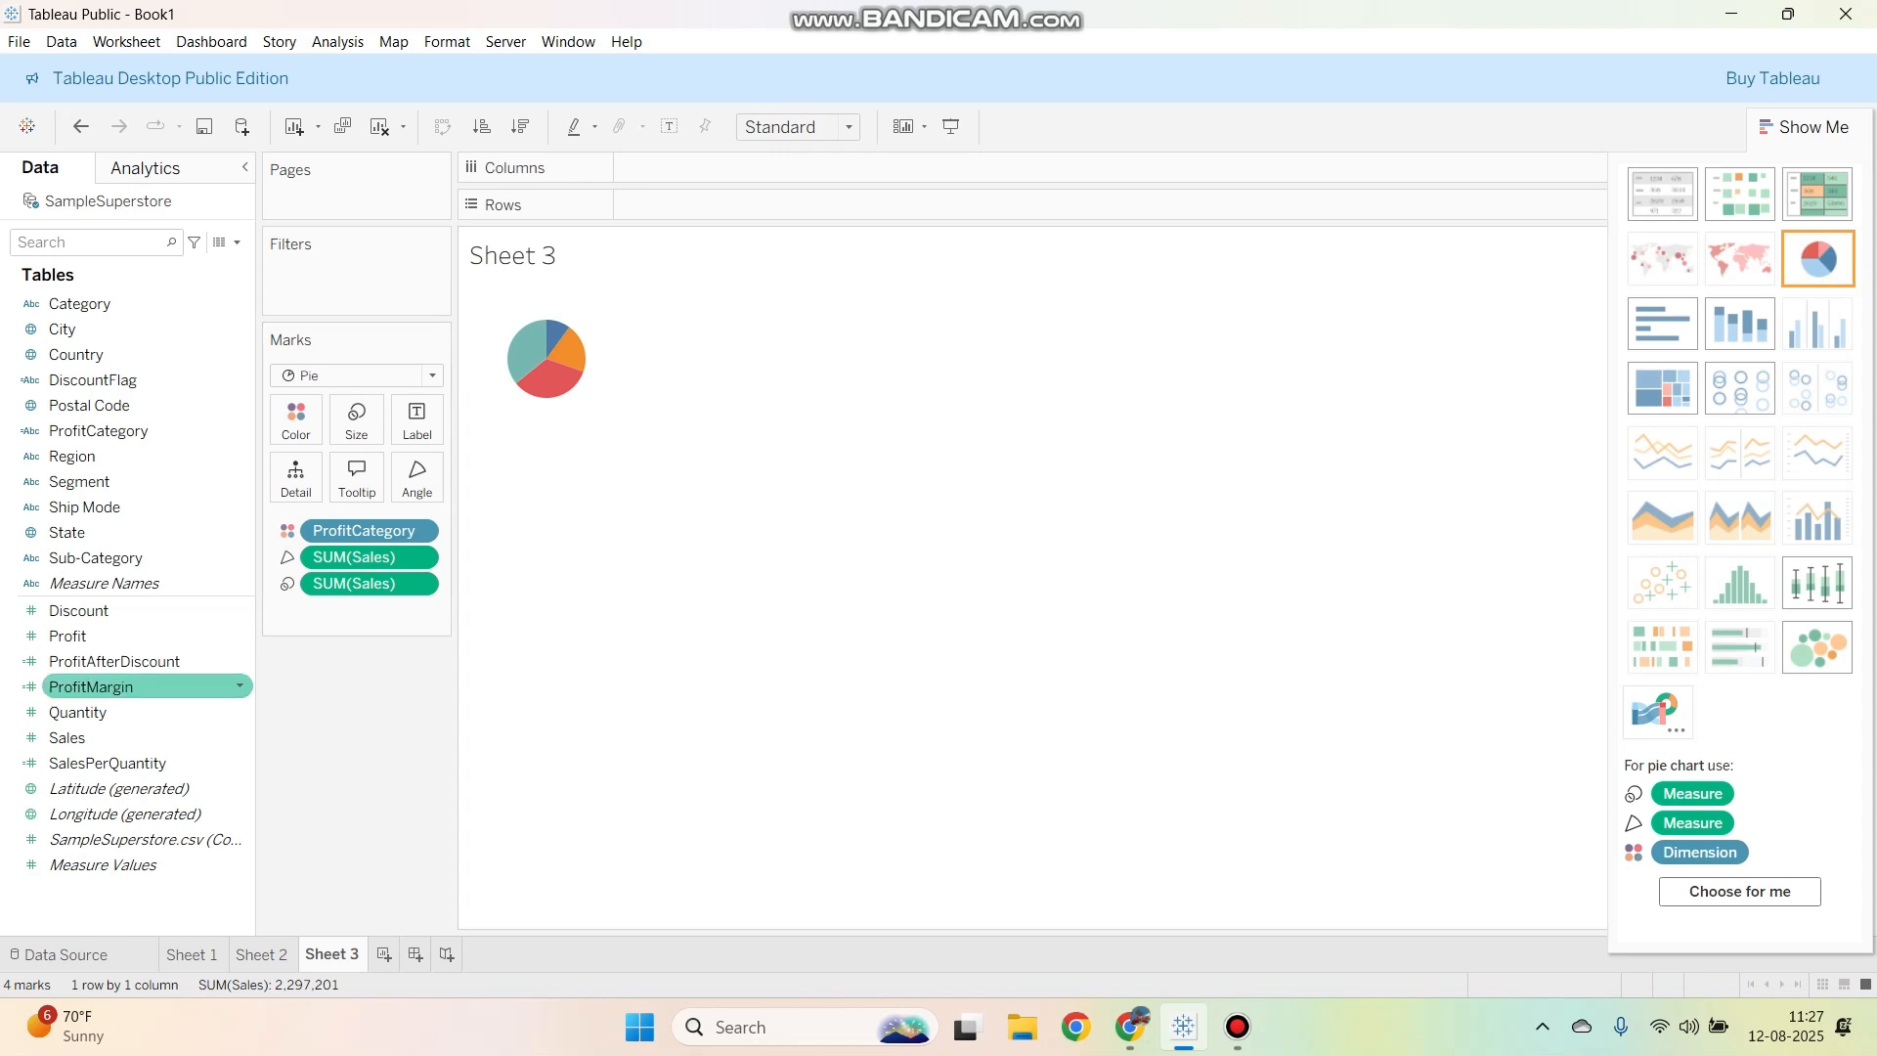
Step: Place ProfitCategory on the columns and Profit on the rows of Sheet 3
click(109, 687)
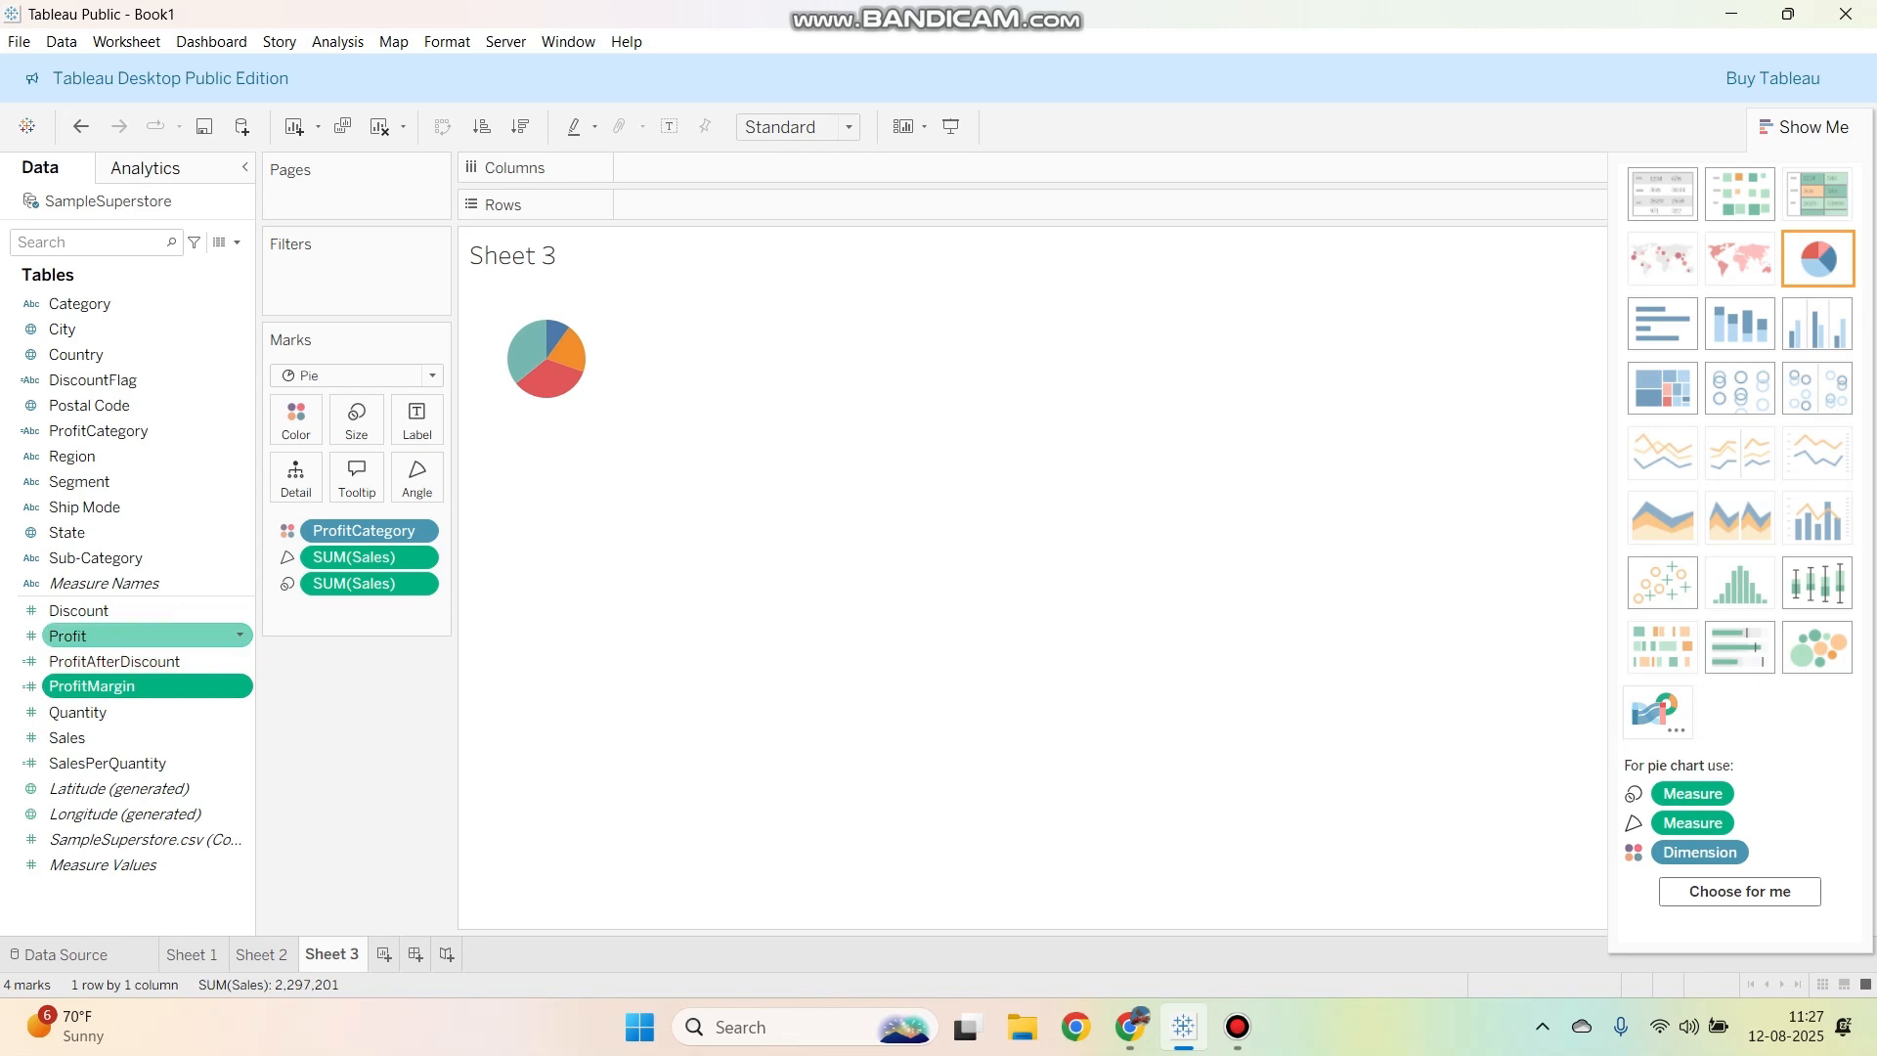
click(105, 635)
drag(98, 430, 685, 168)
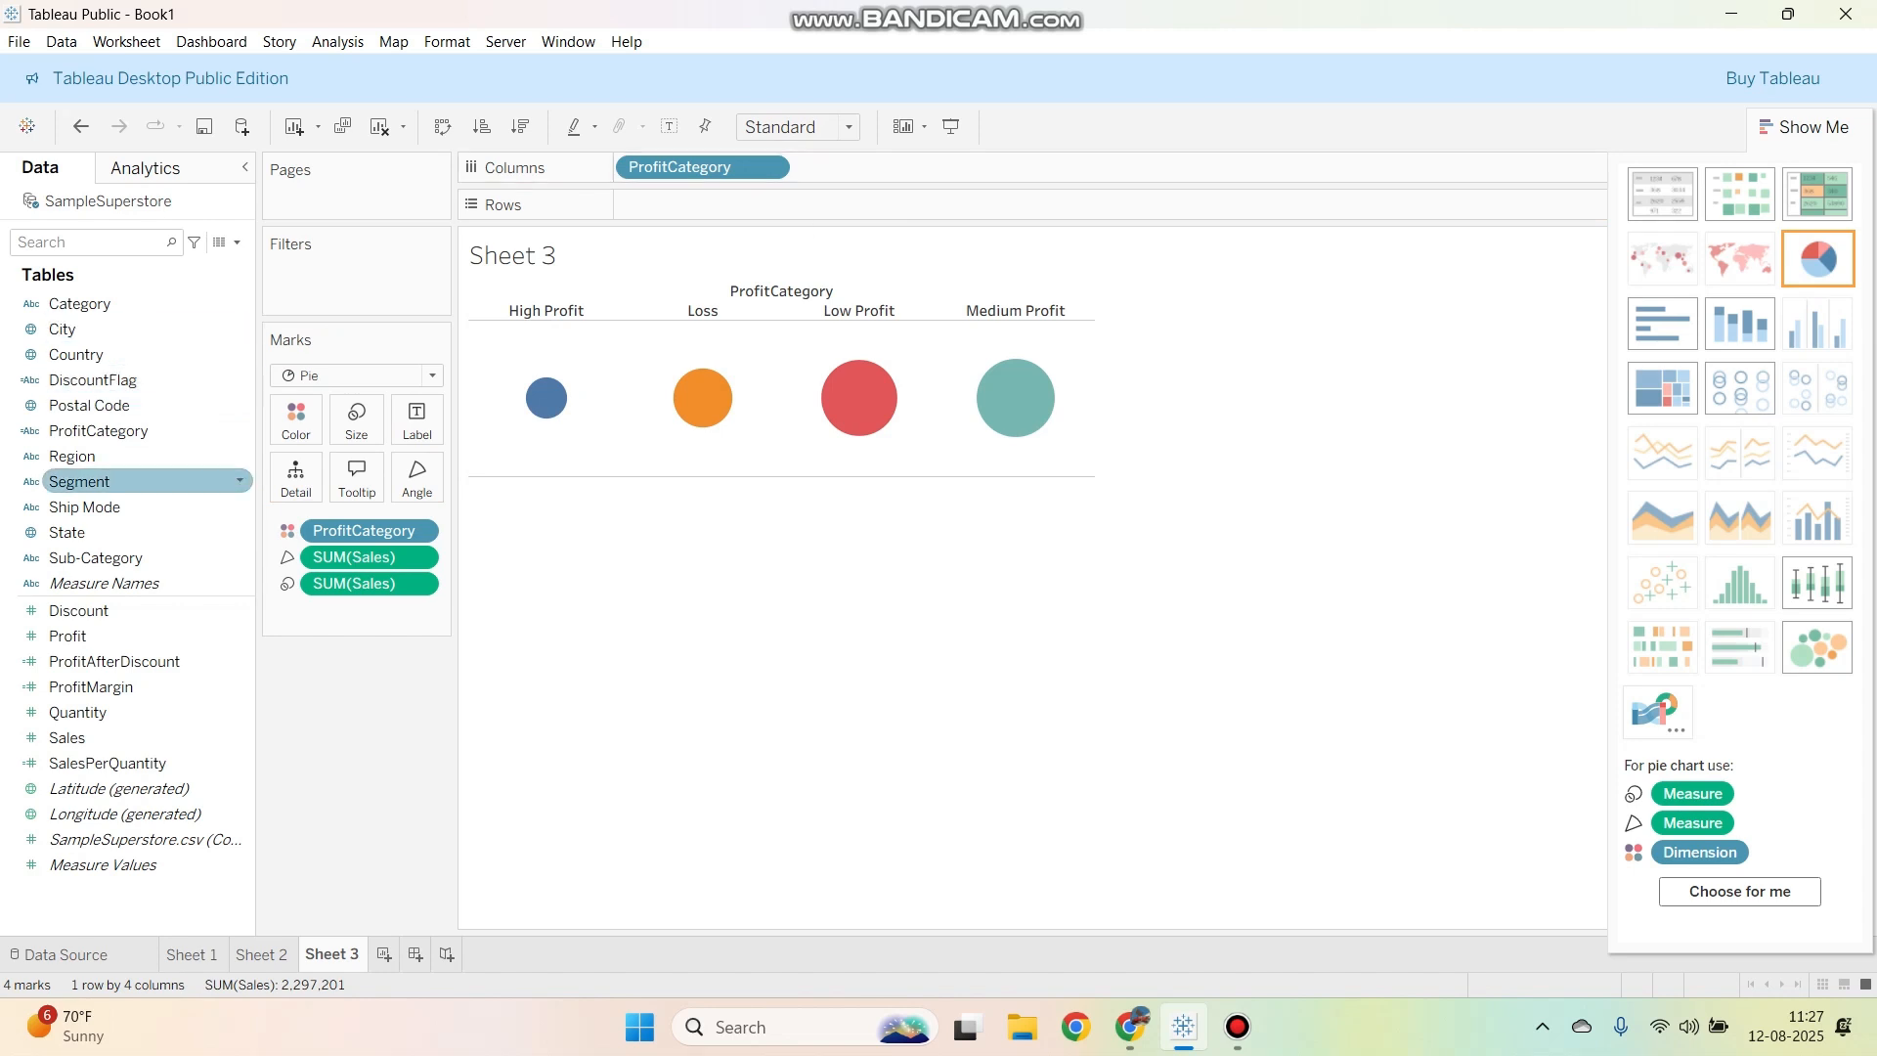
drag(63, 635, 684, 205)
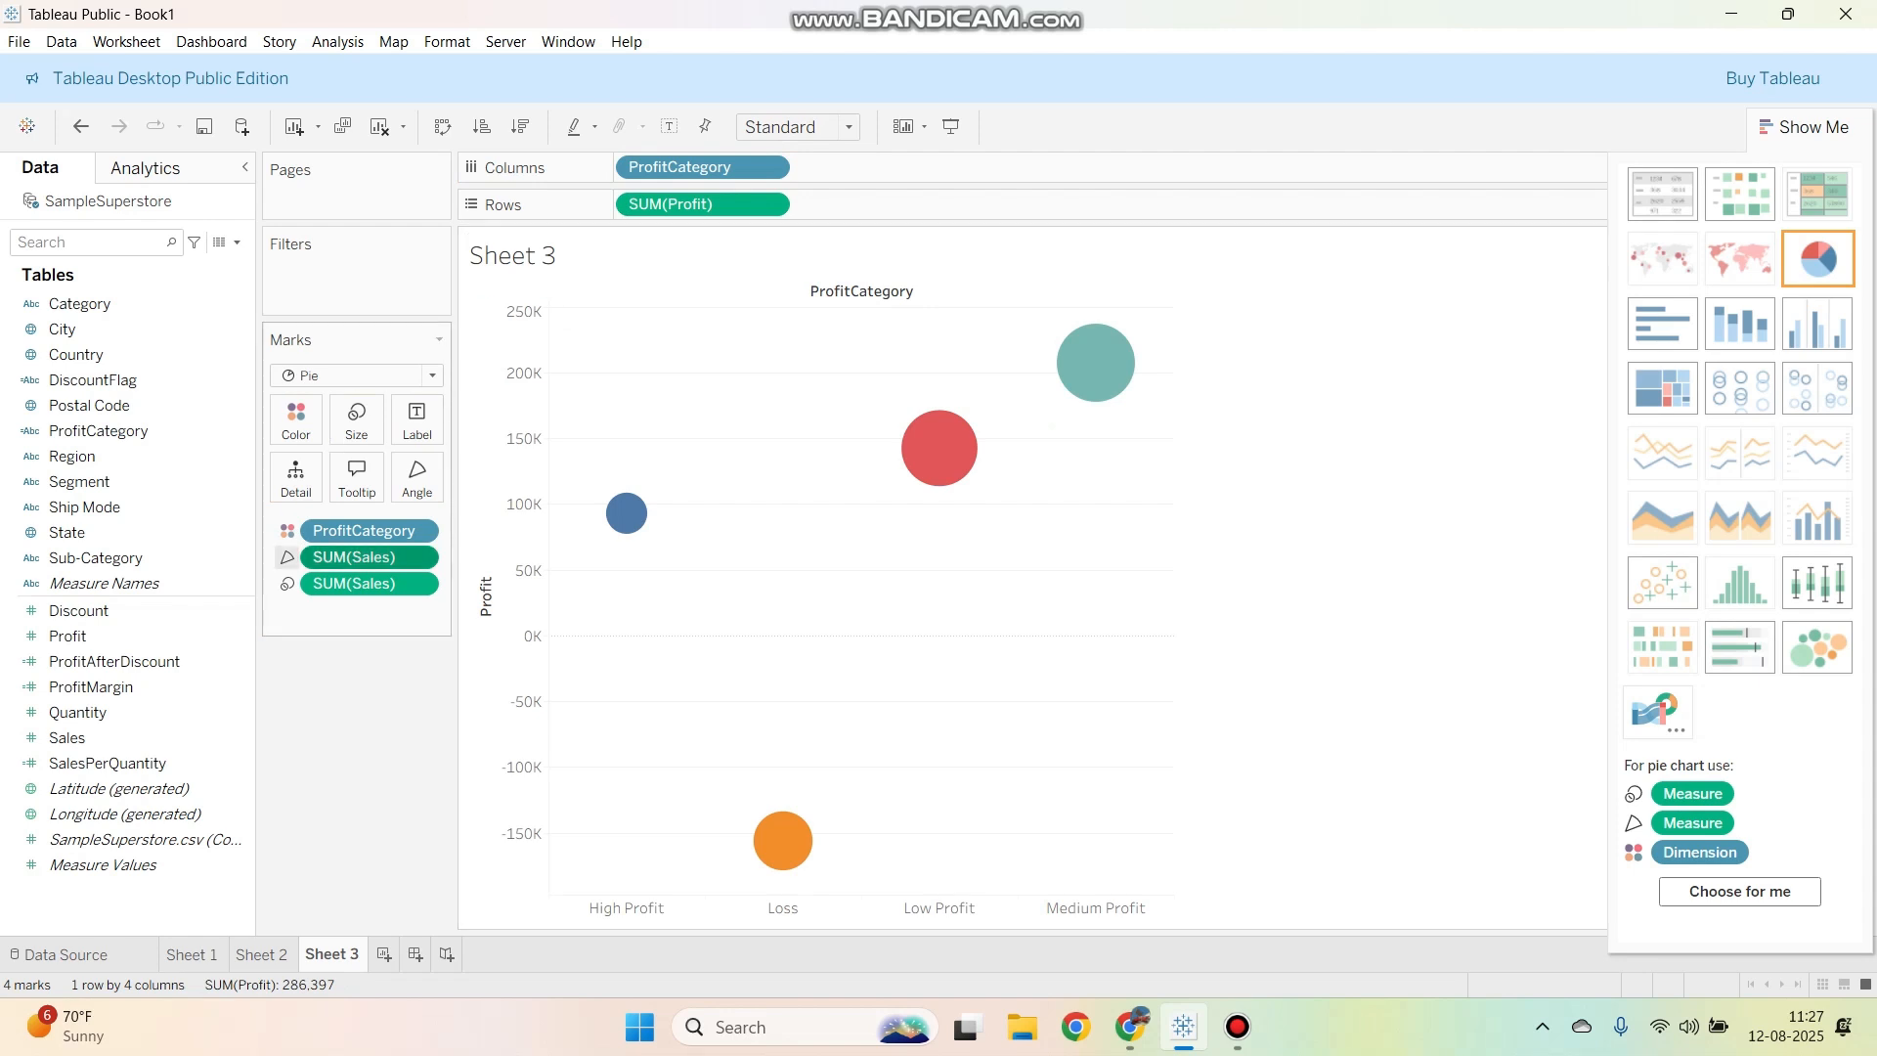
Step: Add Profit to the marks of Sheet 3 and show it as a label
click(286, 557)
click(287, 557)
drag(68, 636, 323, 608)
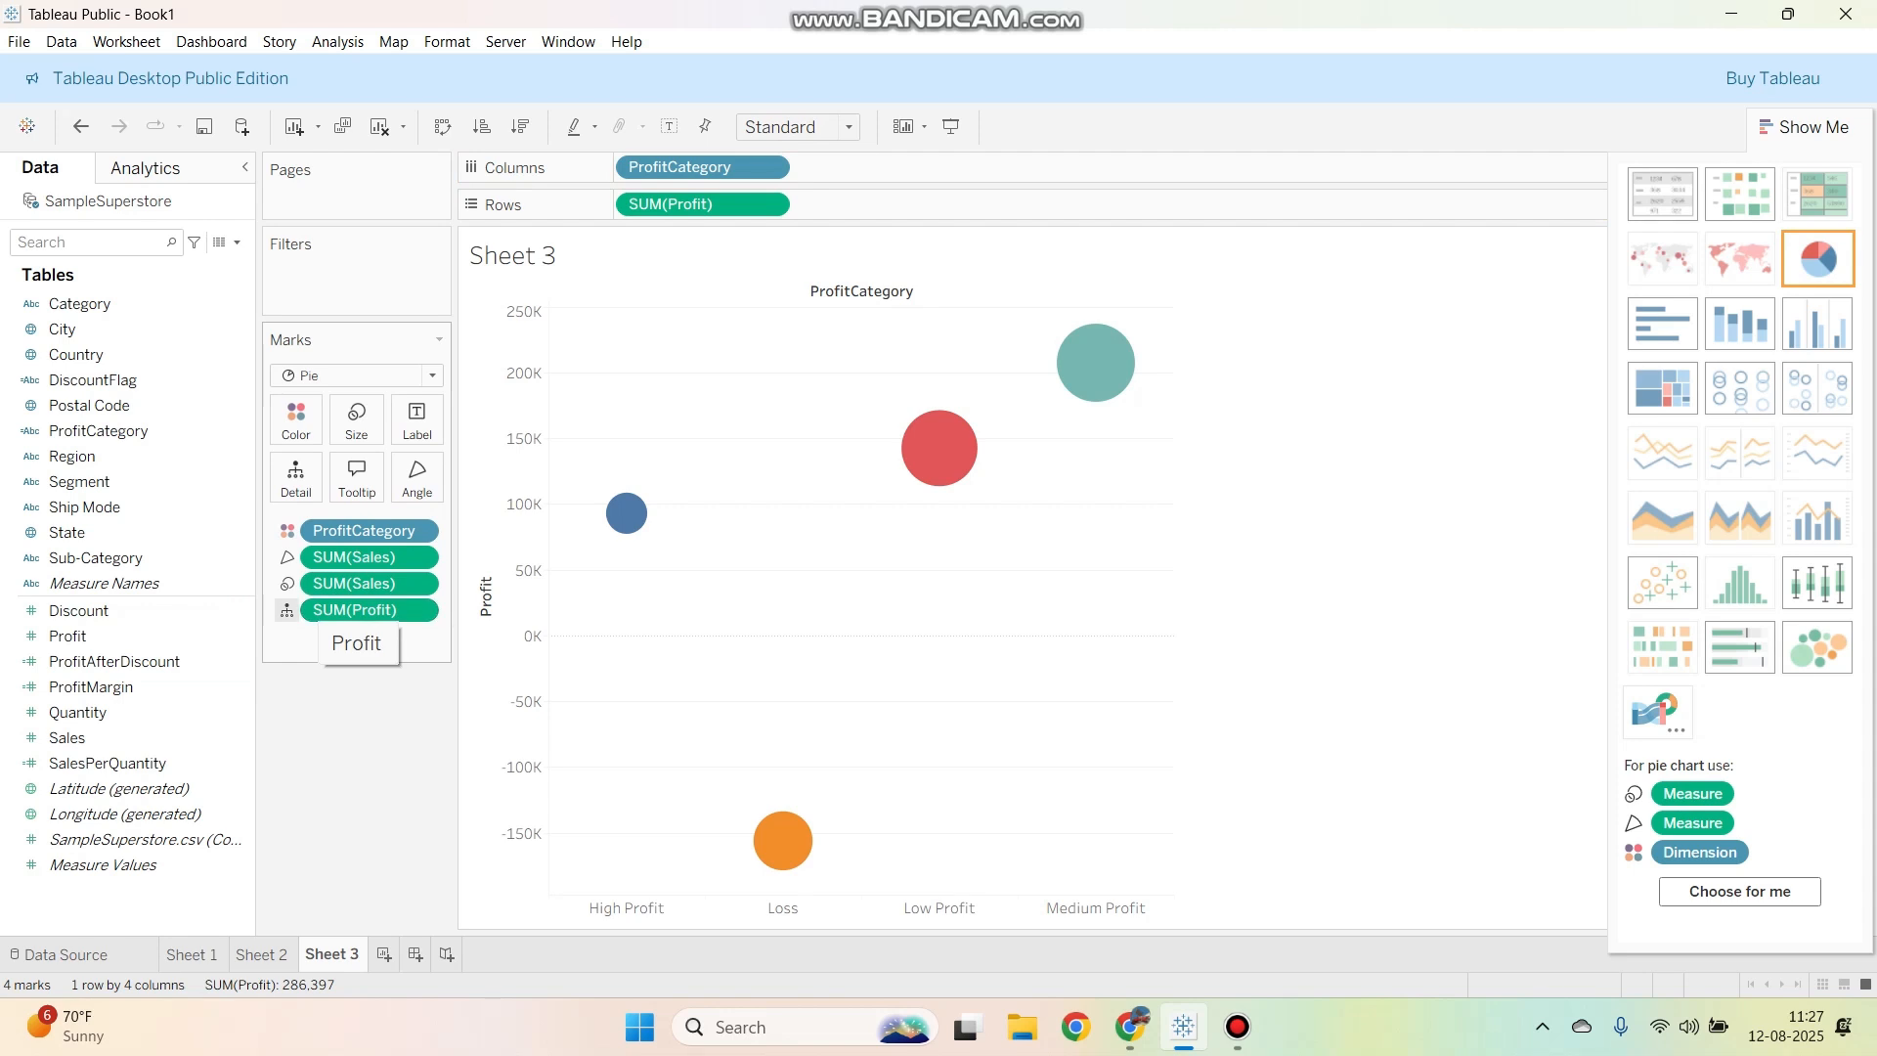
click(286, 609)
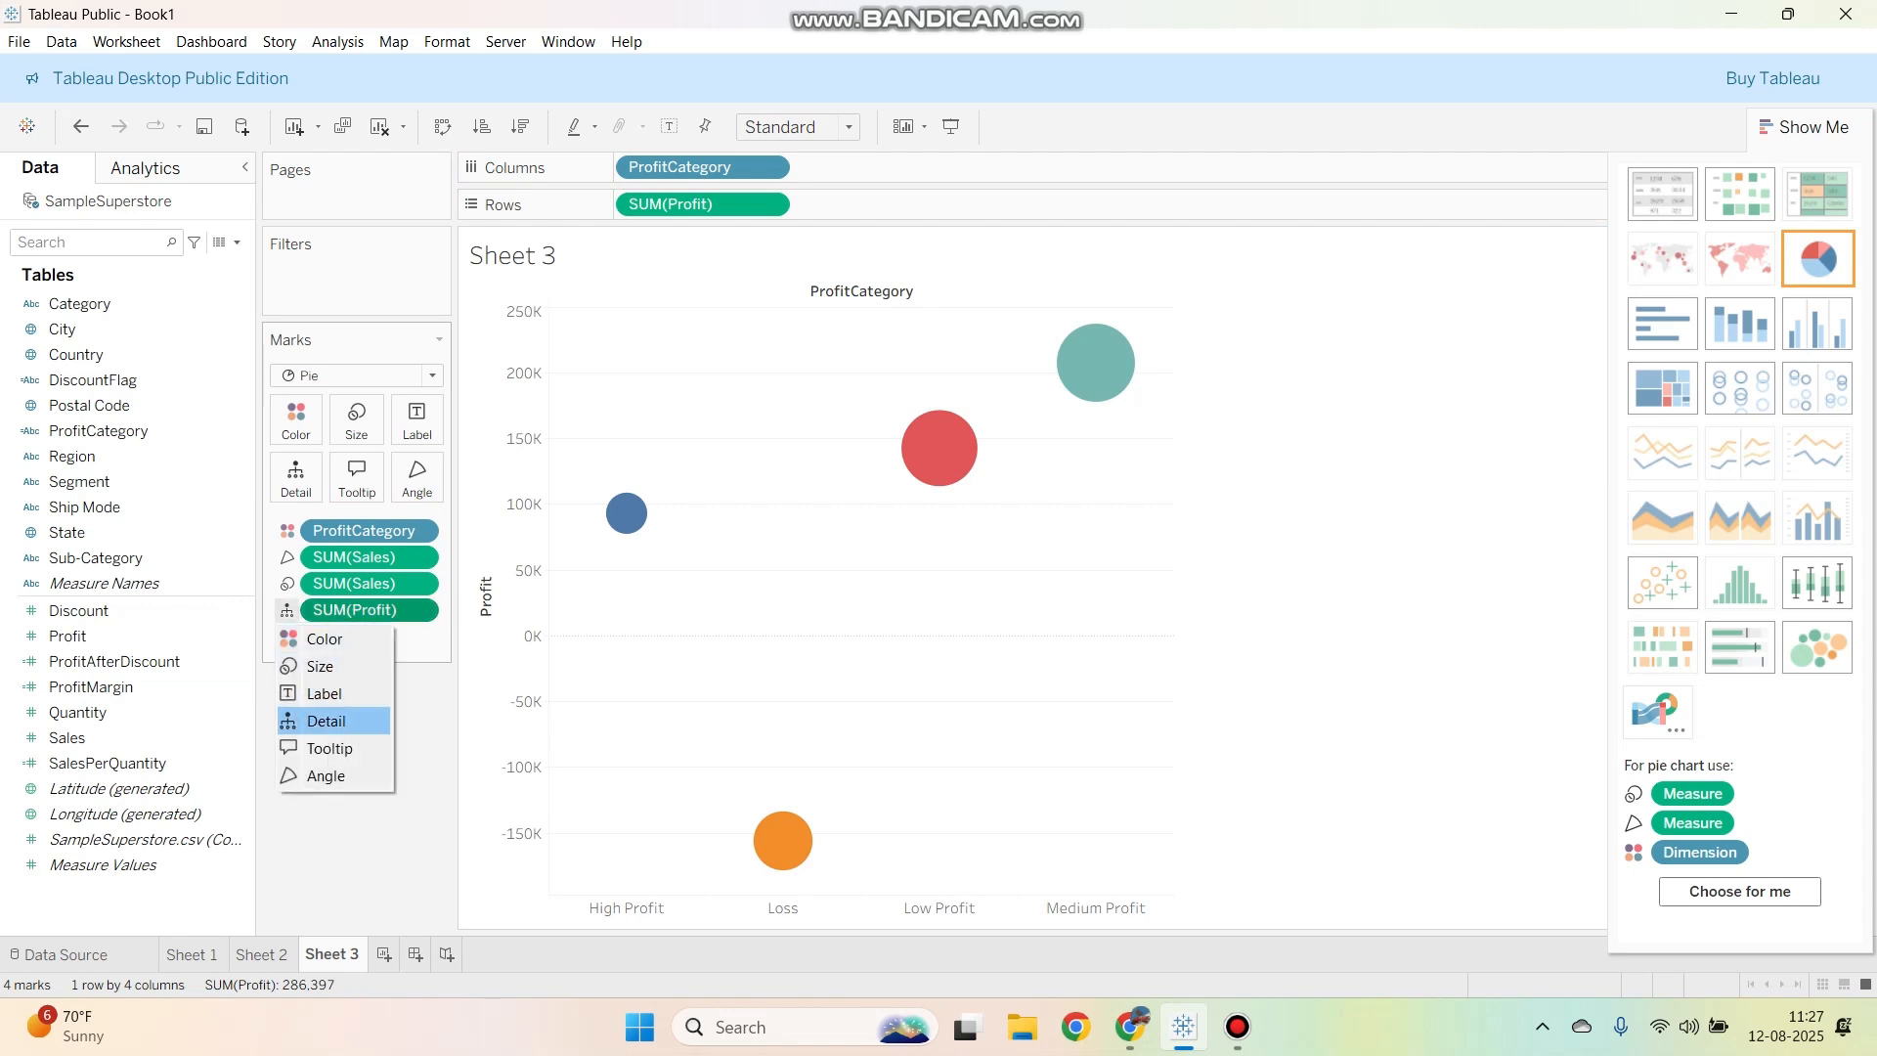
click(324, 693)
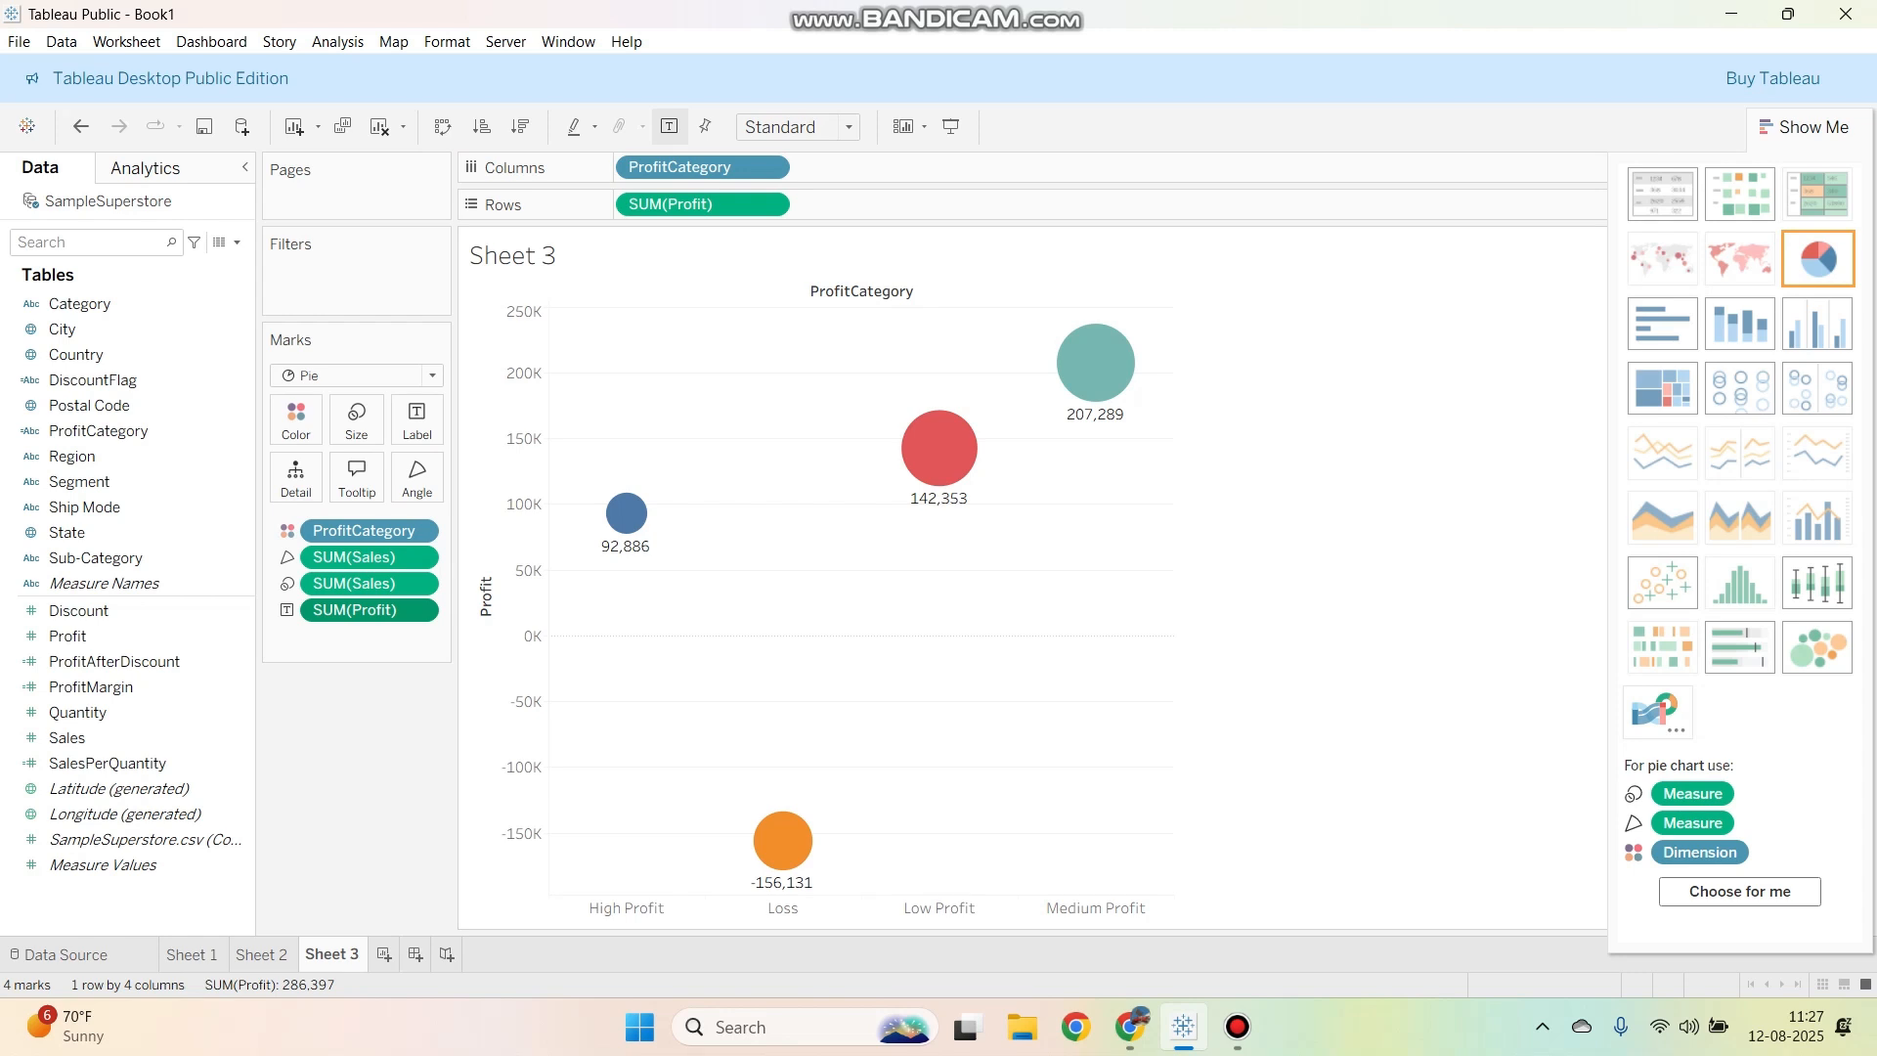
Step: Convert the Sheet 3 view back to a pie chart and label its slices with Profit
click(1819, 259)
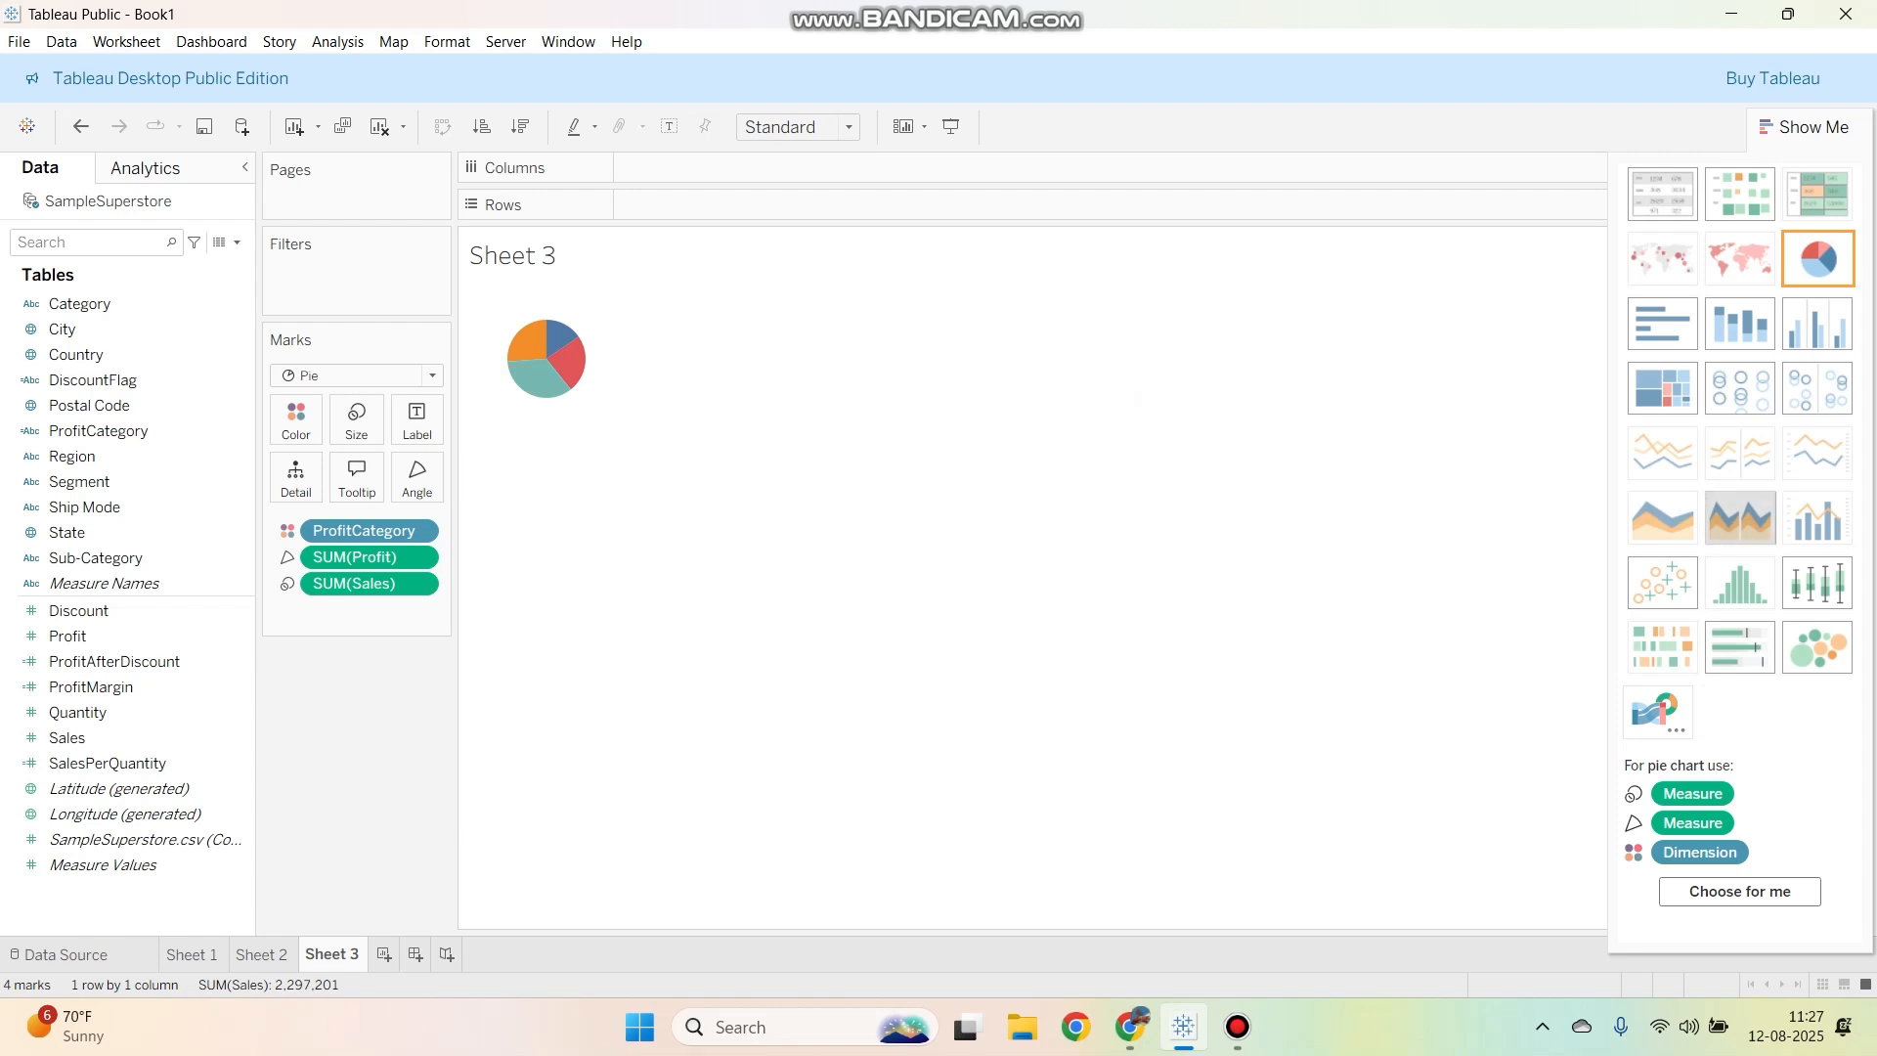
mouse_move(571, 364)
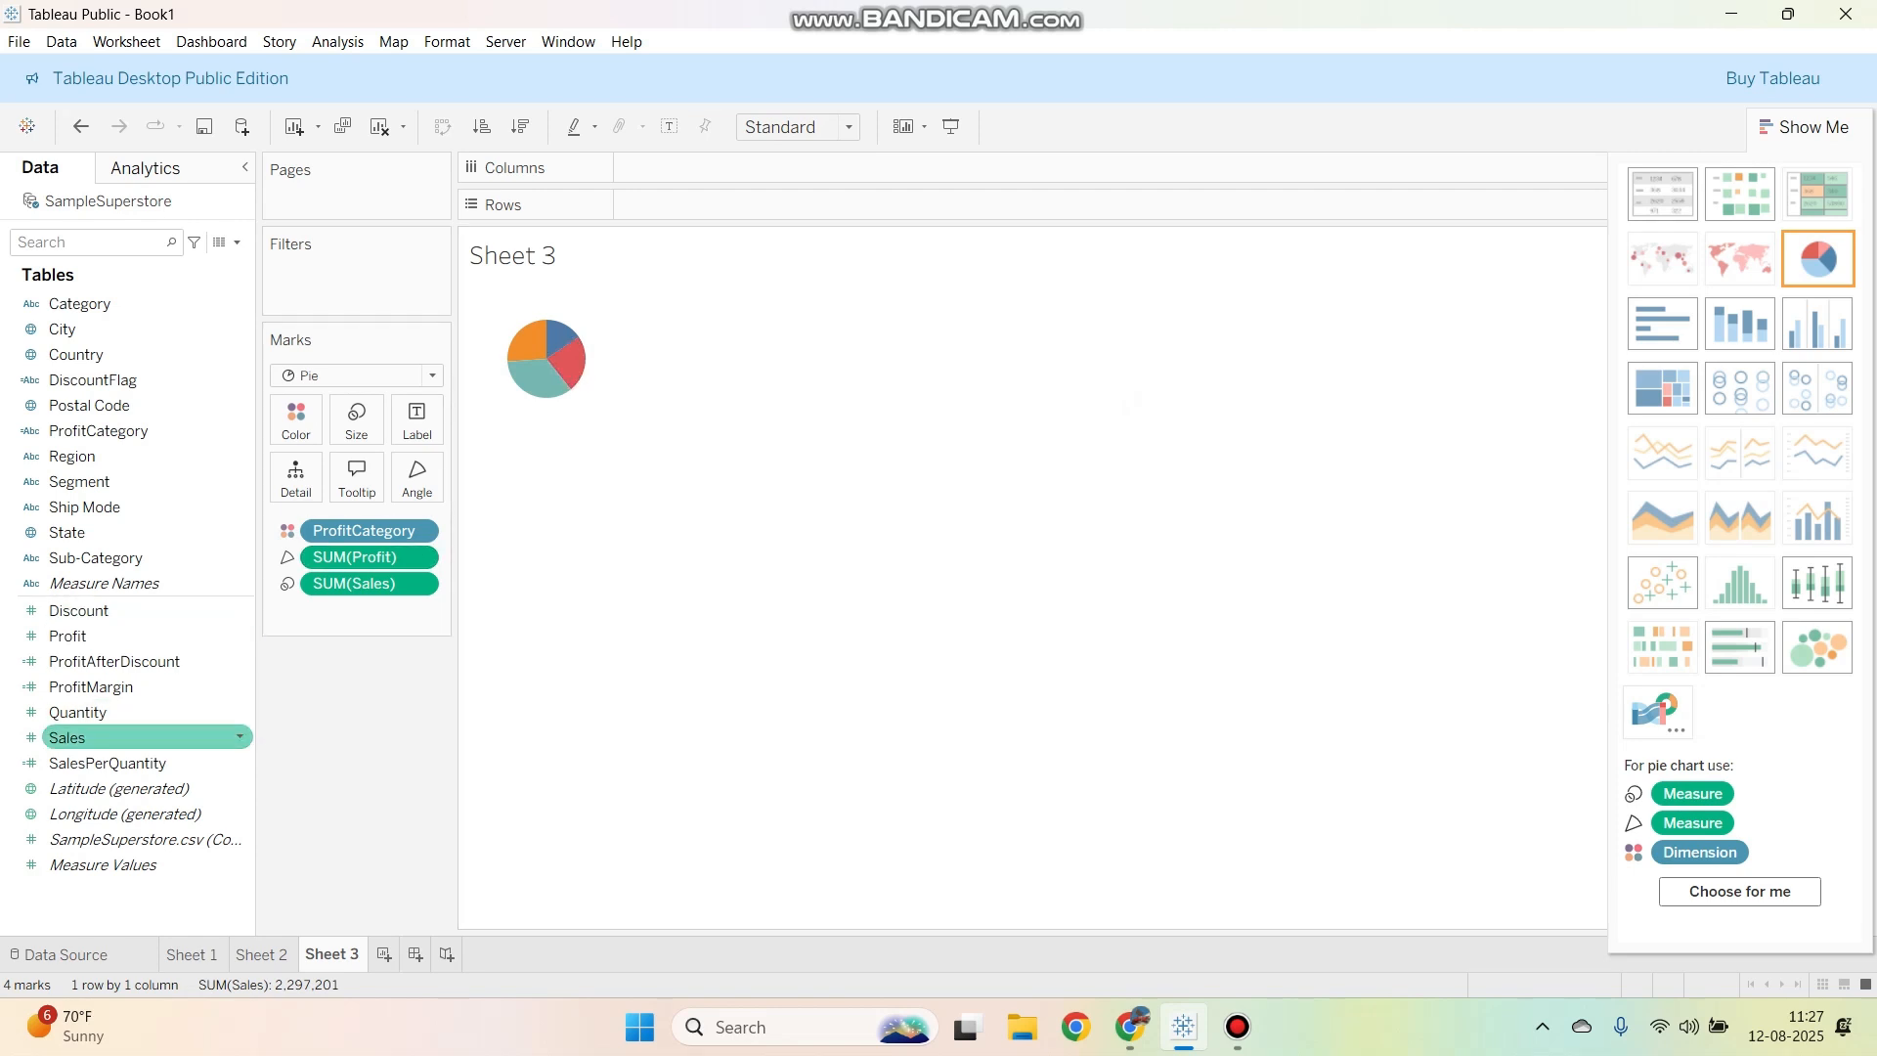
drag(67, 636, 362, 611)
click(286, 610)
click(323, 689)
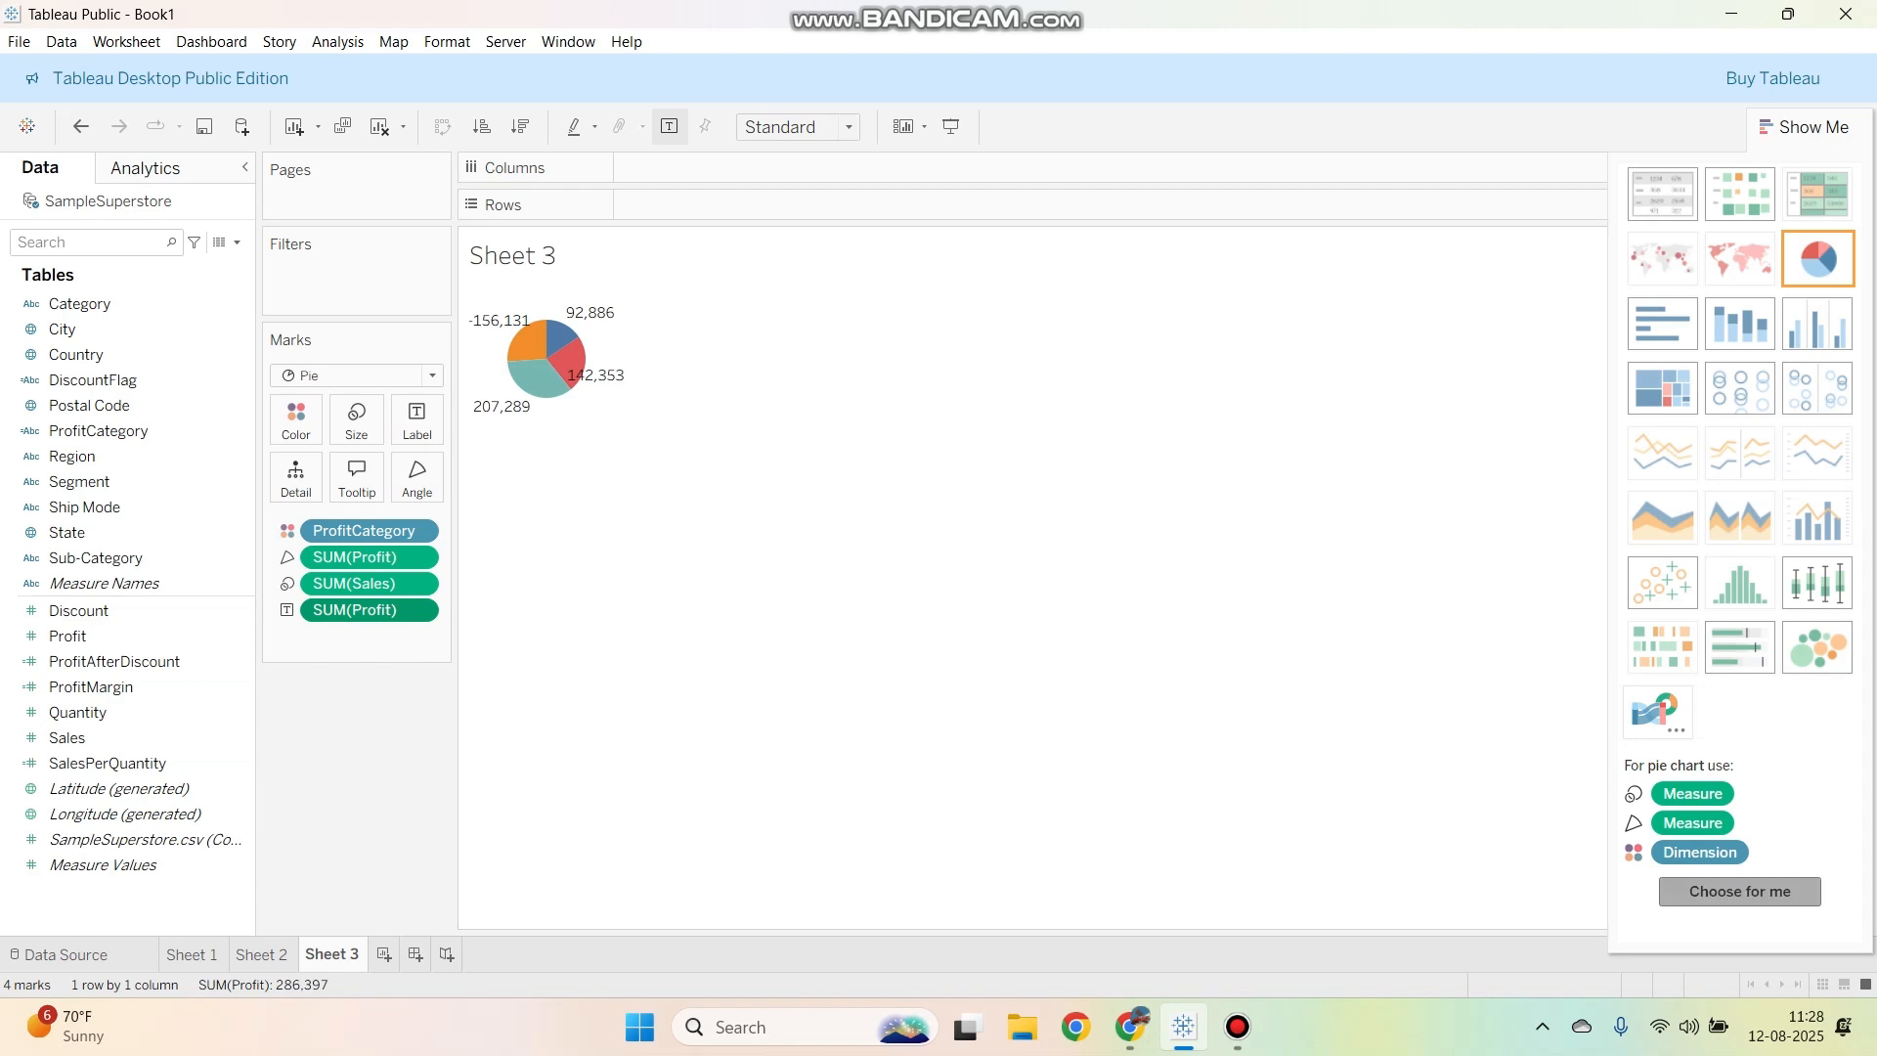
Step: Add a new worksheet and build a scatter plot with Sales on columns and ProfitMargin on rows
click(383, 954)
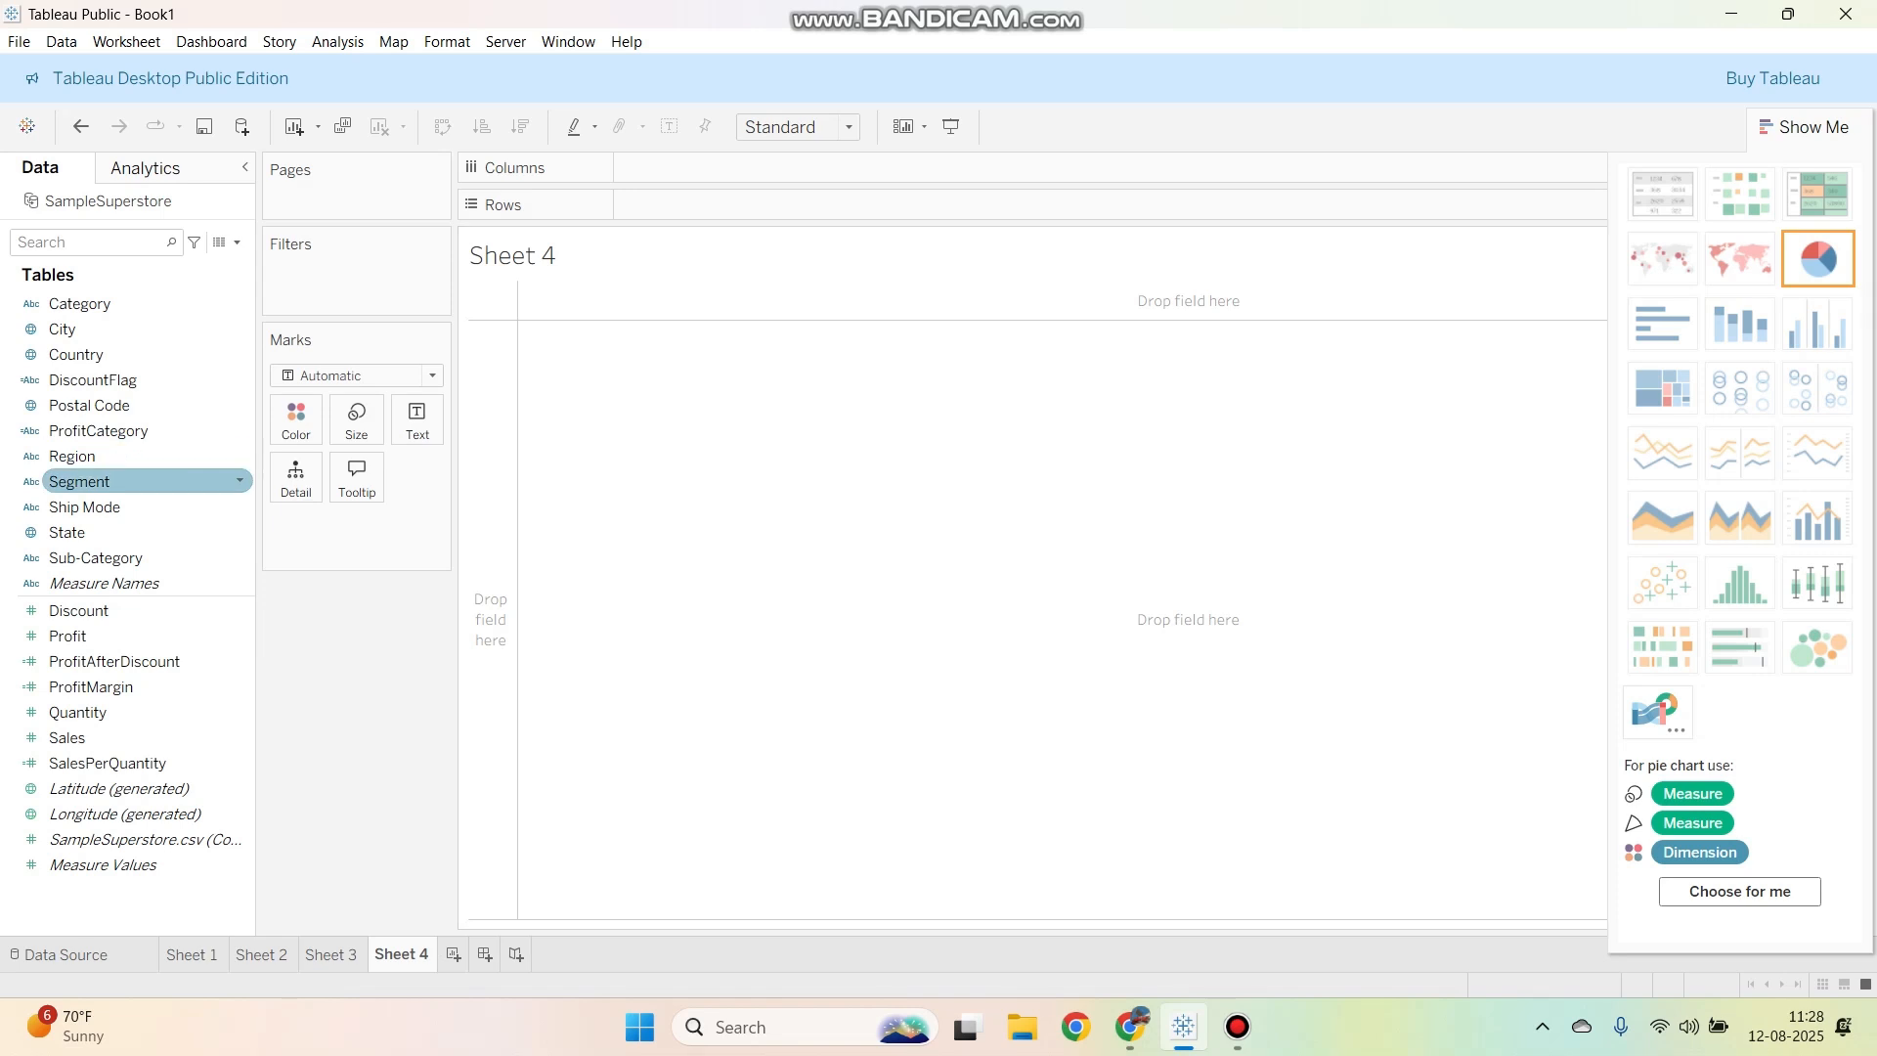
drag(68, 737, 879, 298)
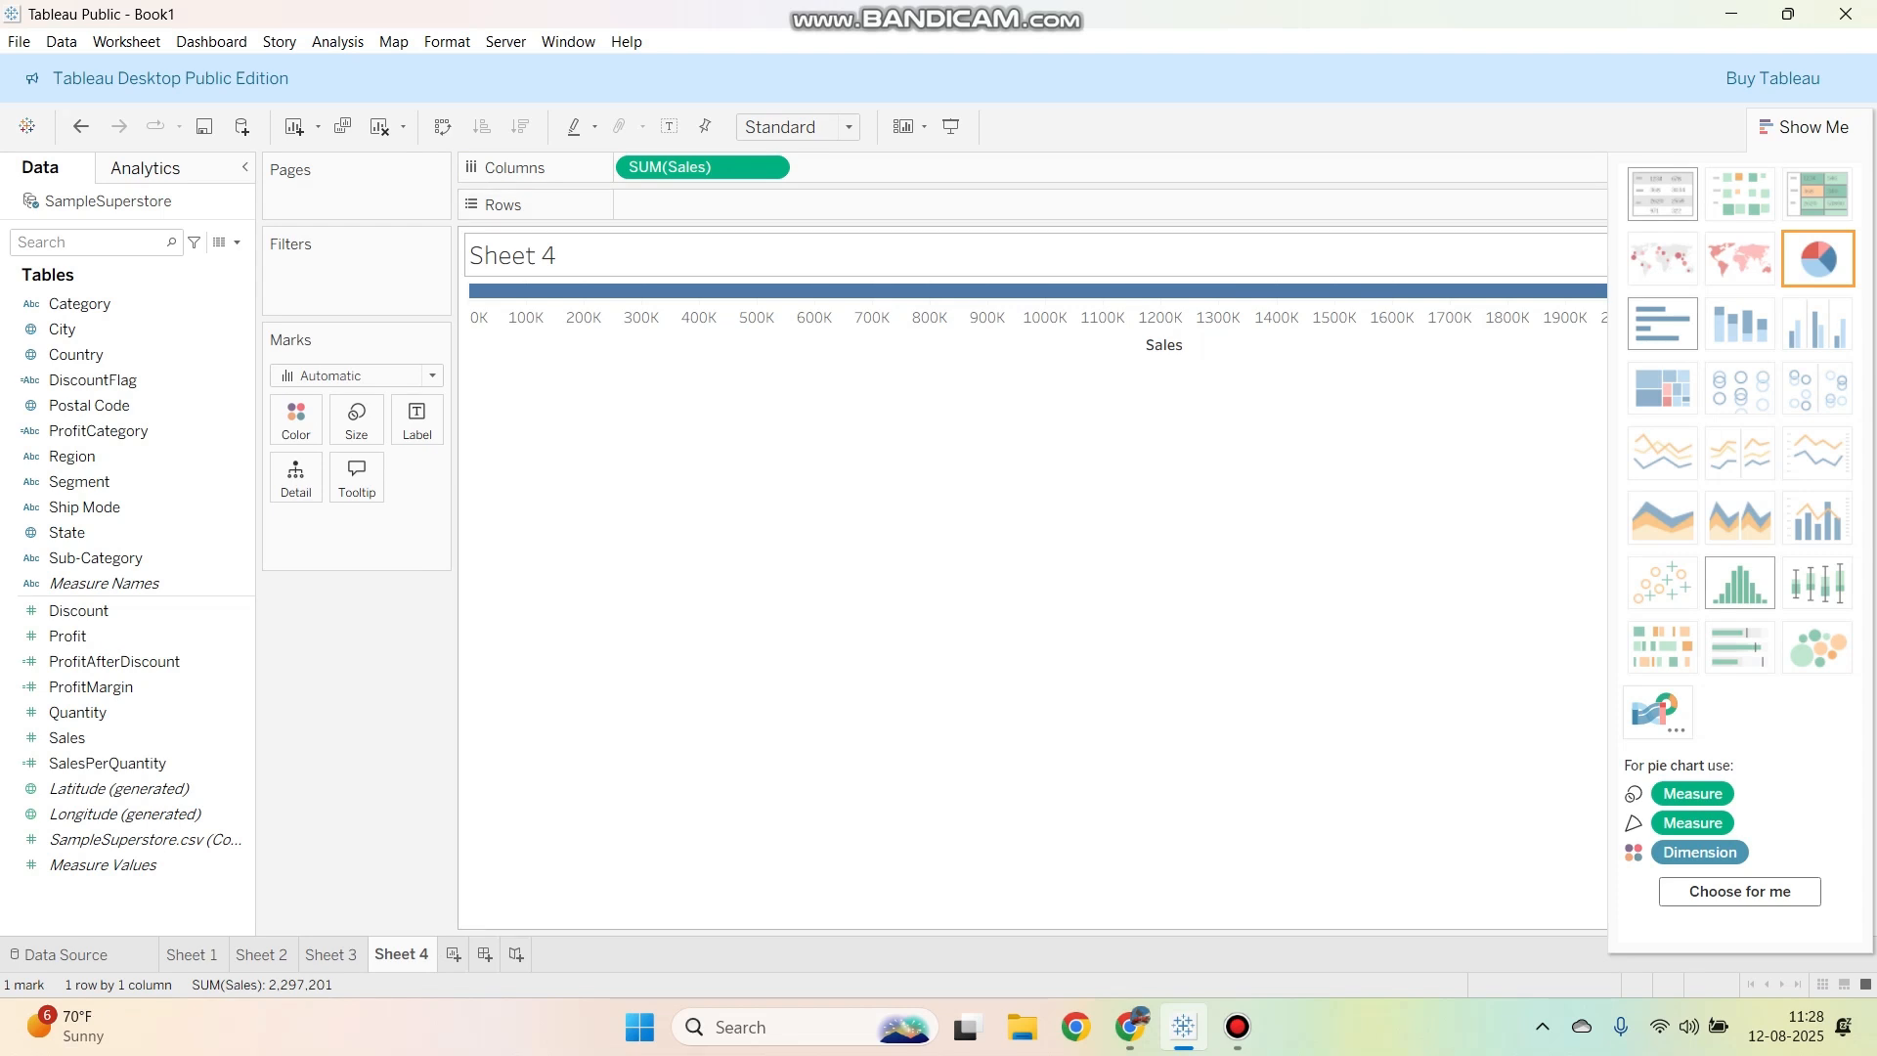
drag(91, 687, 701, 205)
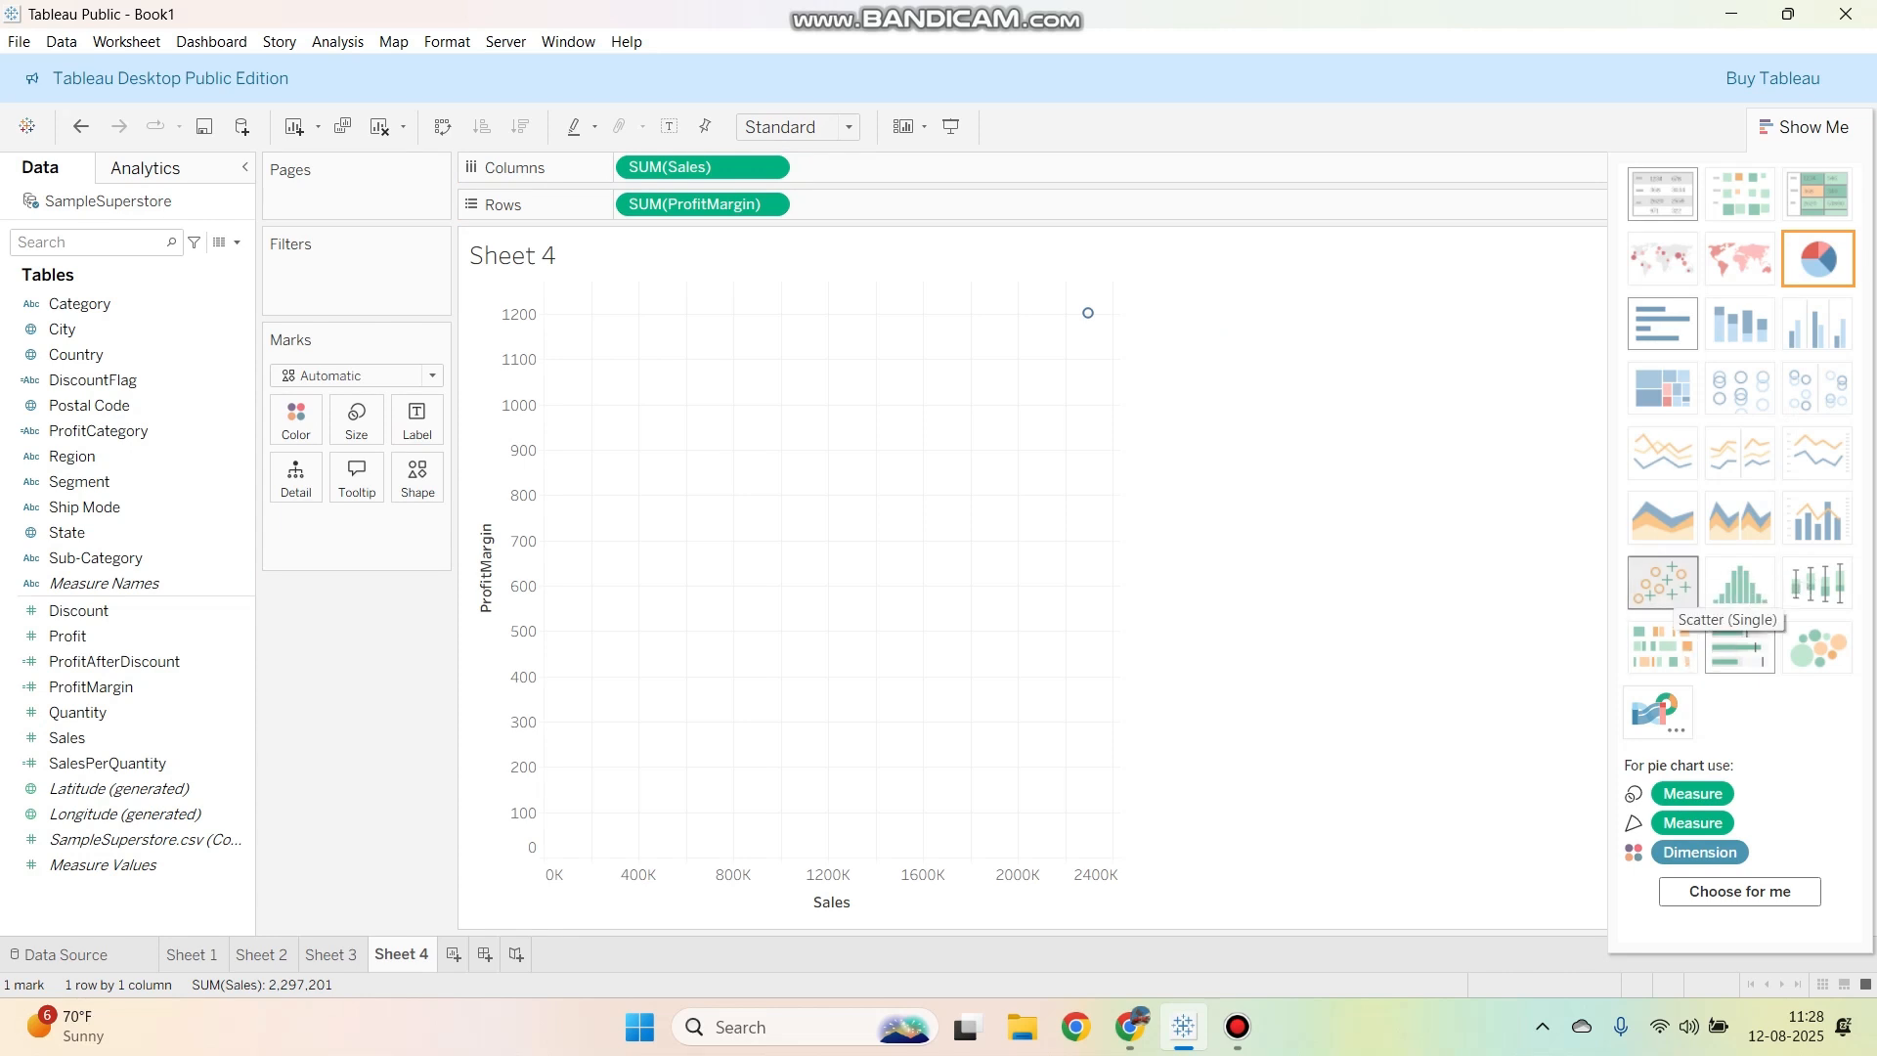
click(1662, 583)
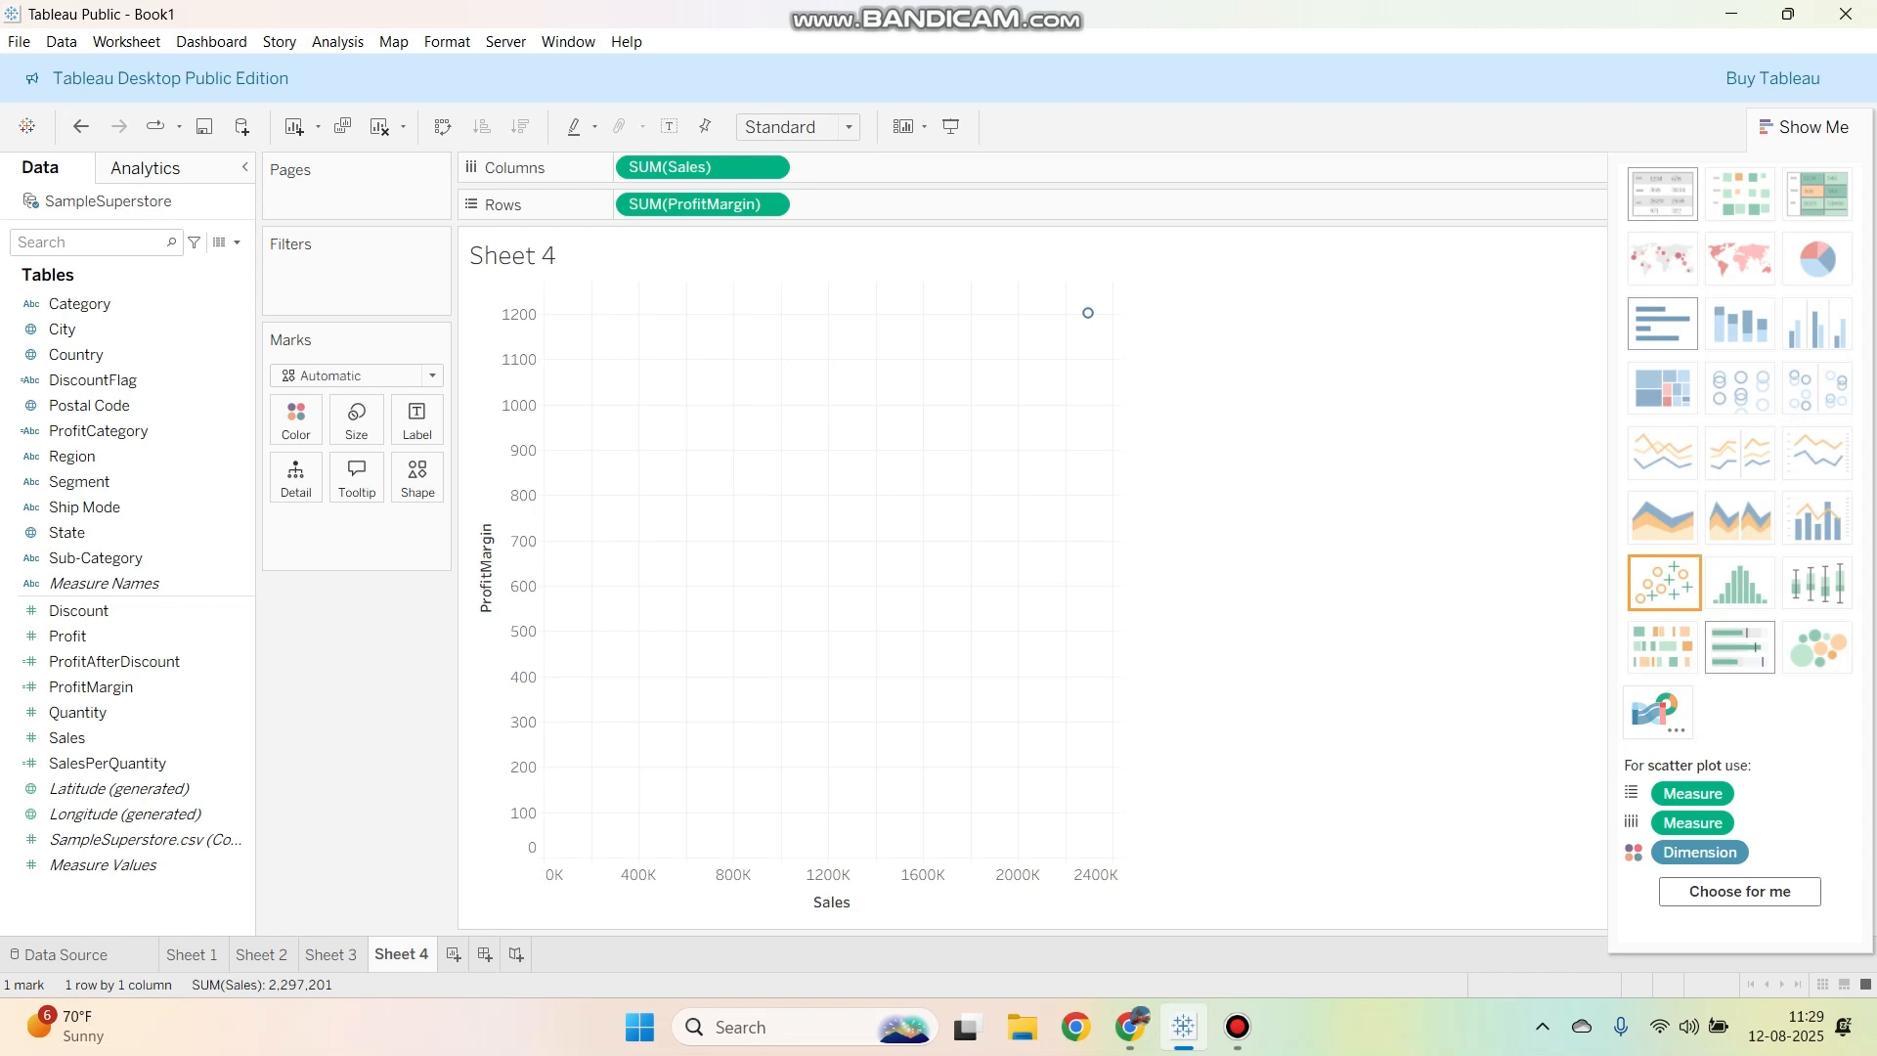
Step: Color the scatter plot marks on Sheet 4 by Category
drag(78, 303, 323, 529)
click(287, 530)
click(322, 559)
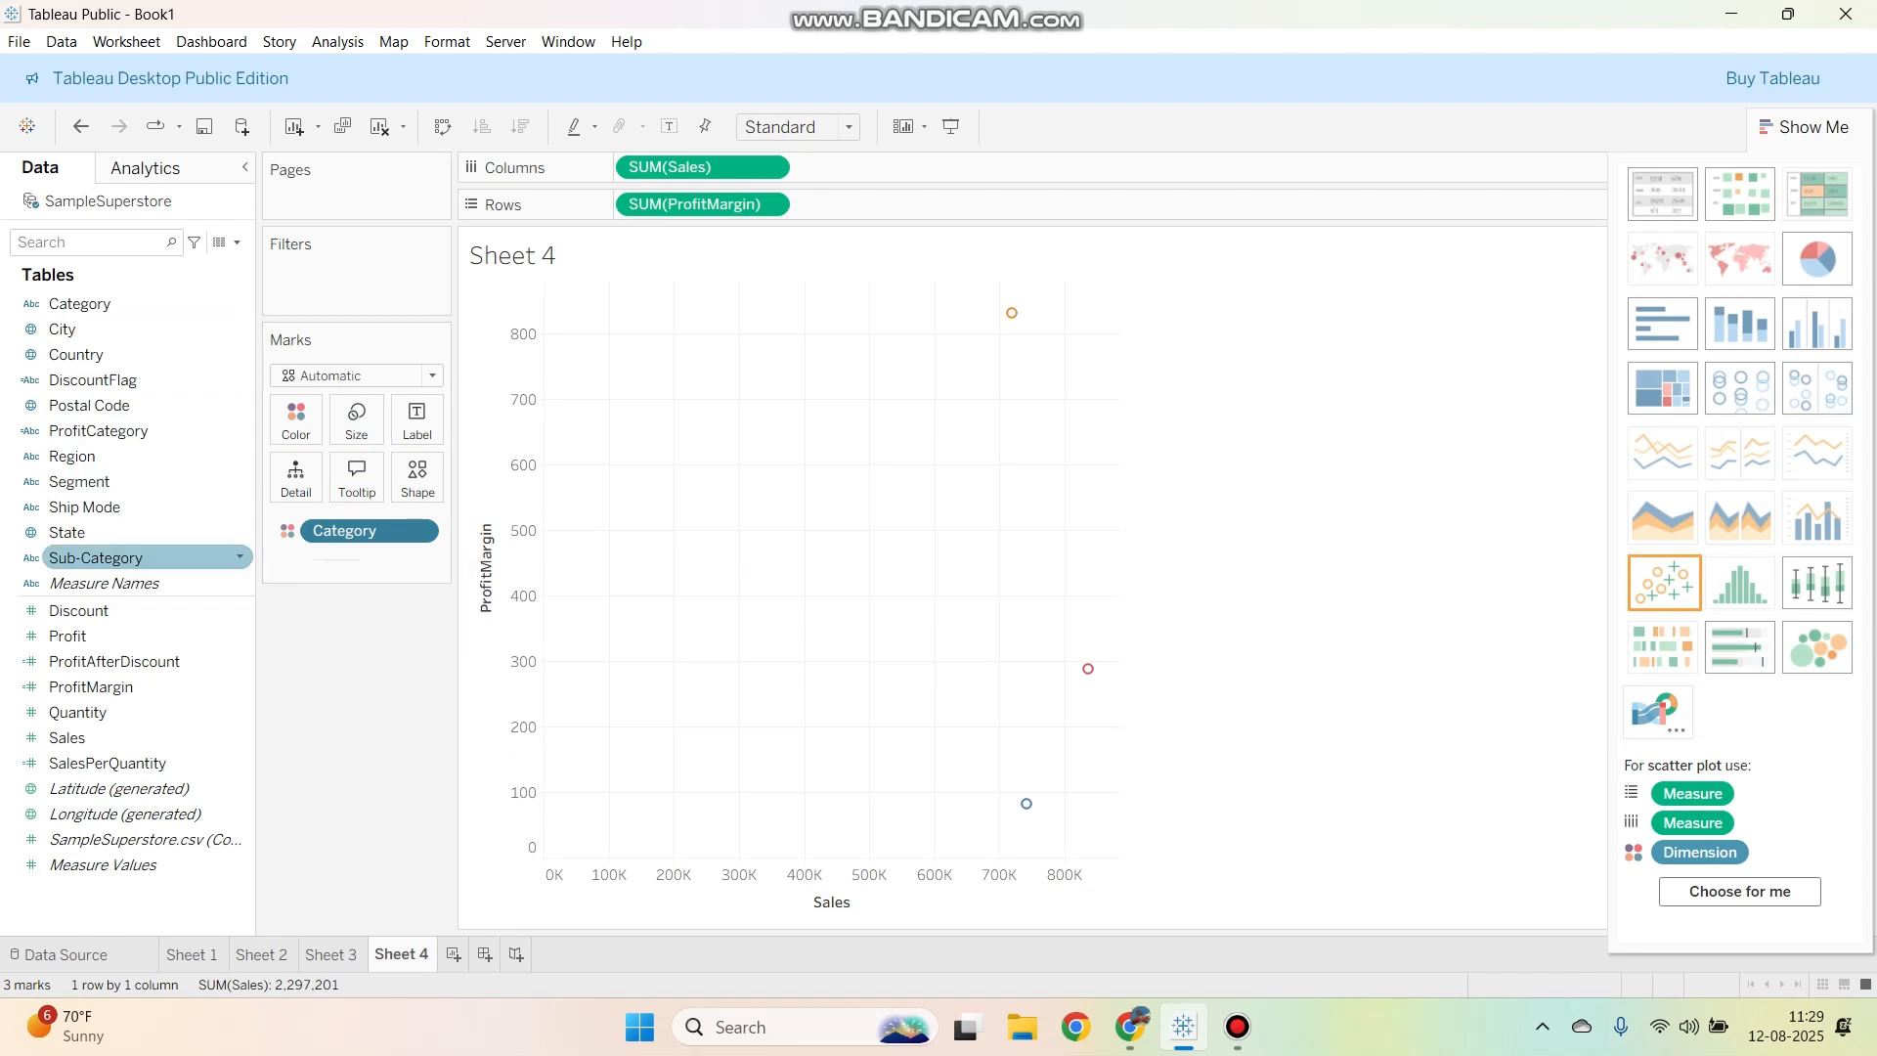
Step: Size the Sheet 4 scatter marks by Quantity and fine-tune the overall mark size
drag(78, 712, 354, 416)
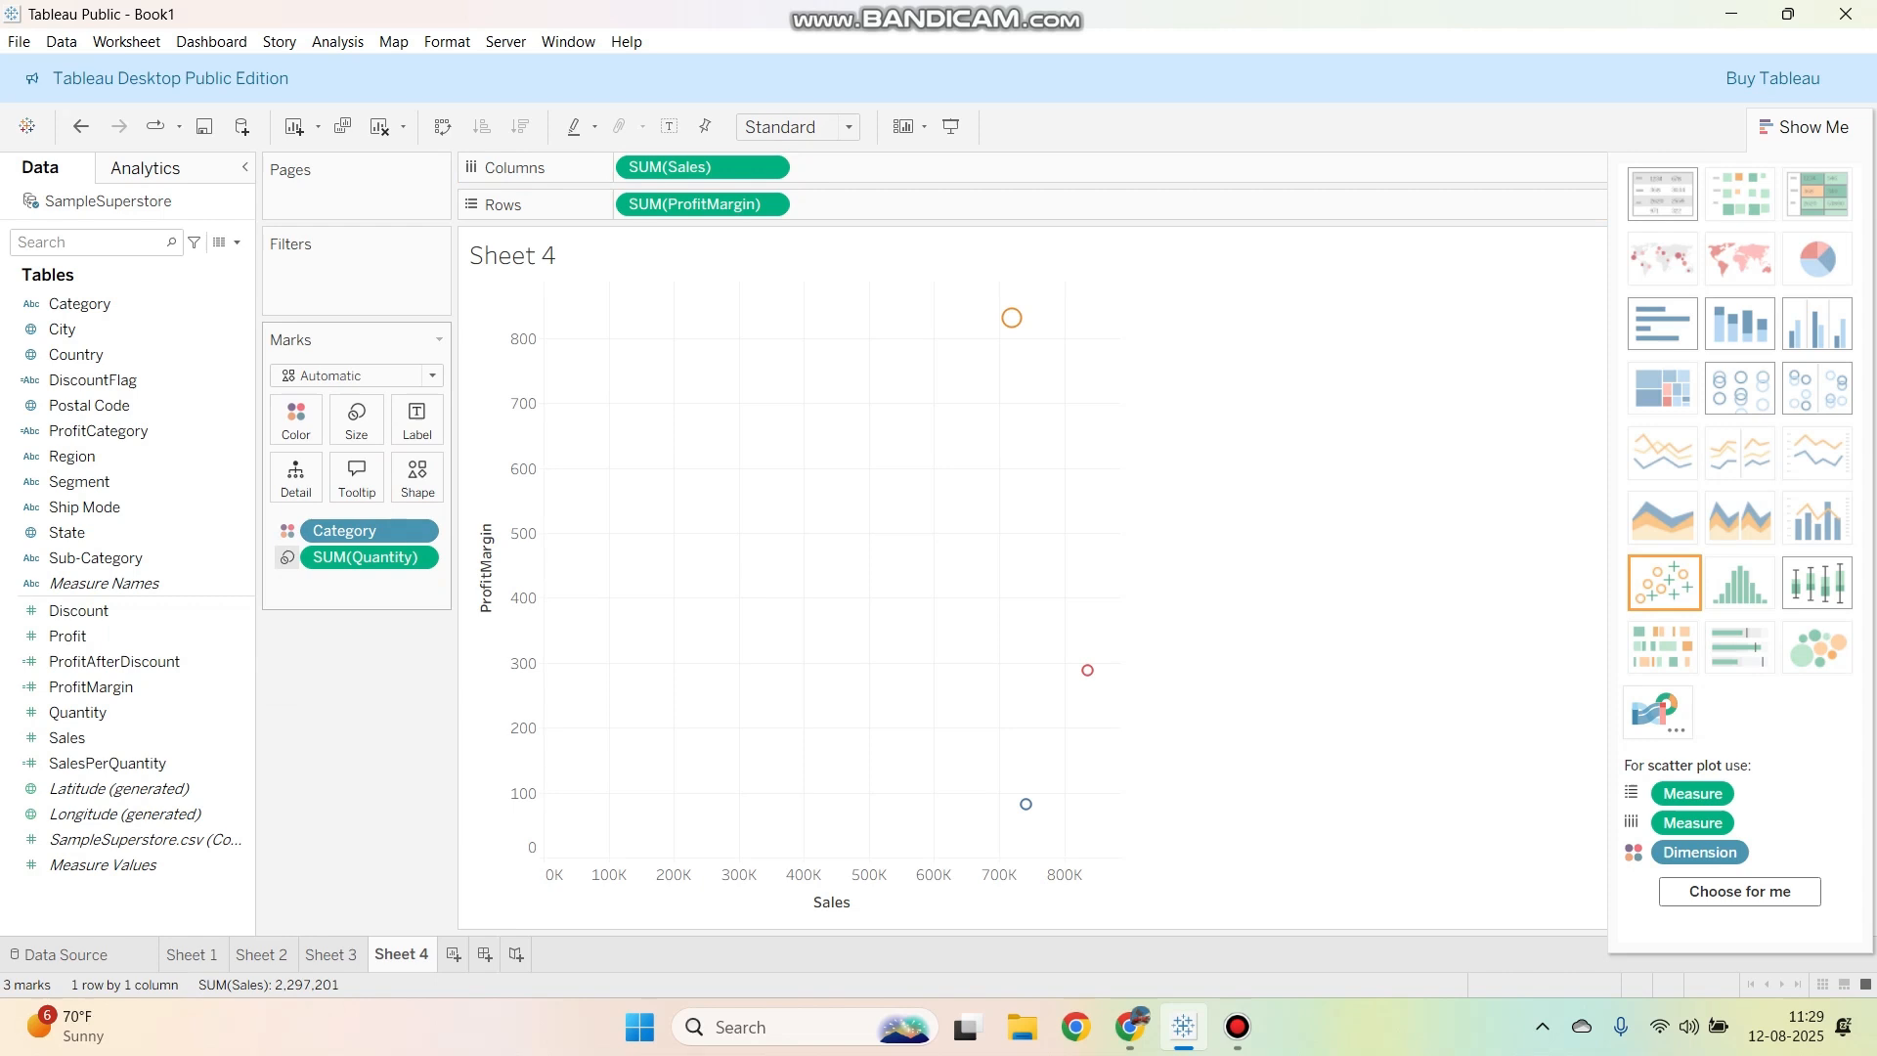
click(356, 418)
mouse_move(386, 475)
mouse_down()
mouse_move(510, 475)
mouse_move(391, 475)
mouse_up()
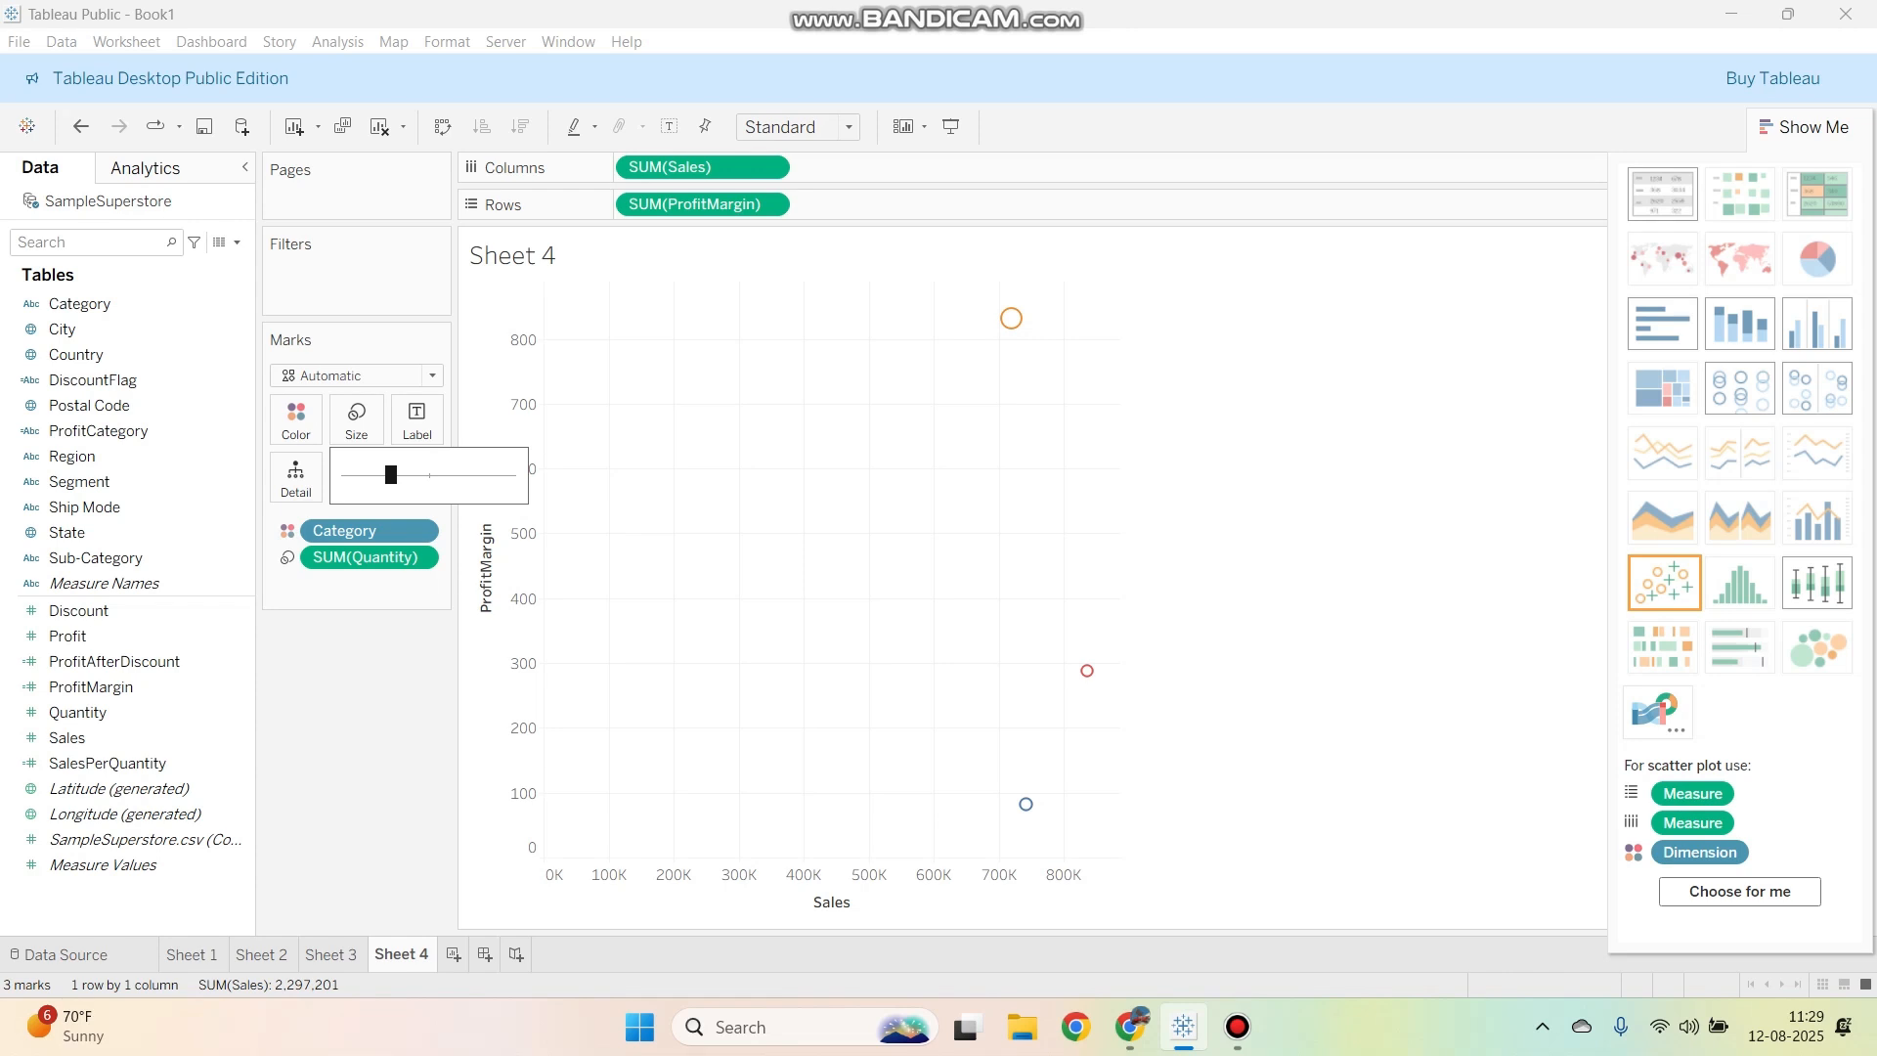
drag(391, 475, 391, 475)
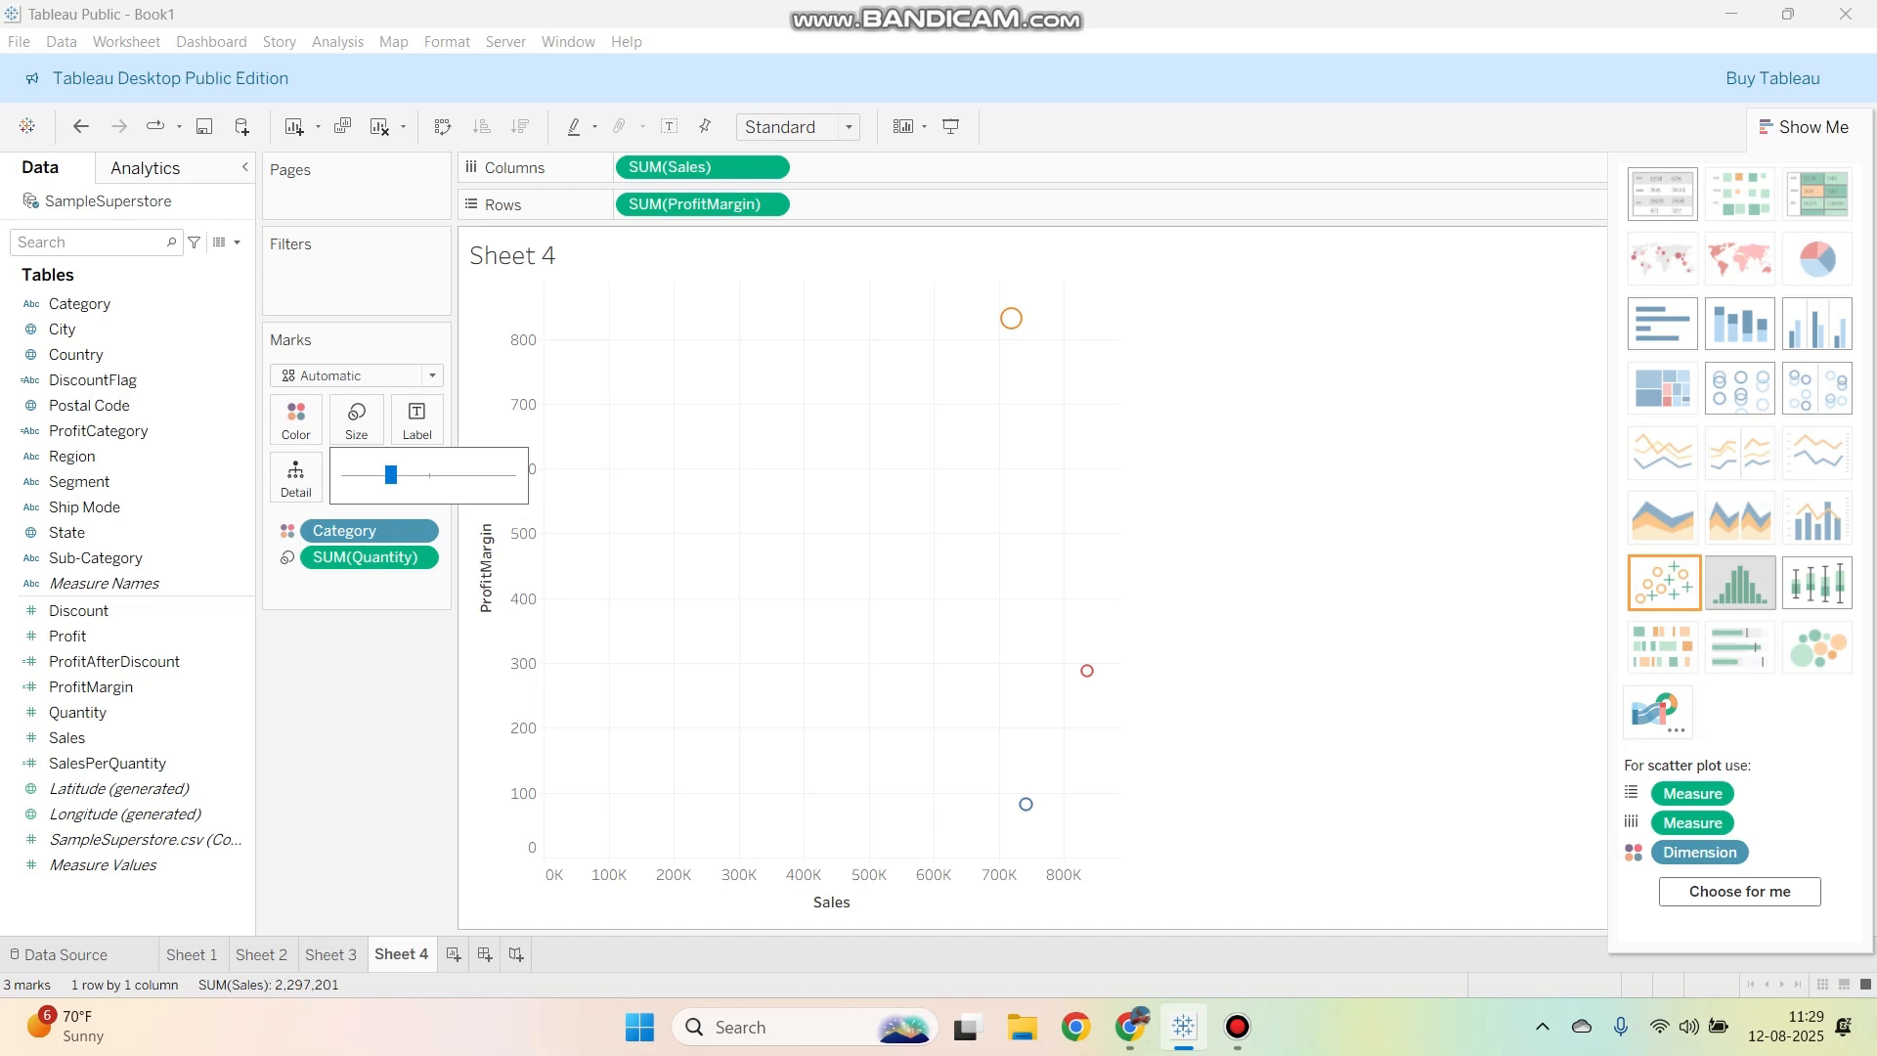
key(Escape)
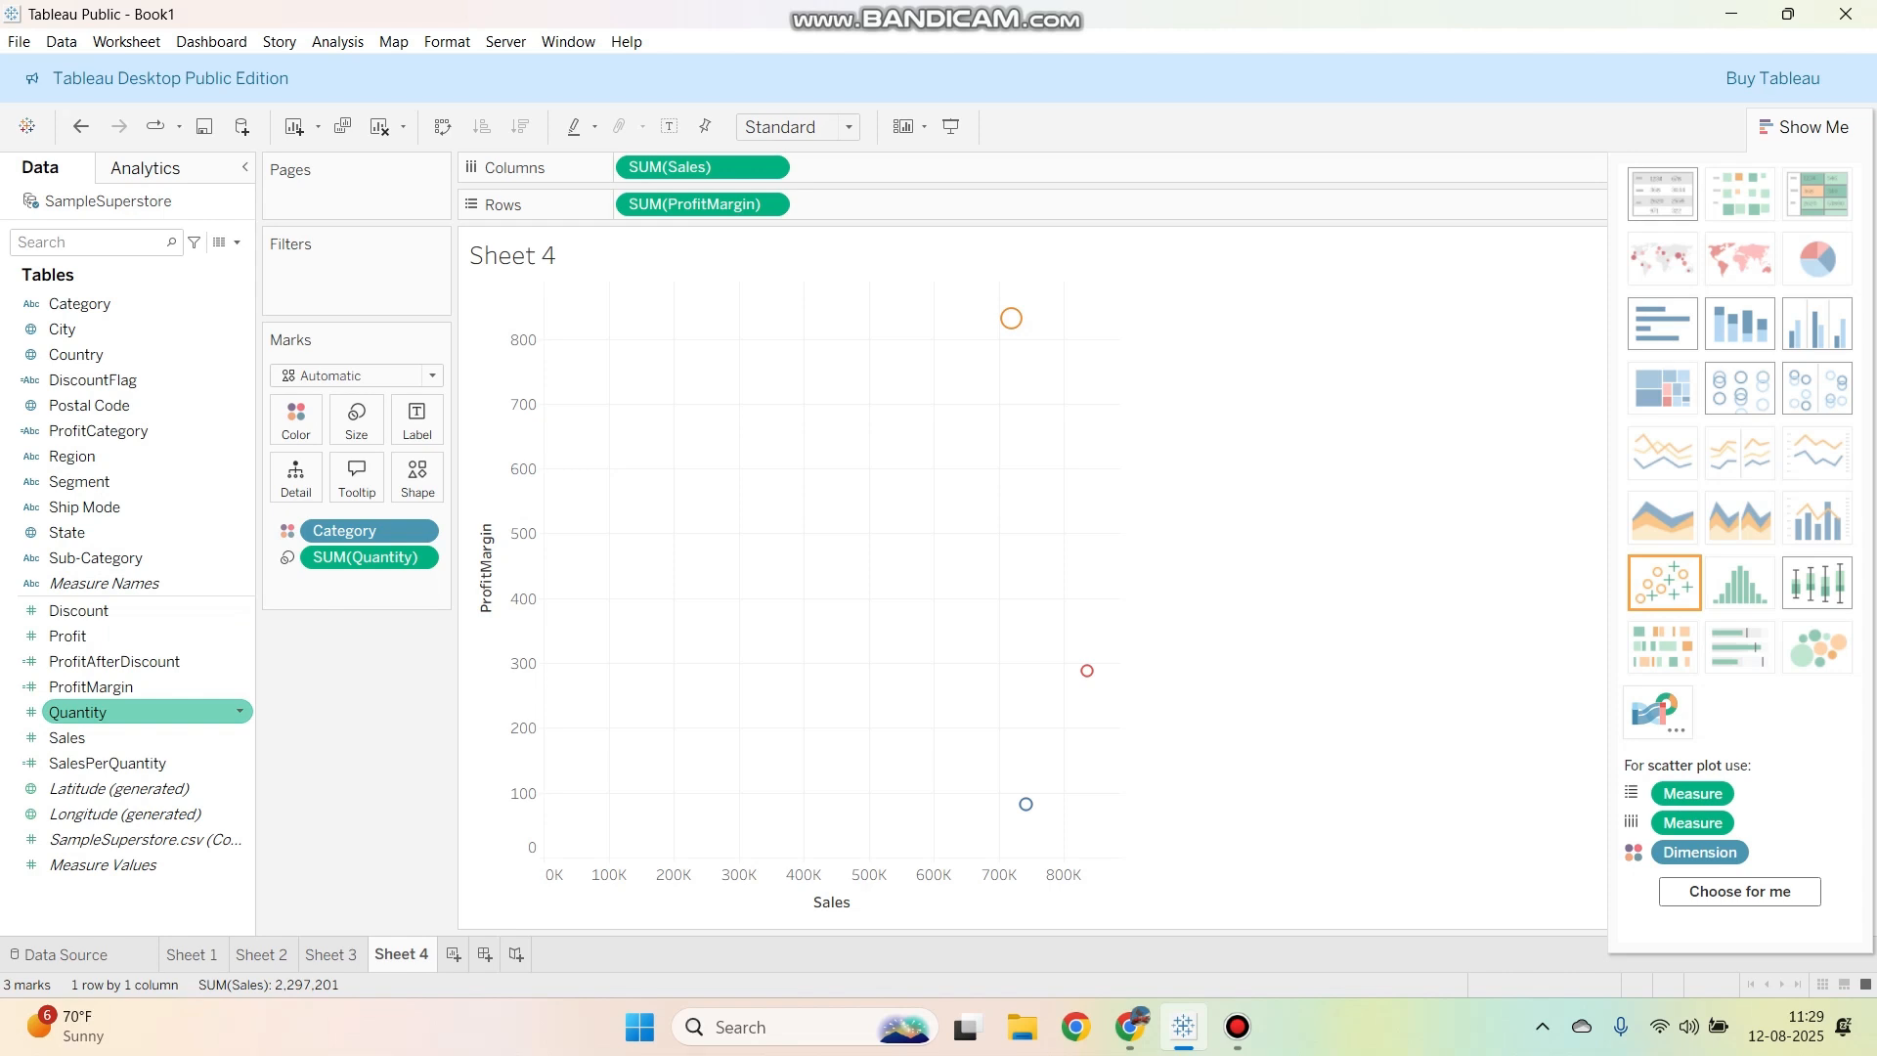
Step: Add Sub-Category as detail to the scatter plot and filter Region to East and South
drag(96, 557, 295, 477)
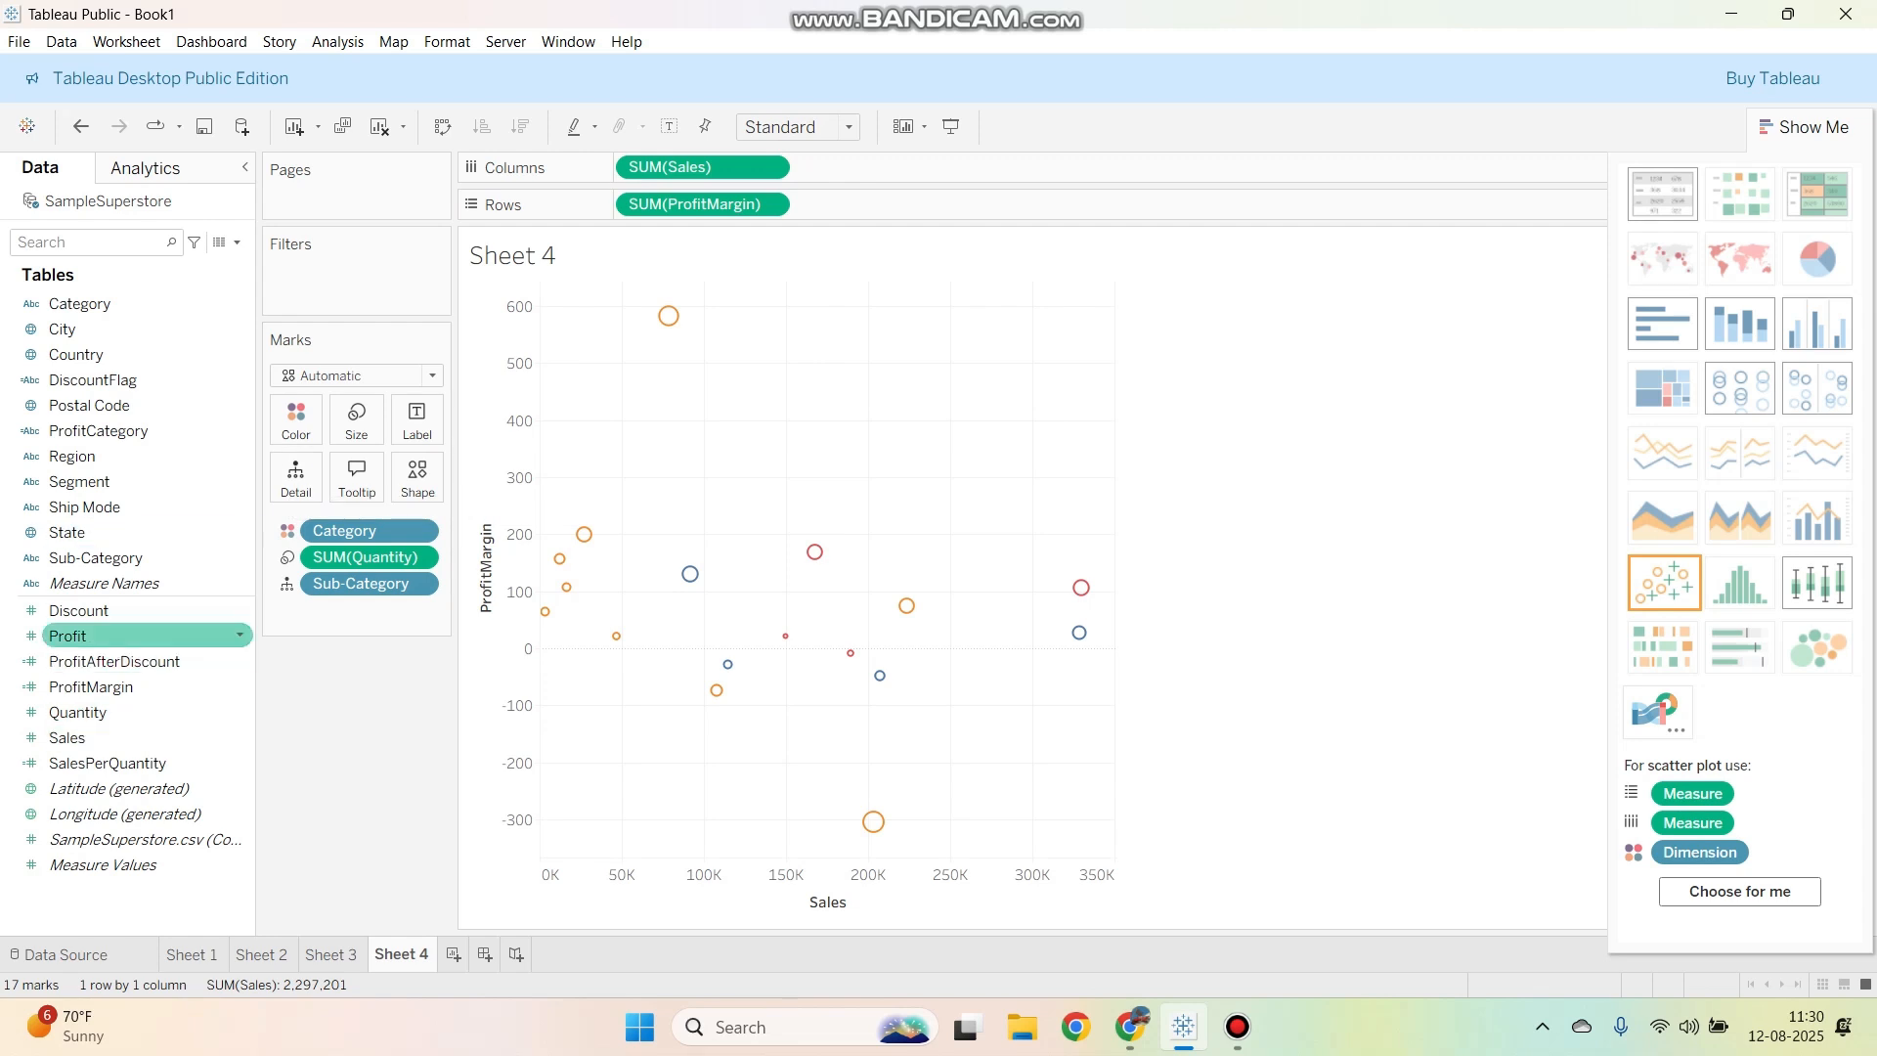
drag(98, 457, 299, 272)
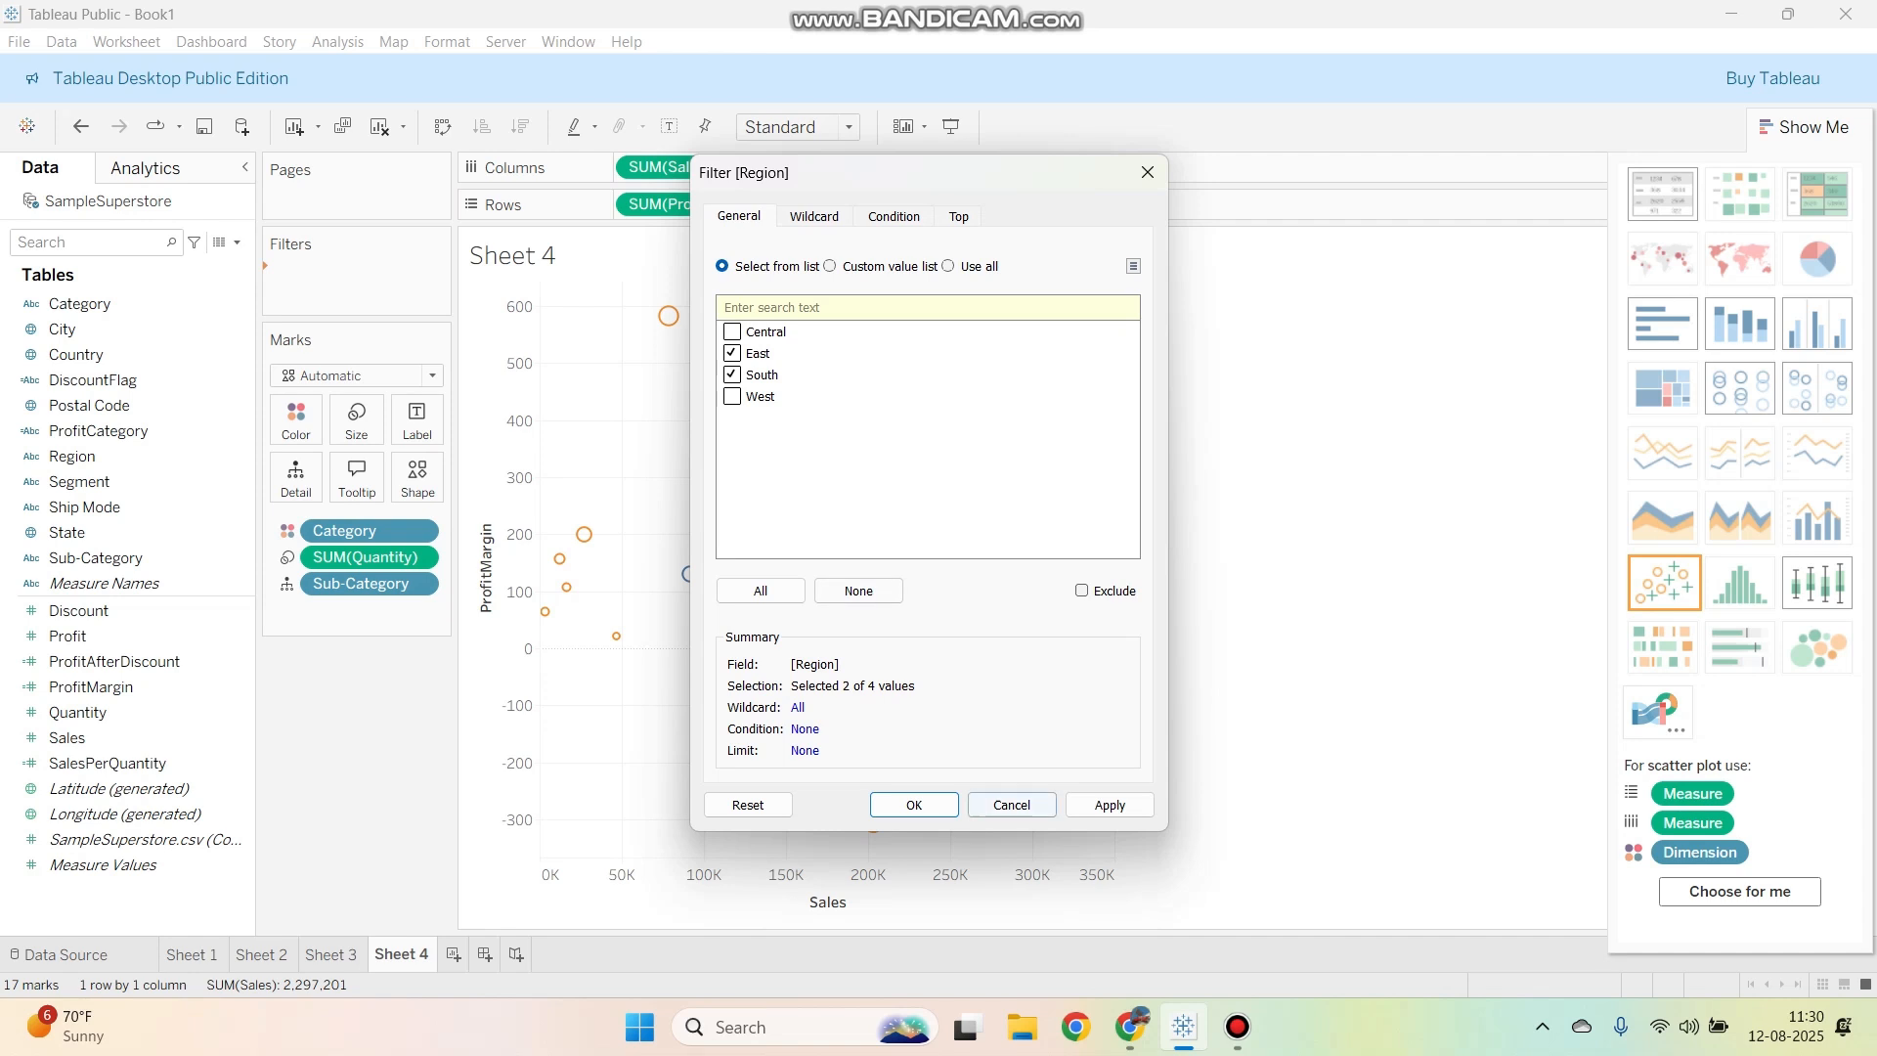
click(914, 804)
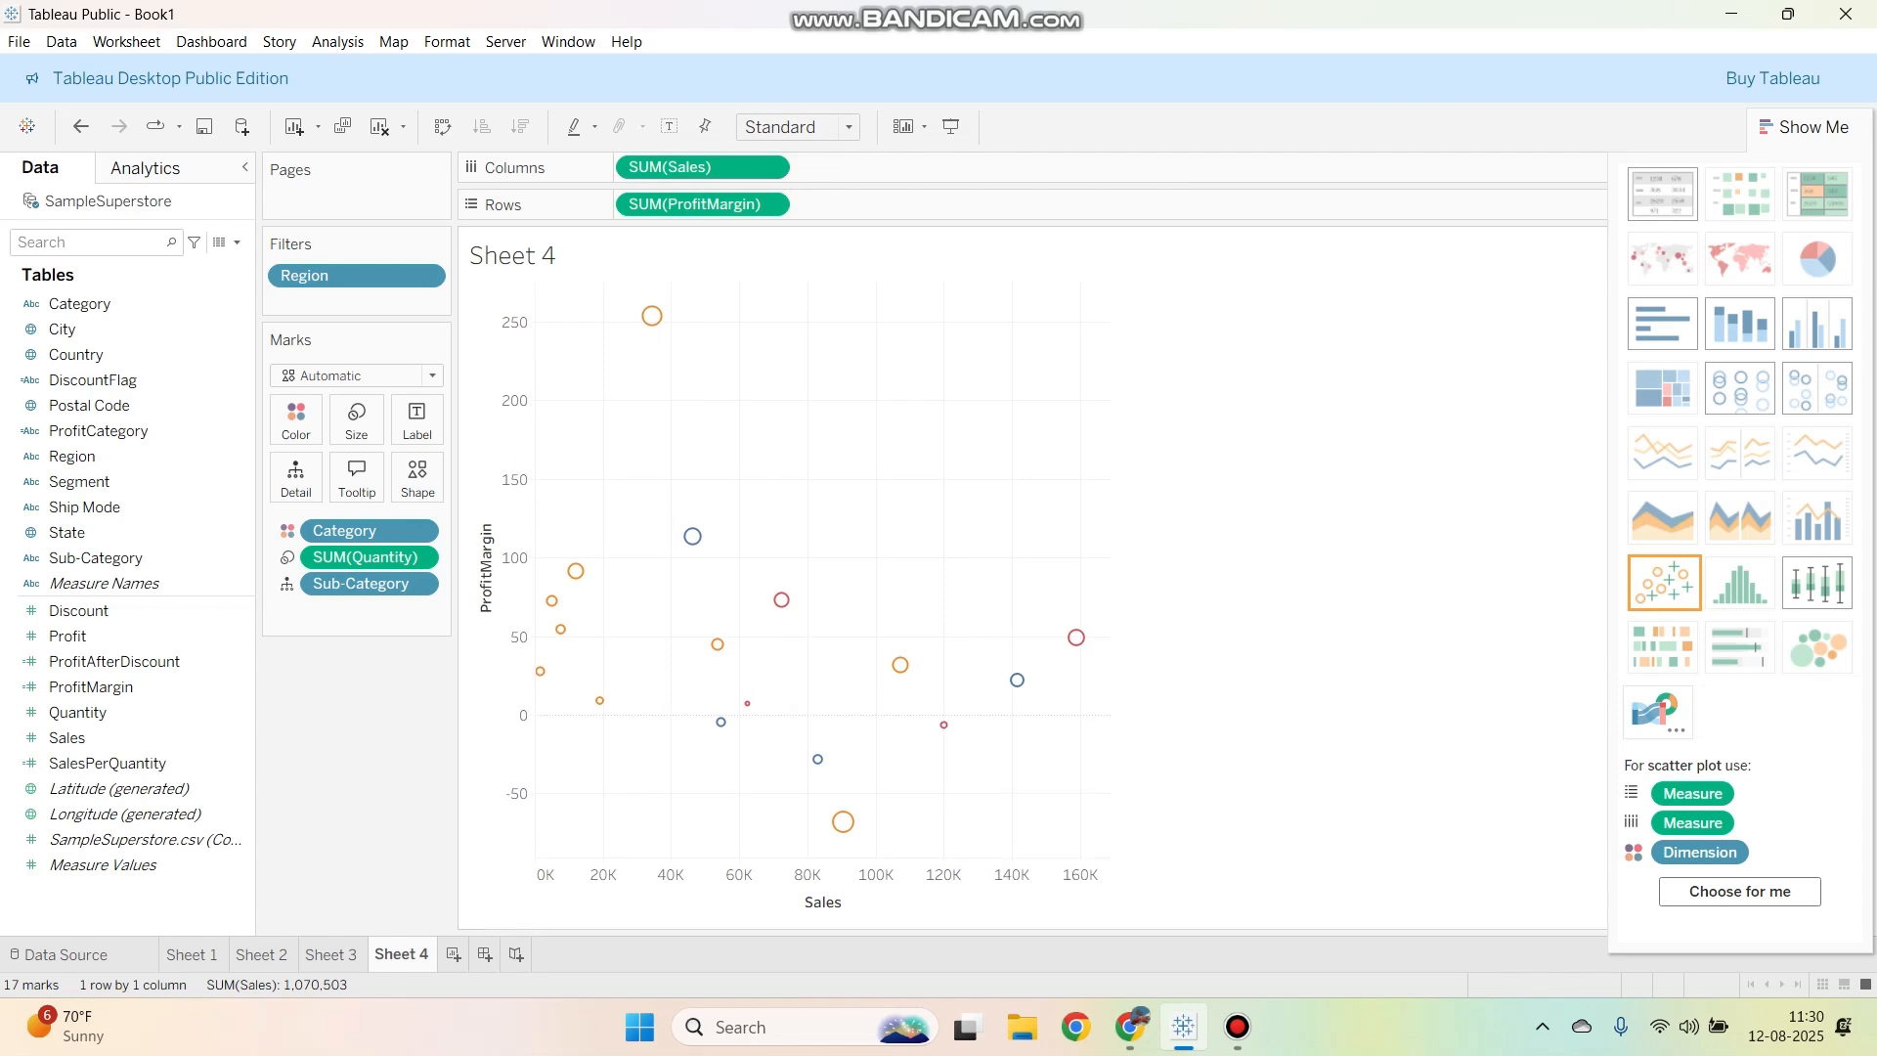
mouse_move(1077, 637)
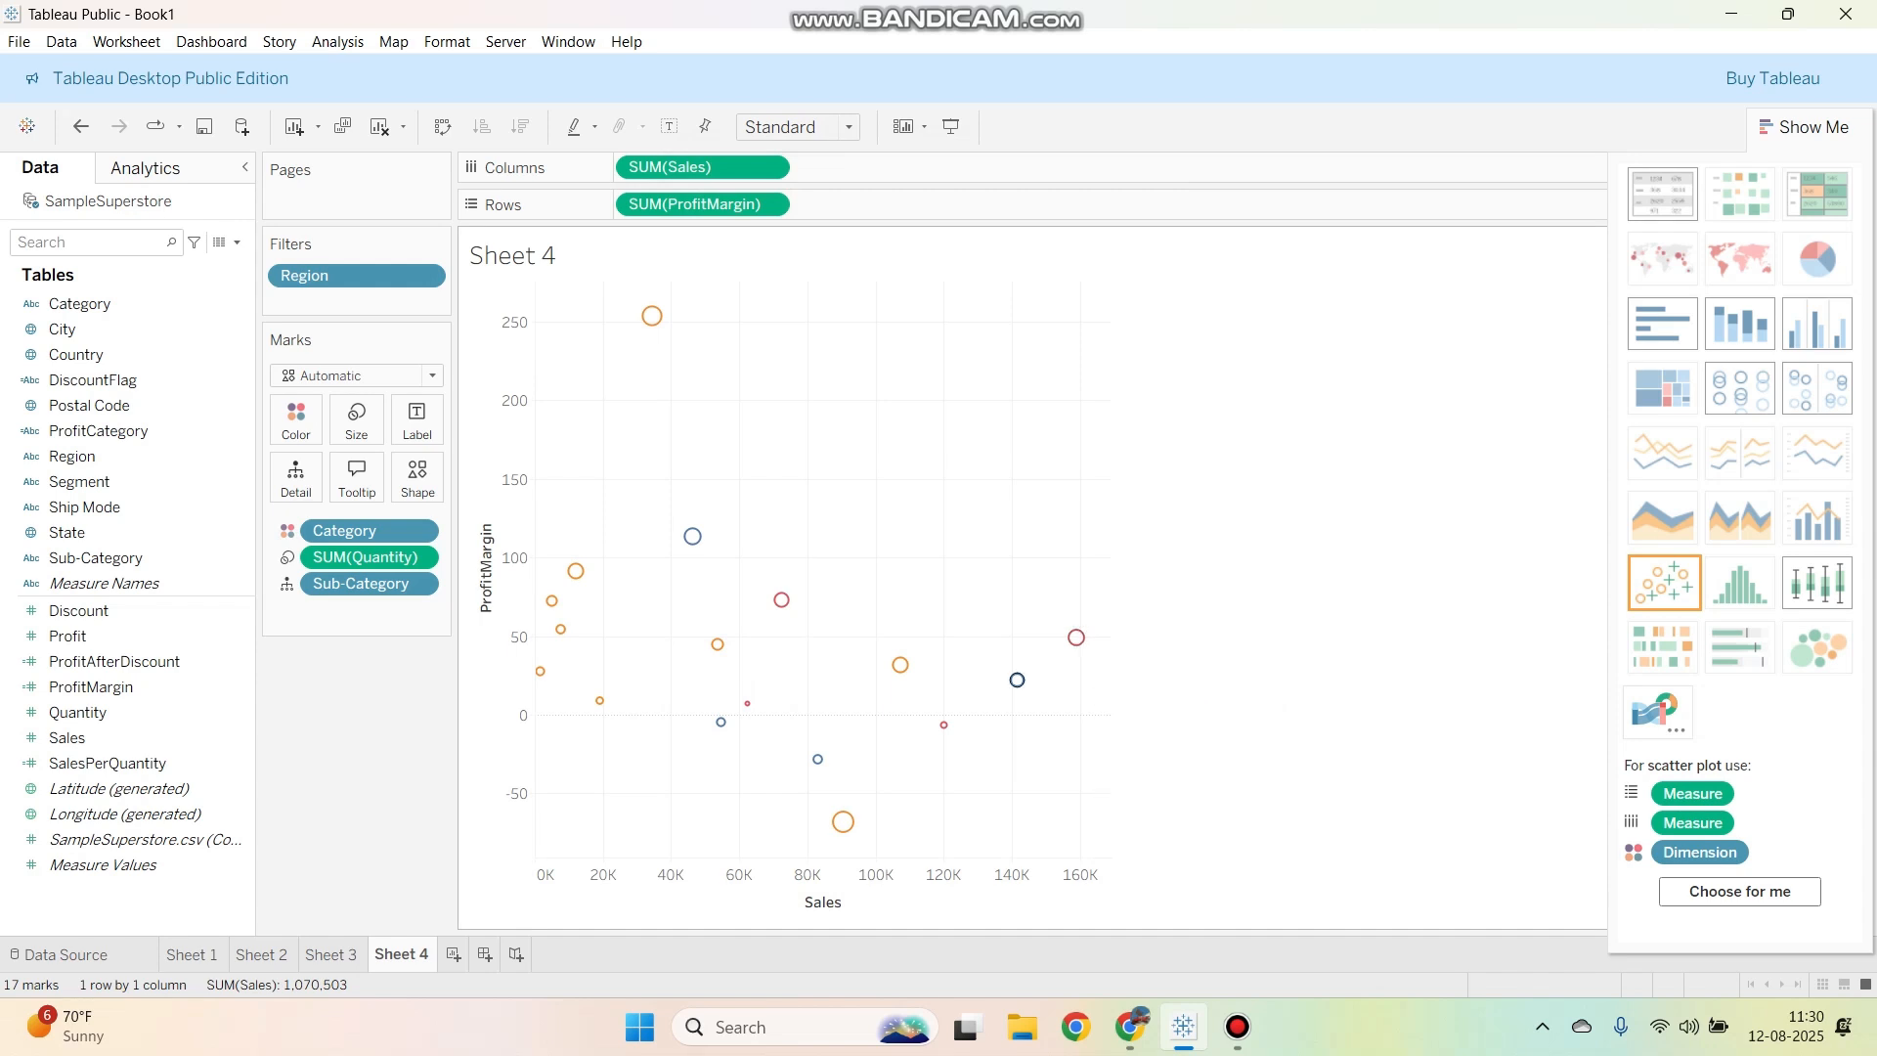
mouse_move(1016, 679)
mouse_move(901, 665)
Step: Add a new worksheet and build a map of the State field on it
key(ctrl+m)
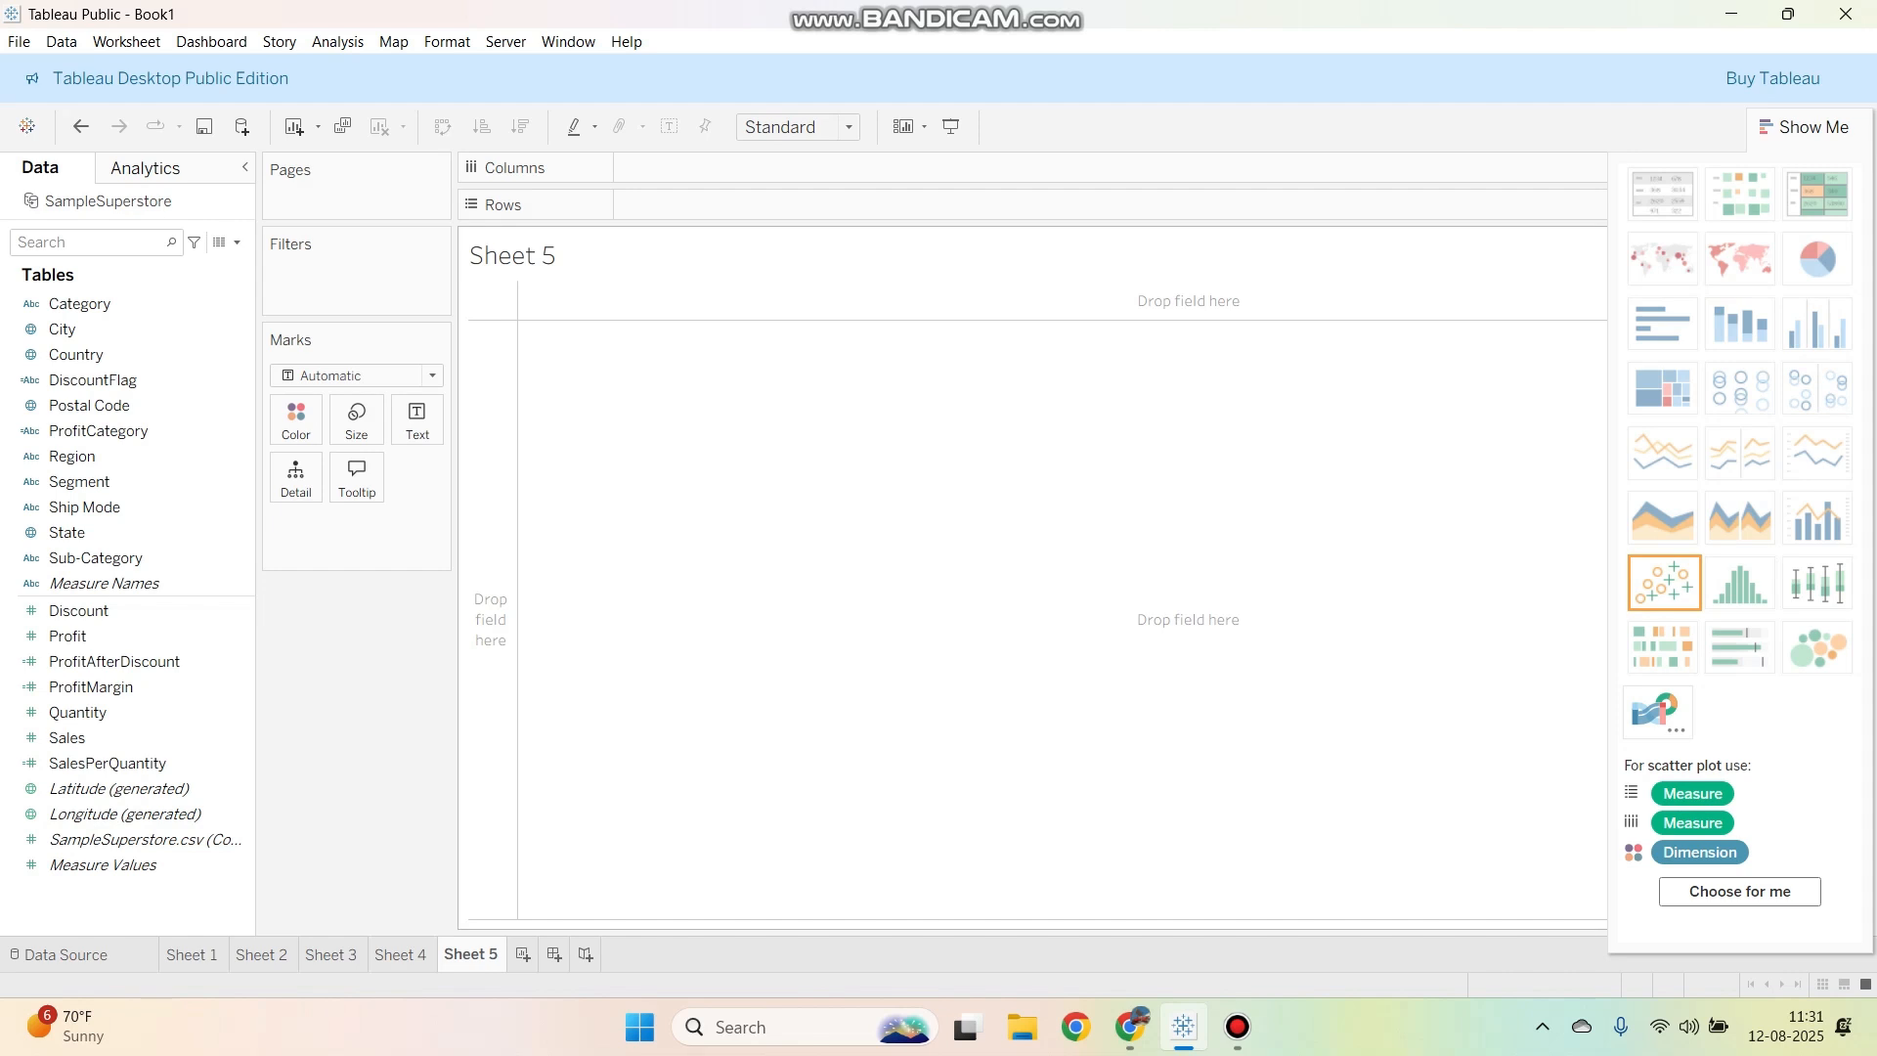
click(1664, 259)
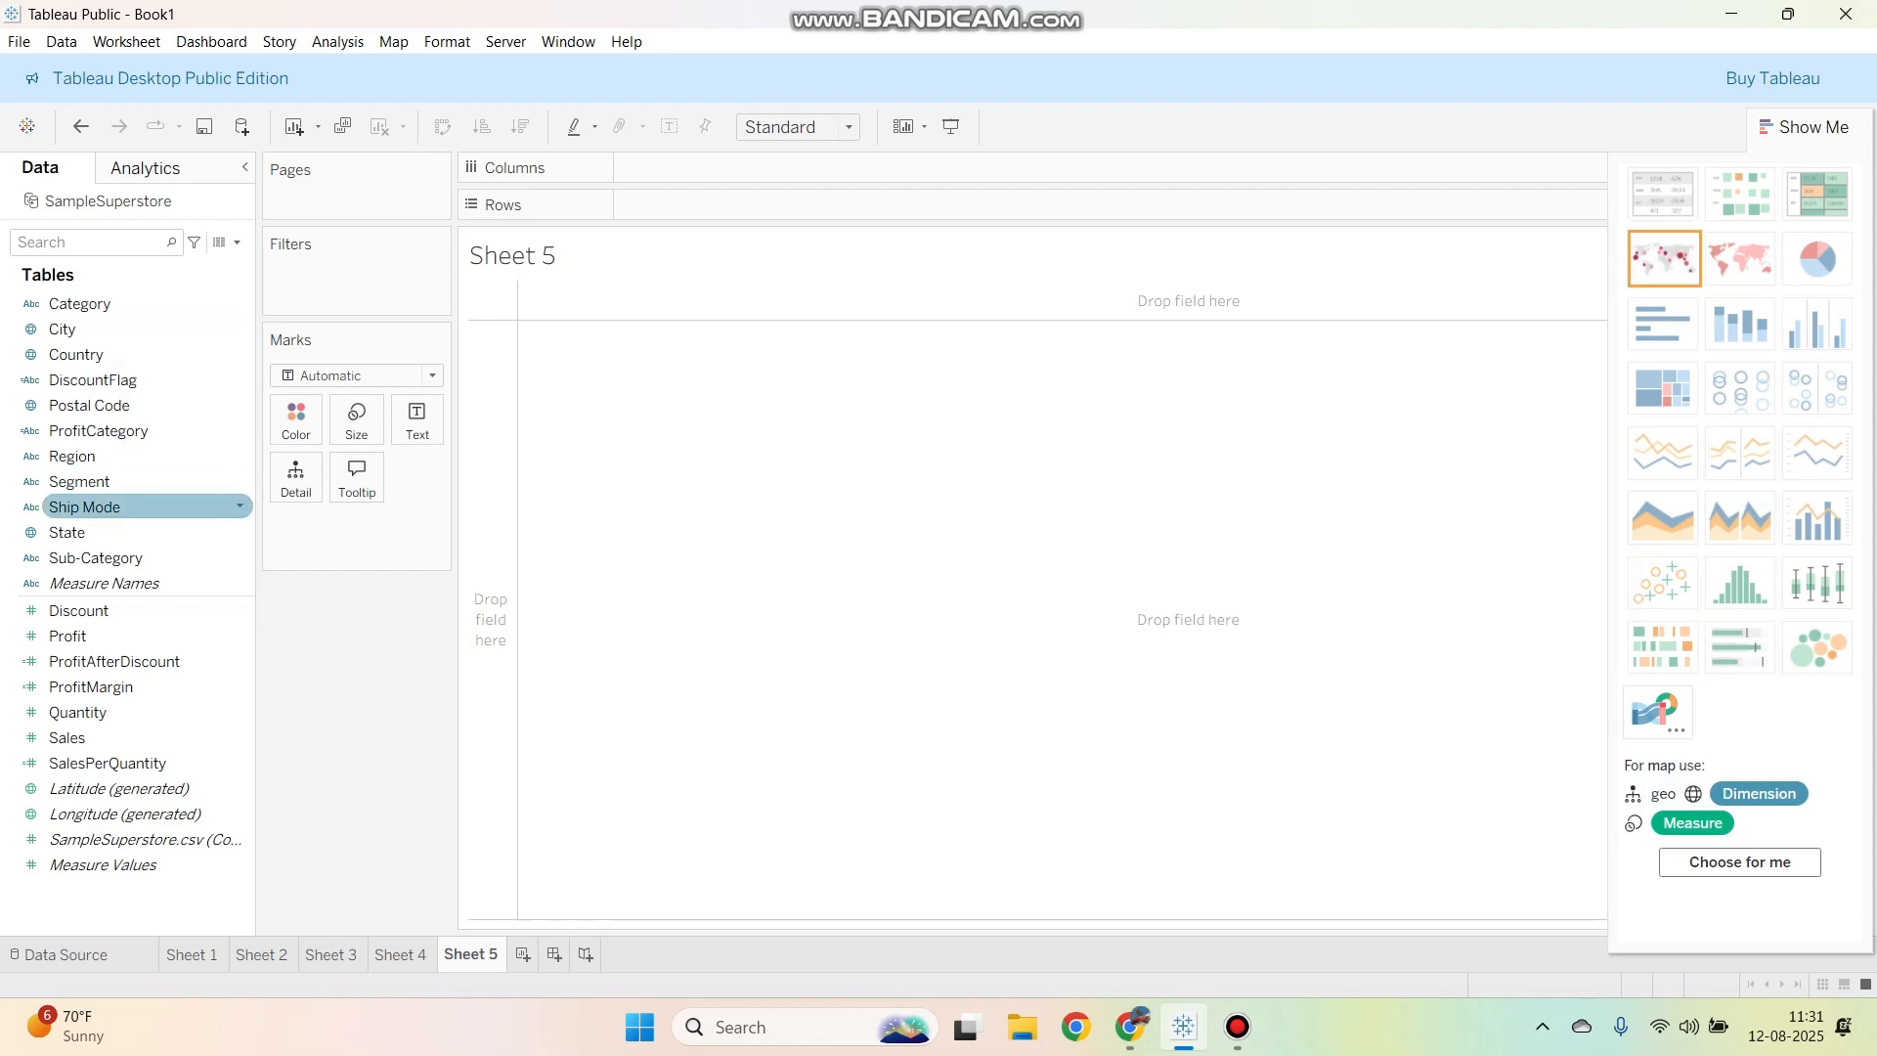
double_click(88, 531)
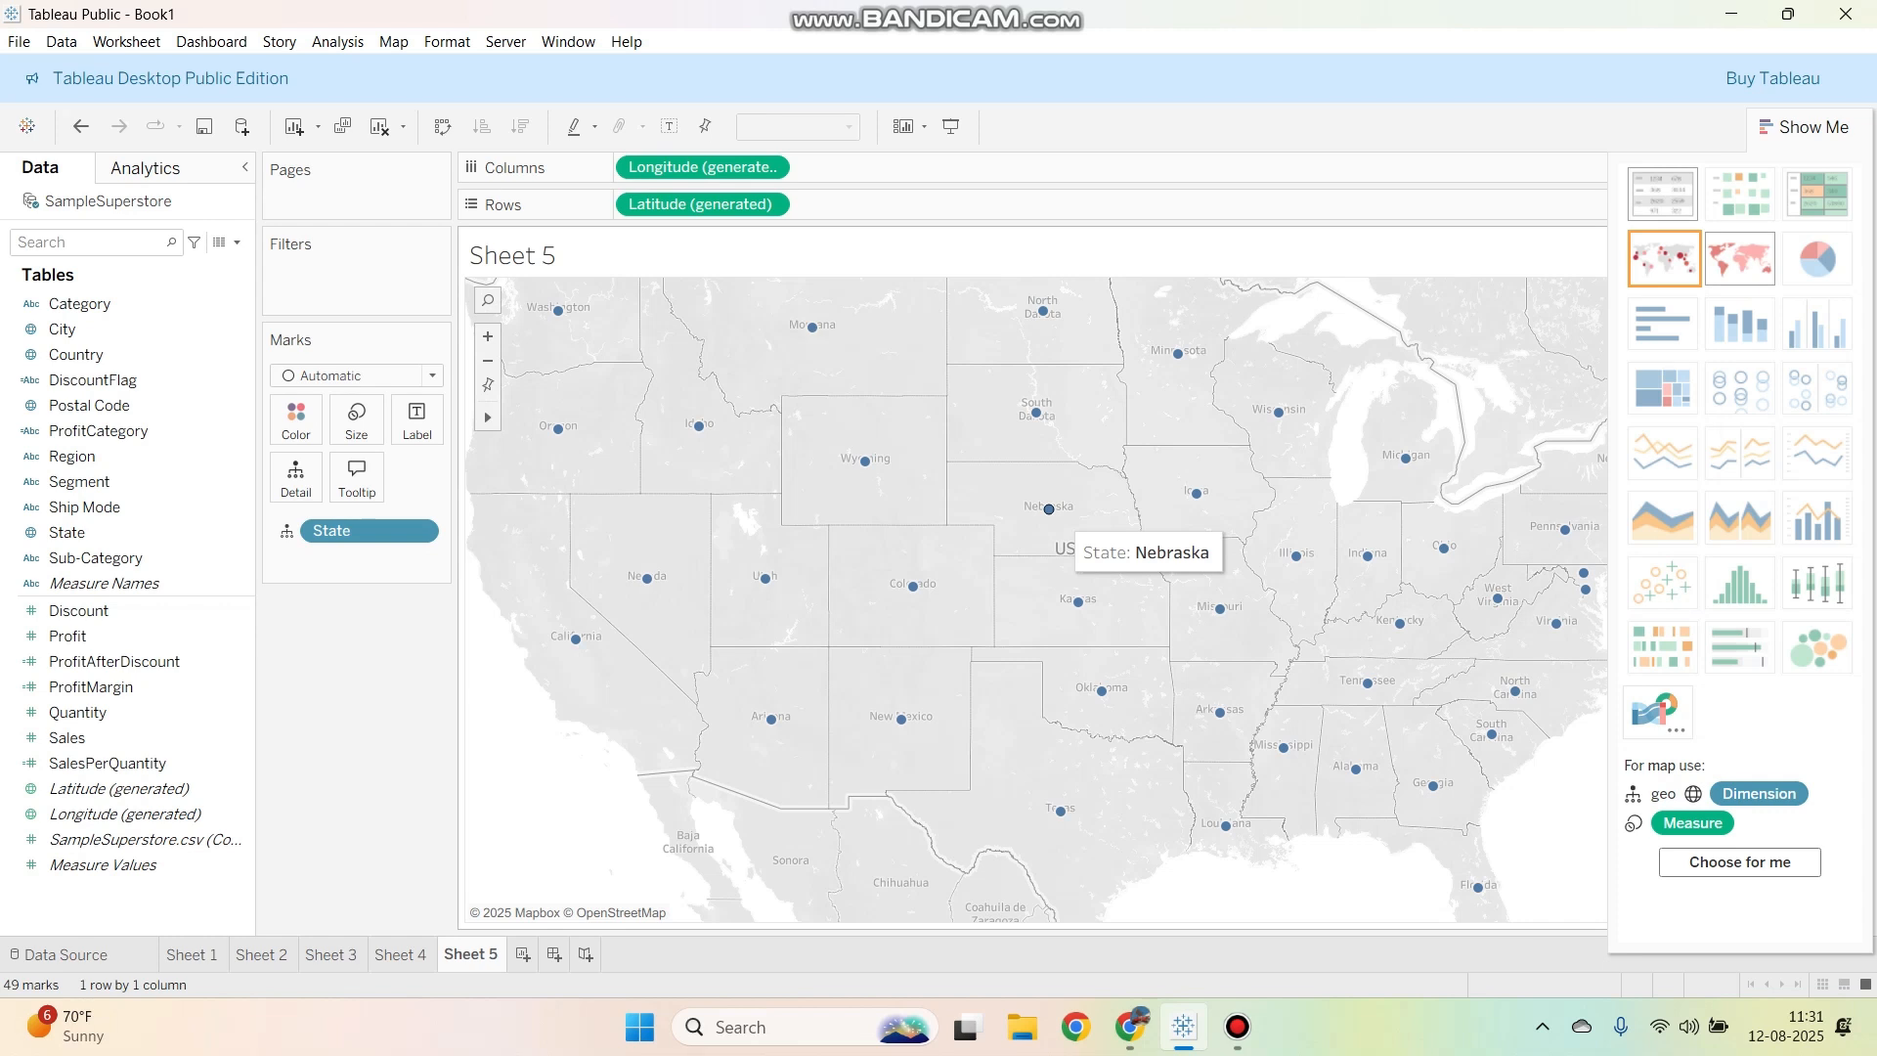
Step: Color the states on the Sheet 5 map by ProfitAfterDiscount
click(127, 661)
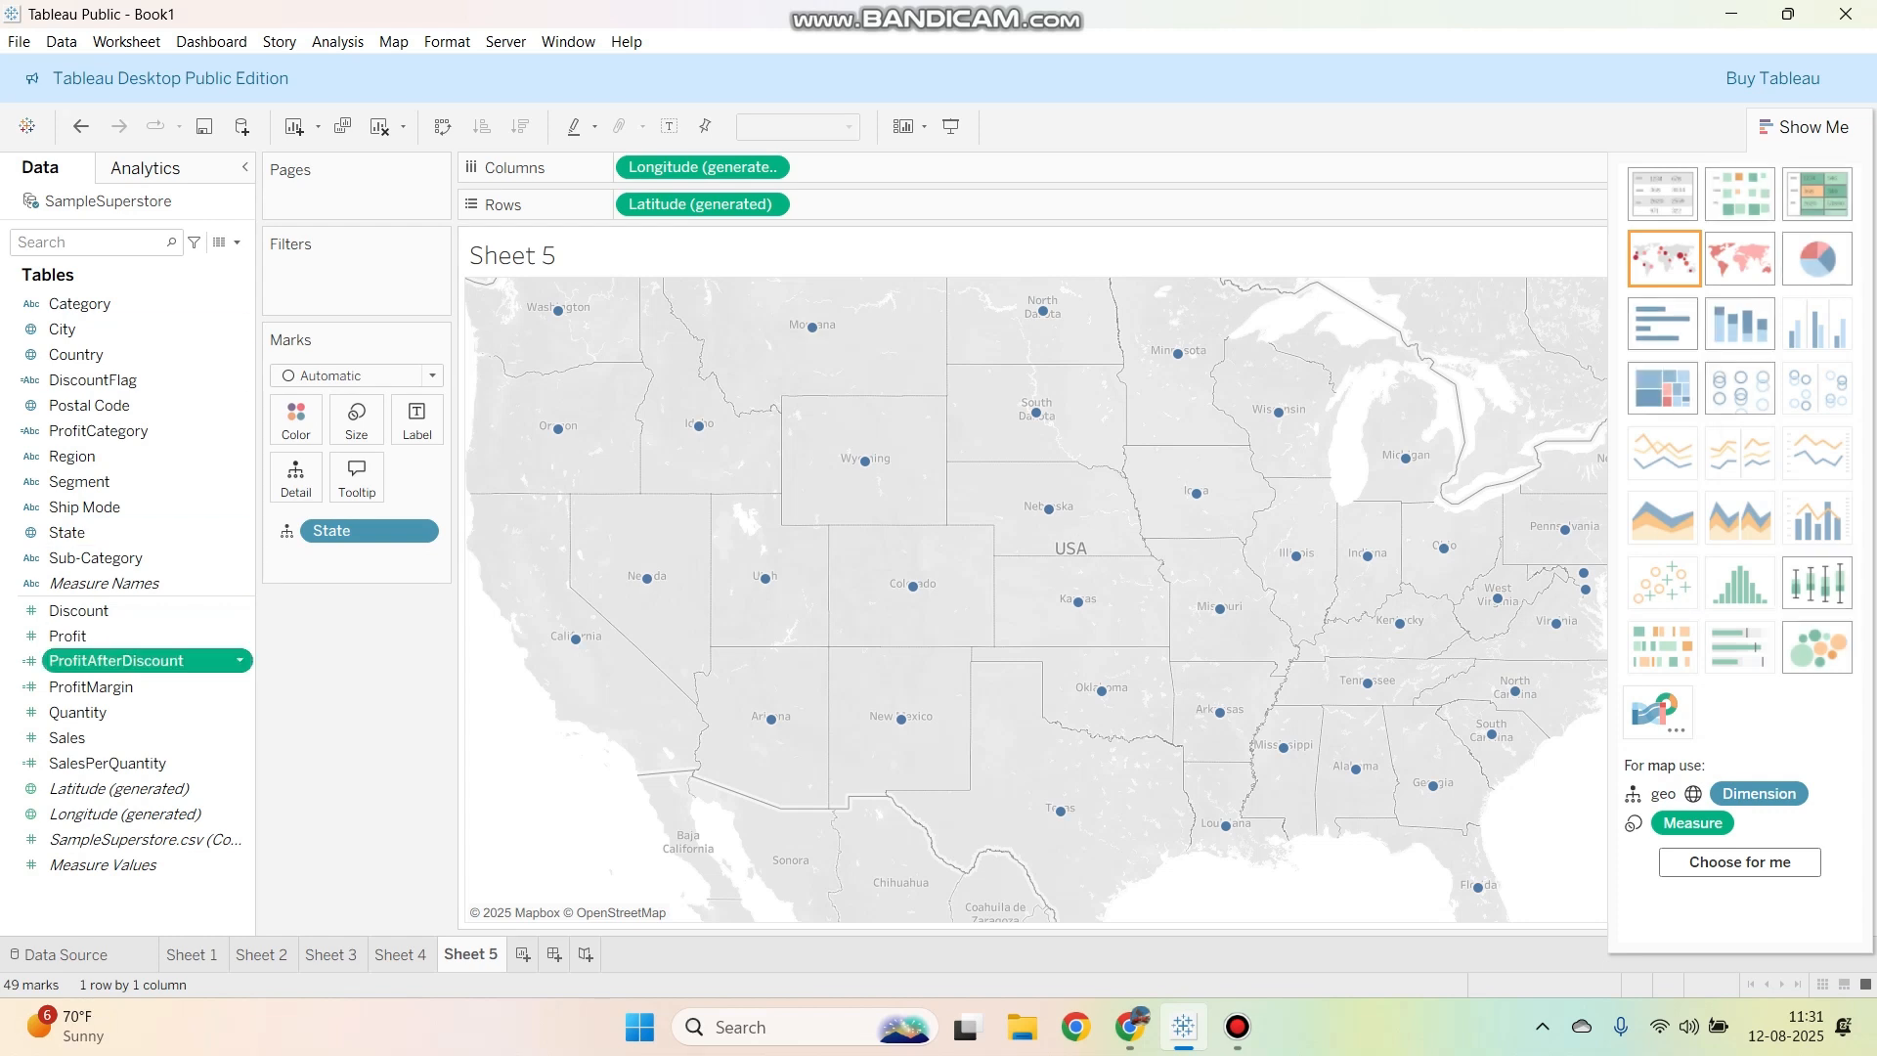
key(F2)
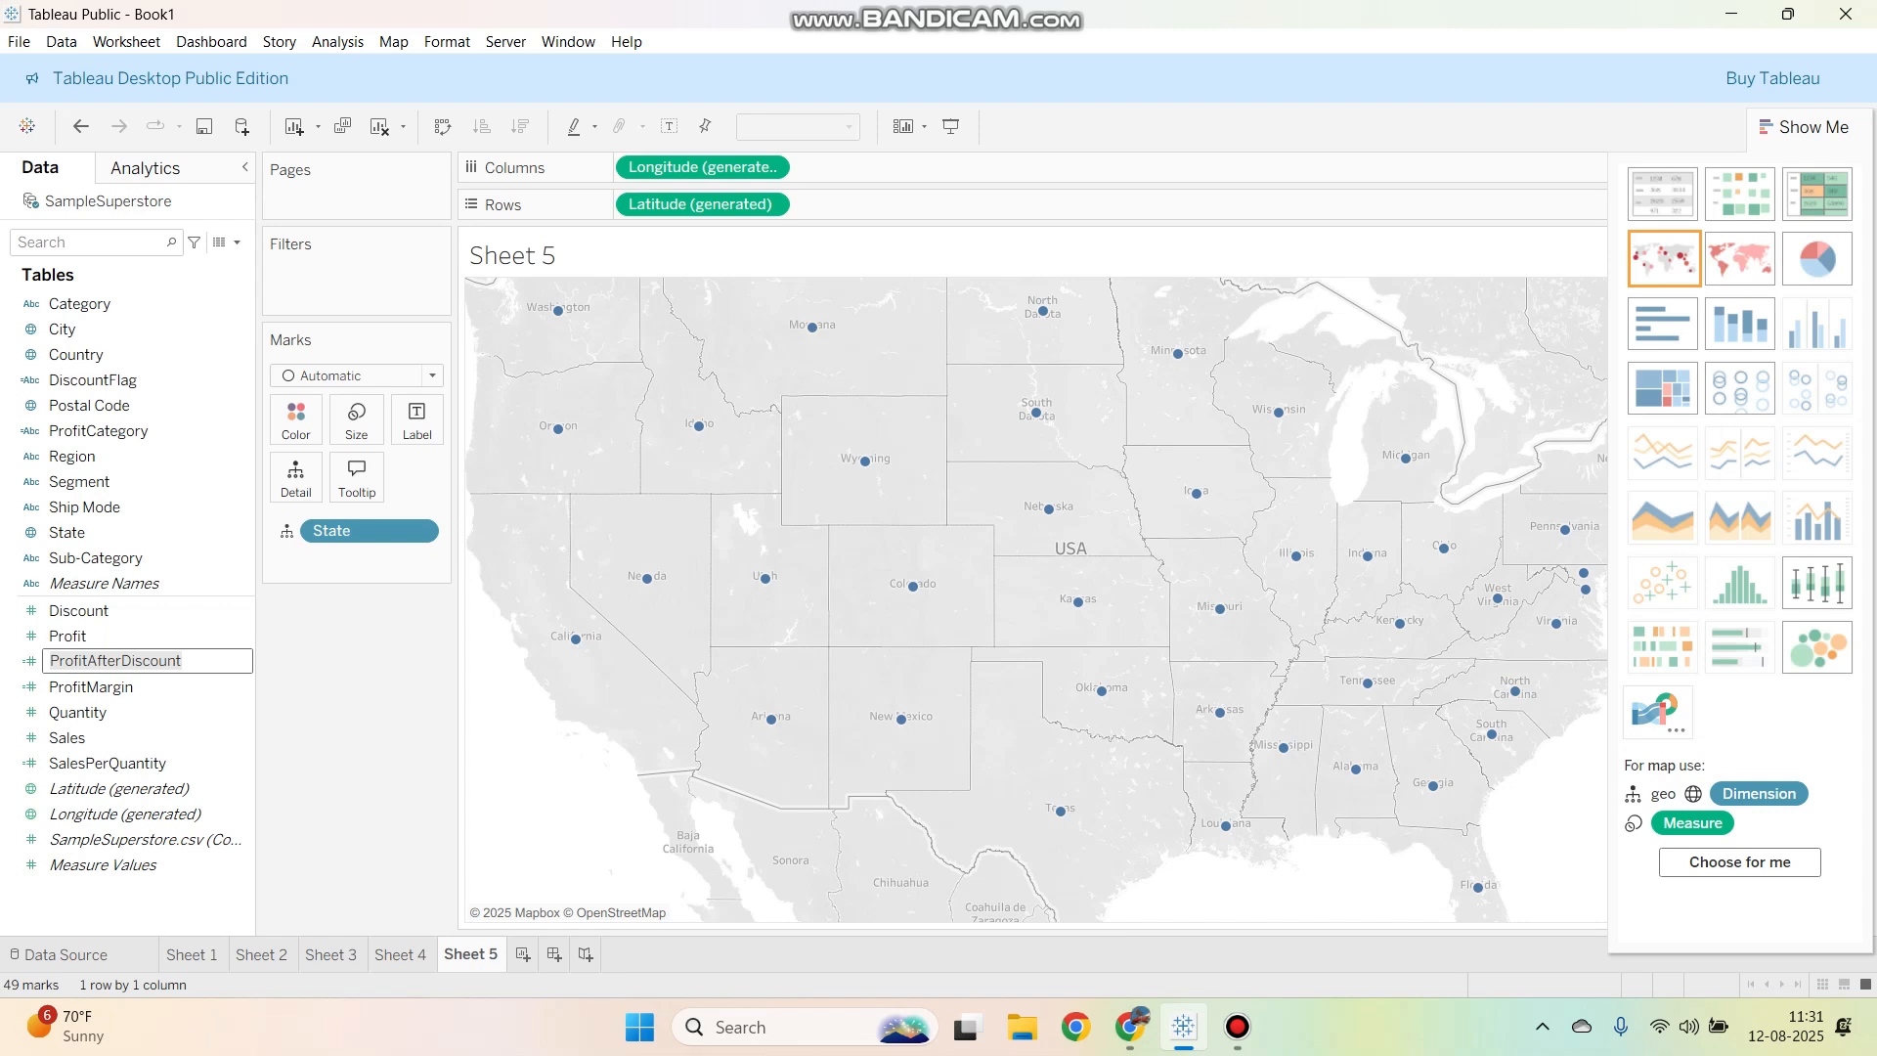
drag(127, 661, 293, 420)
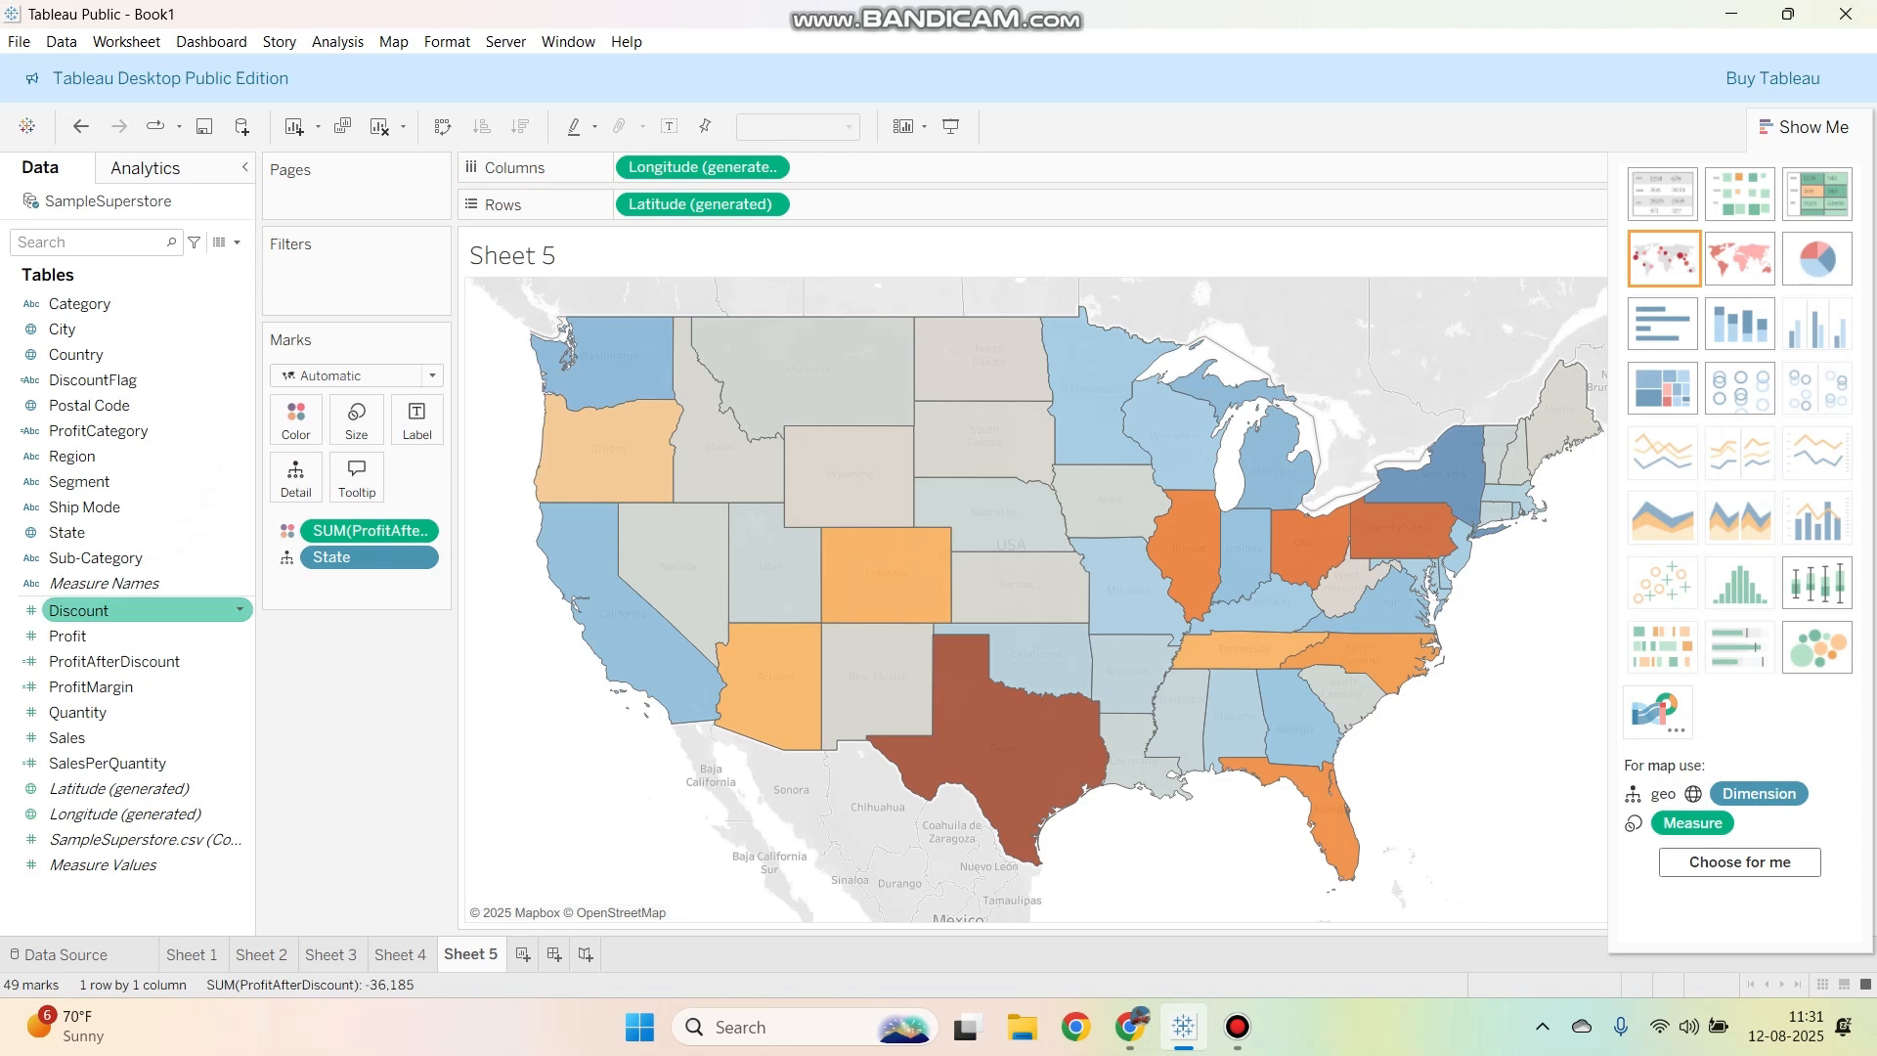
Step: Add Profit and Discount to the map's tooltip and filter Category to Furniture
drag(69, 636, 357, 476)
drag(78, 610, 357, 479)
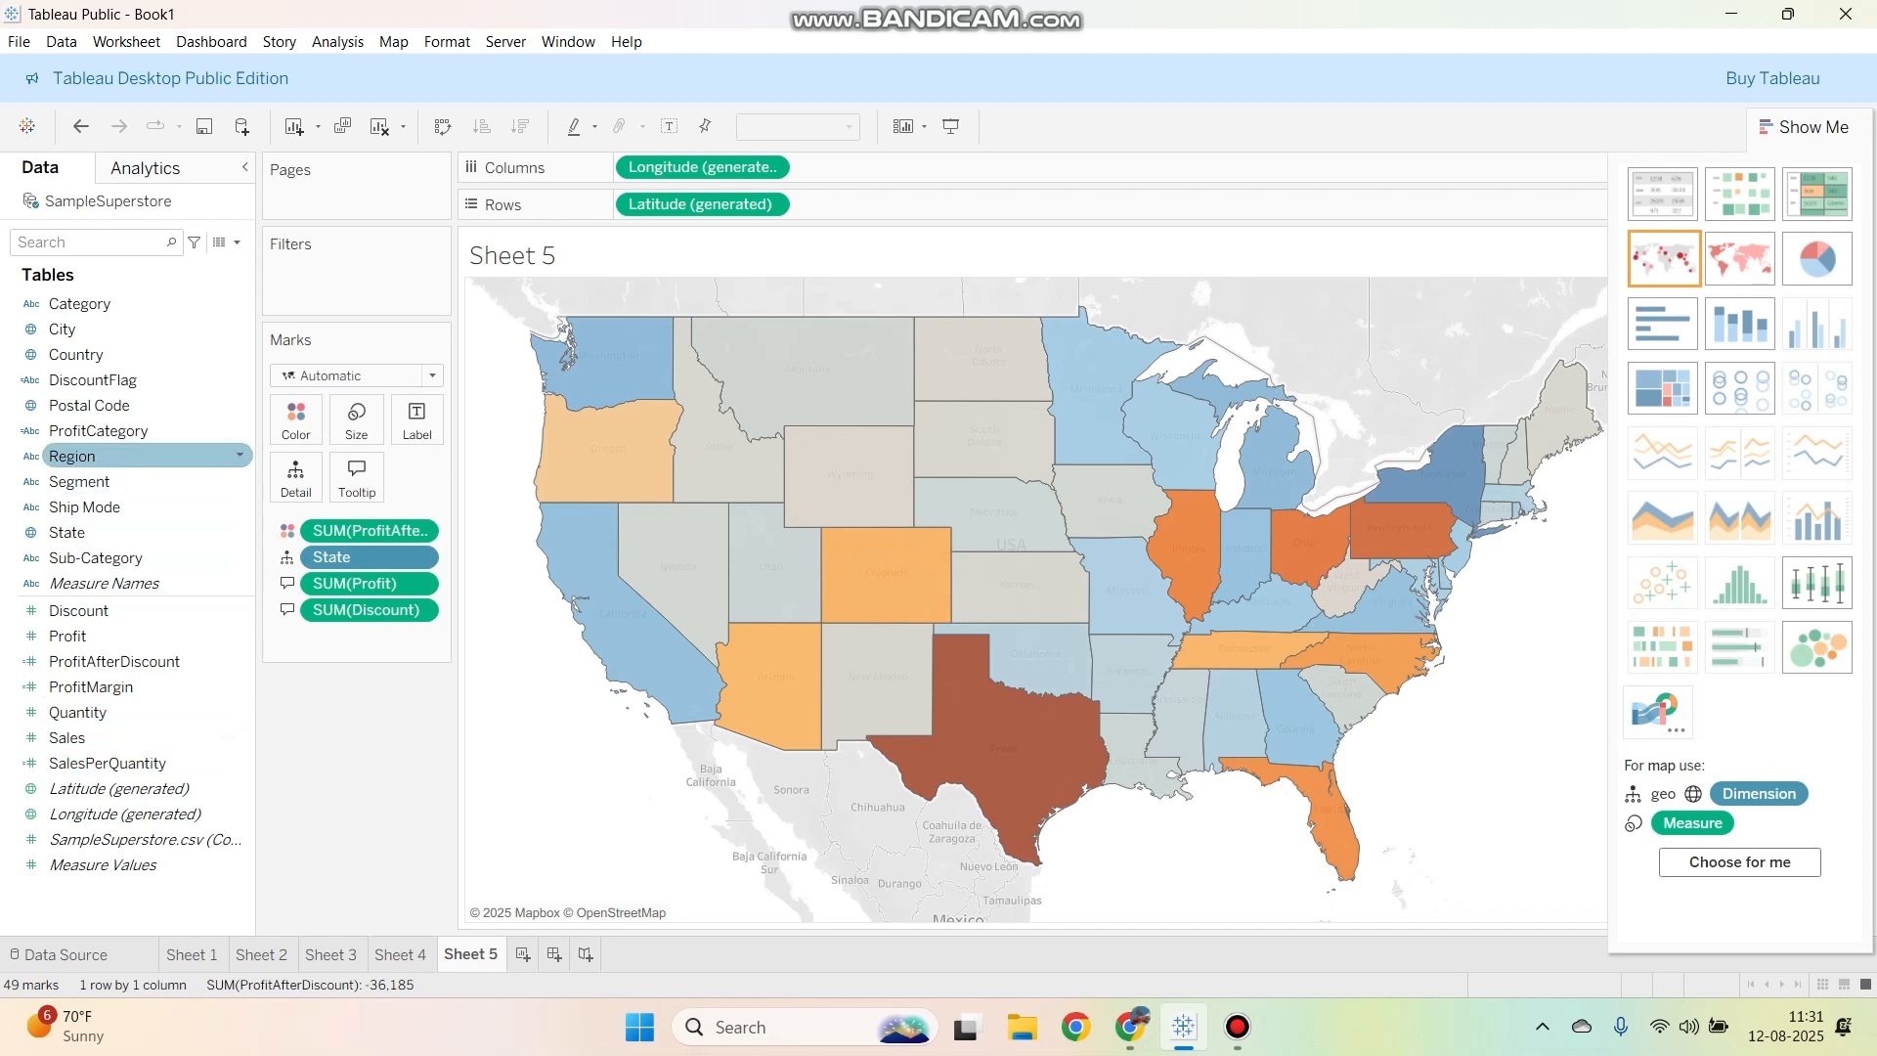
drag(78, 303, 333, 274)
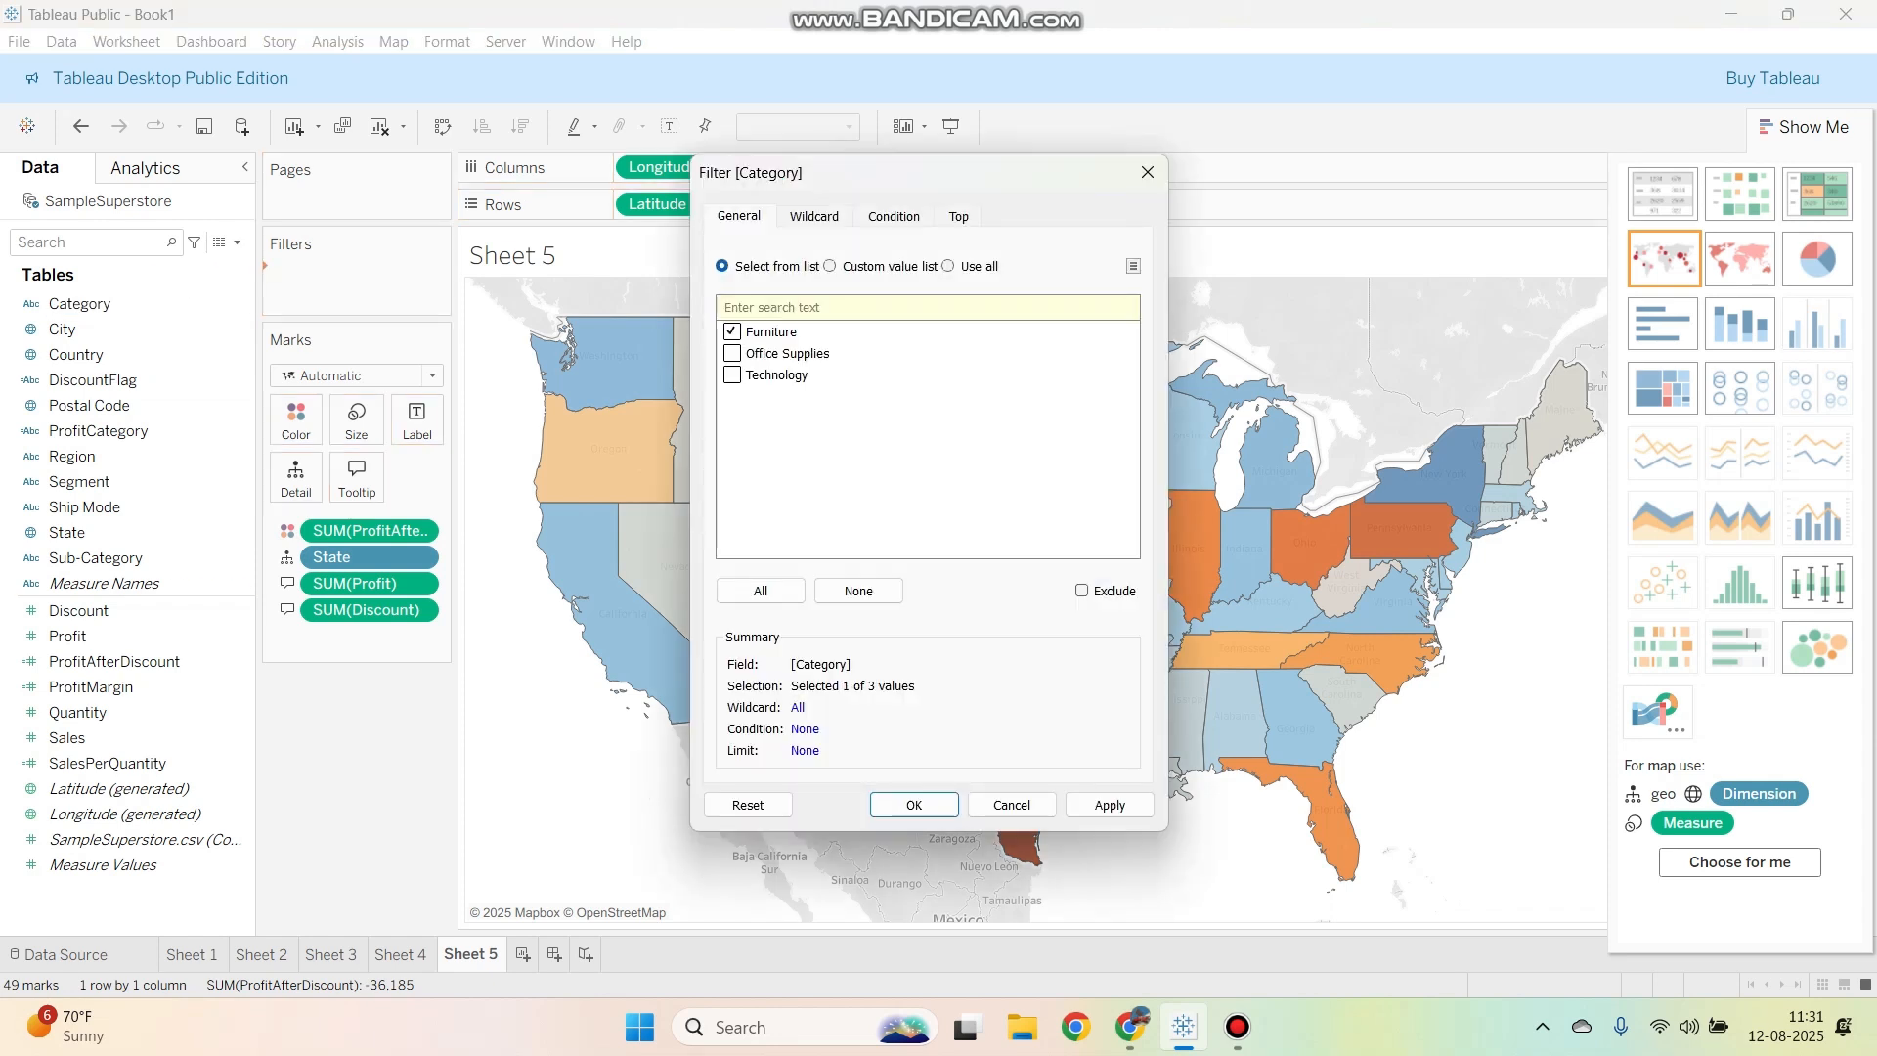
click(914, 804)
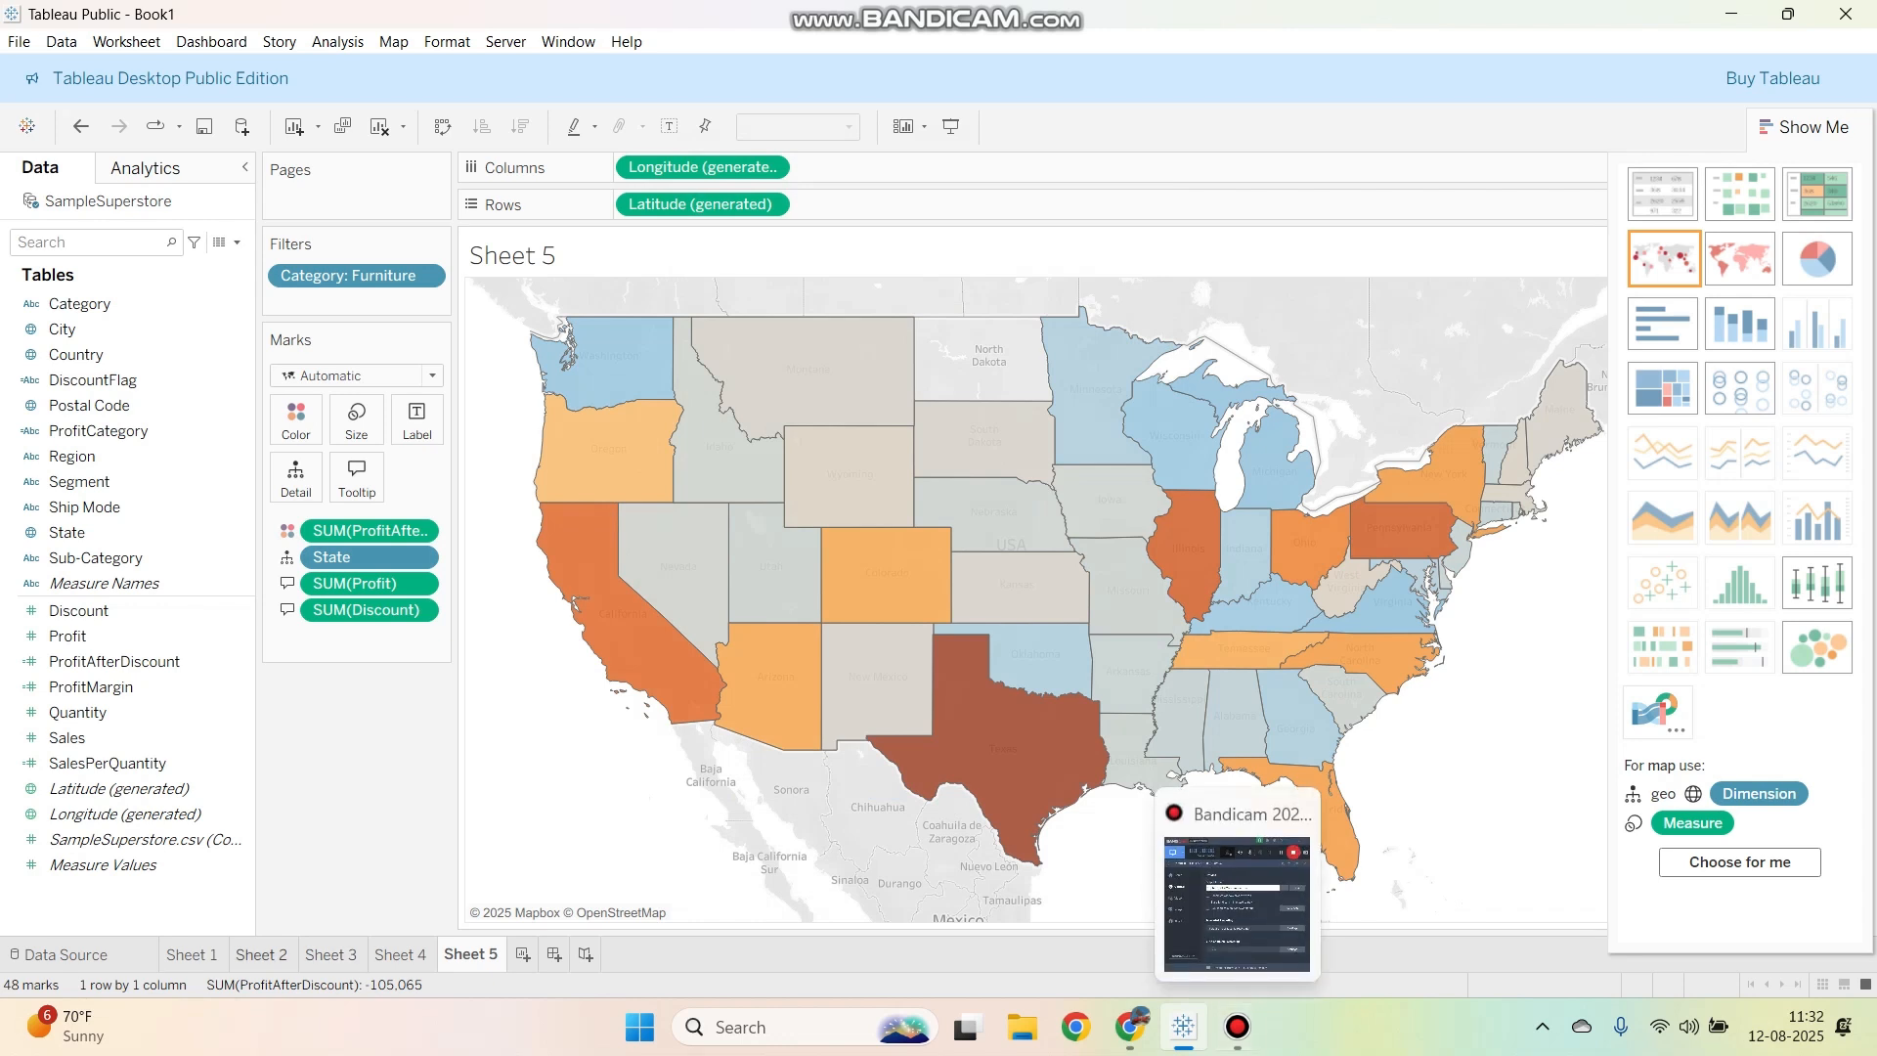
click(193, 954)
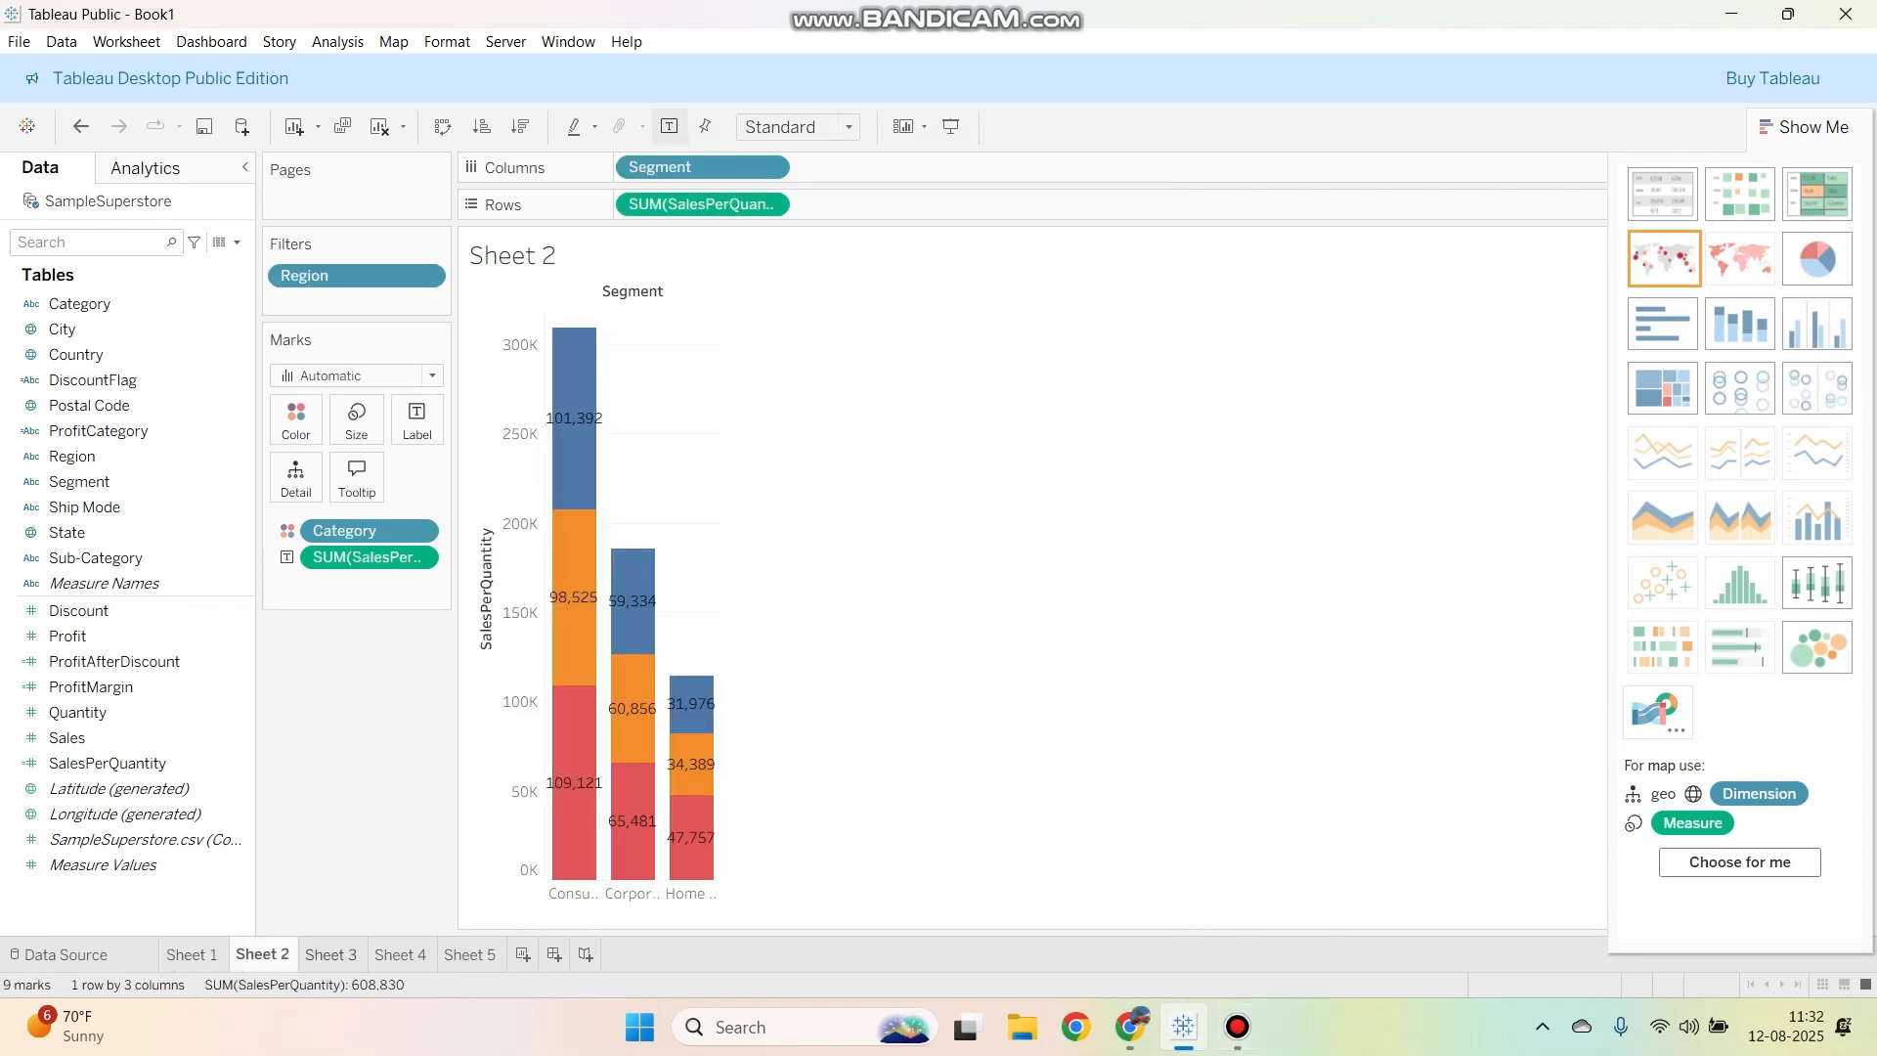
key(ctrl+Tab)
key(ctrl+Tab)
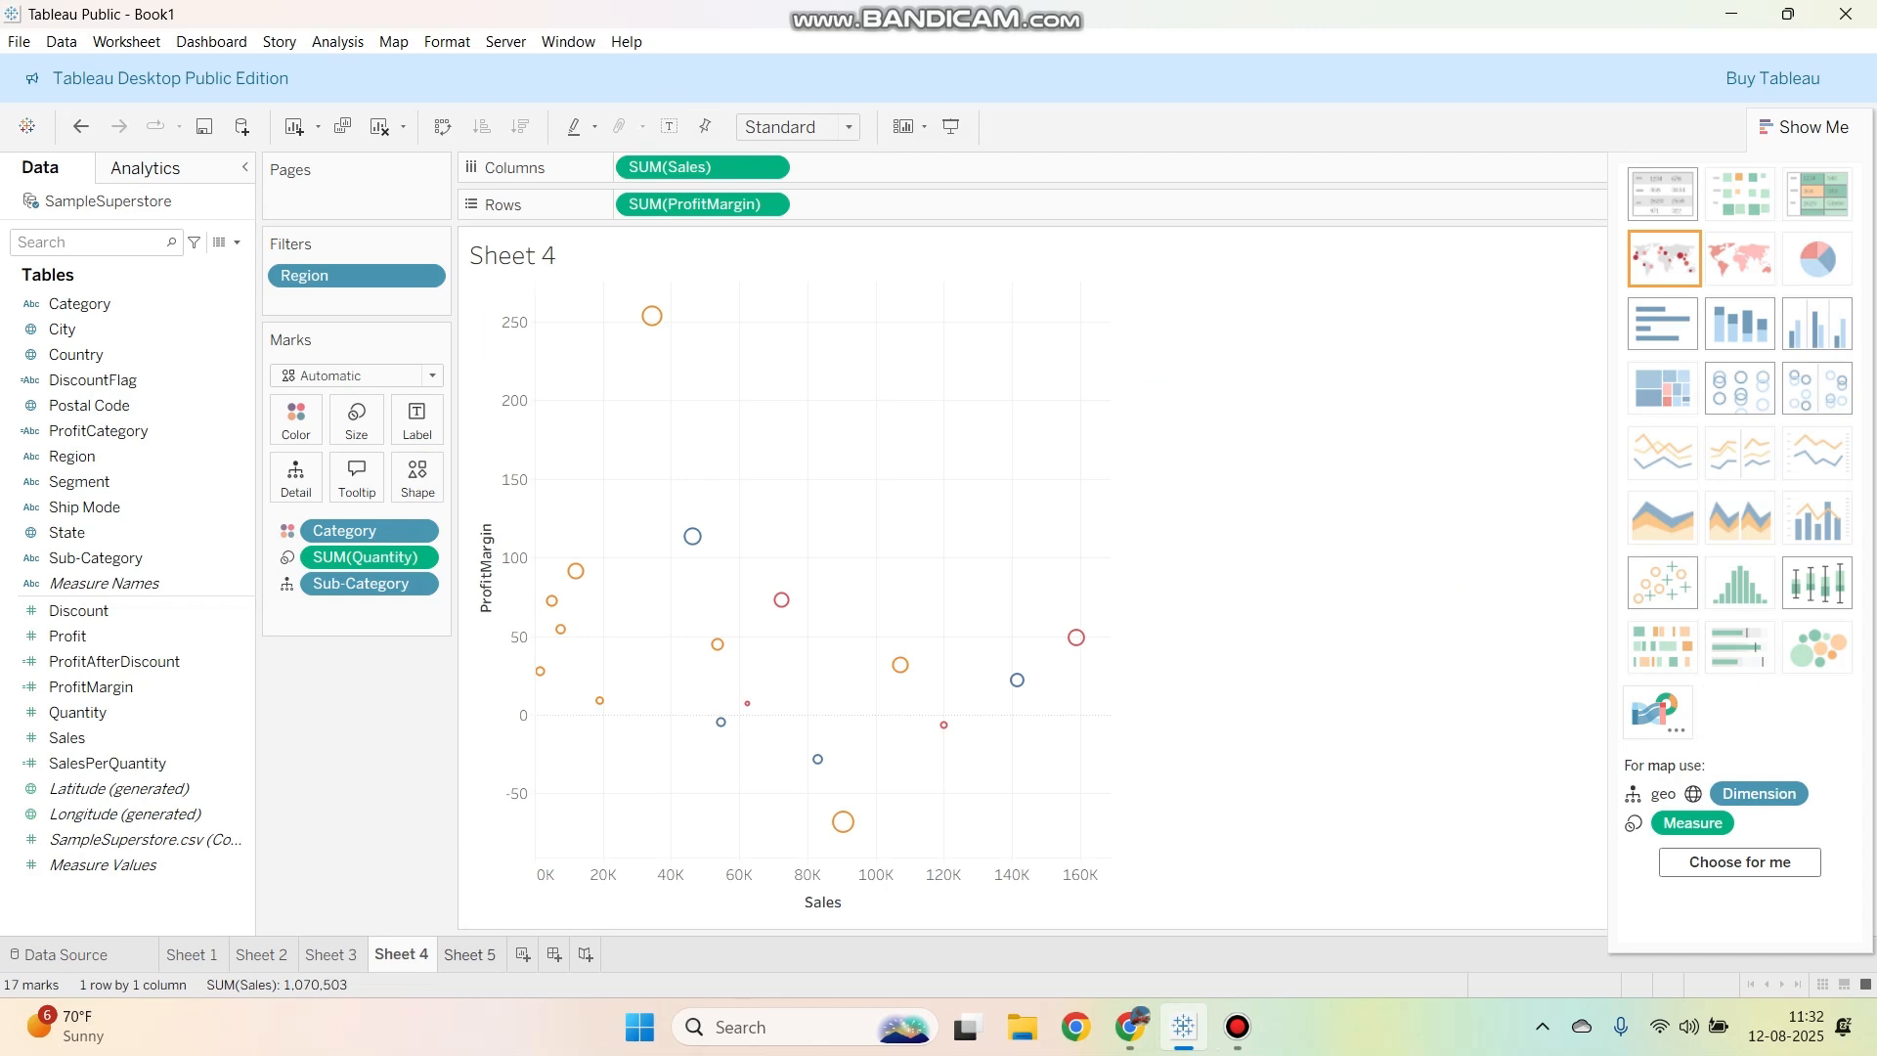
key(ctrl+Tab)
mouse_move(399, 955)
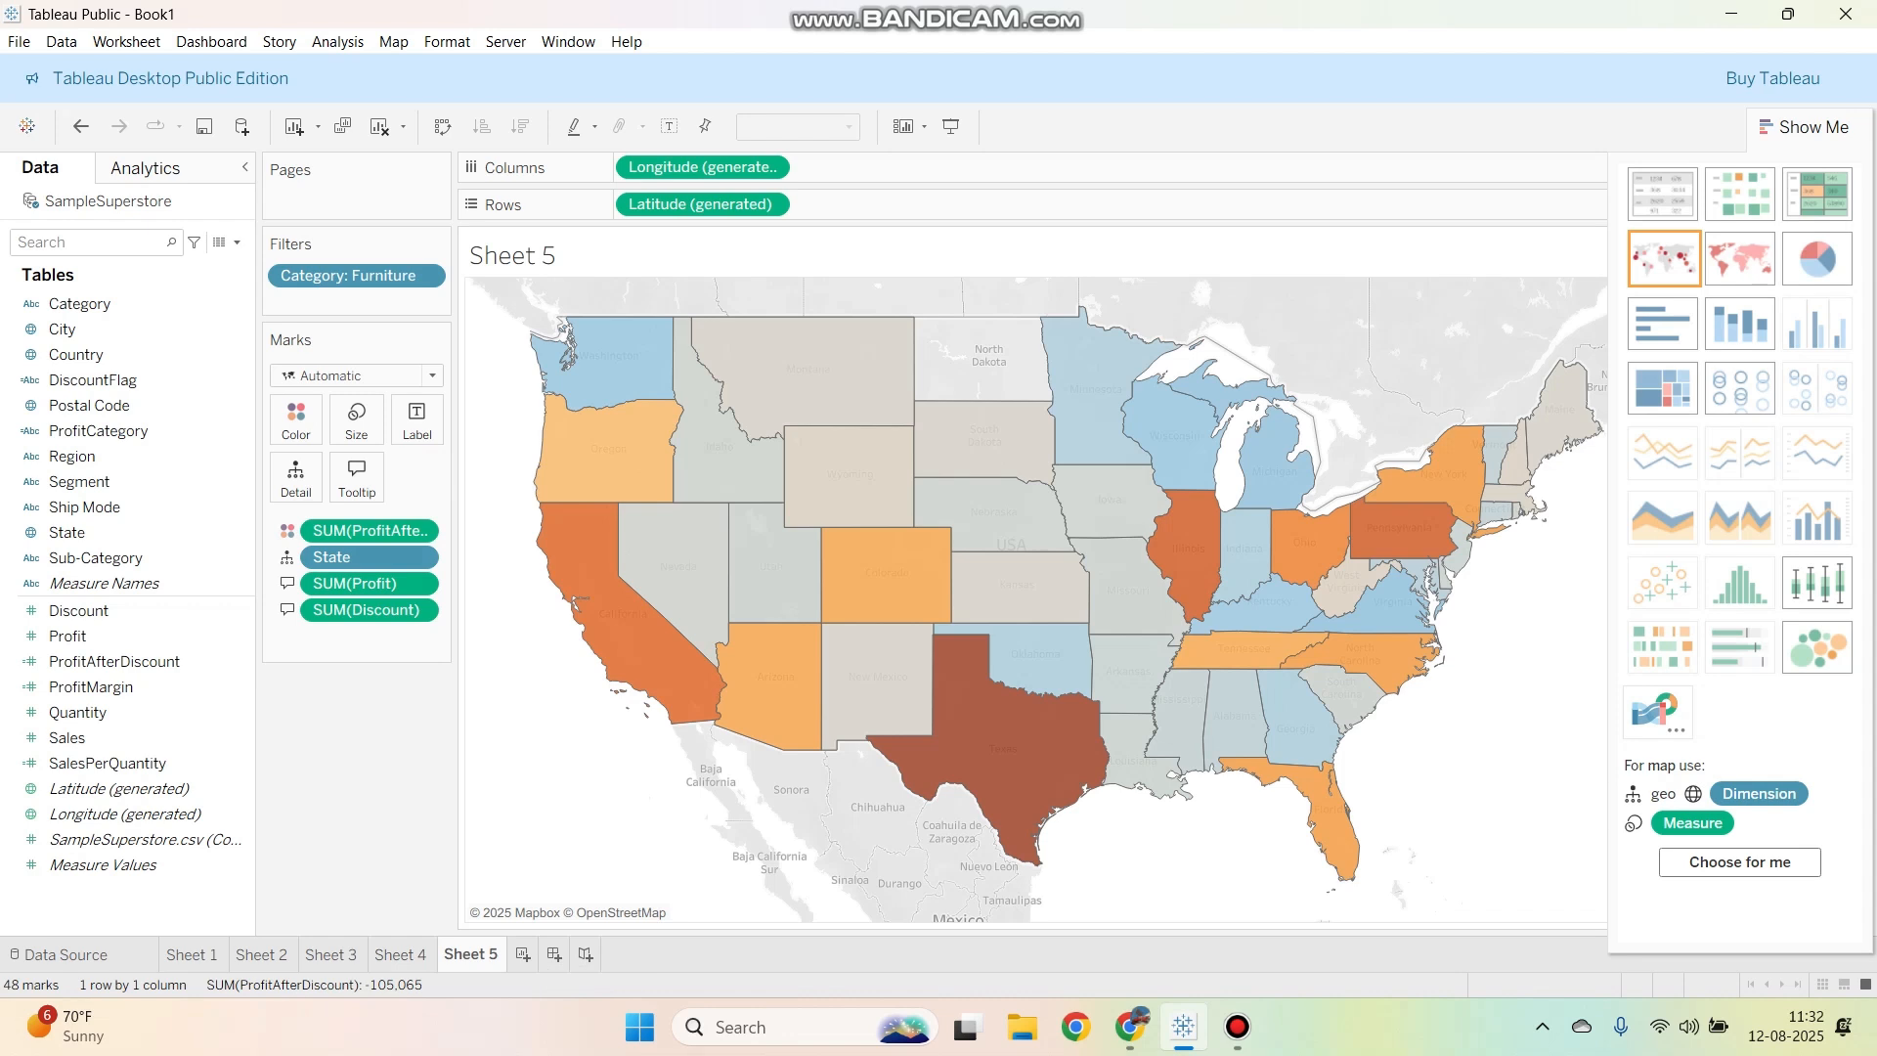
click(1236, 1026)
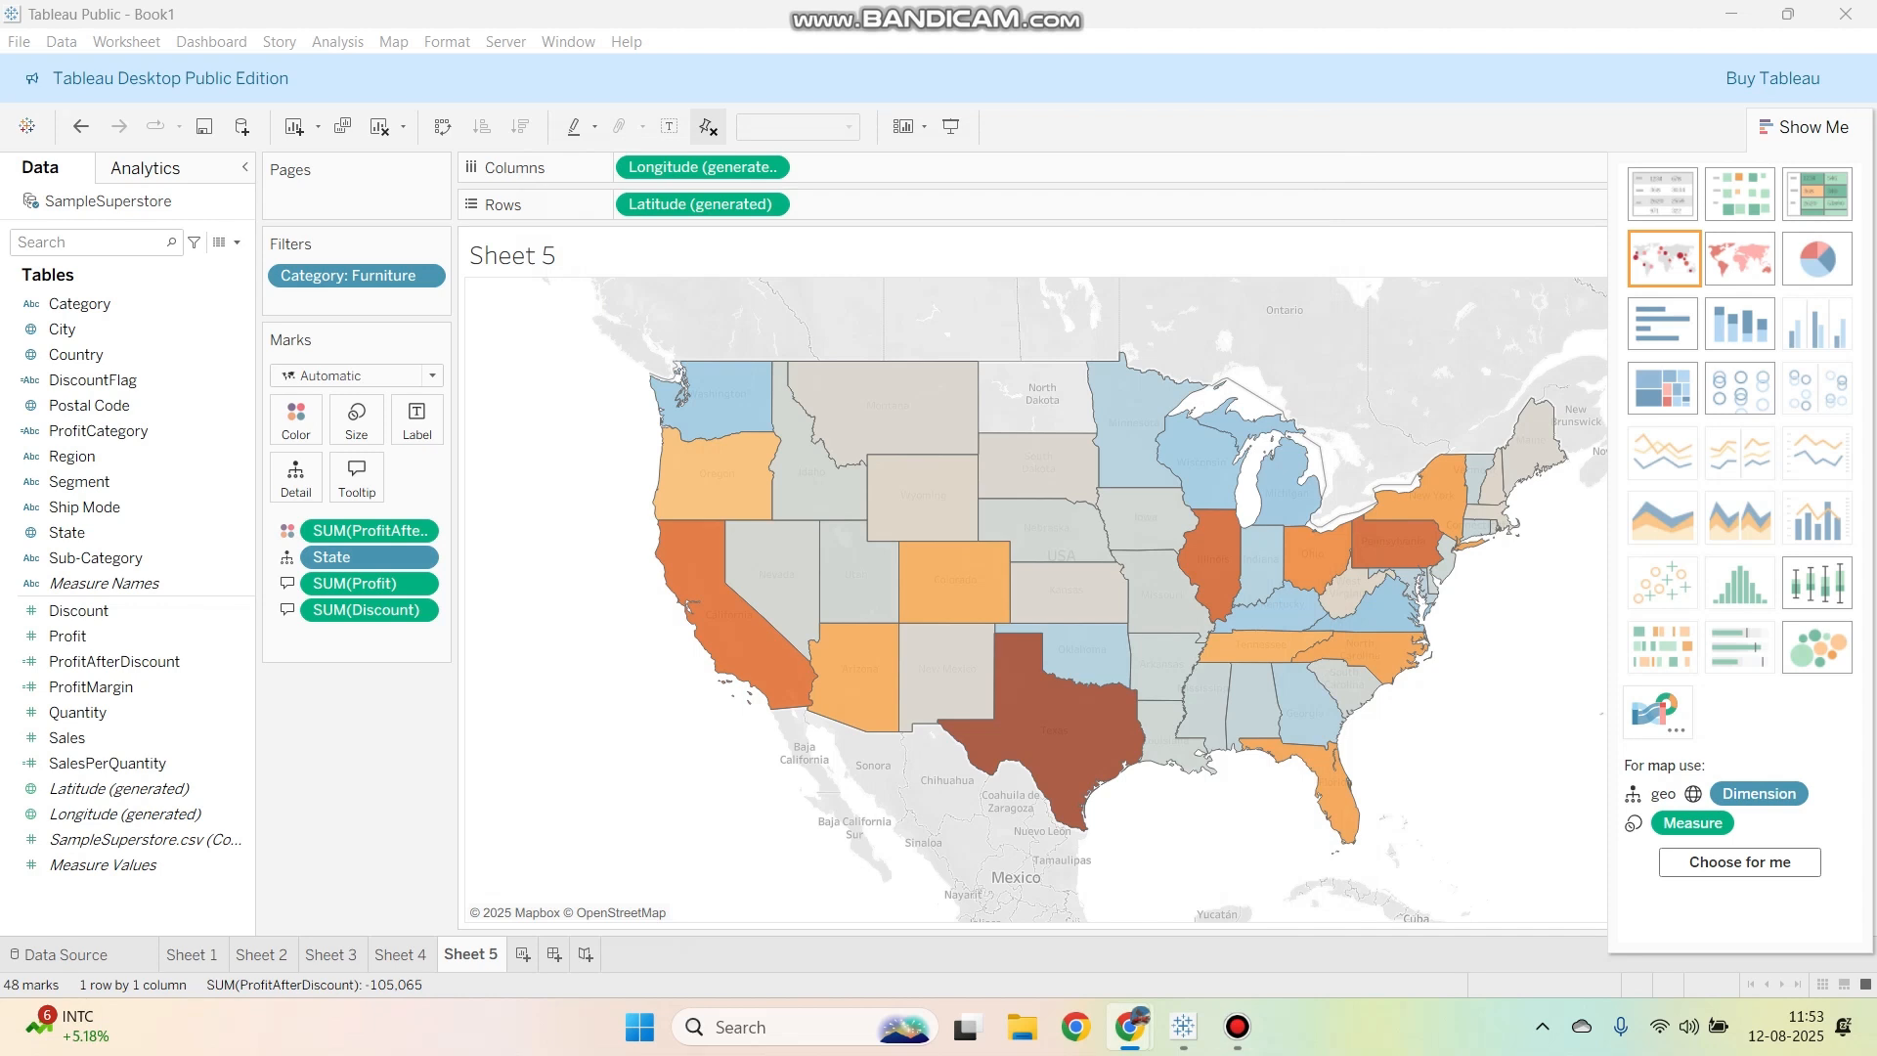
Step: Replace the title of Sheet 1 with "Profit Margin by Sub-Category"
click(191, 955)
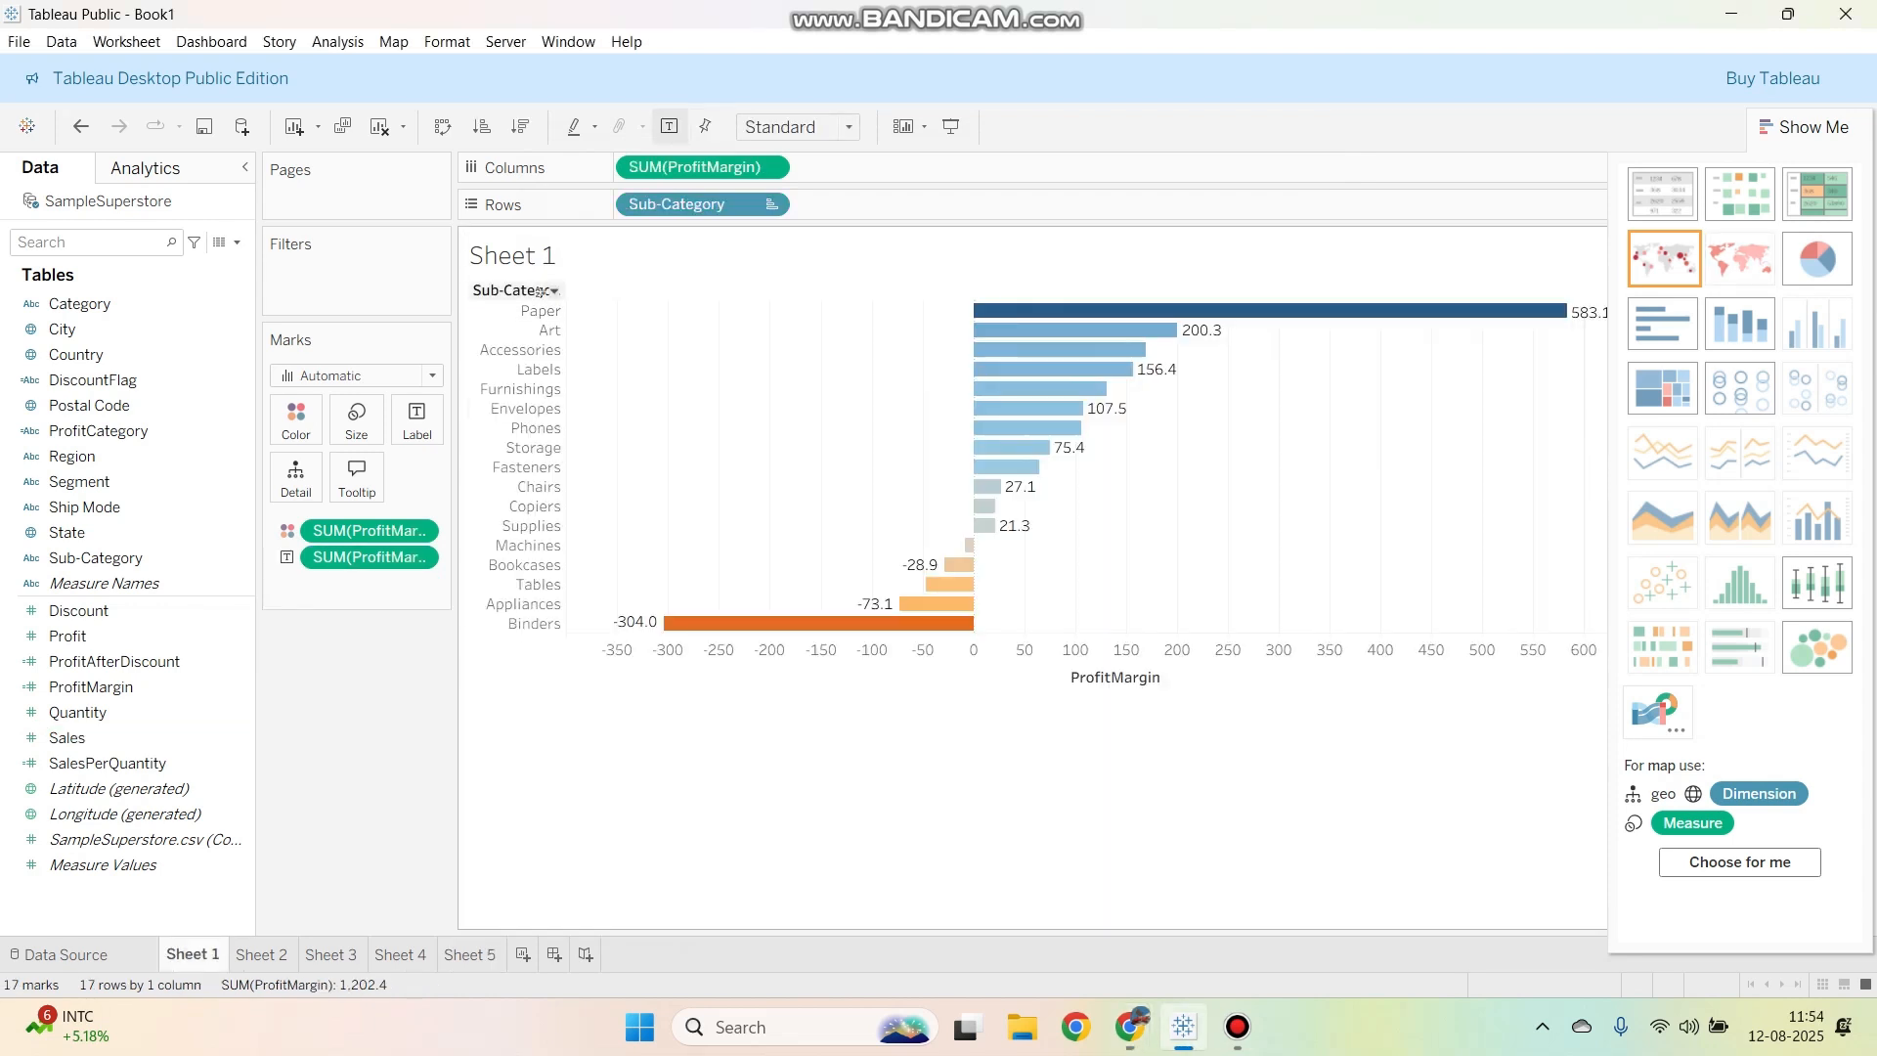
right_click(533, 257)
click(577, 270)
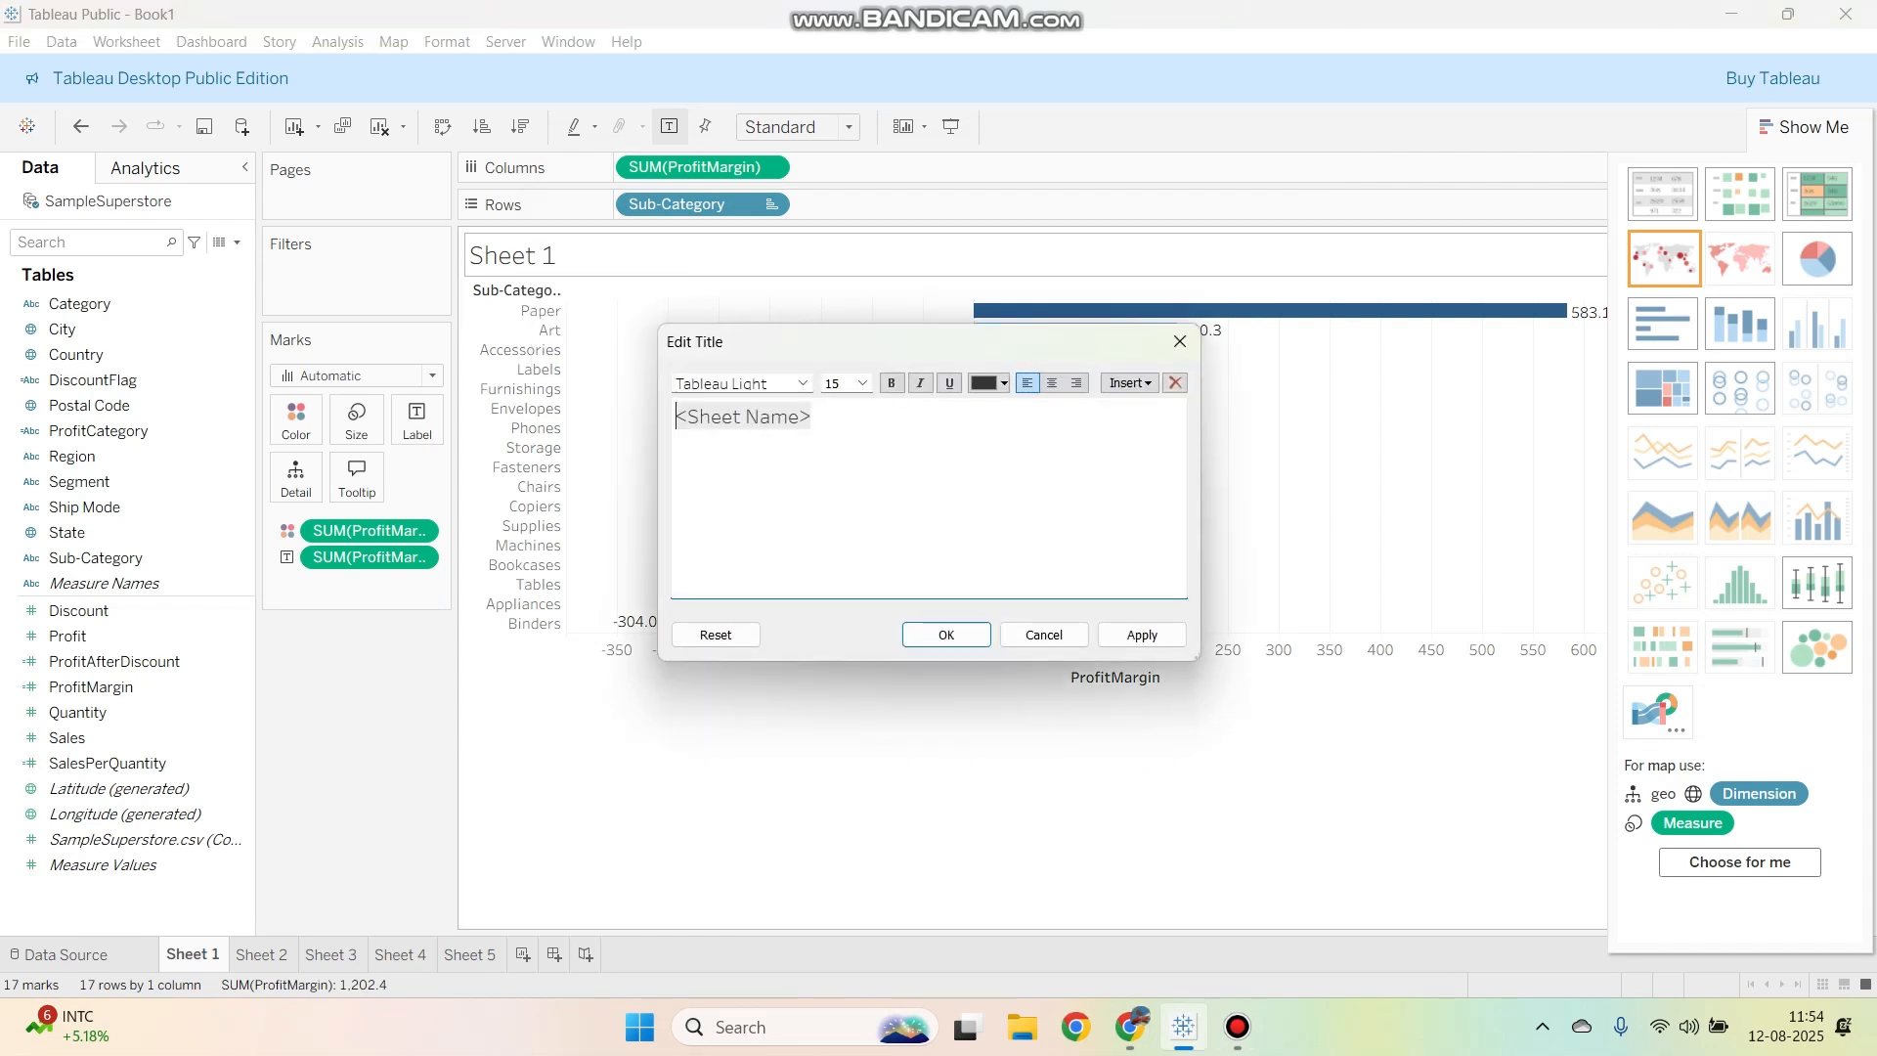
text(Profit Margin by Sub-Category)
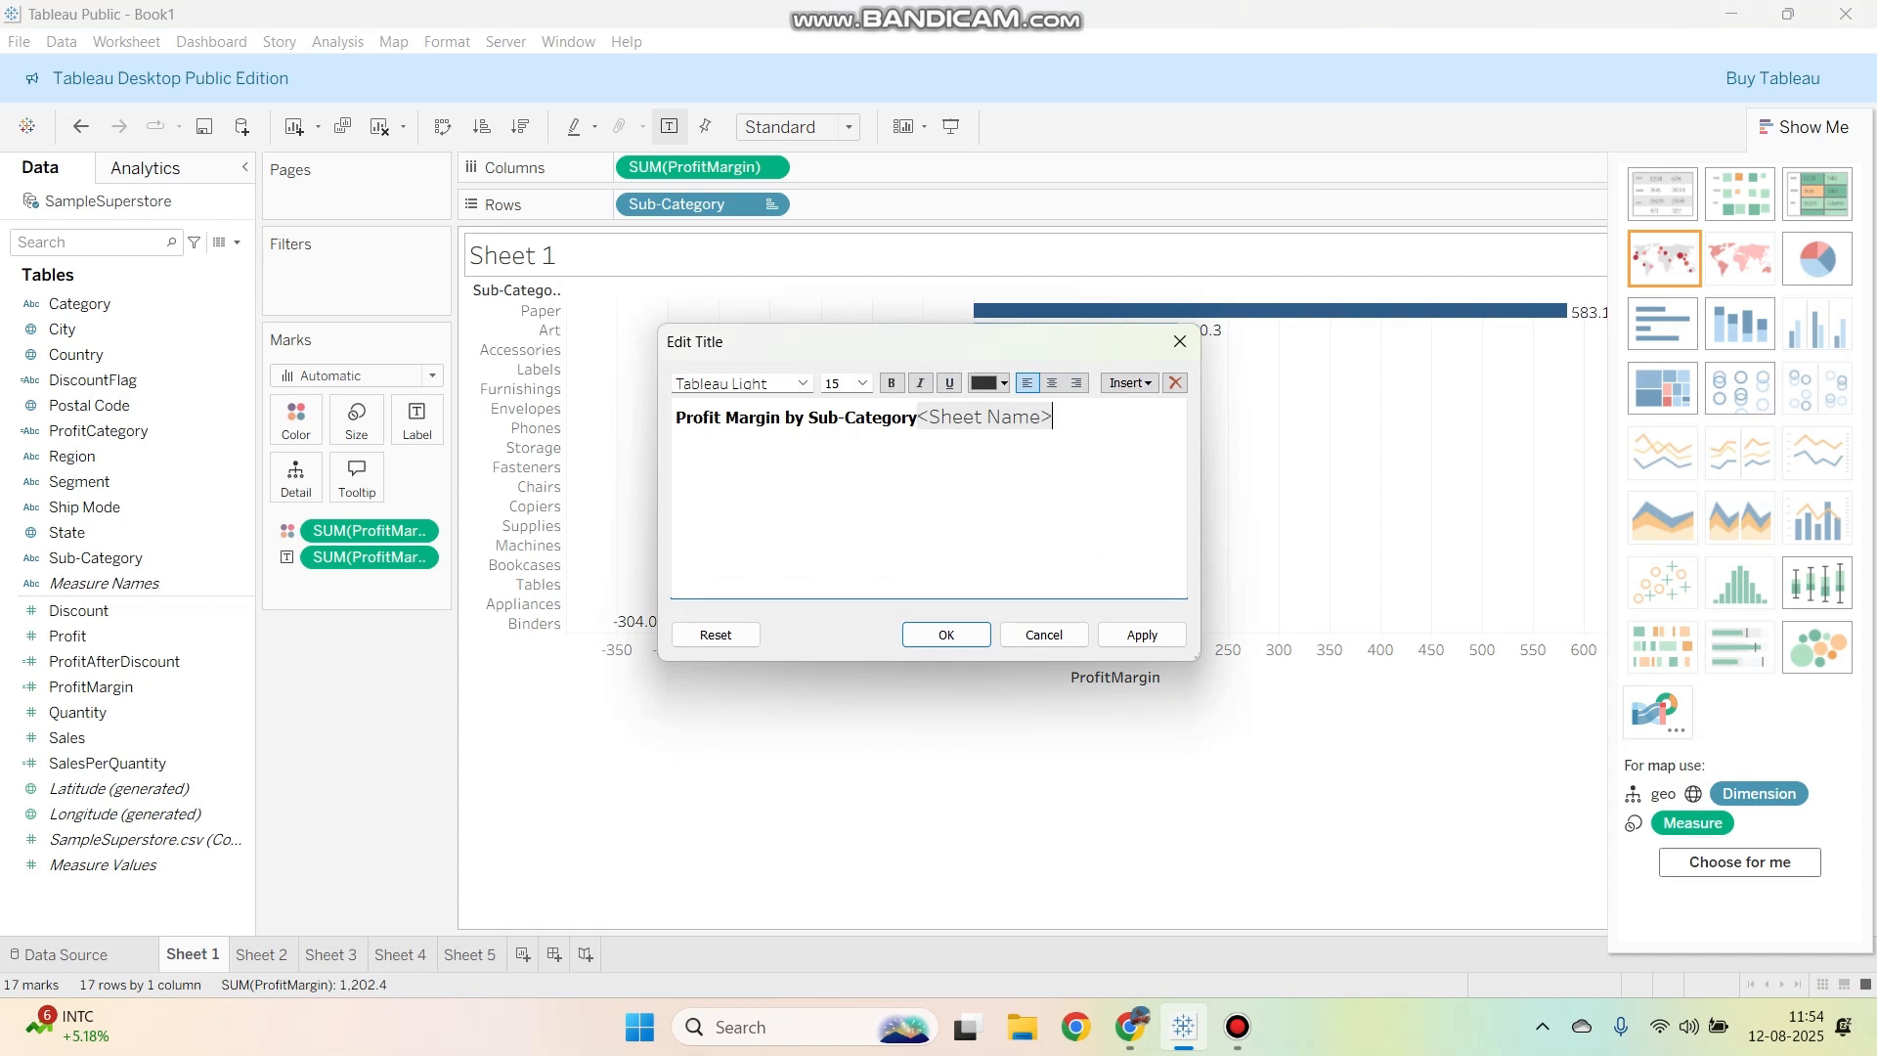
key(BackSpace)
key(BackSpace)
key(BackSpace)
key(BackSpace)
key(BackSpace)
key(BackSpace)
key(BackSpace)
key(BackSpace)
key(BackSpace)
key(BackSpace)
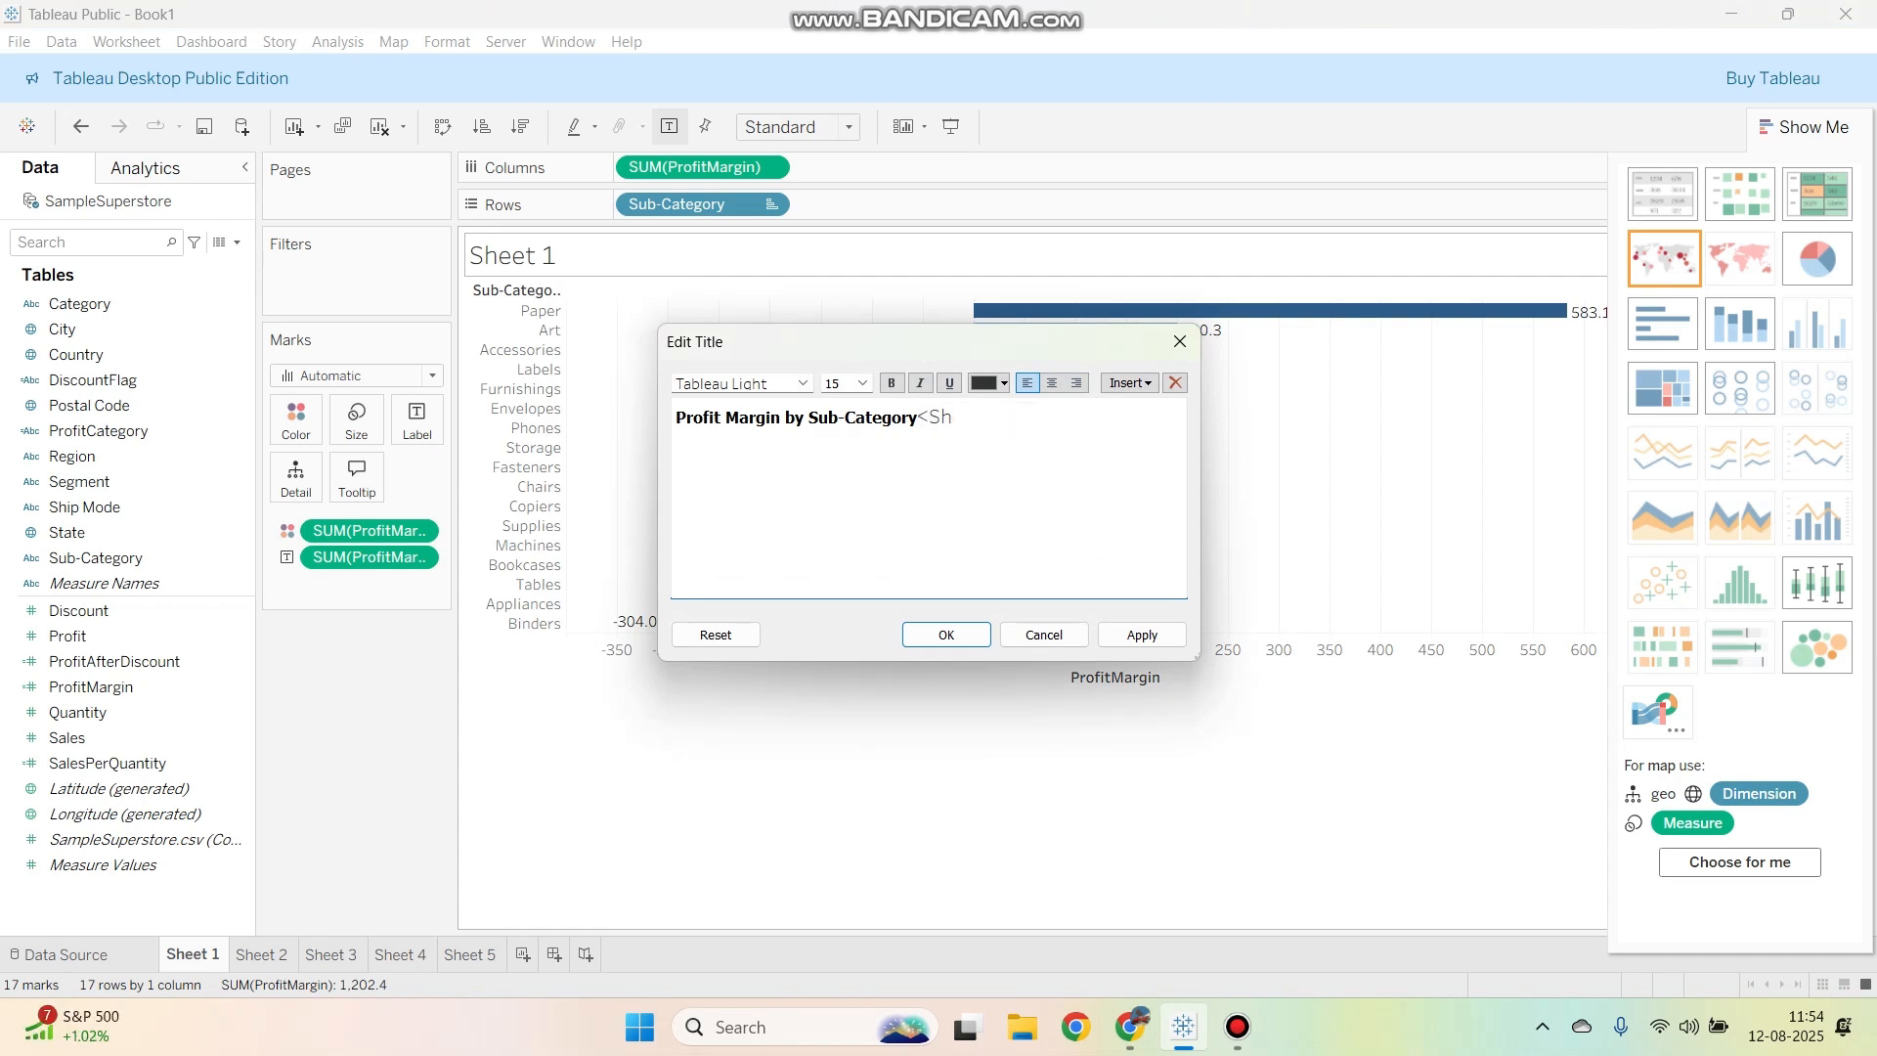
key(BackSpace)
key(BackSpace)
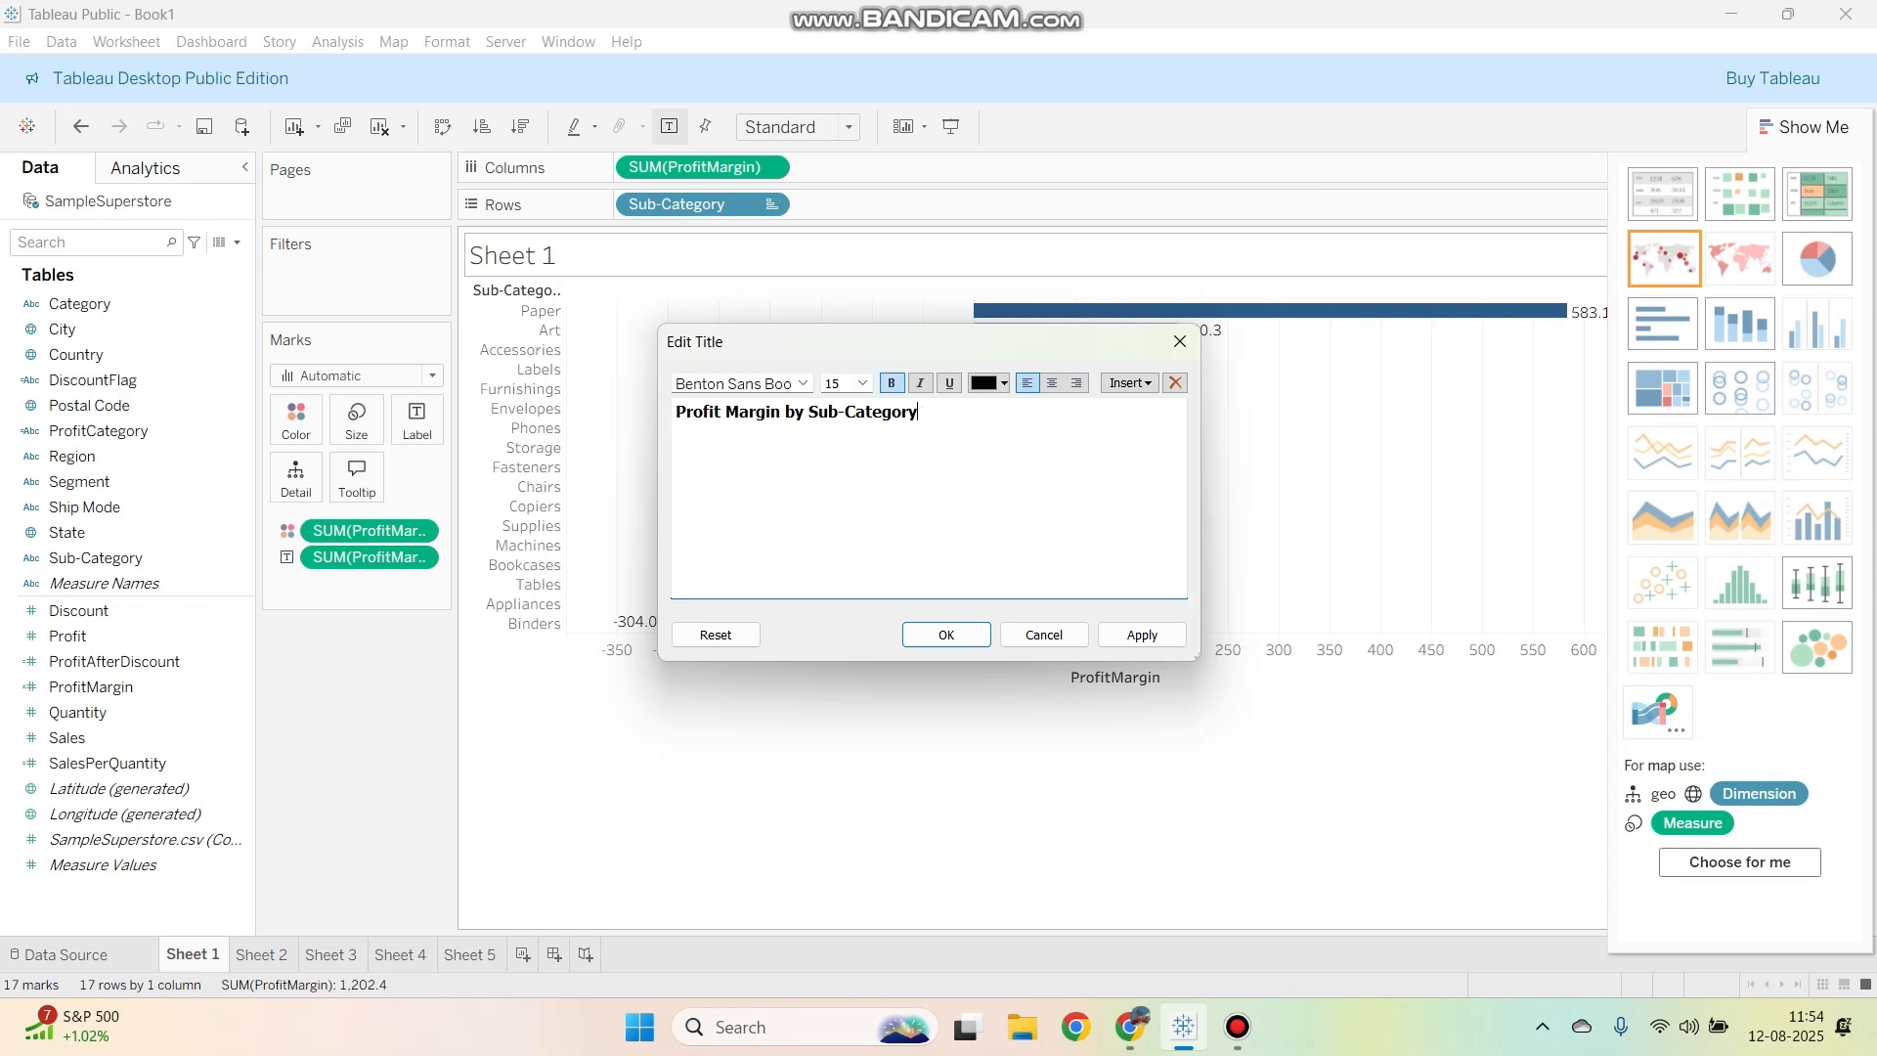
click(947, 635)
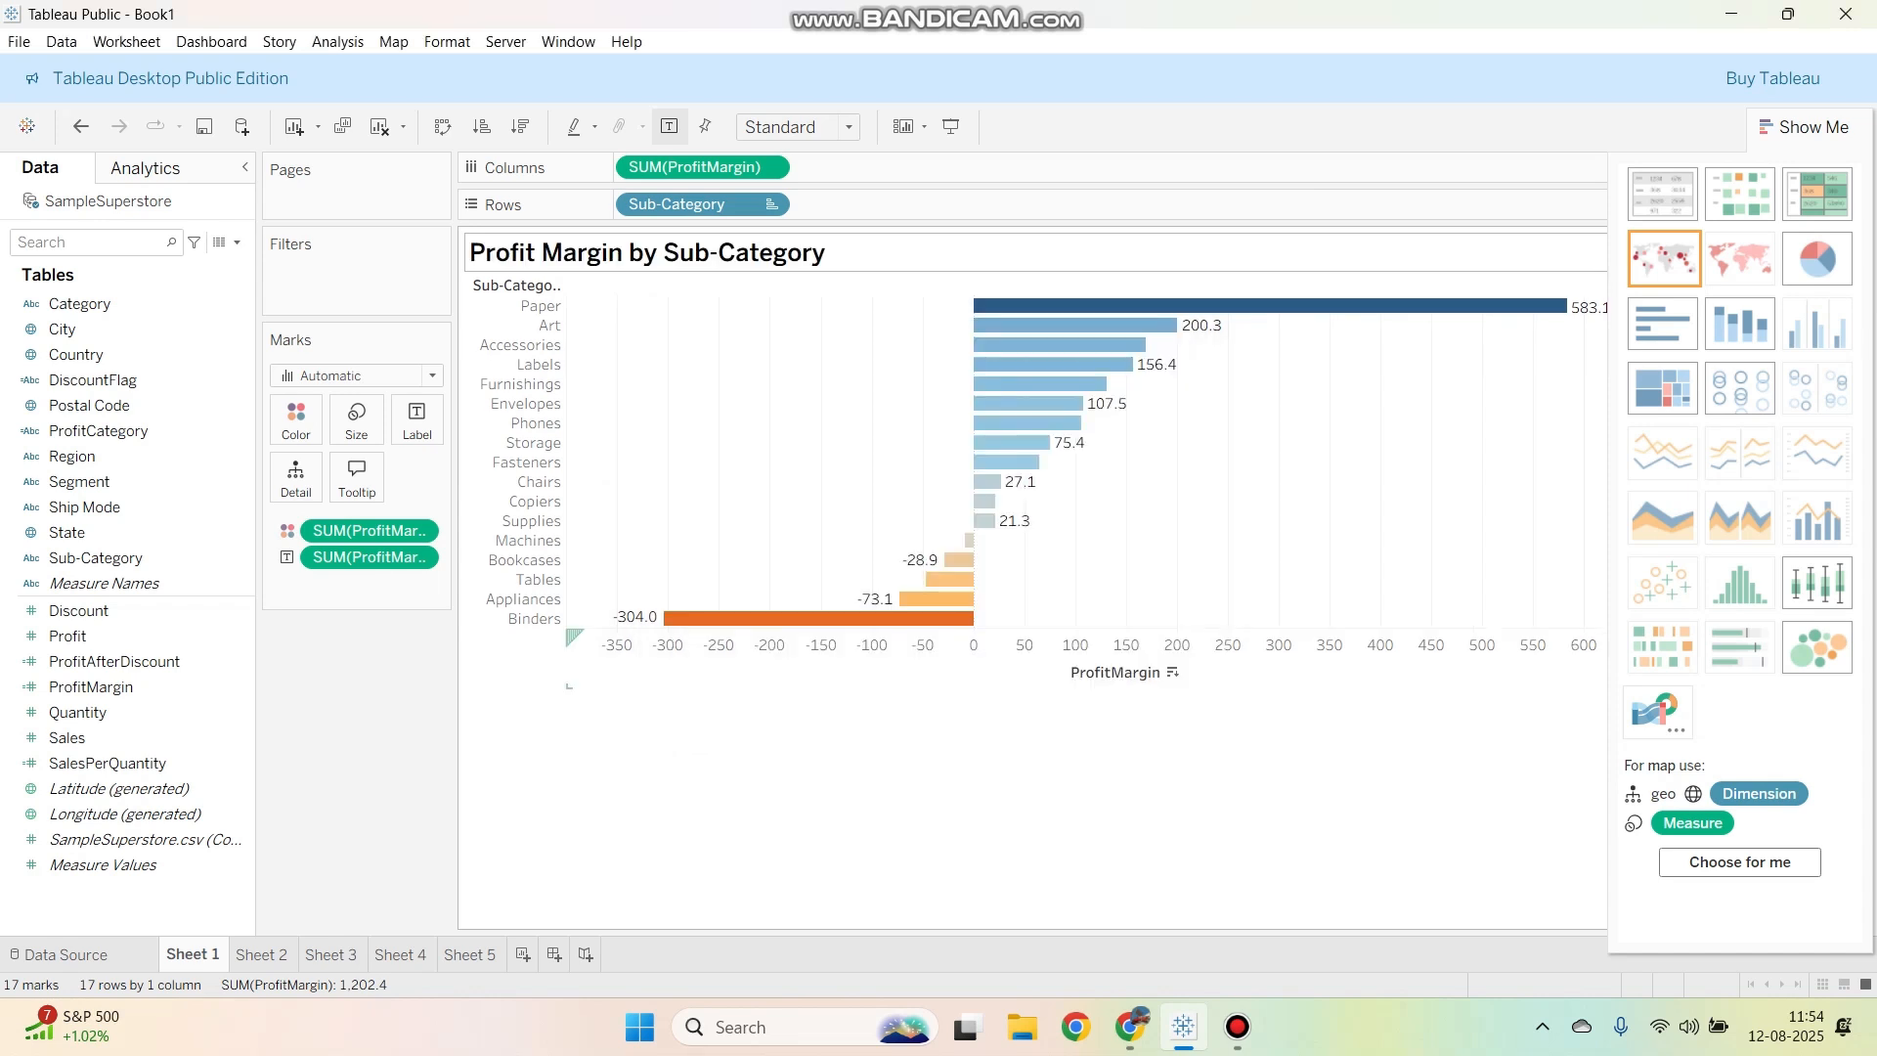
Step: Replace the title of Sheet 2 with "Sales per Quantity by Category and Segment"
click(262, 955)
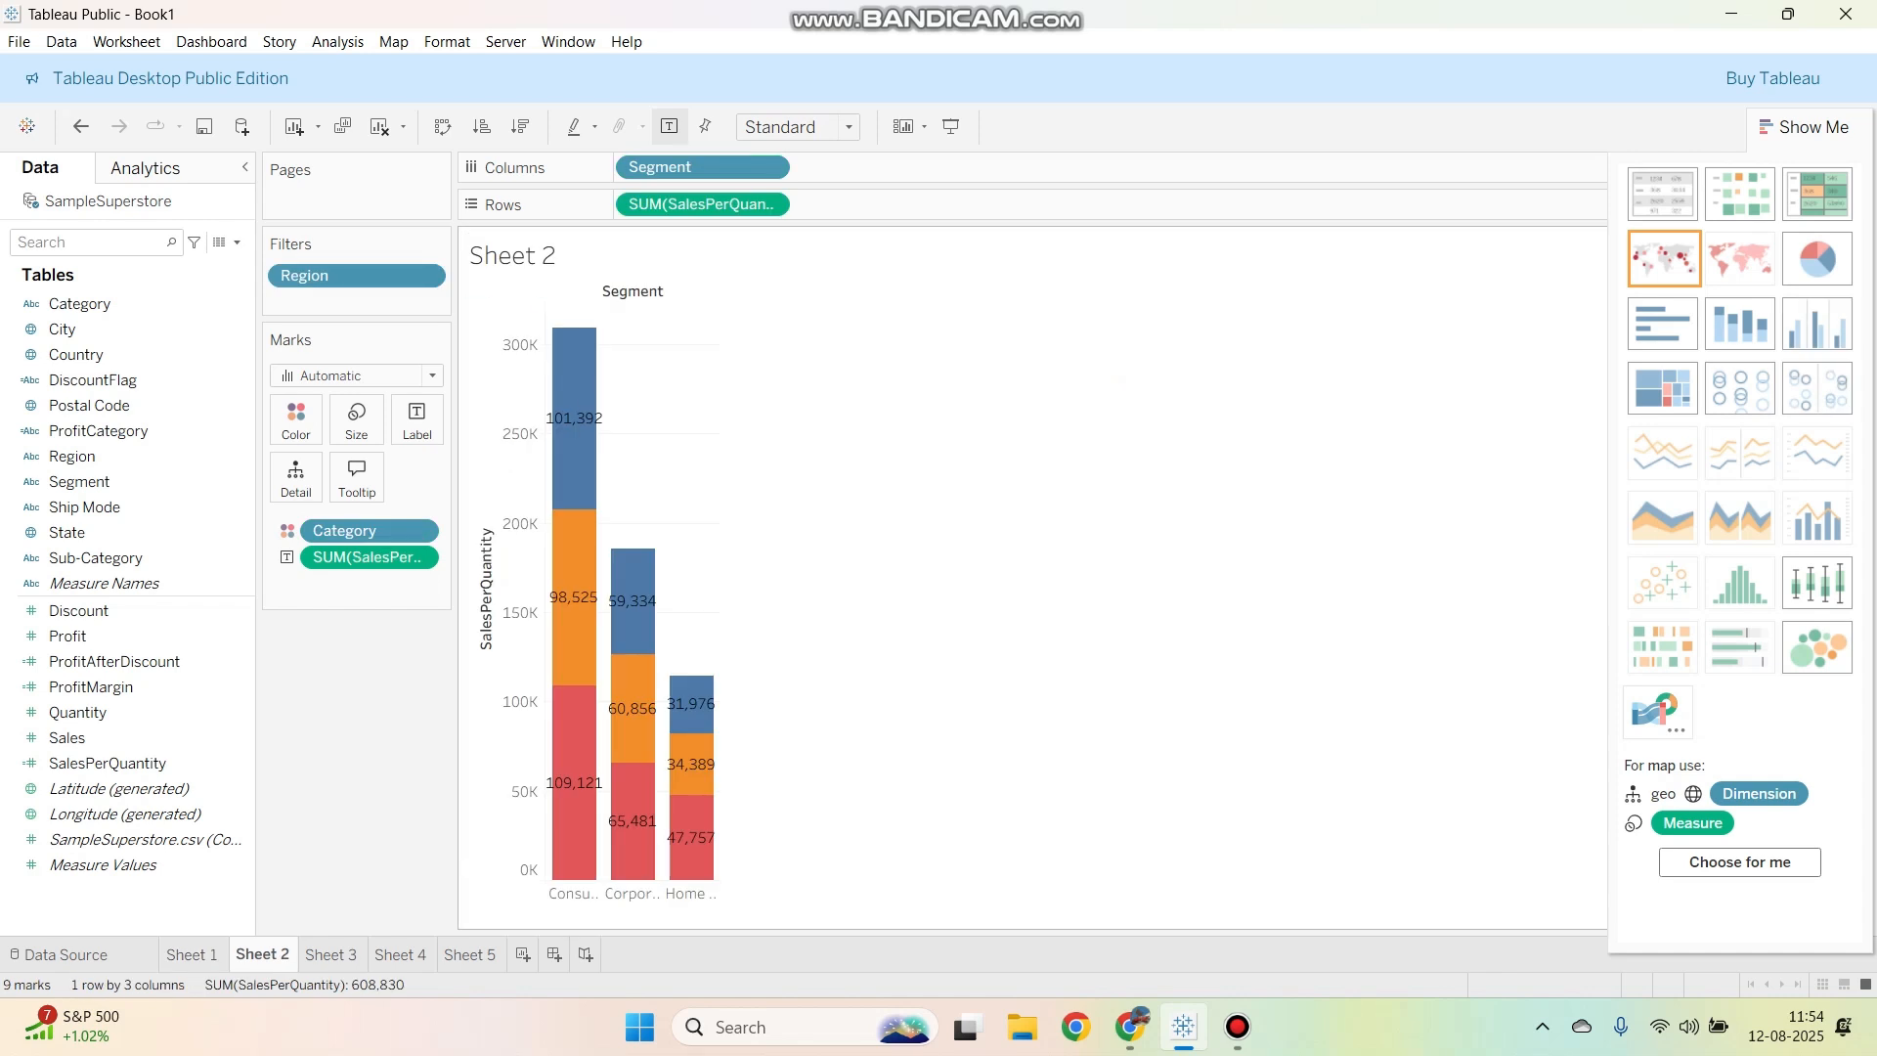
right_click(543, 256)
click(579, 270)
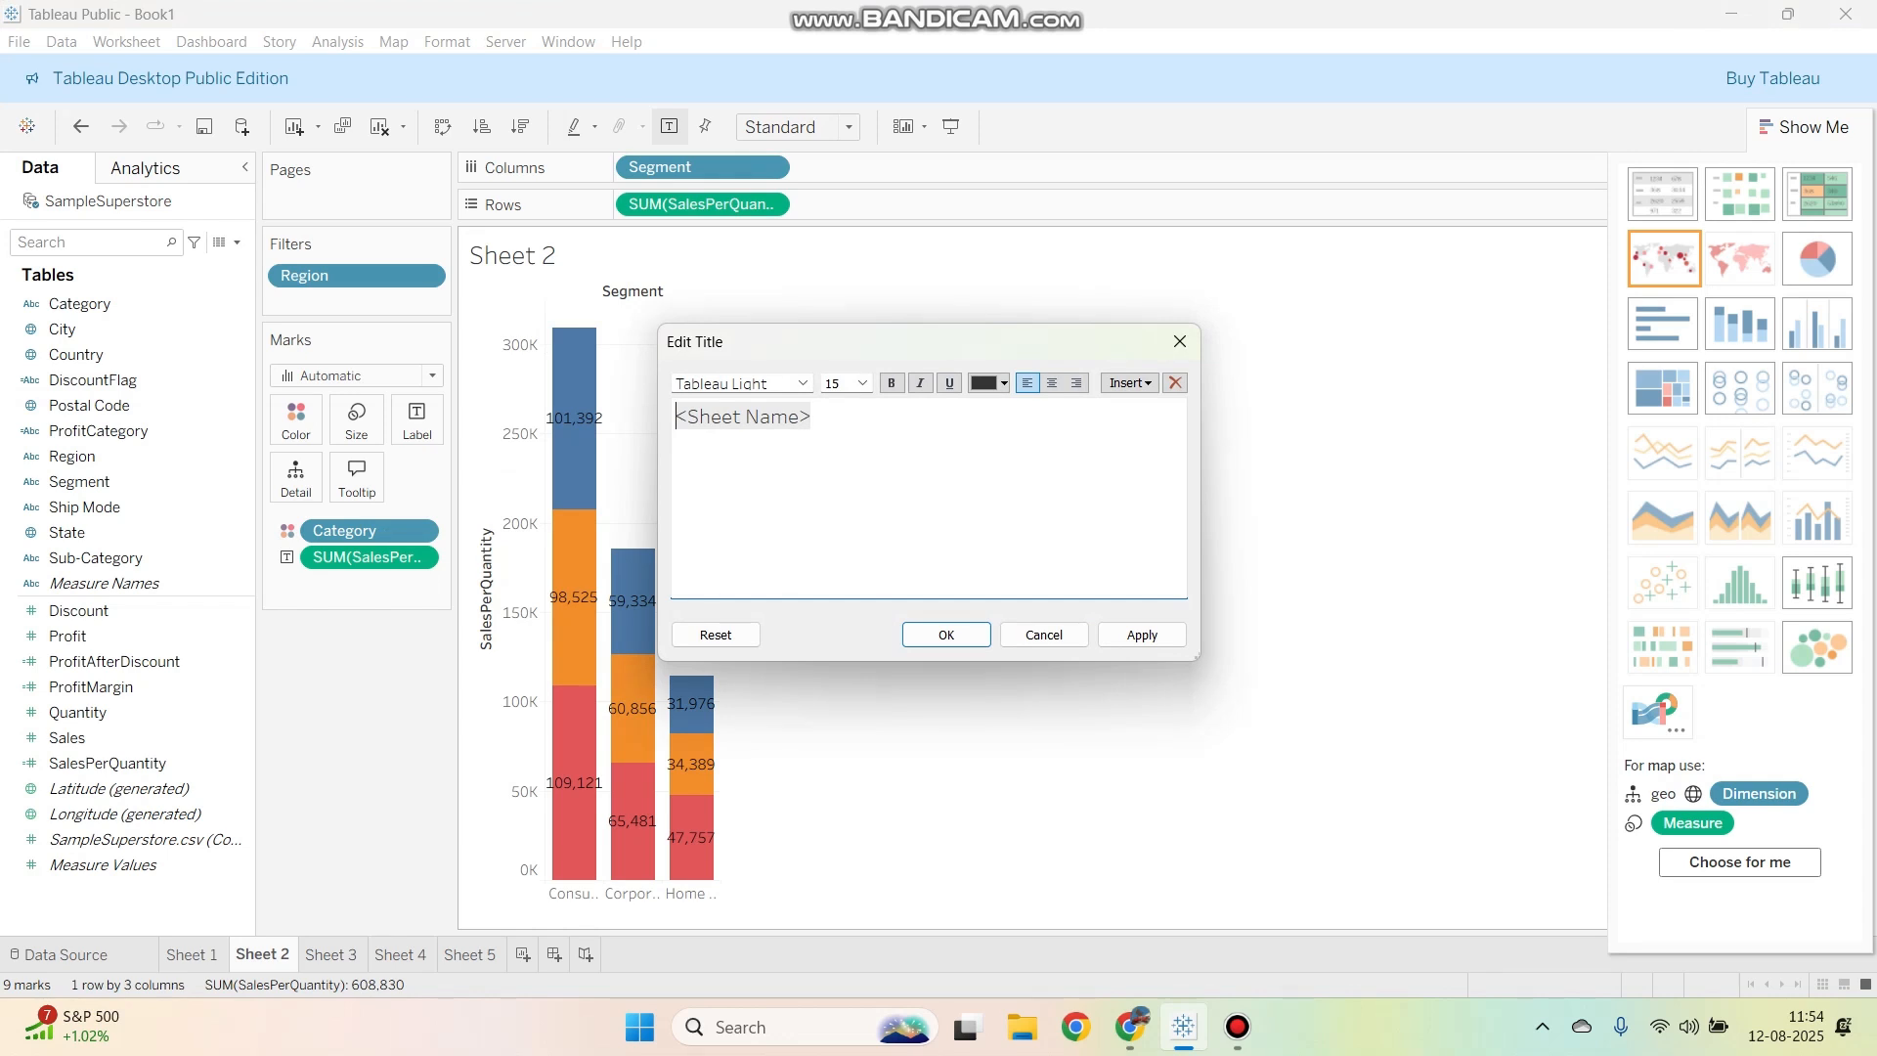
key(alt+Tab)
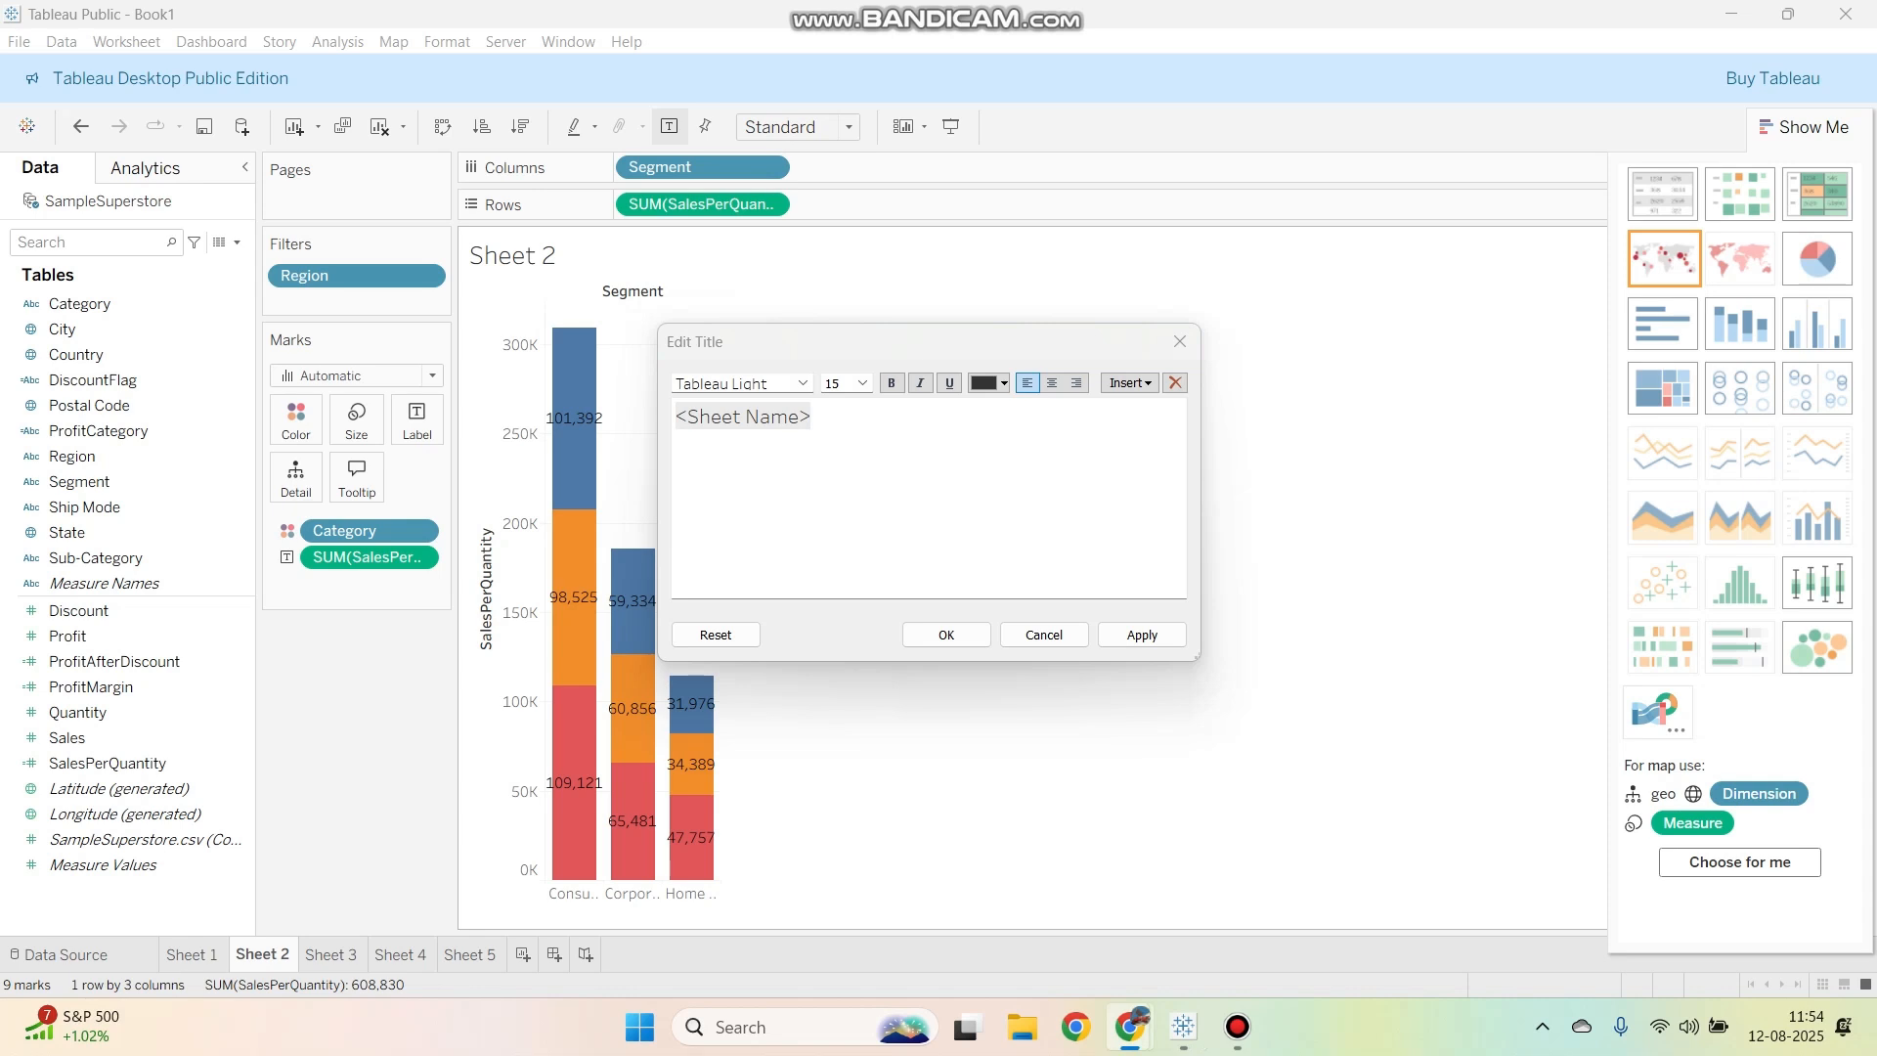
key(alt+Tab)
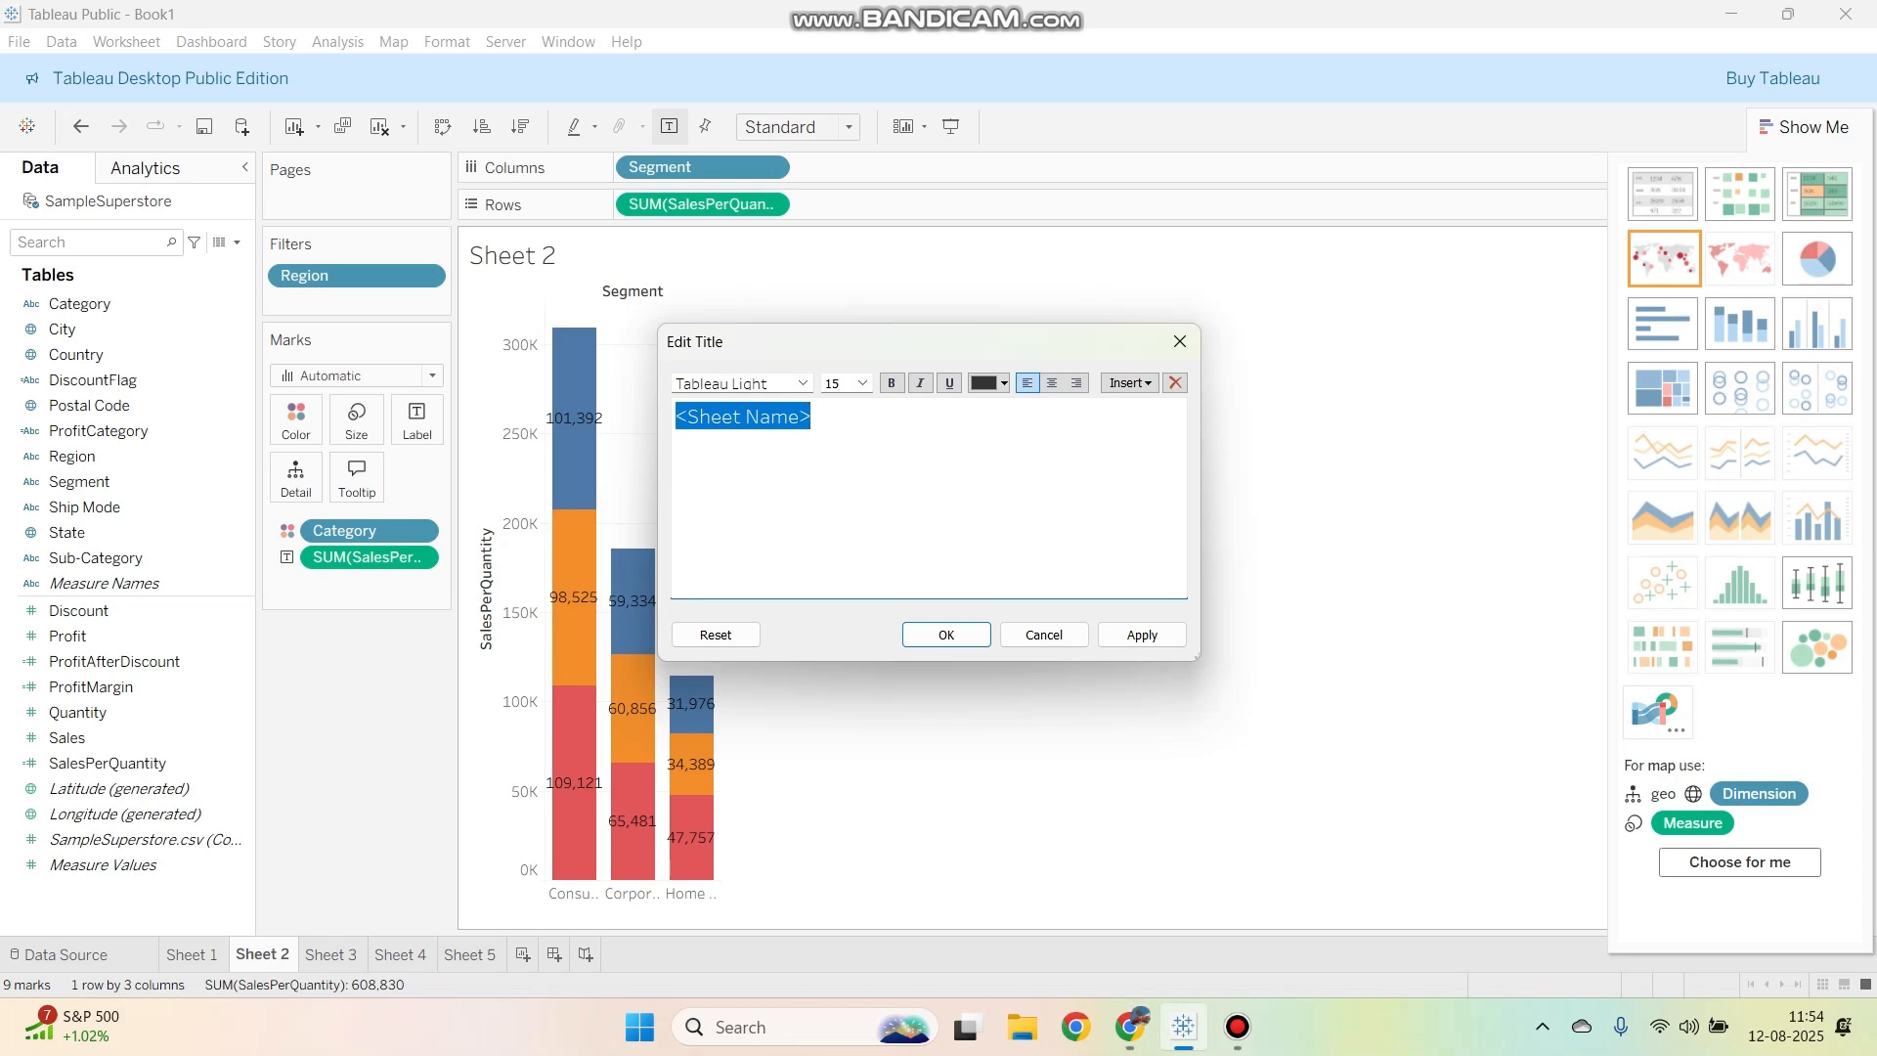
text(Sales per Quantity by Category and Segment)
key(Return)
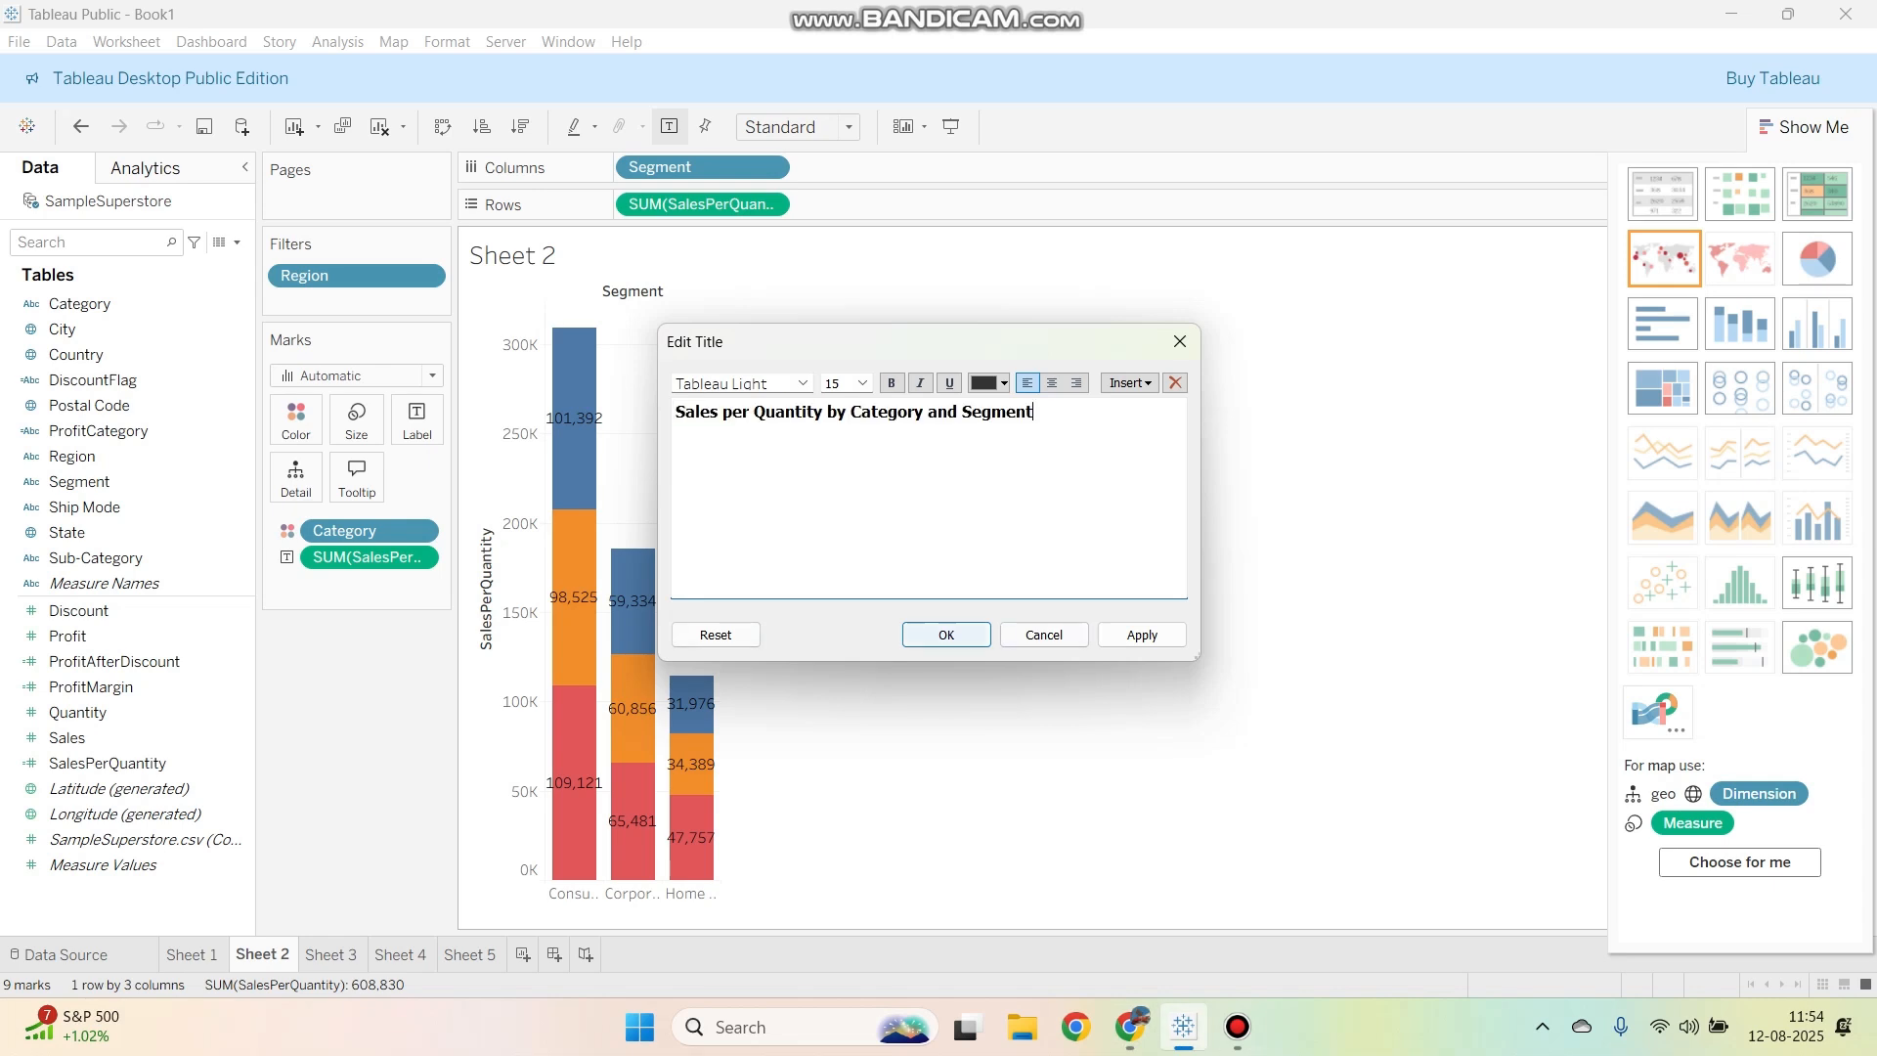
Step: Replace the title of Sheet 3 with "Profit Category Distribution"
click(332, 954)
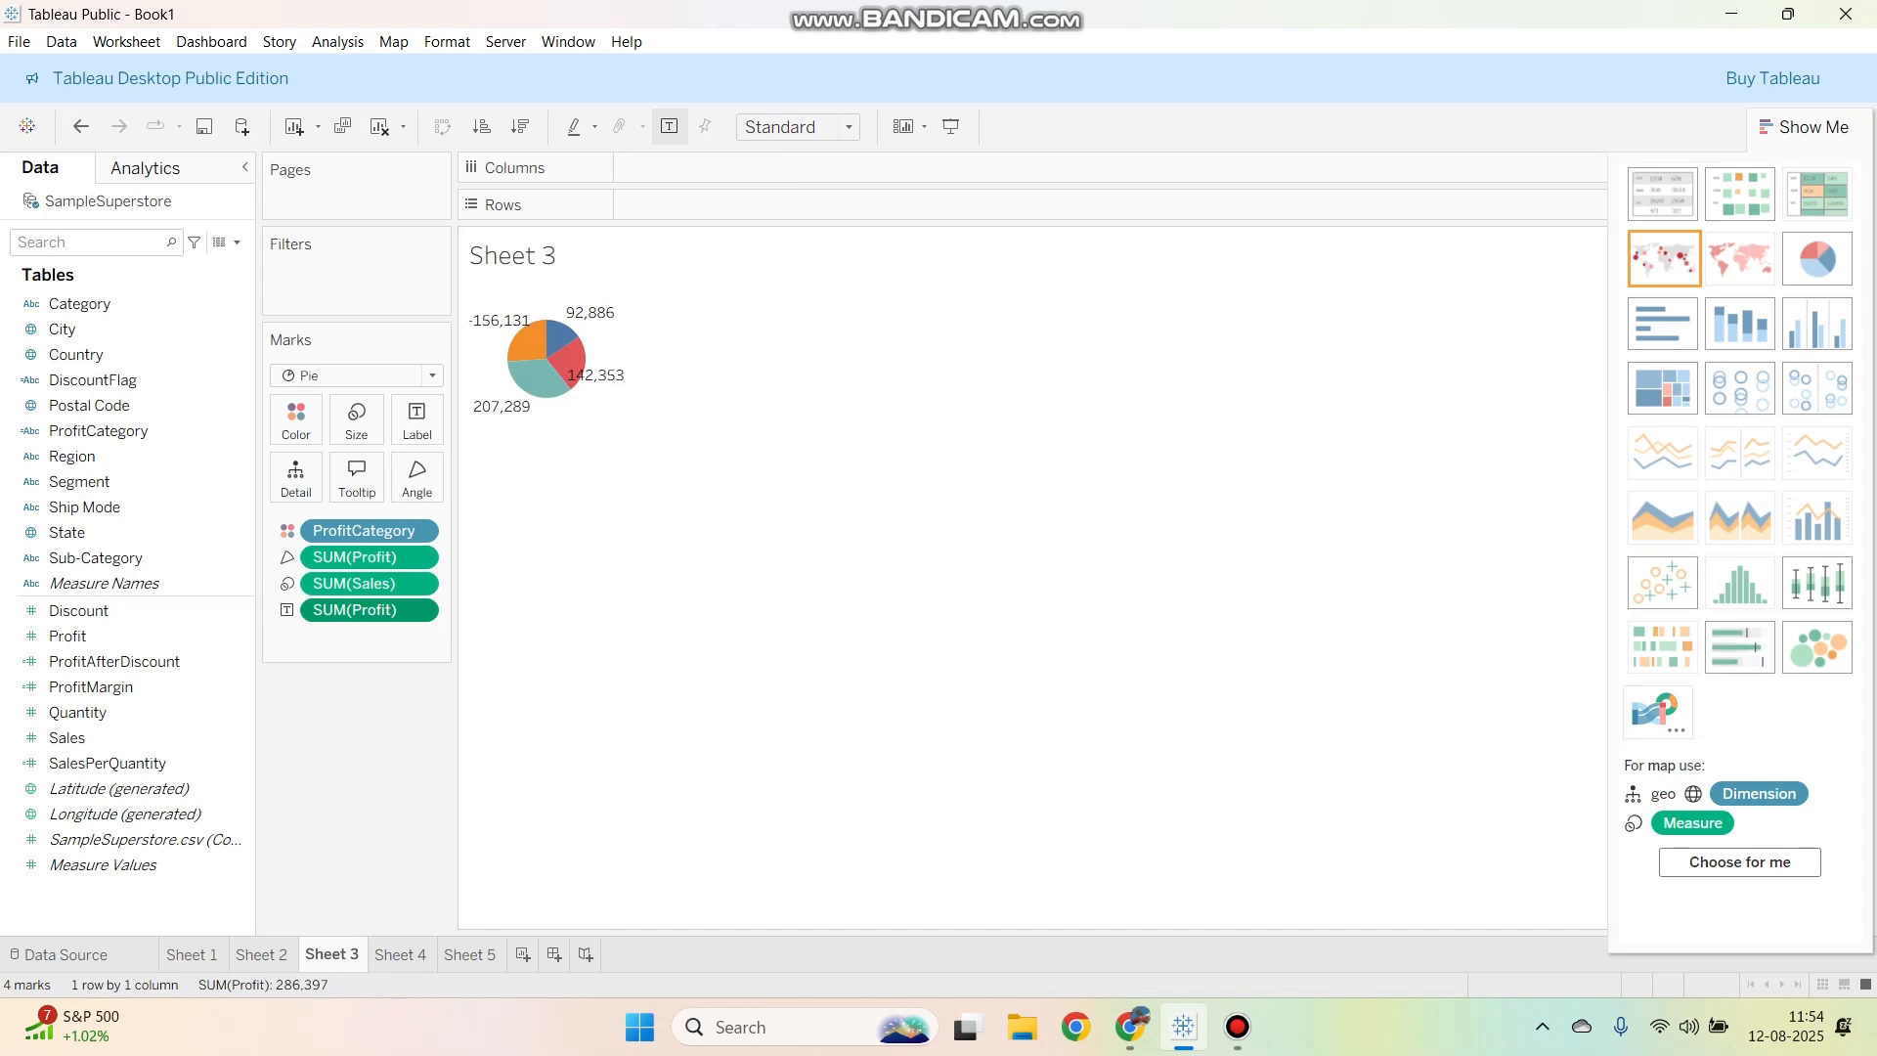
key(alt+Tab)
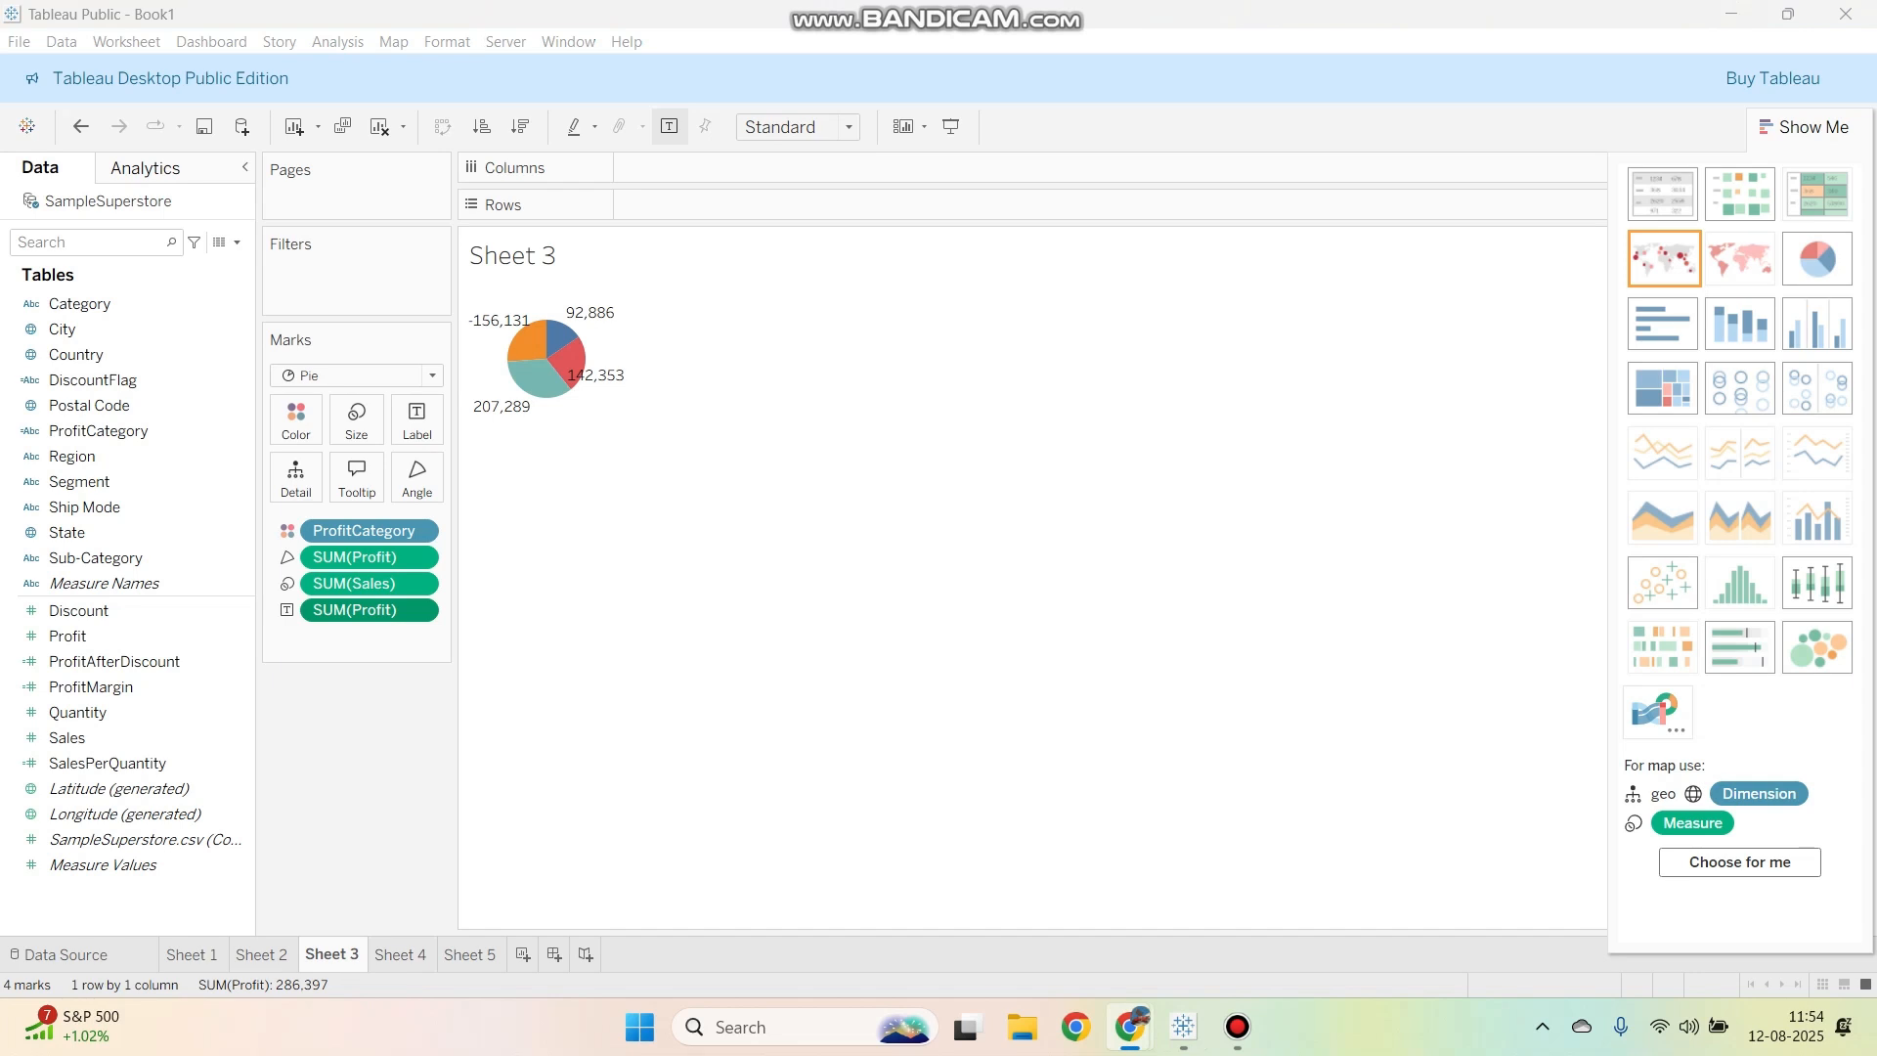
click(997, 255)
right_click(526, 251)
click(586, 267)
key(ctrl+a)
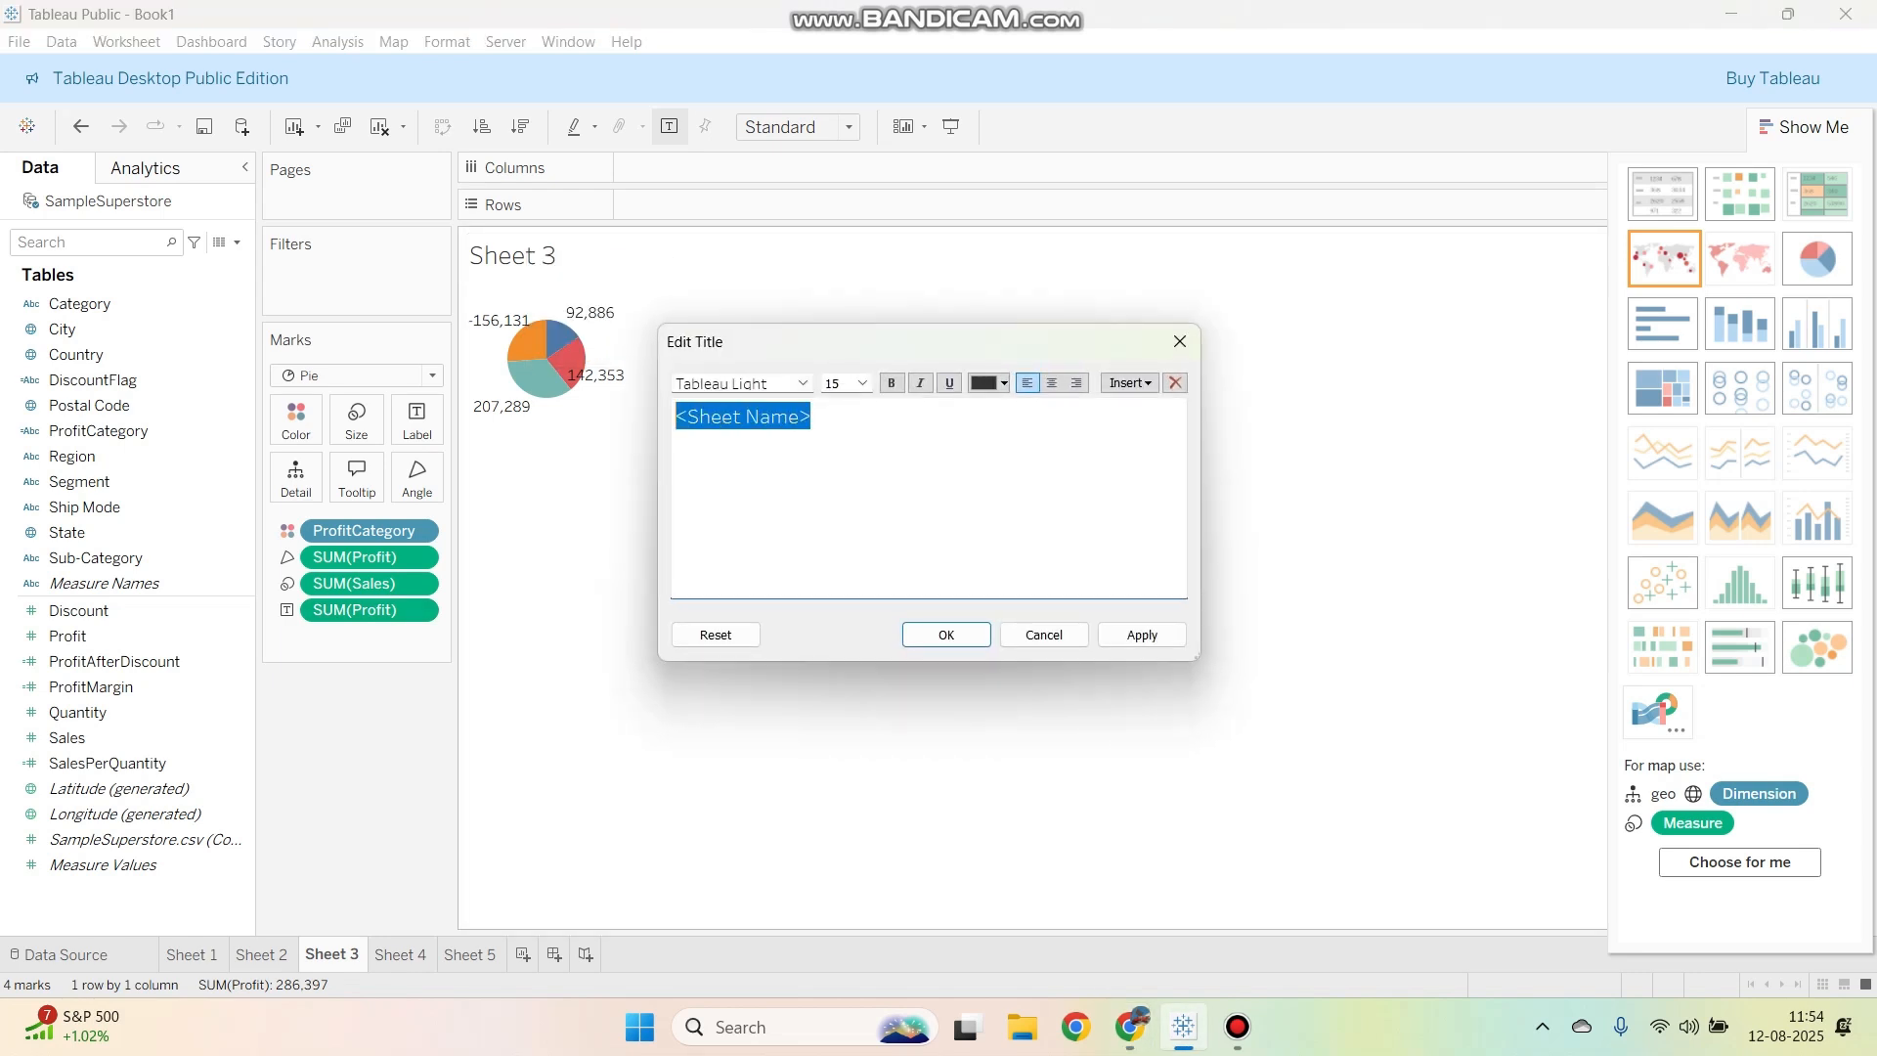
text(Profit Category Distribution)
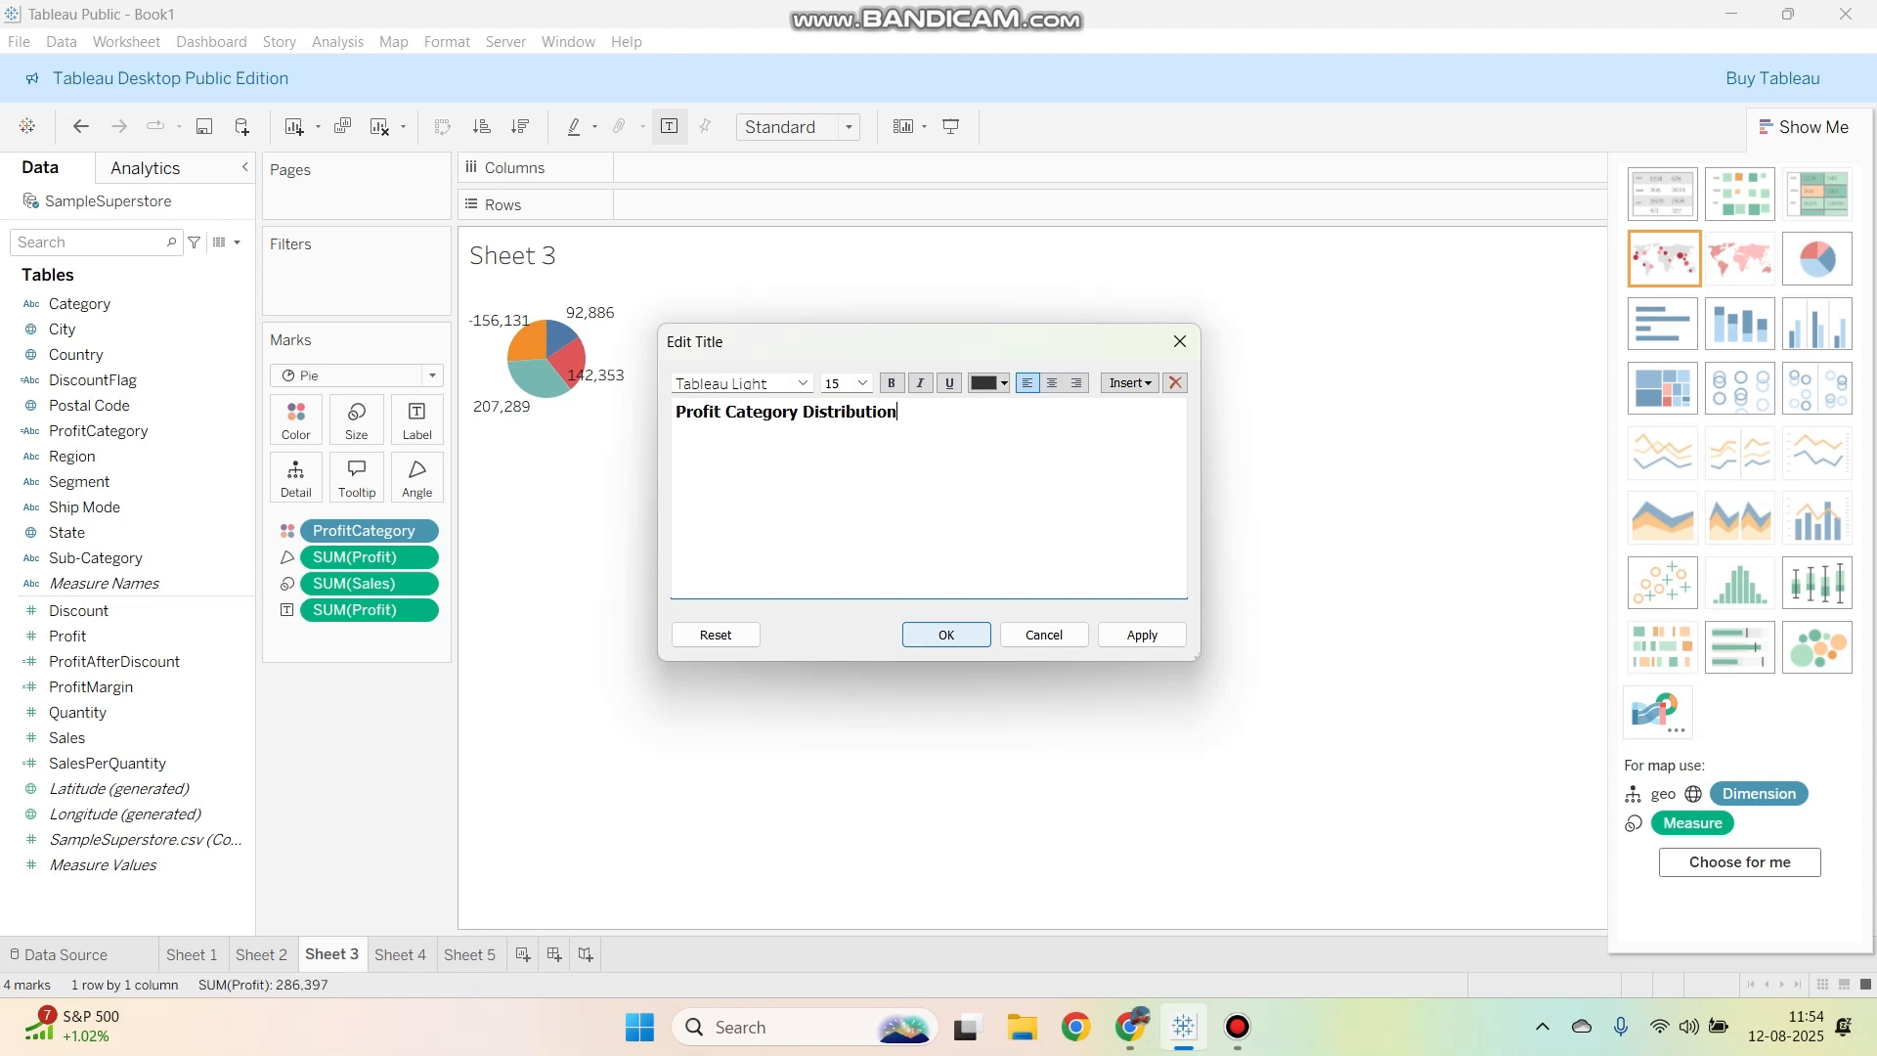
click(946, 634)
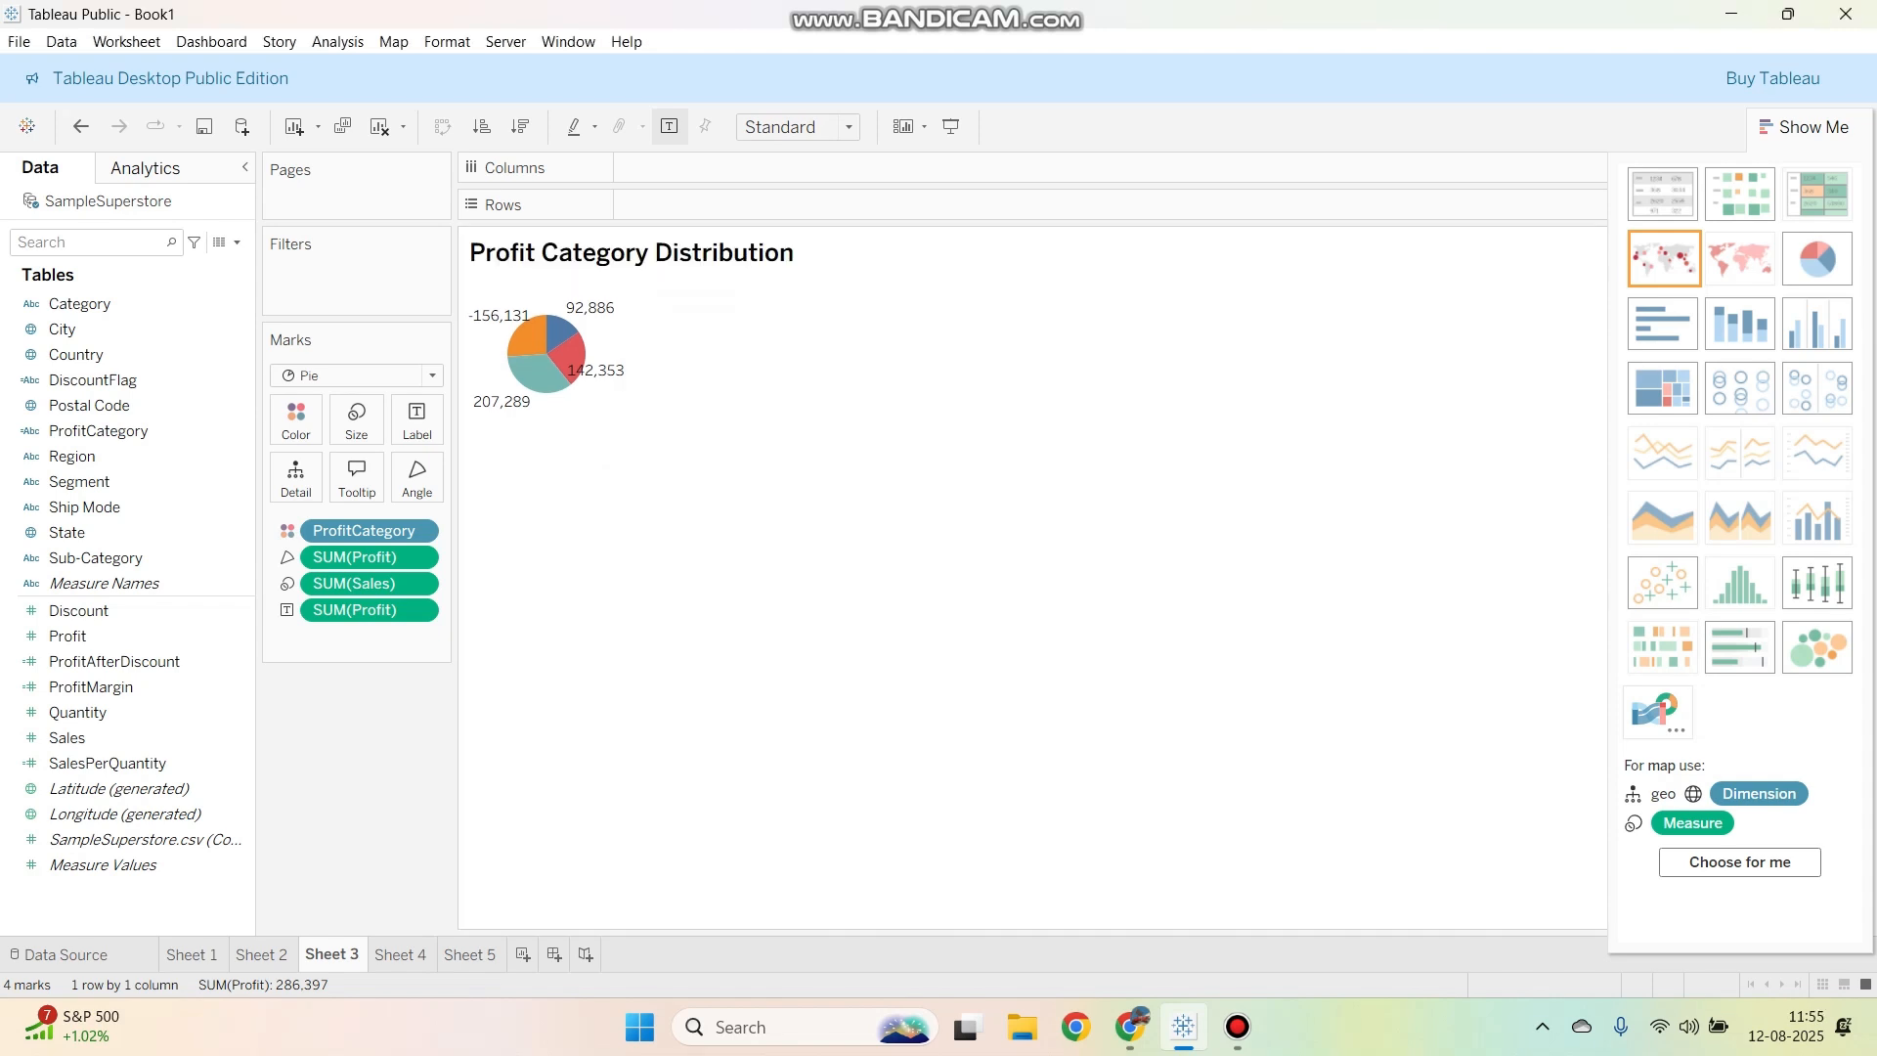
Step: Move the title of Sheet 4 beside the scatter plot and replace it with "Profit Margin vs Sales"
key(alt+Tab)
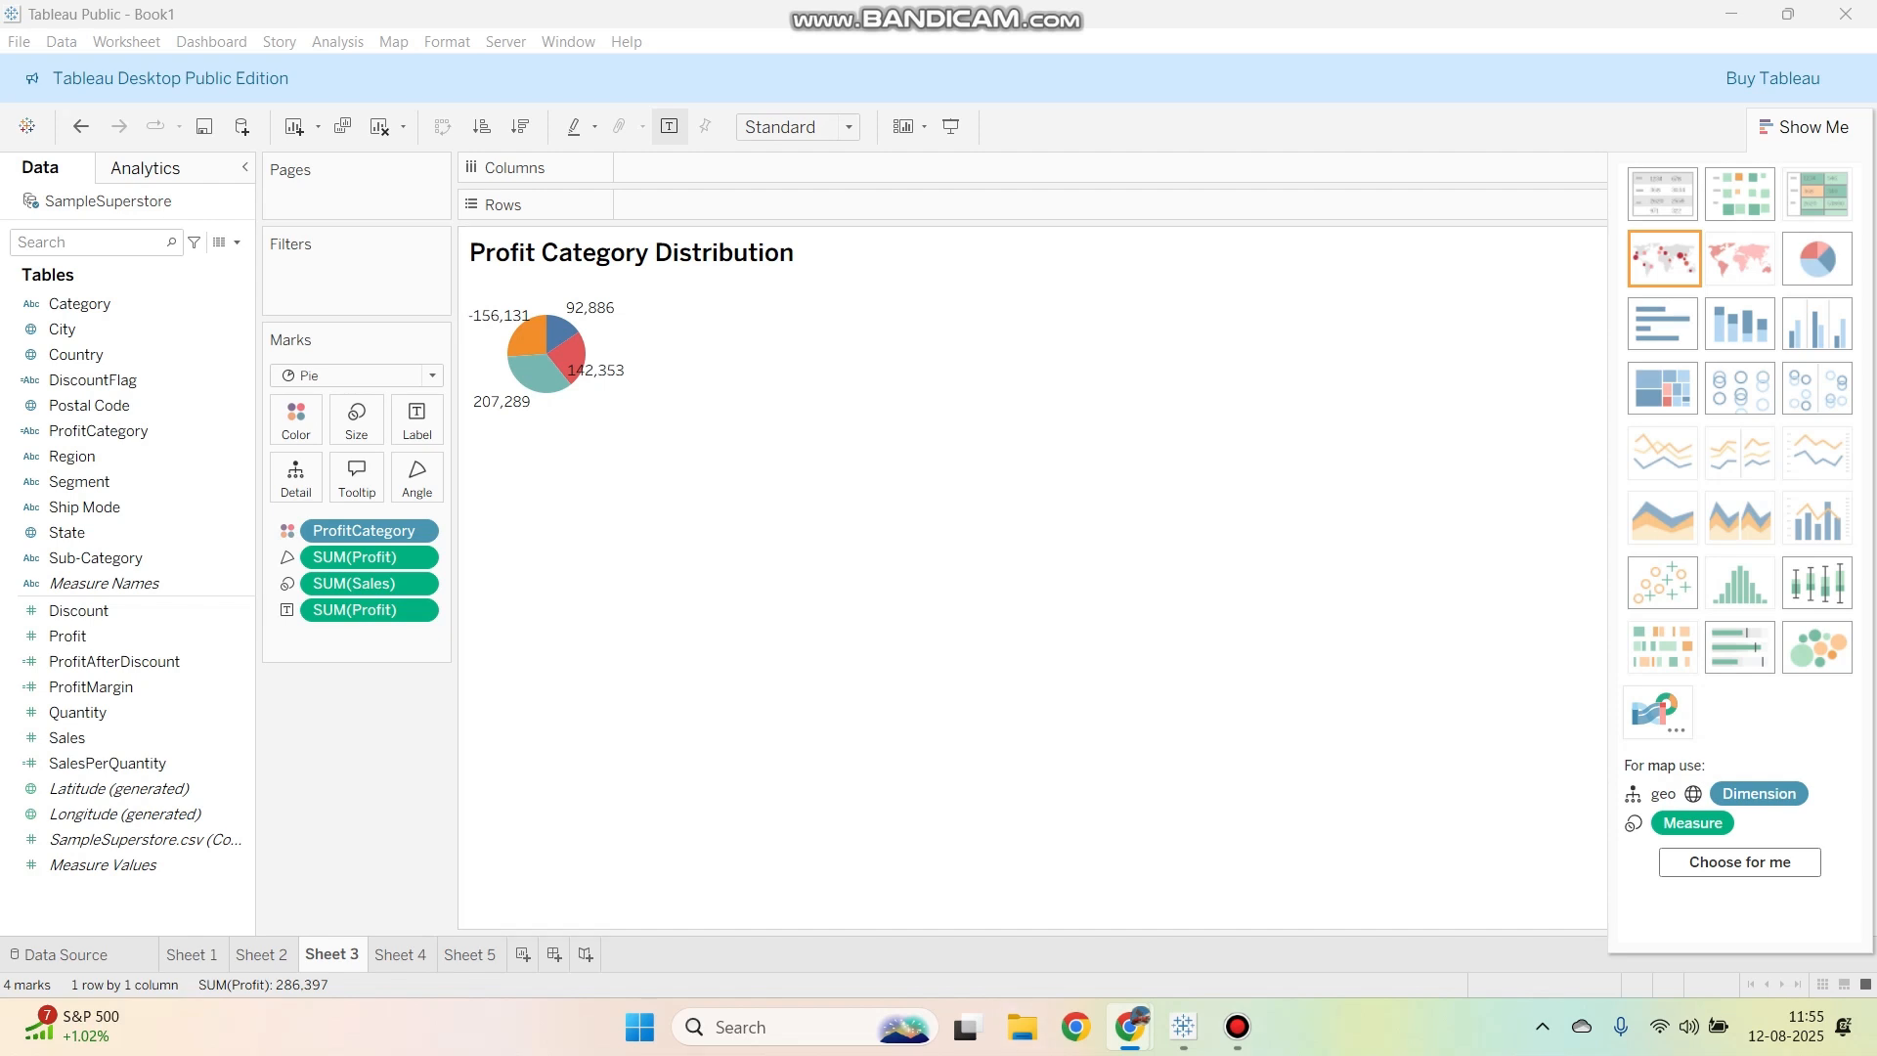
click(401, 955)
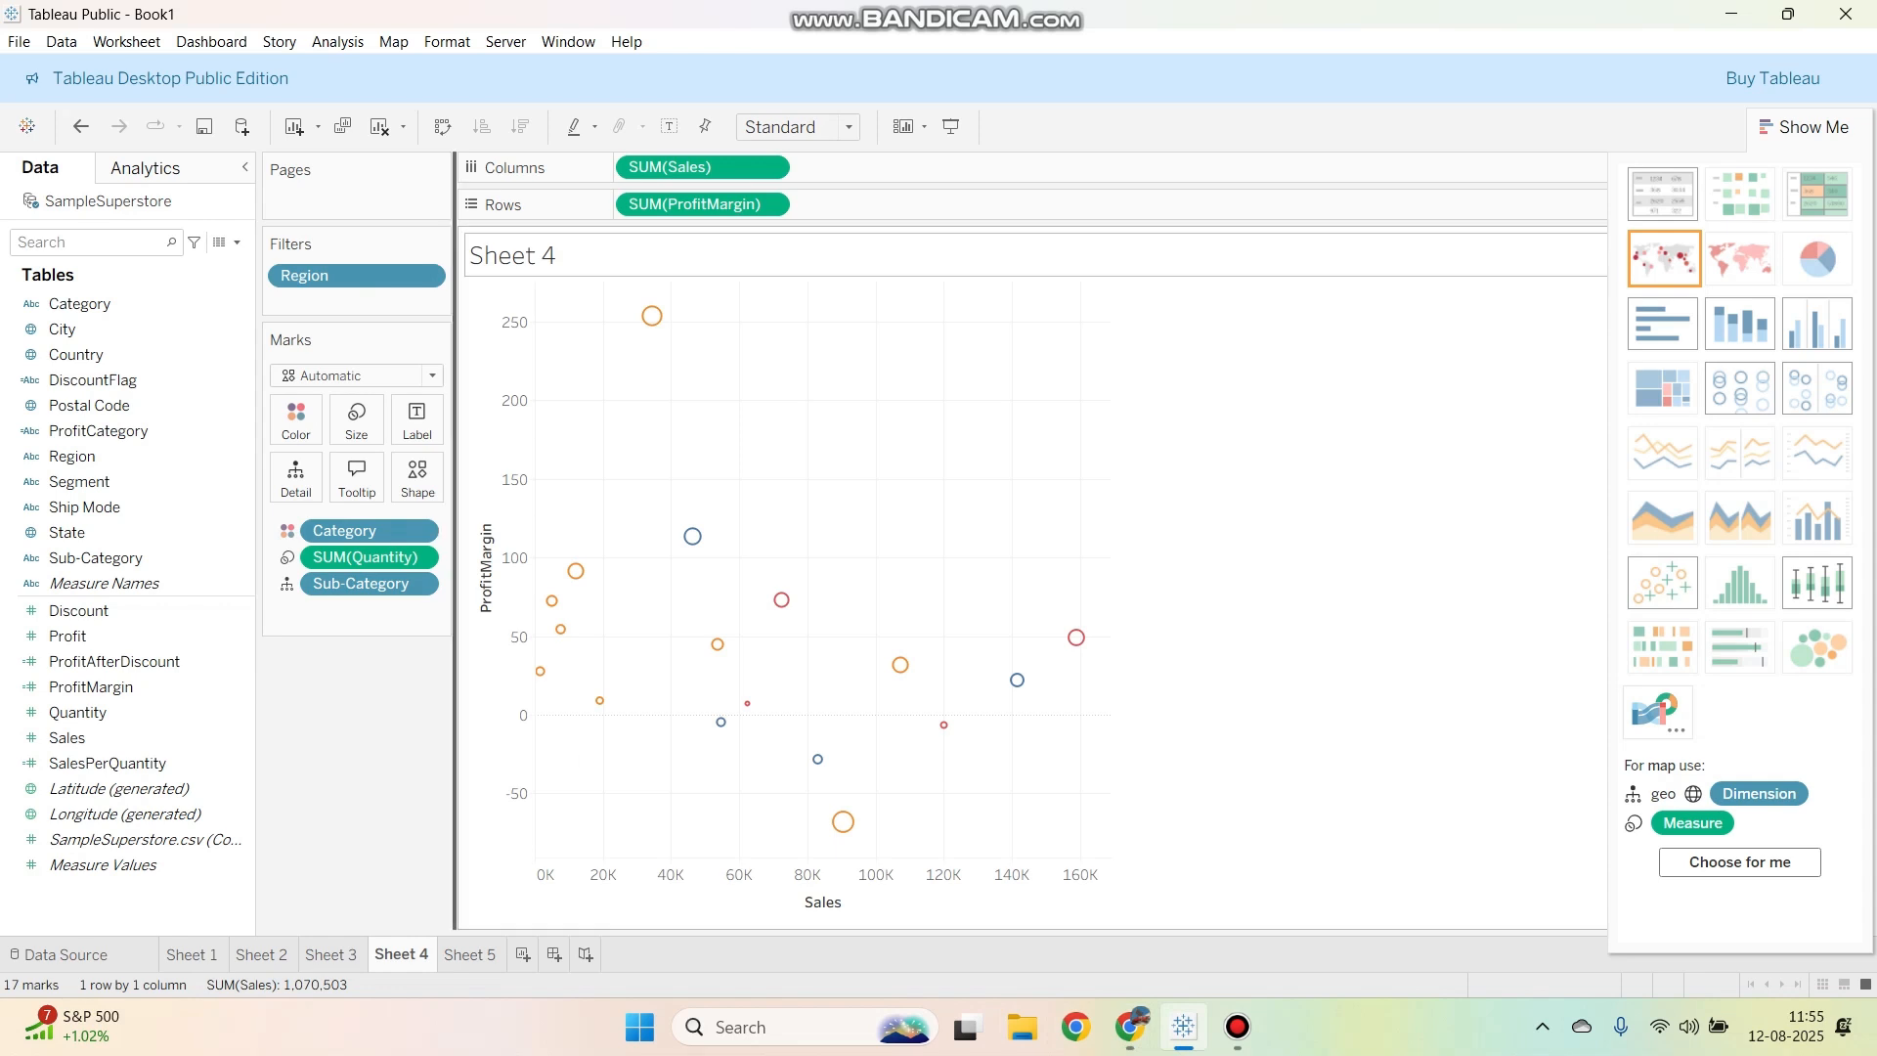
drag(513, 256, 455, 258)
right_click(572, 211)
click(606, 224)
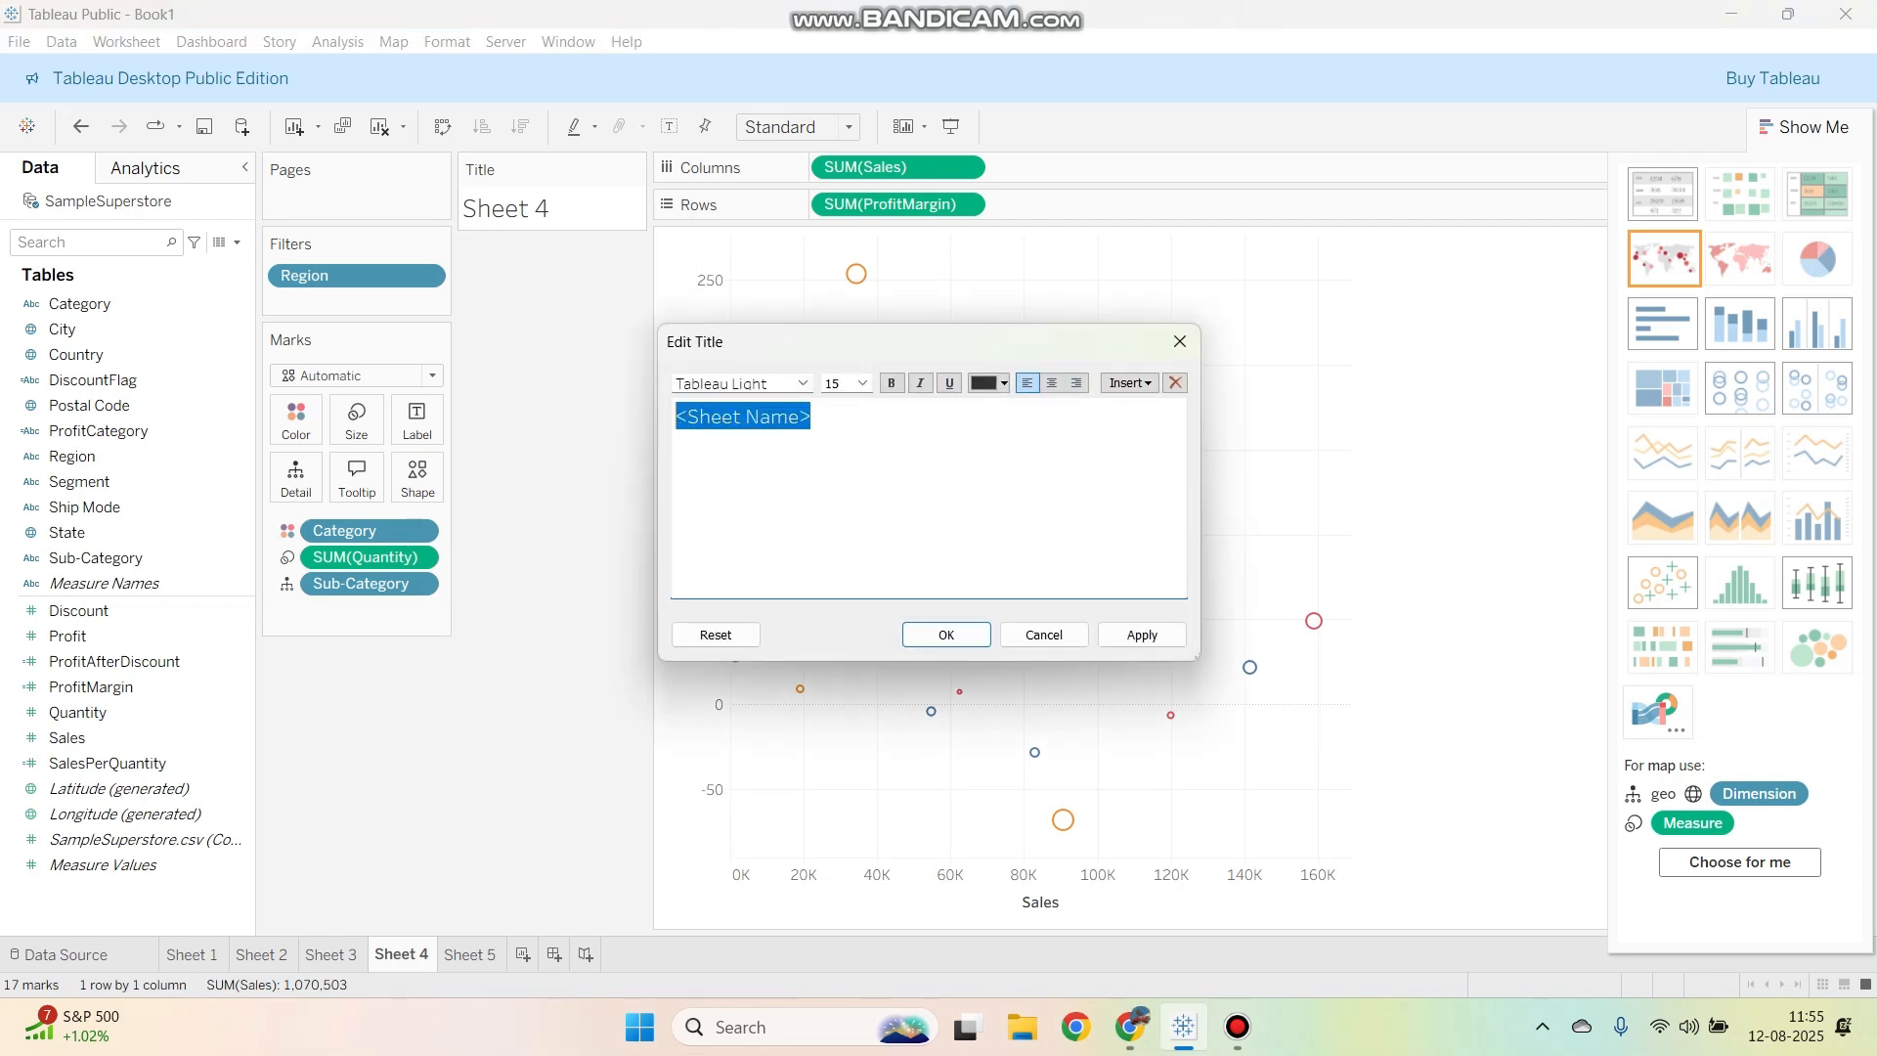
text(Profit Margin vs Sales)
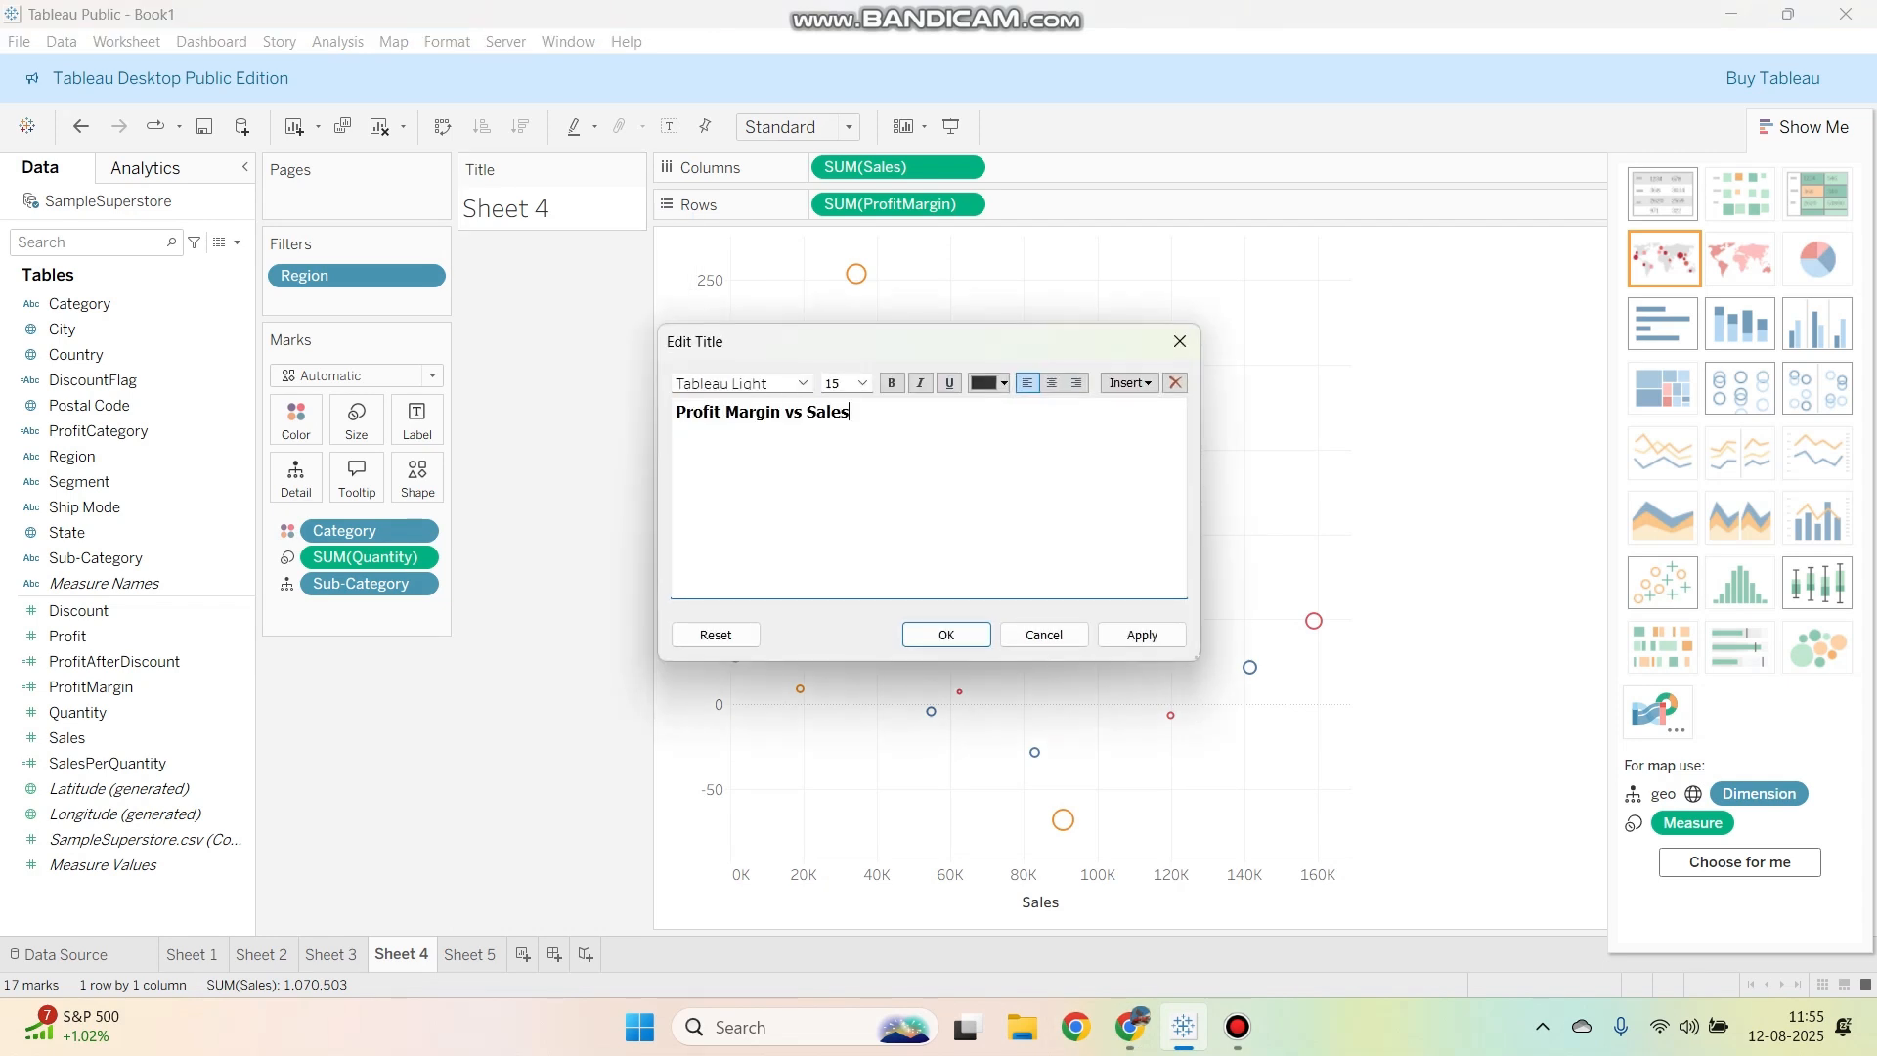
click(946, 634)
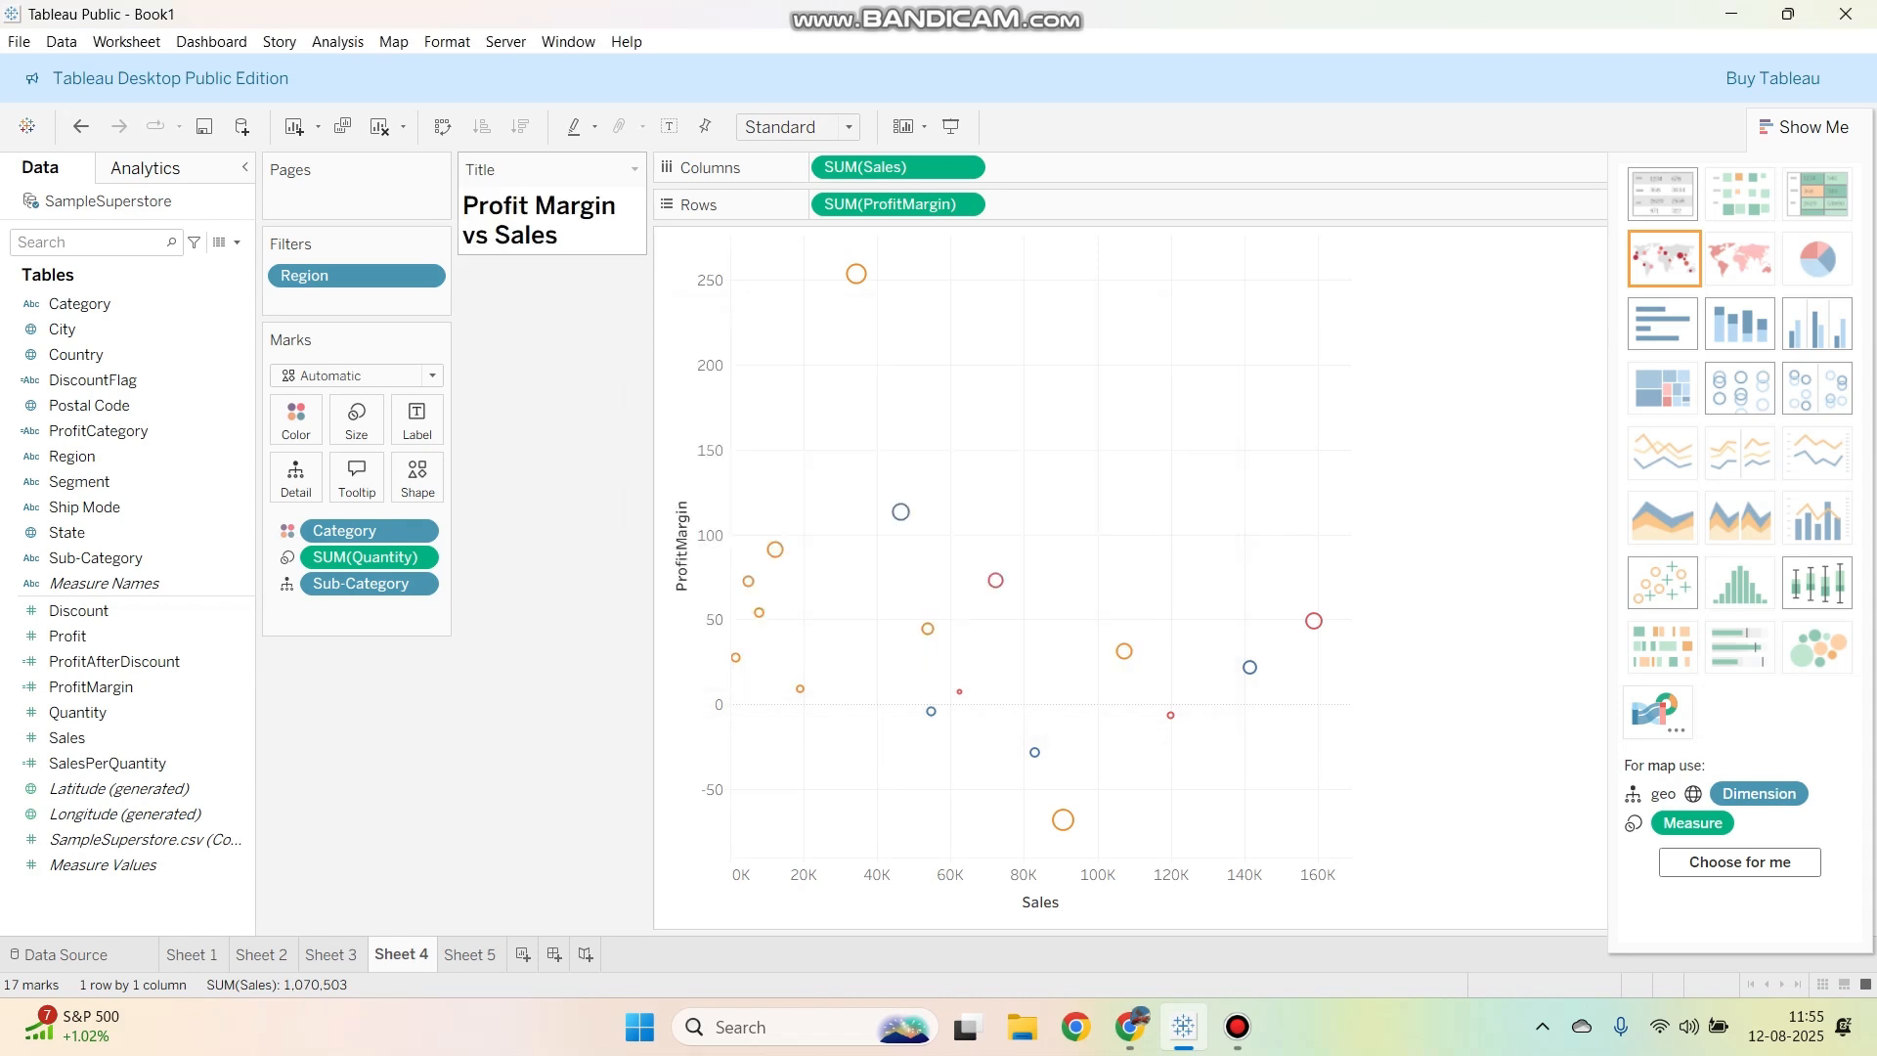
right_click(687, 547)
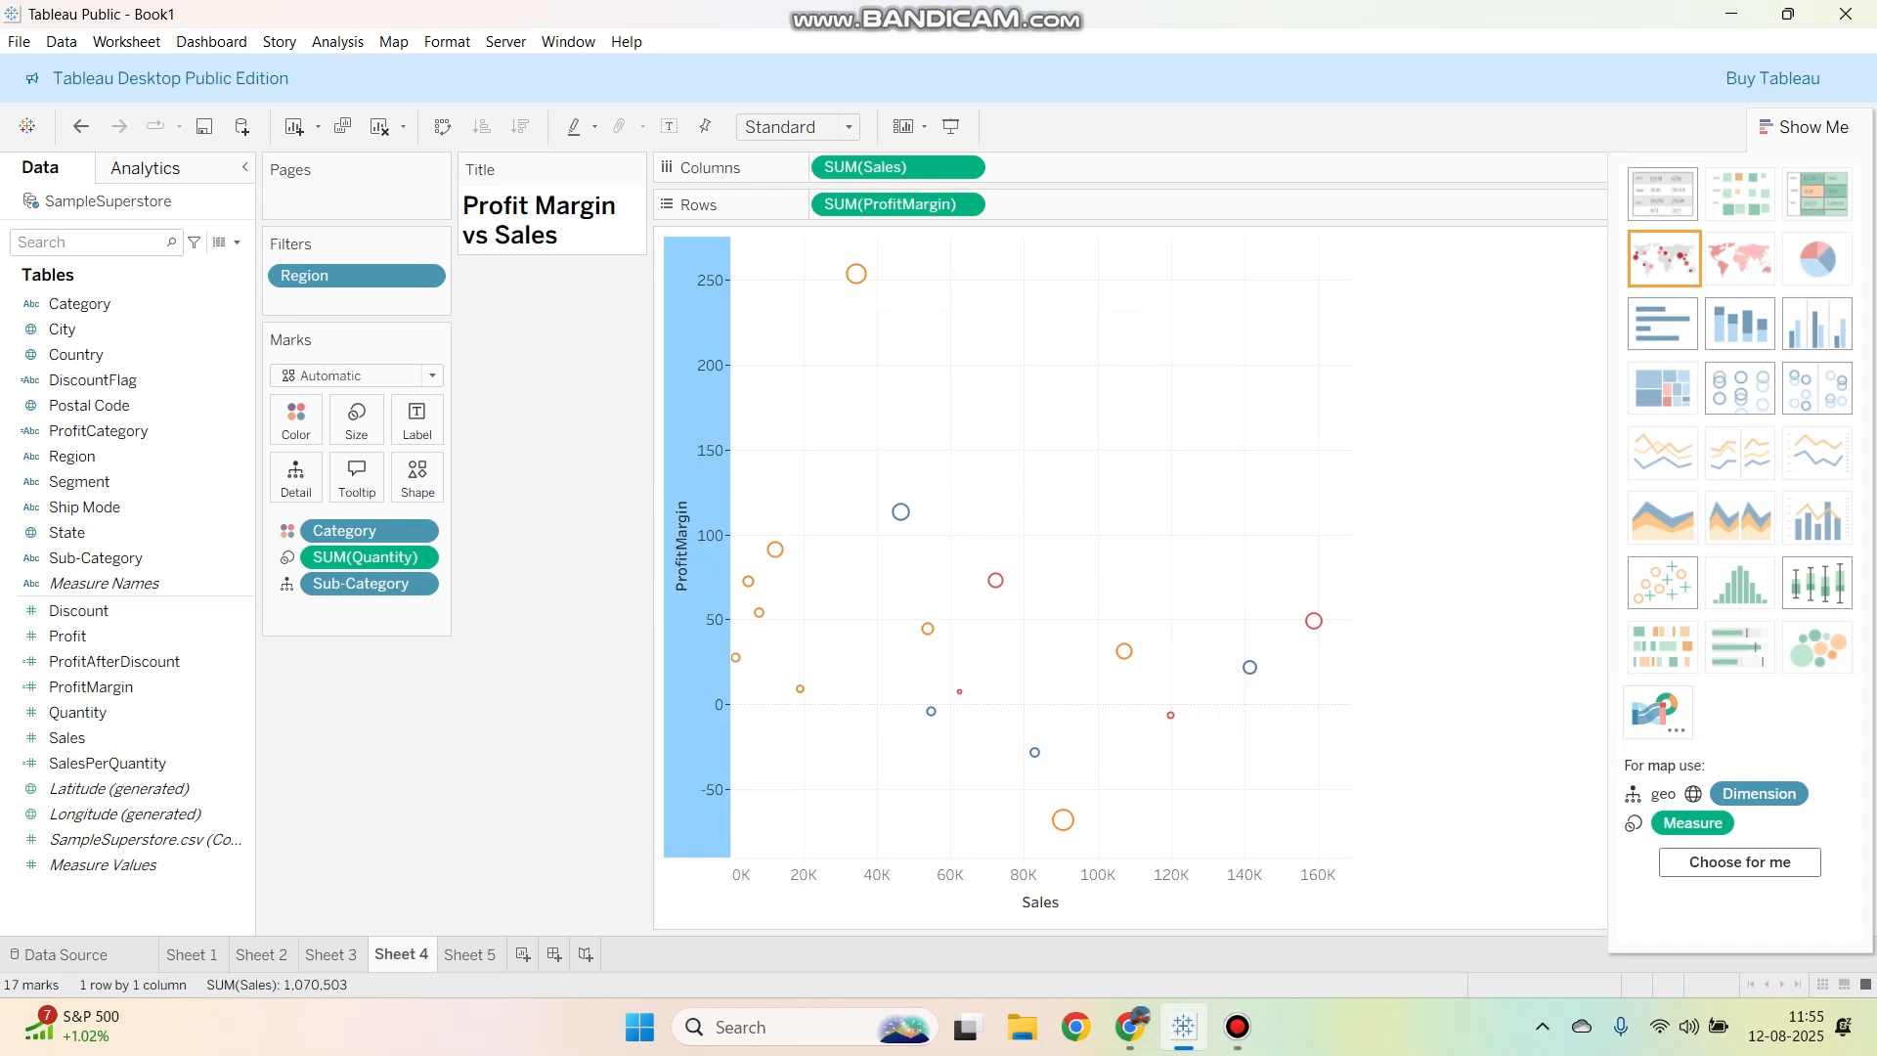
Step: Replace the title of Sheet 5 with "Profit After Discount by State"
click(471, 954)
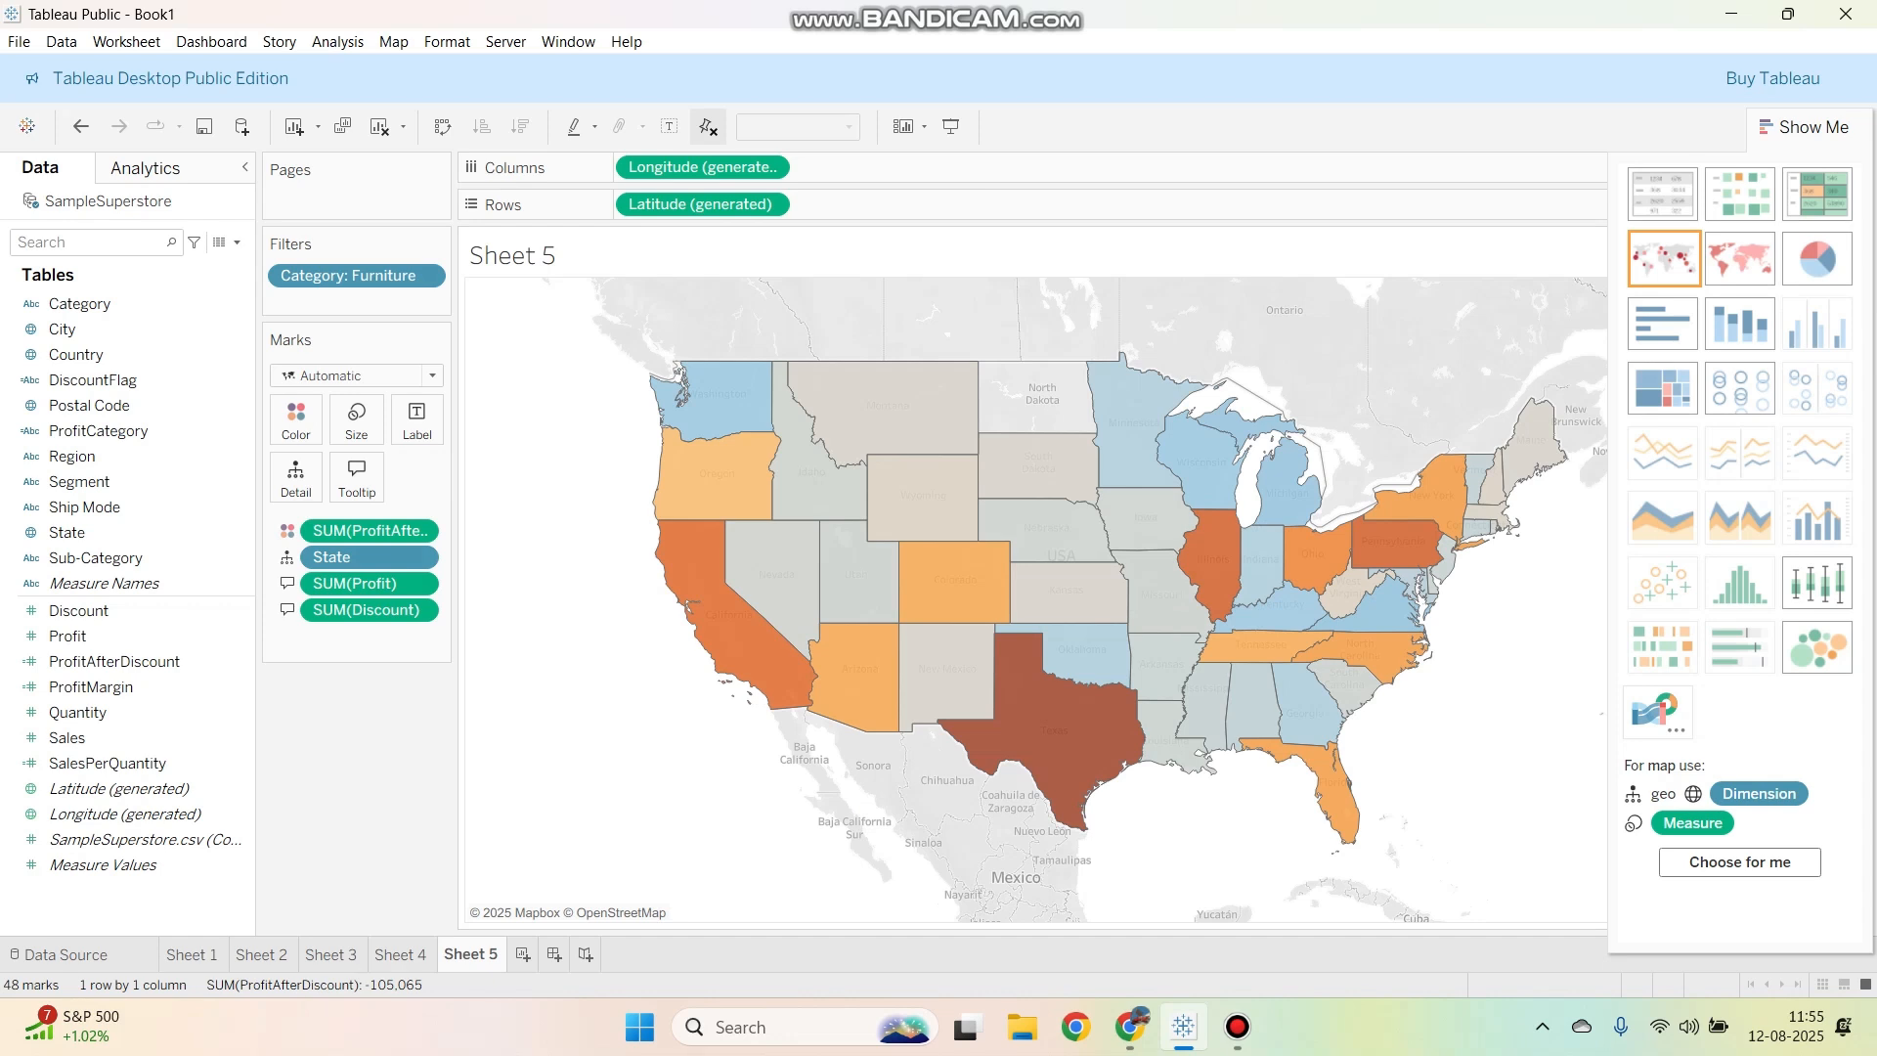
key(alt+Tab)
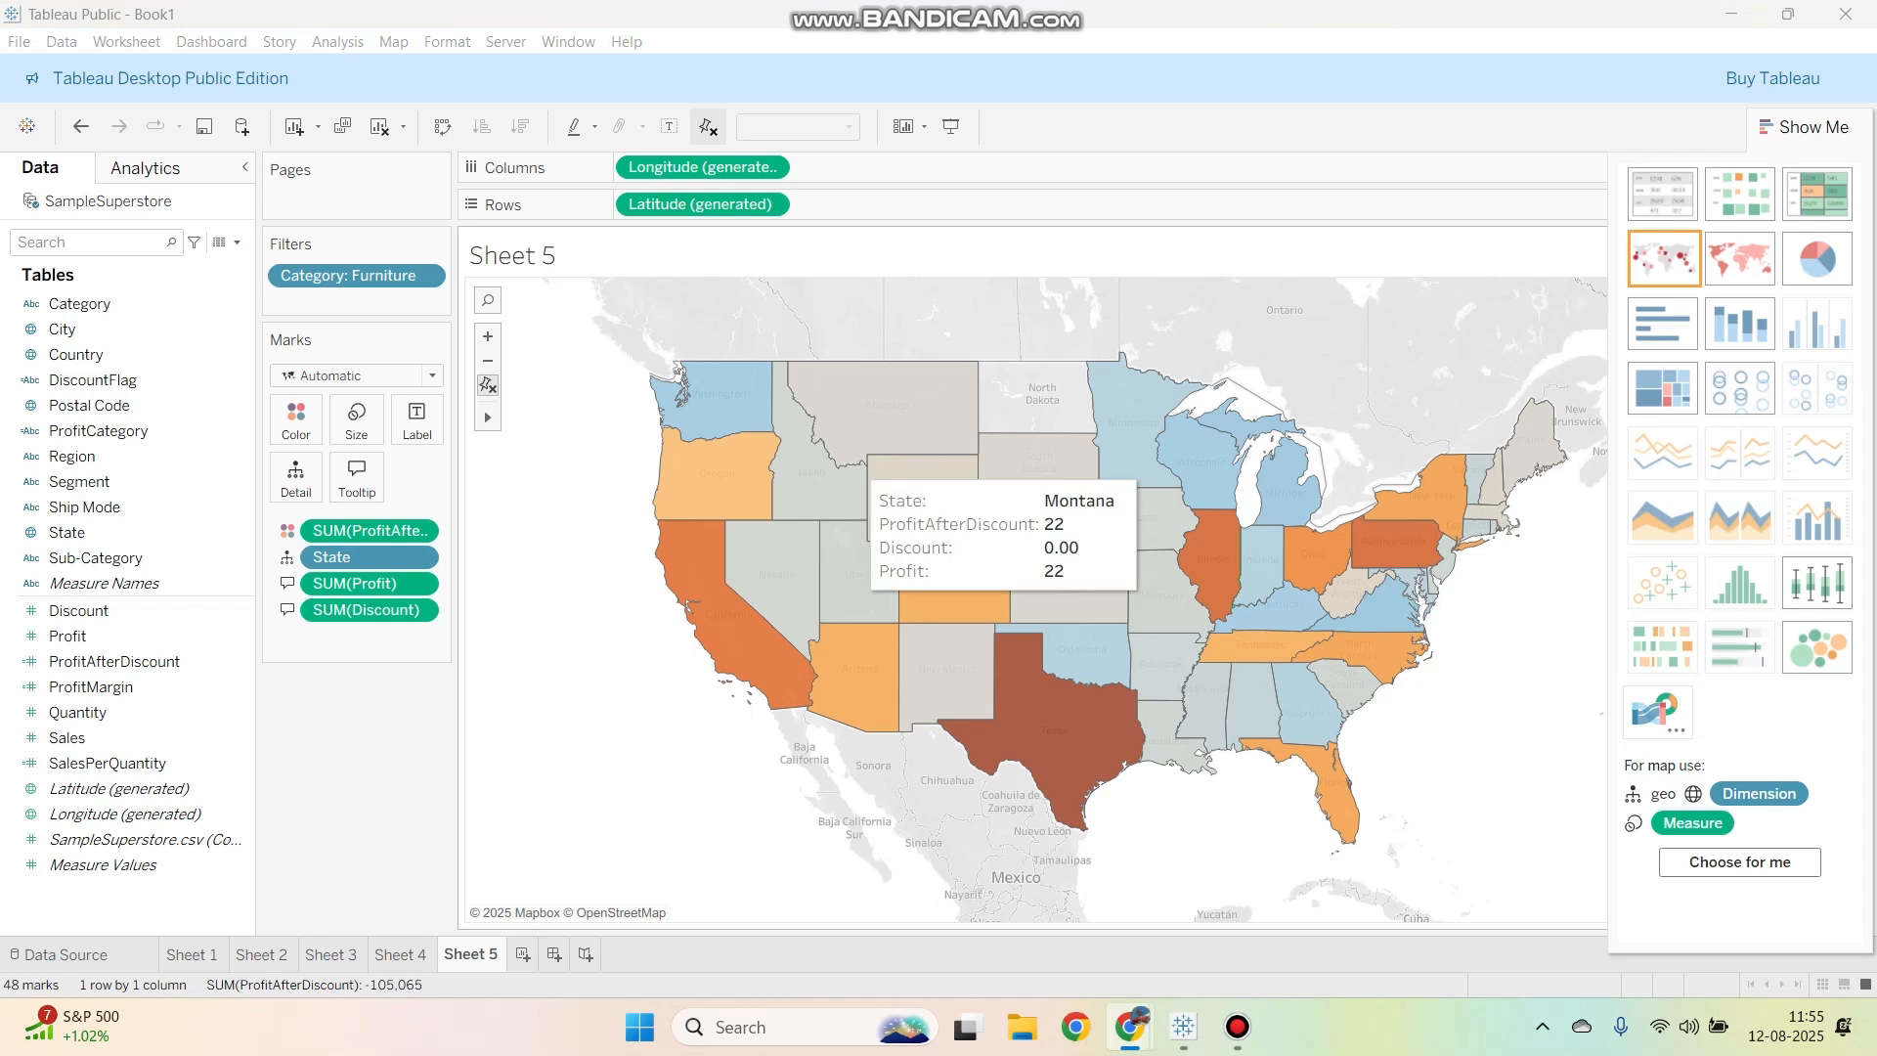
right_click(533, 256)
click(595, 269)
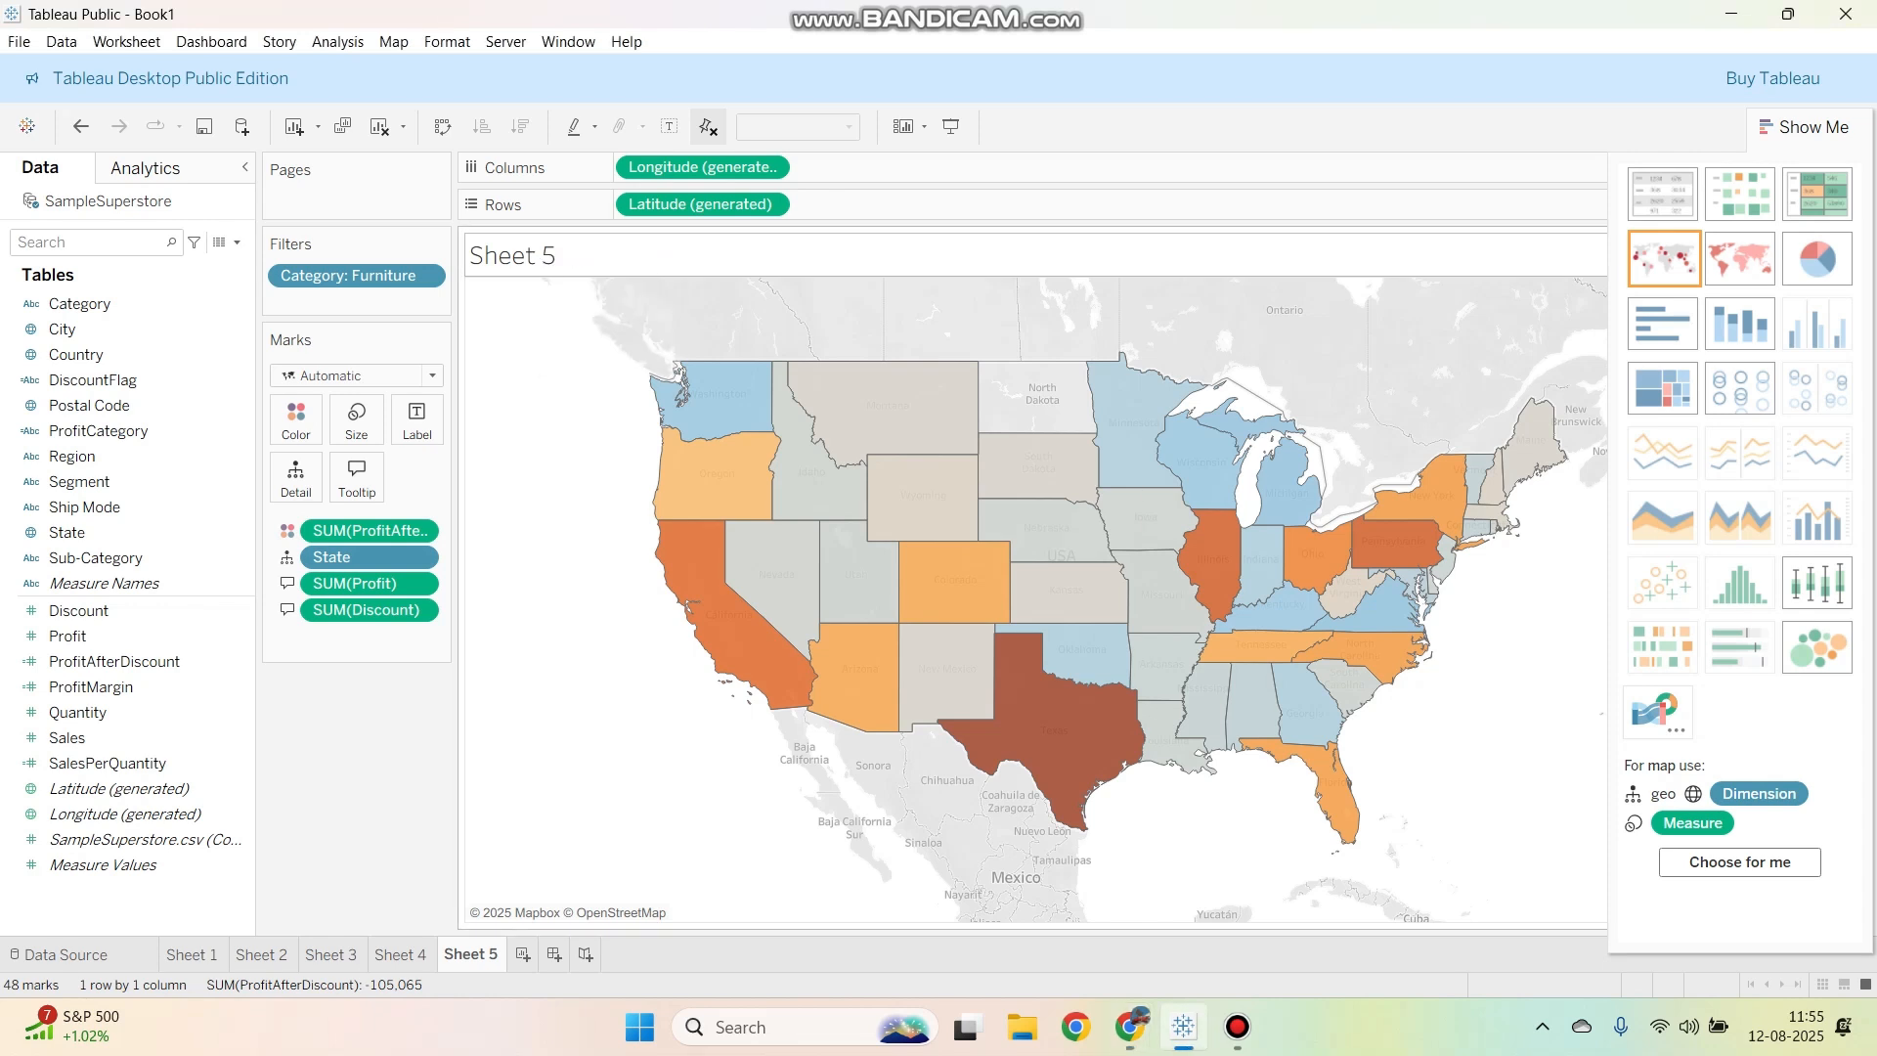
key(ctrl+a)
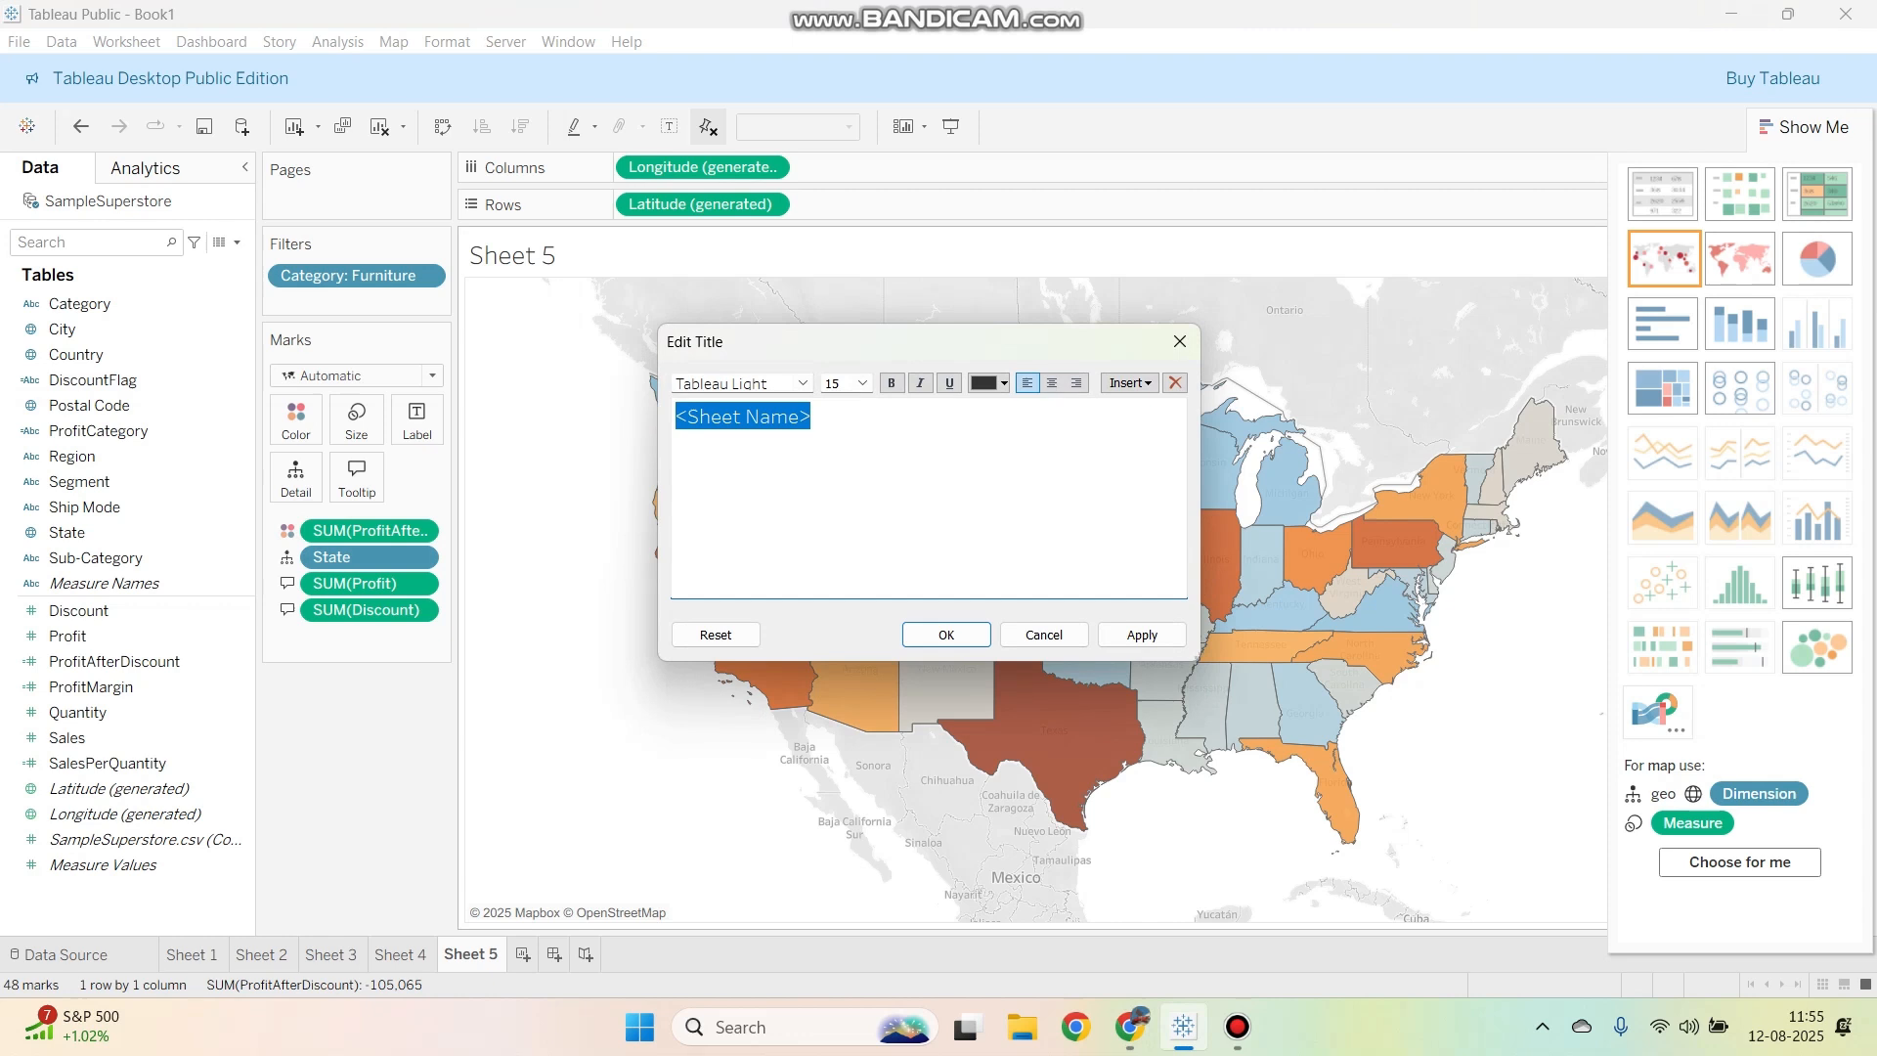
text(Profit After Discount by State)
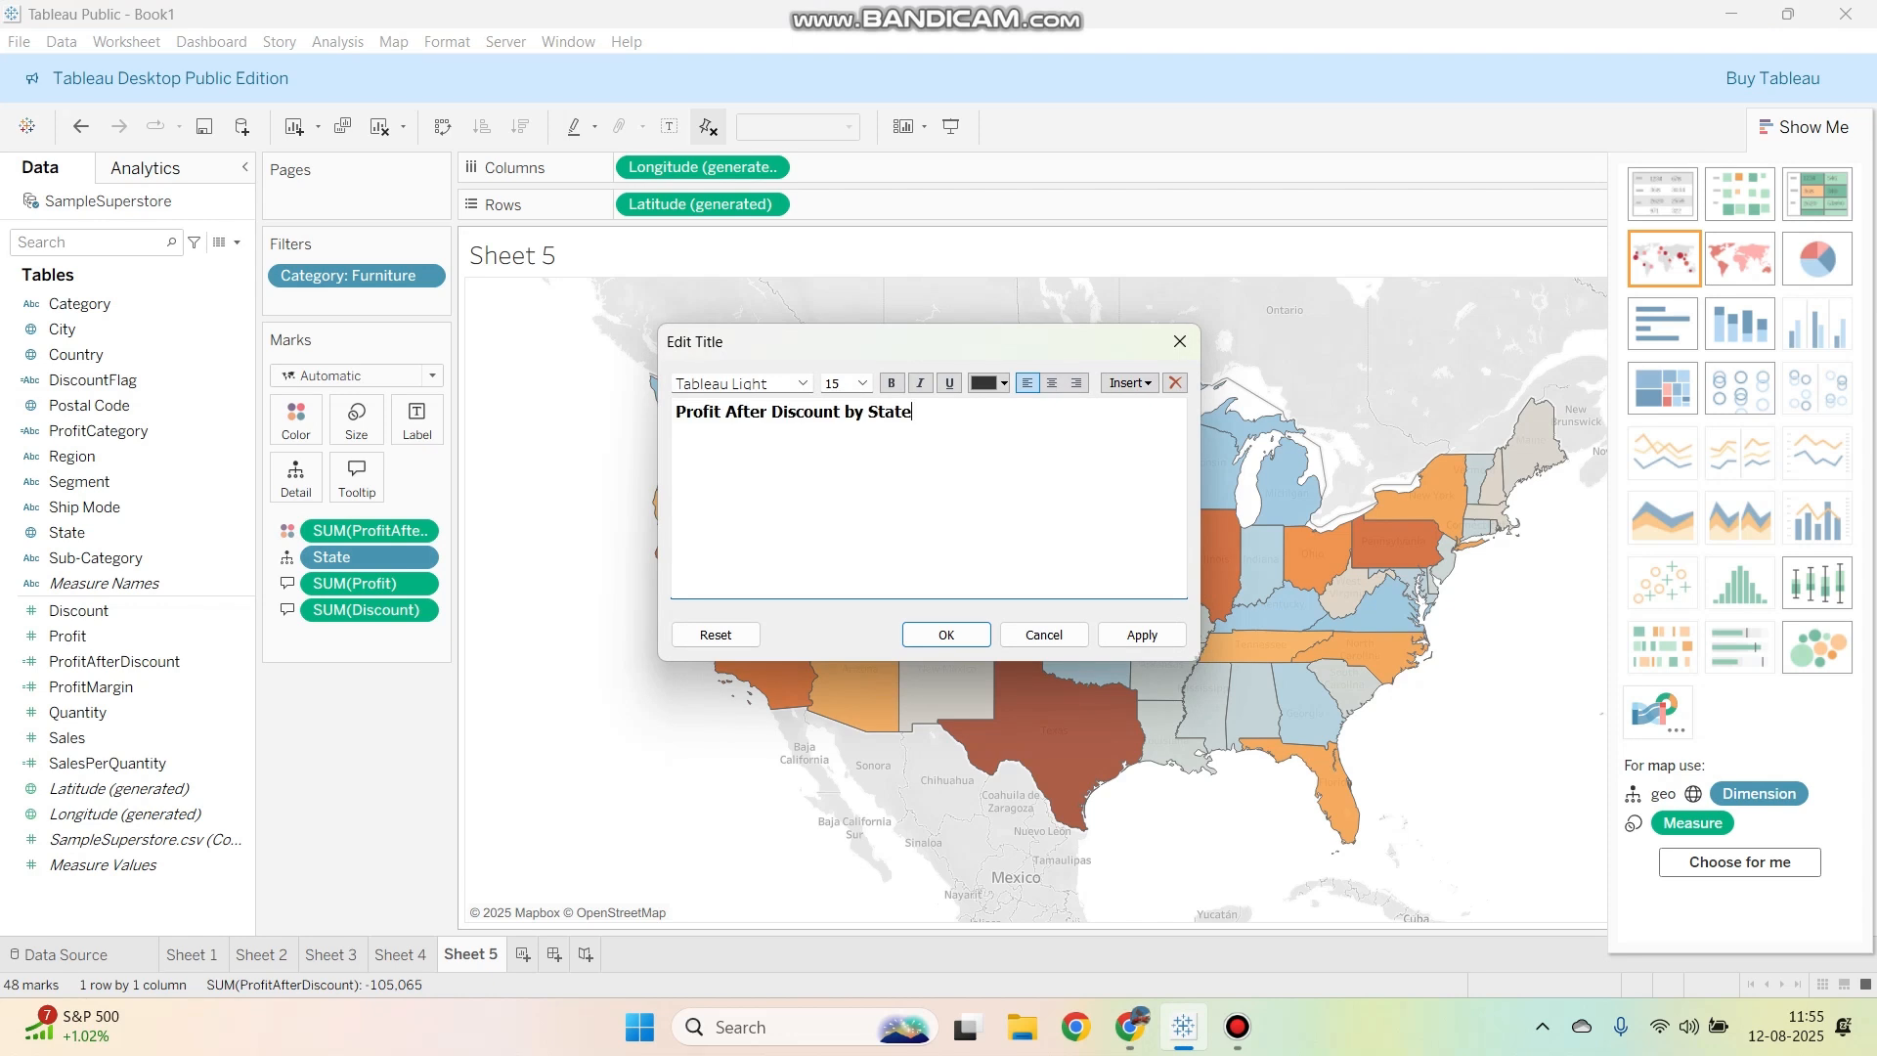
key(Return)
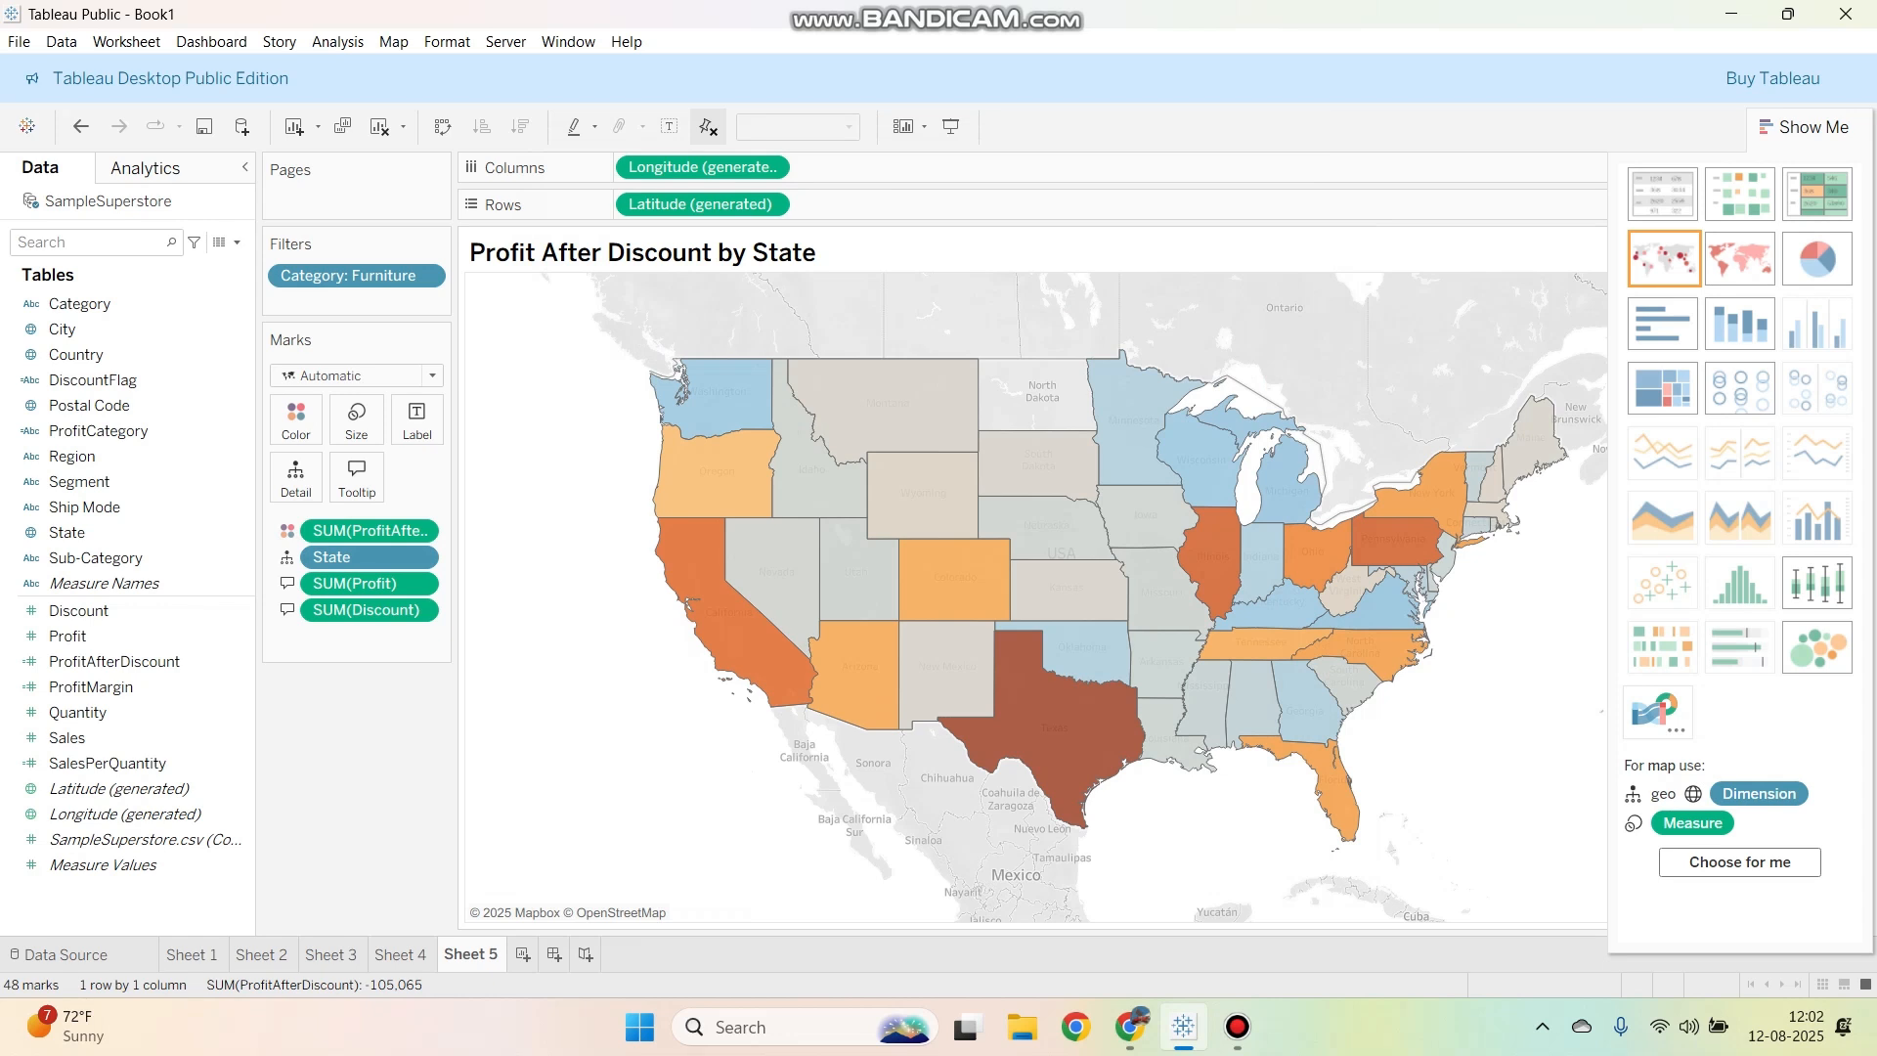
Step: Create a new dashboard and set its size to Automatic
click(554, 953)
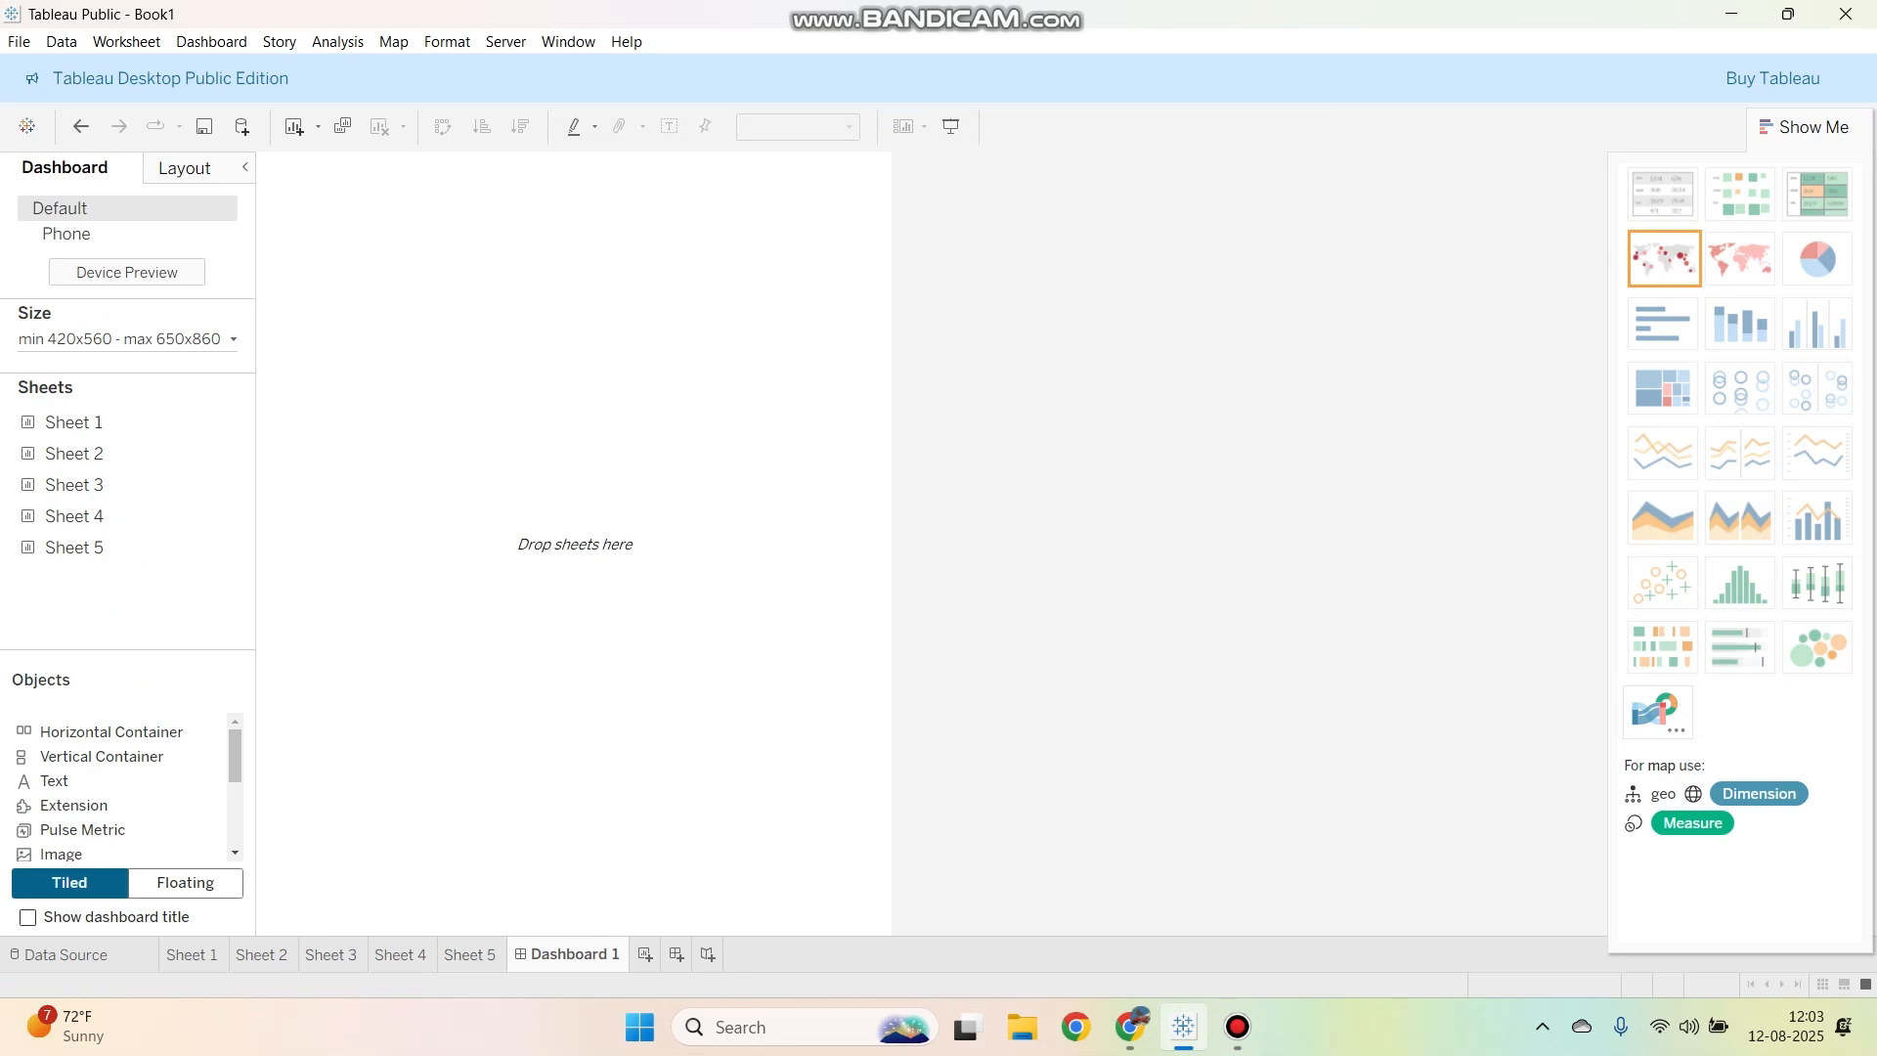
click(127, 338)
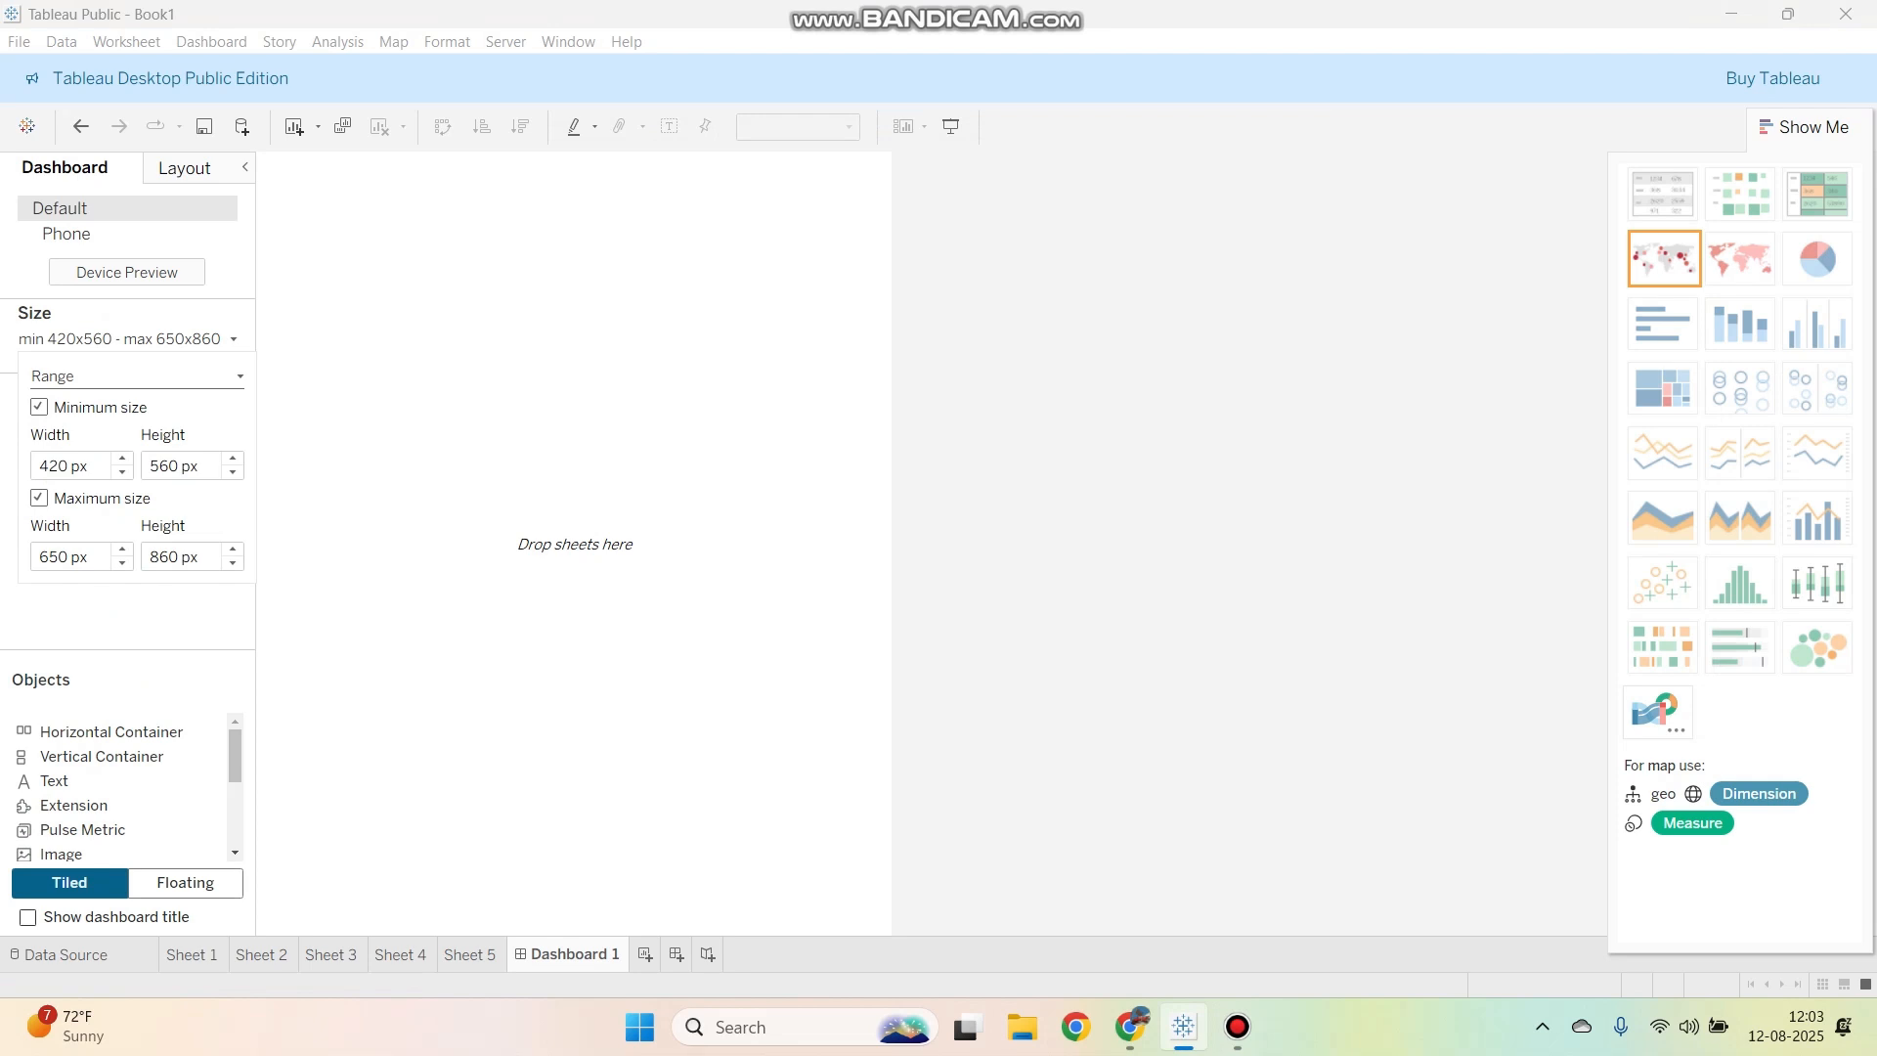
click(128, 338)
click(127, 338)
click(137, 375)
click(61, 423)
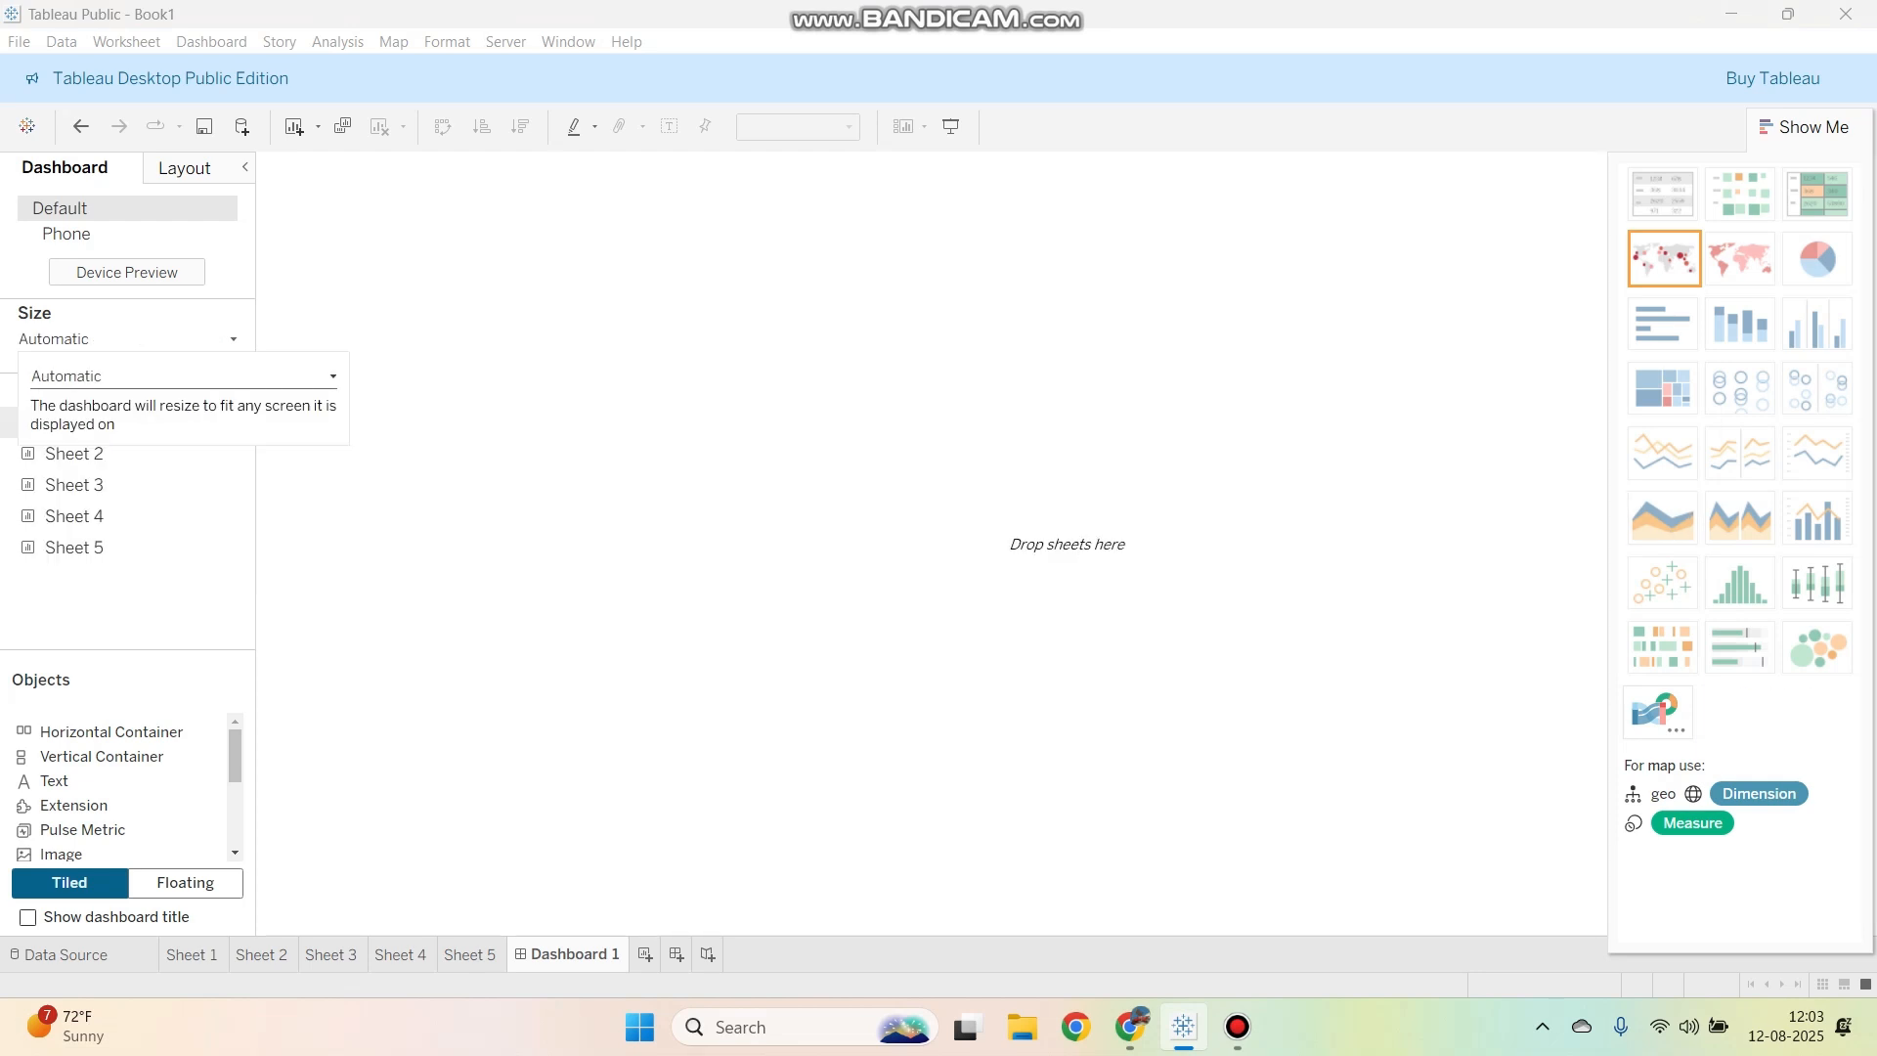
click(1368, 469)
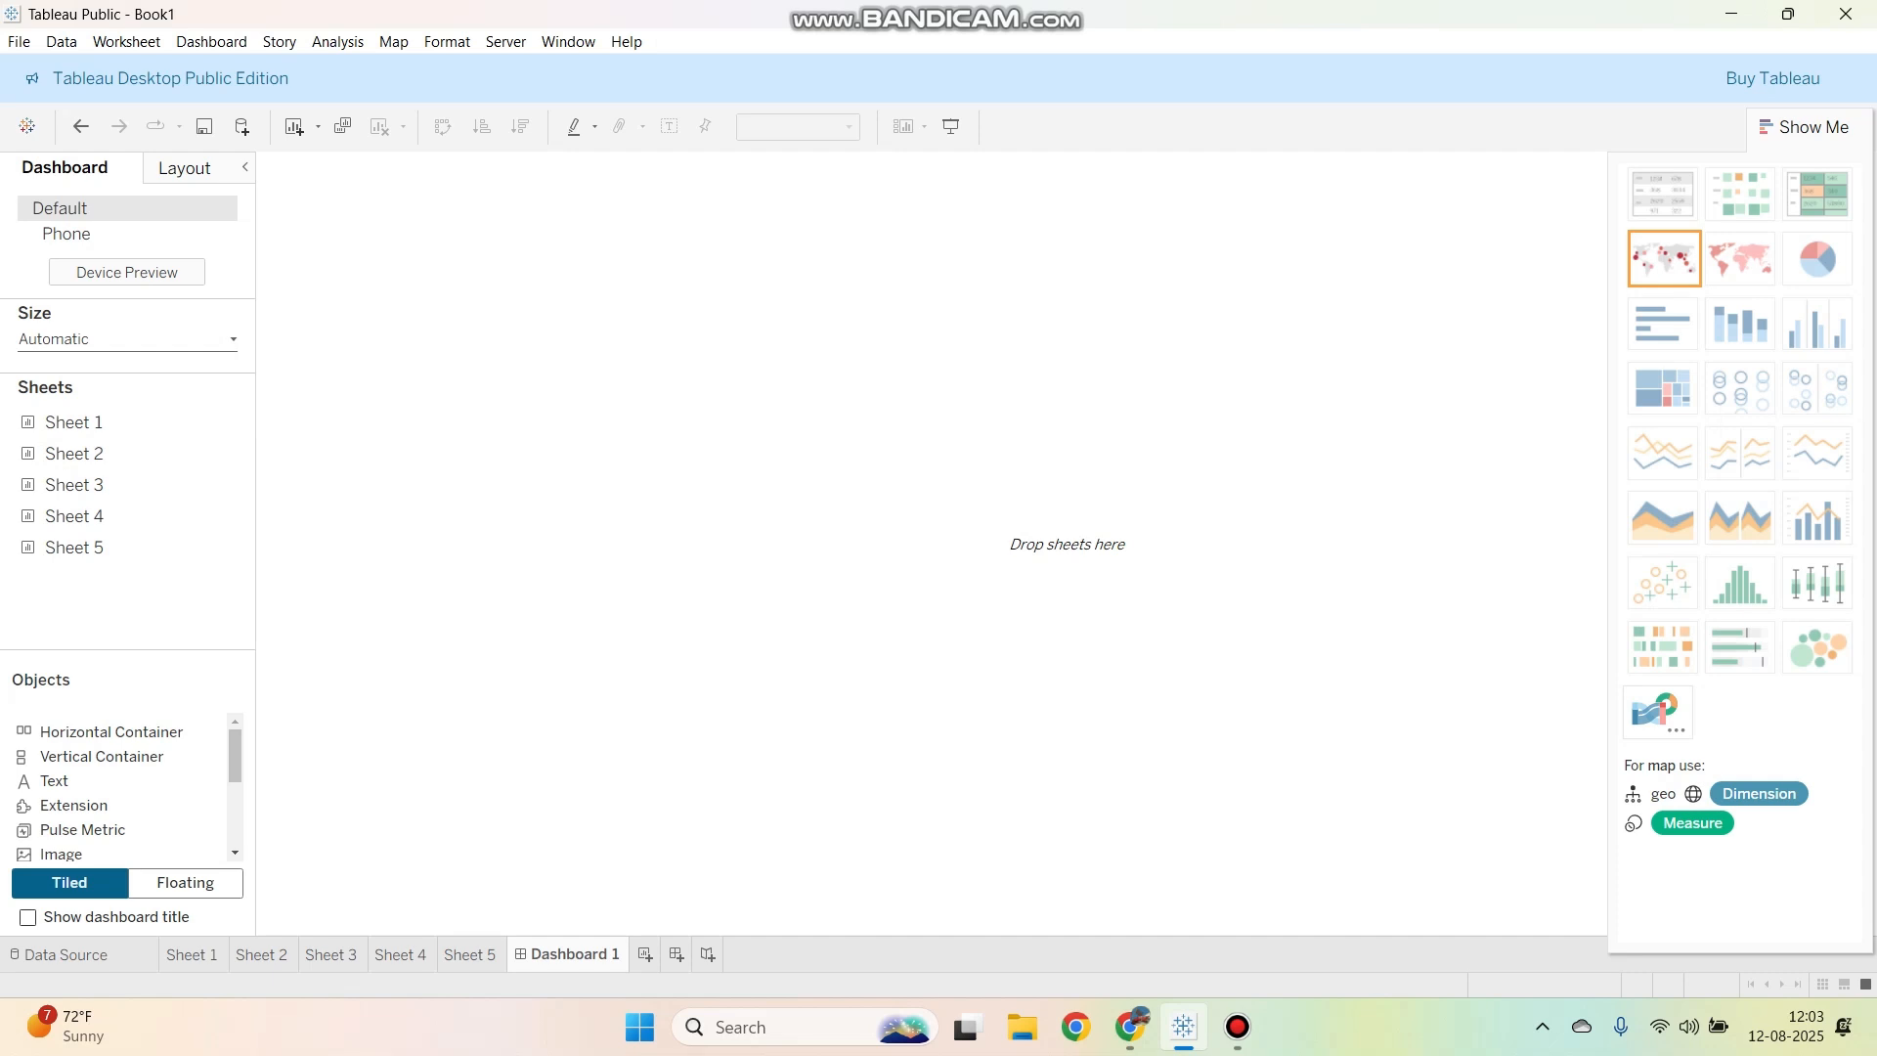
Step: Add Sheet 1 to the dashboard, place Sheet 2 to its left, and insert Sheet 3 between them
drag(74, 422, 928, 538)
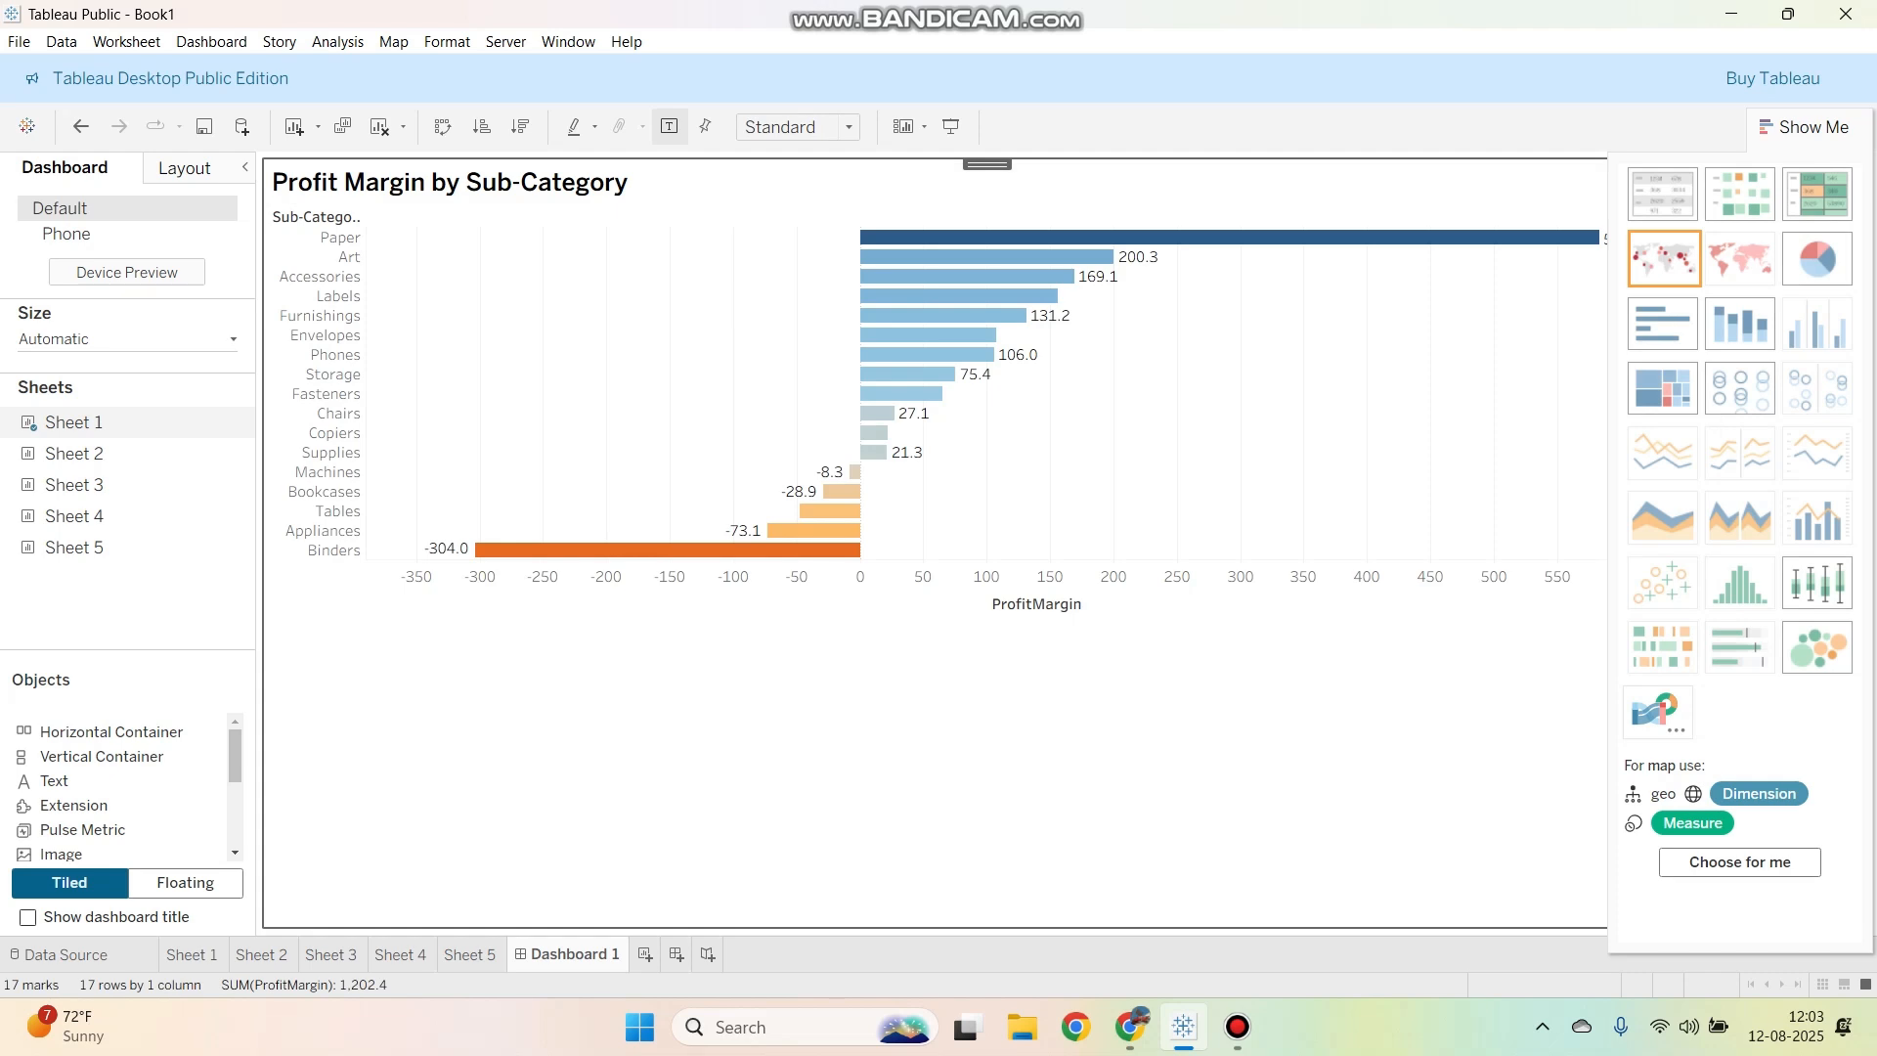
drag(75, 454, 587, 488)
drag(1067, 538, 983, 542)
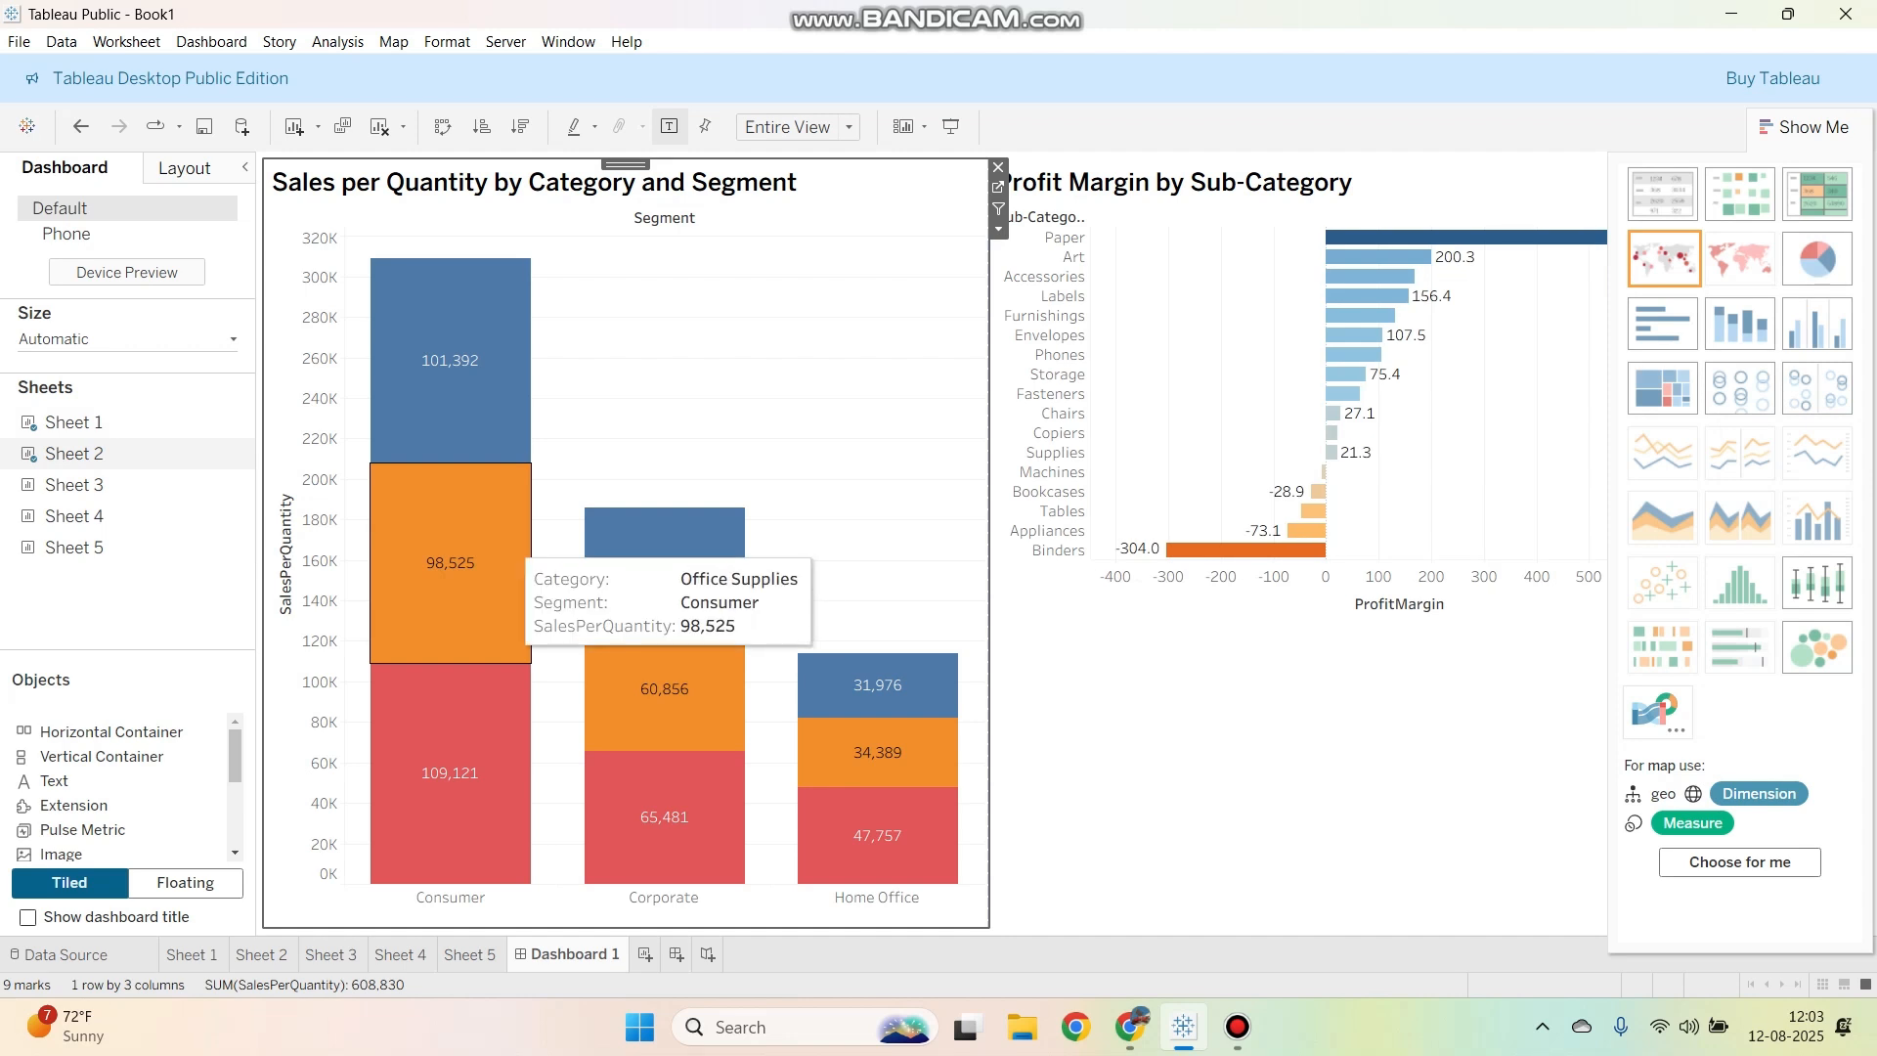
drag(74, 484, 1105, 587)
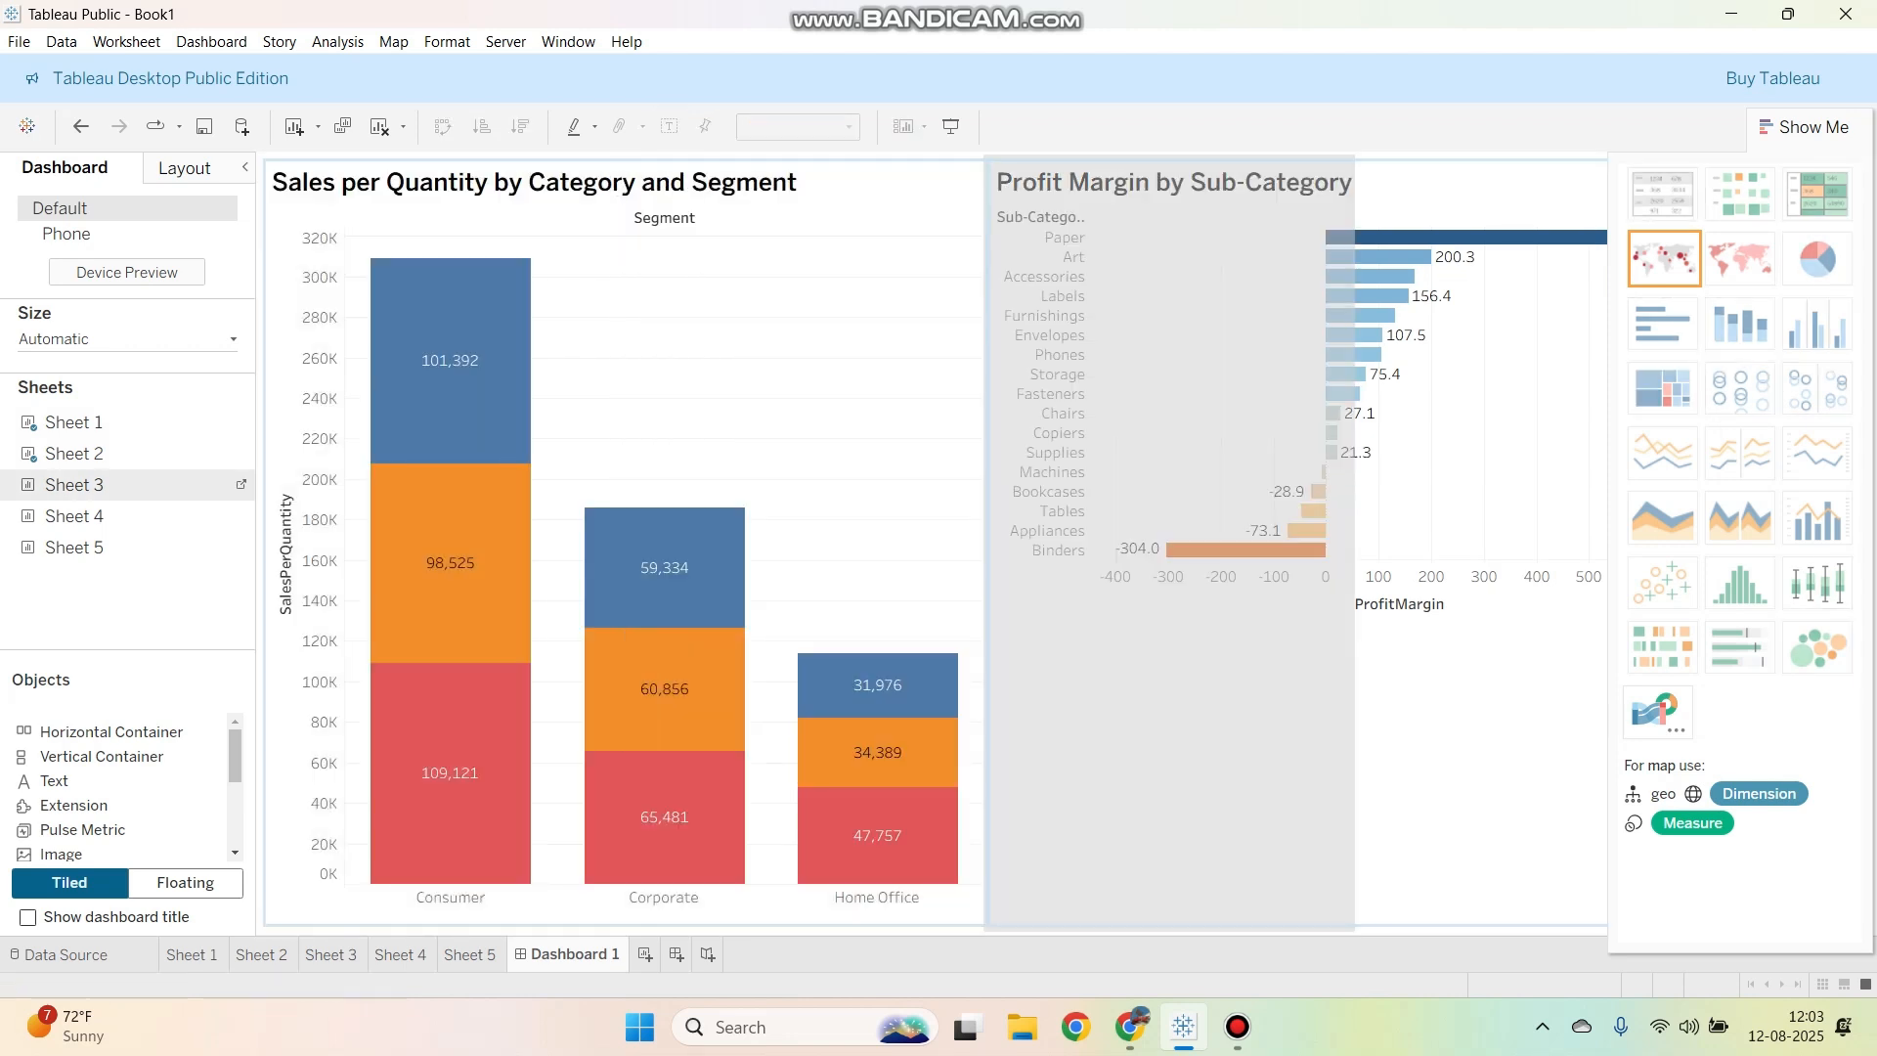
drag(1105, 587, 1105, 587)
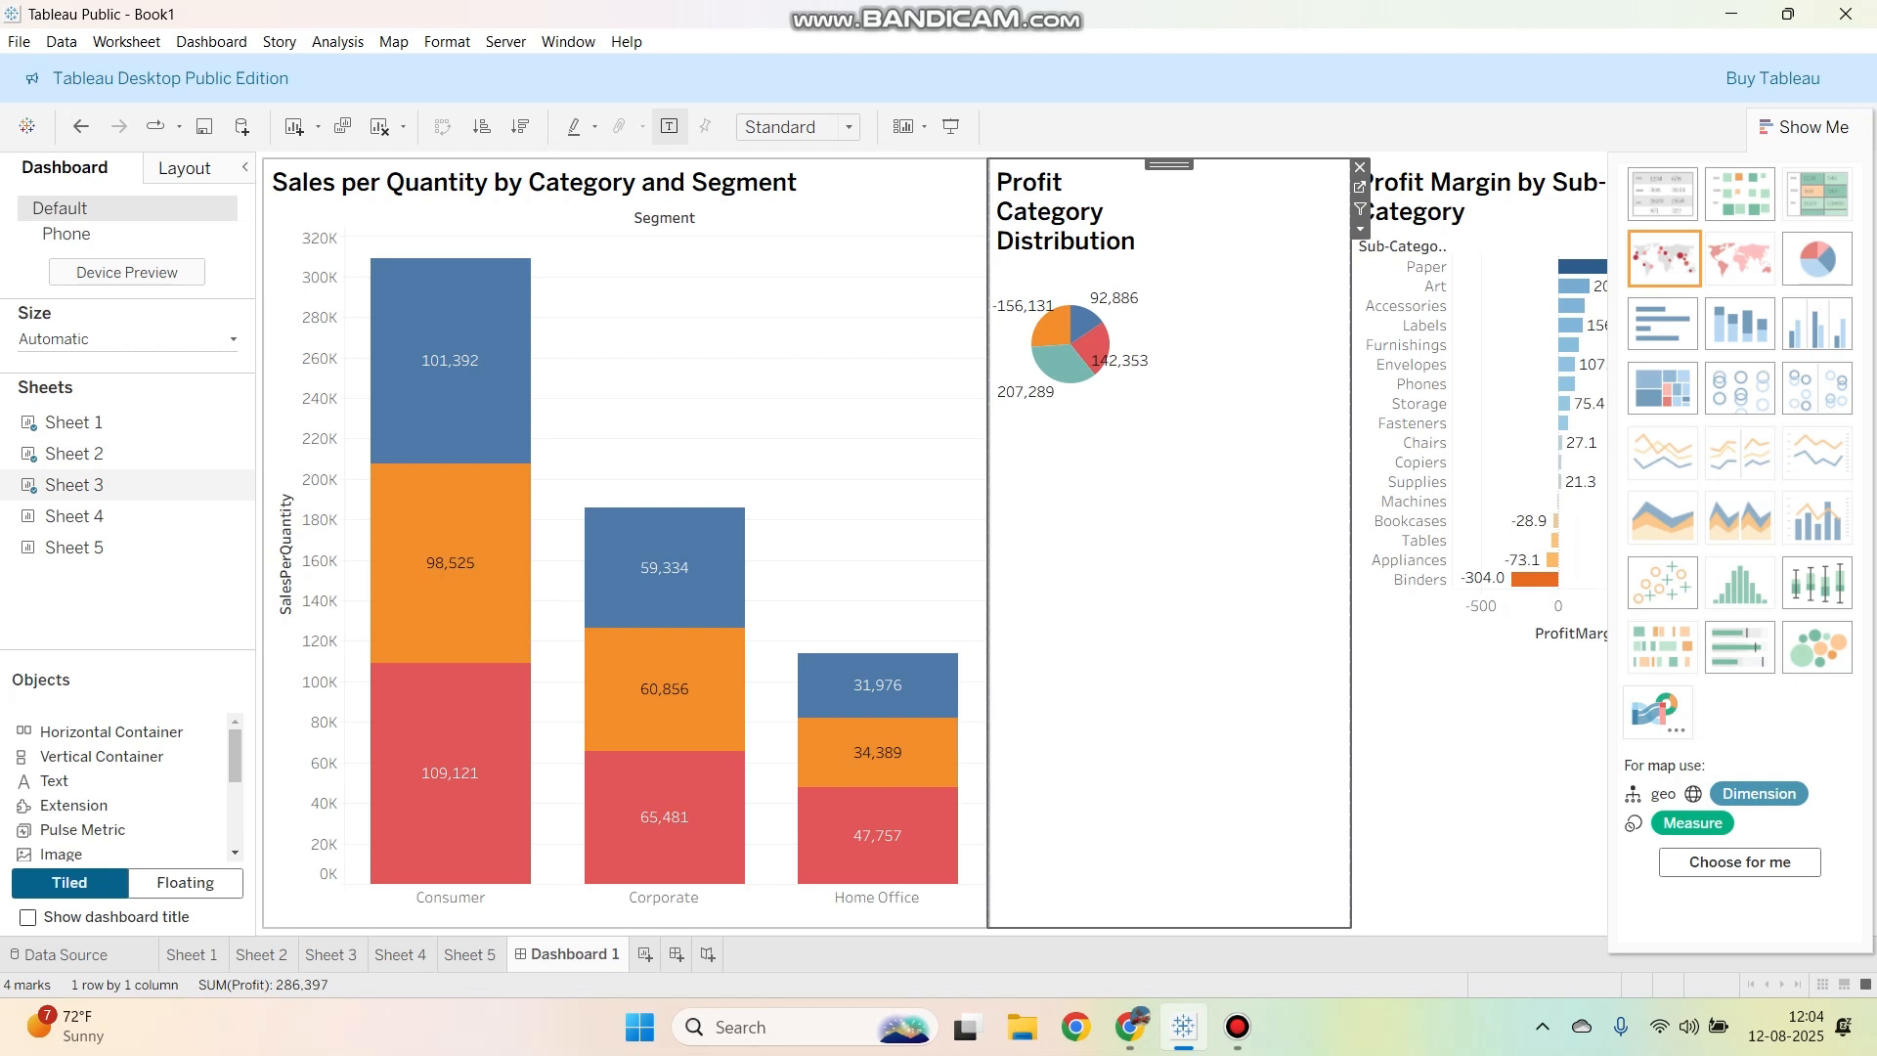
Step: Add Sheet 4 below the pie chart and Sheet 5 below the Profit Margin by Sub-Category chart
mouse_move(98, 517)
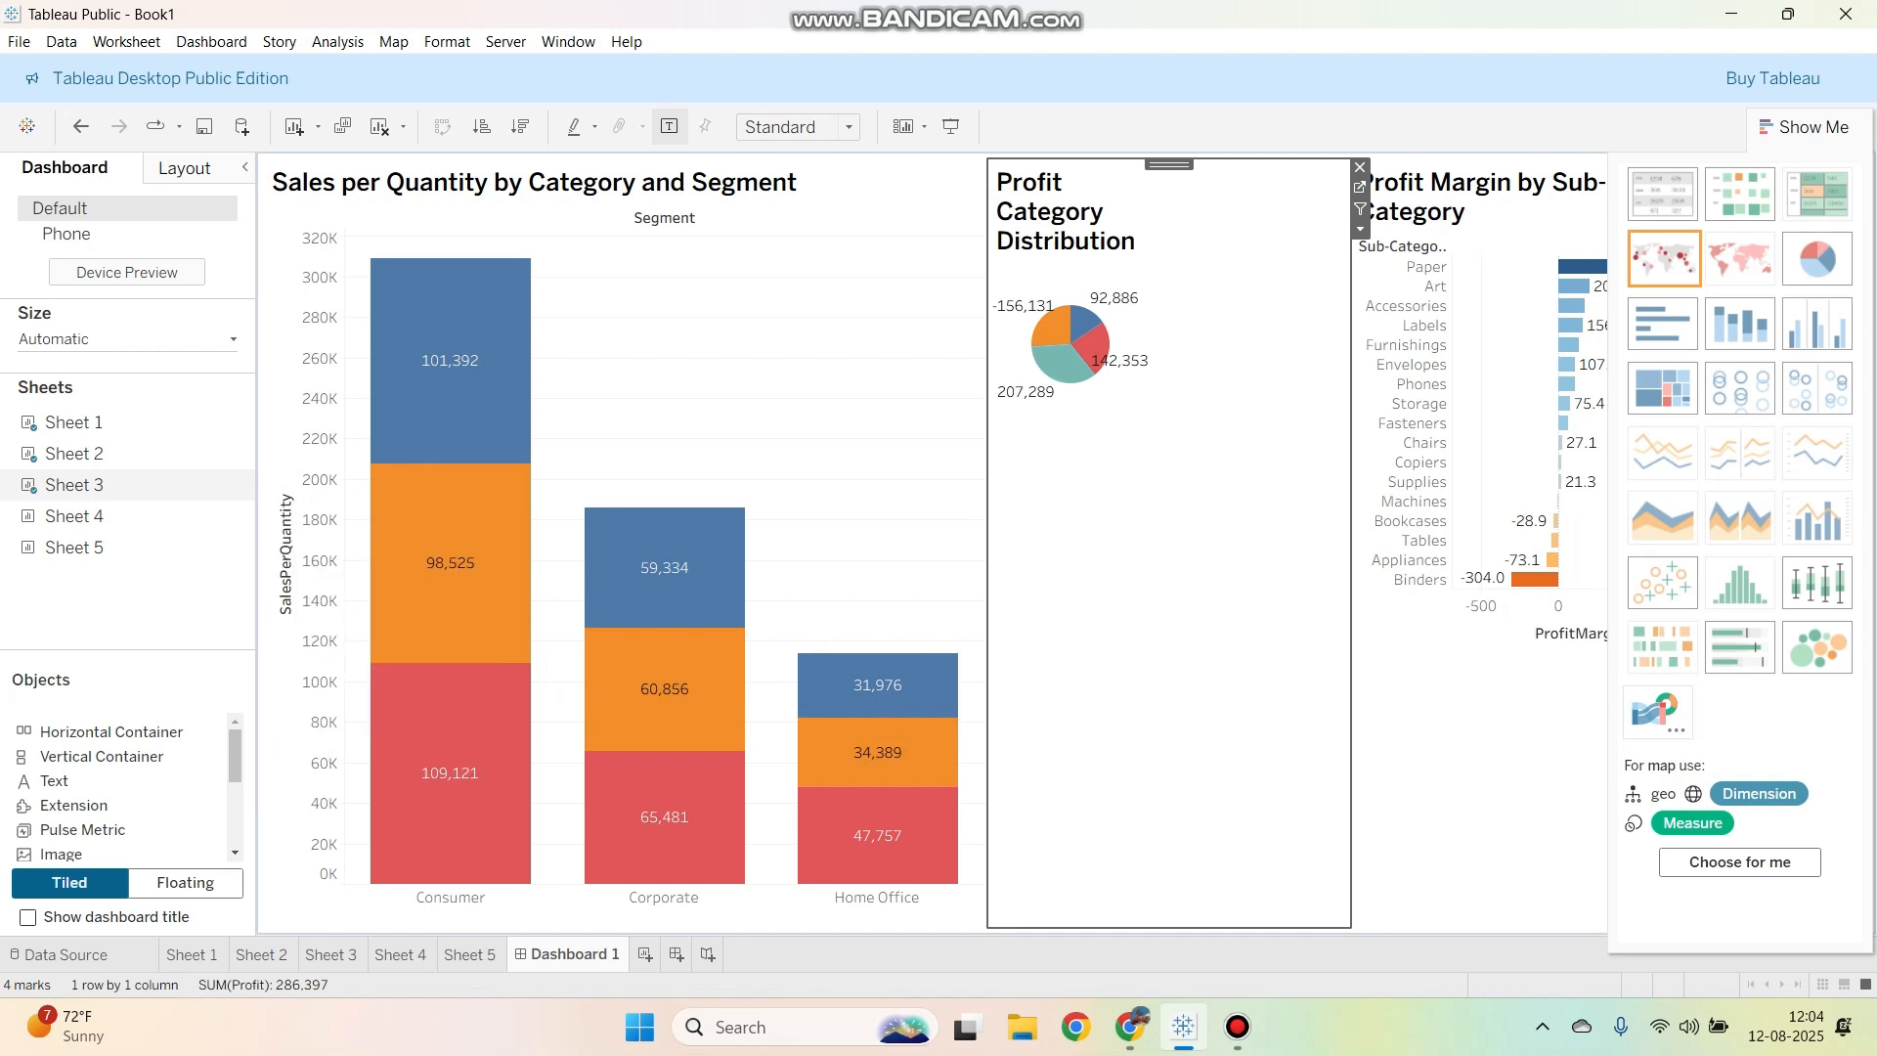
scroll(117, 787, down, 3)
scroll(117, 787, down, 2)
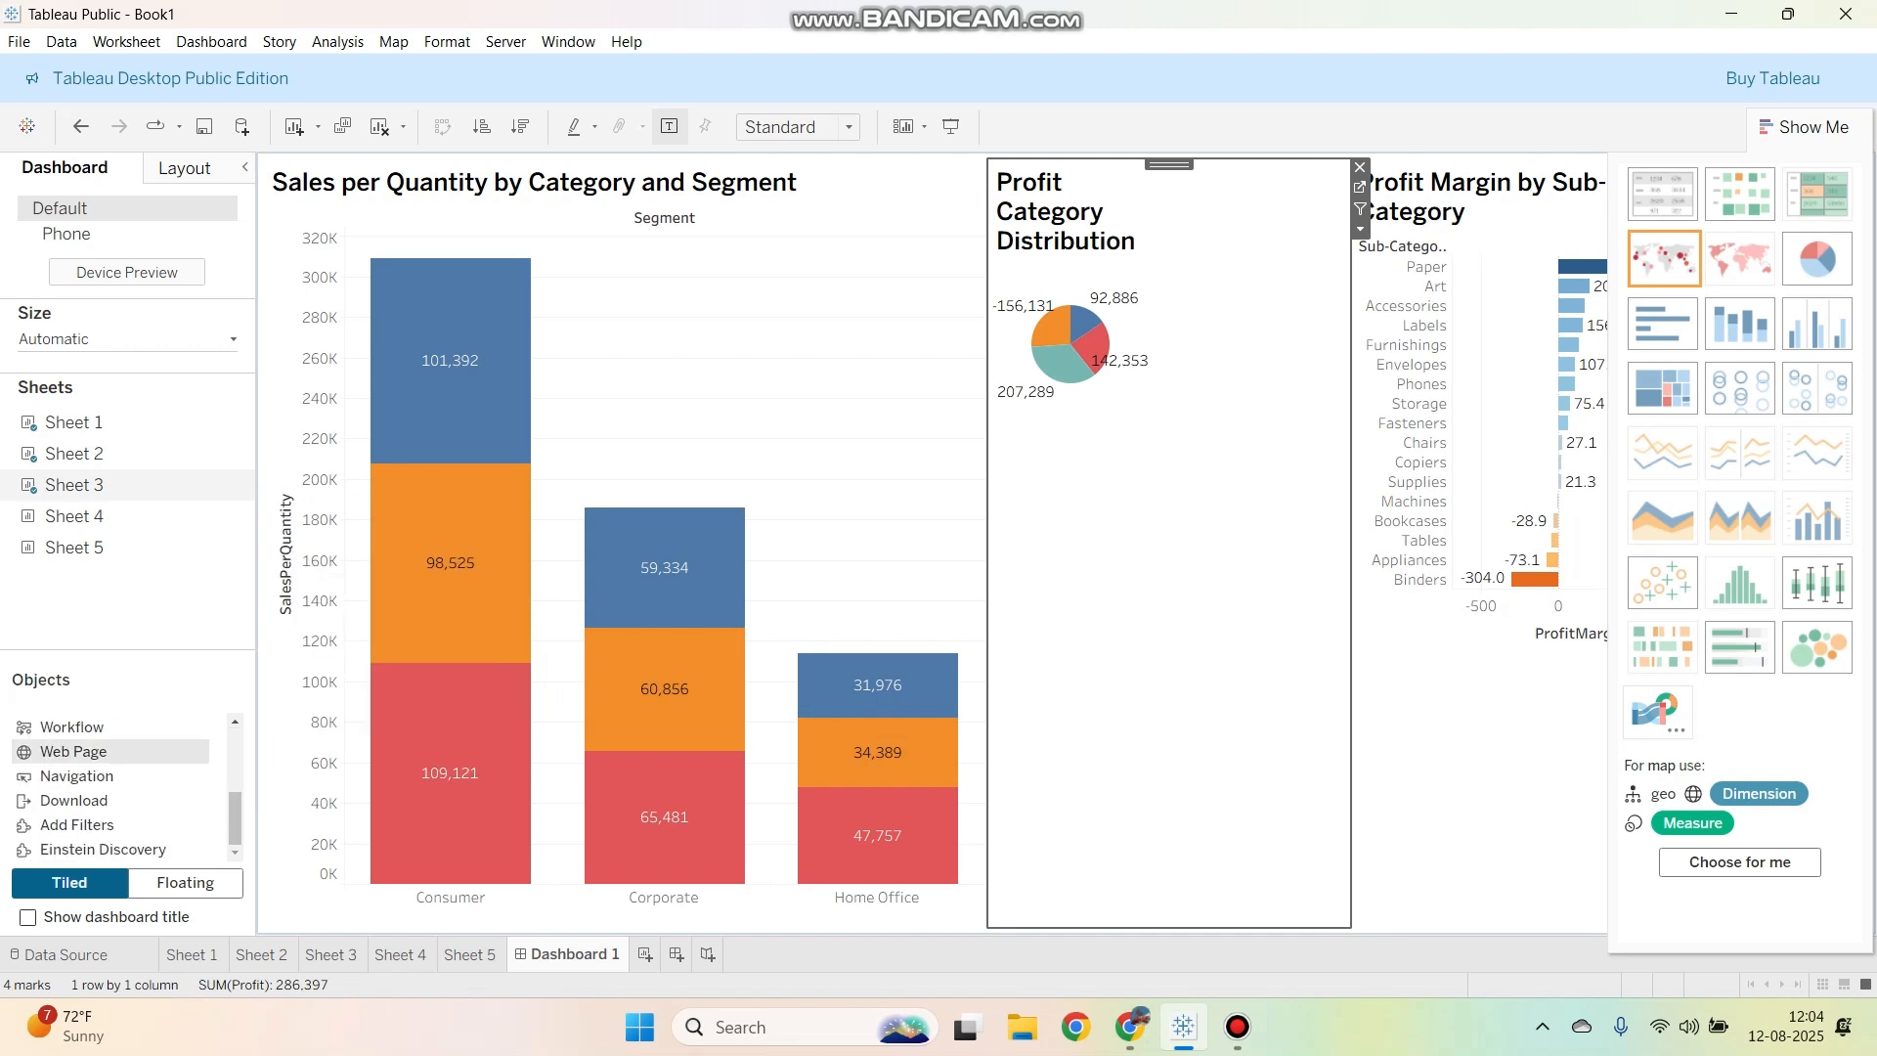
scroll(108, 787, up, 5)
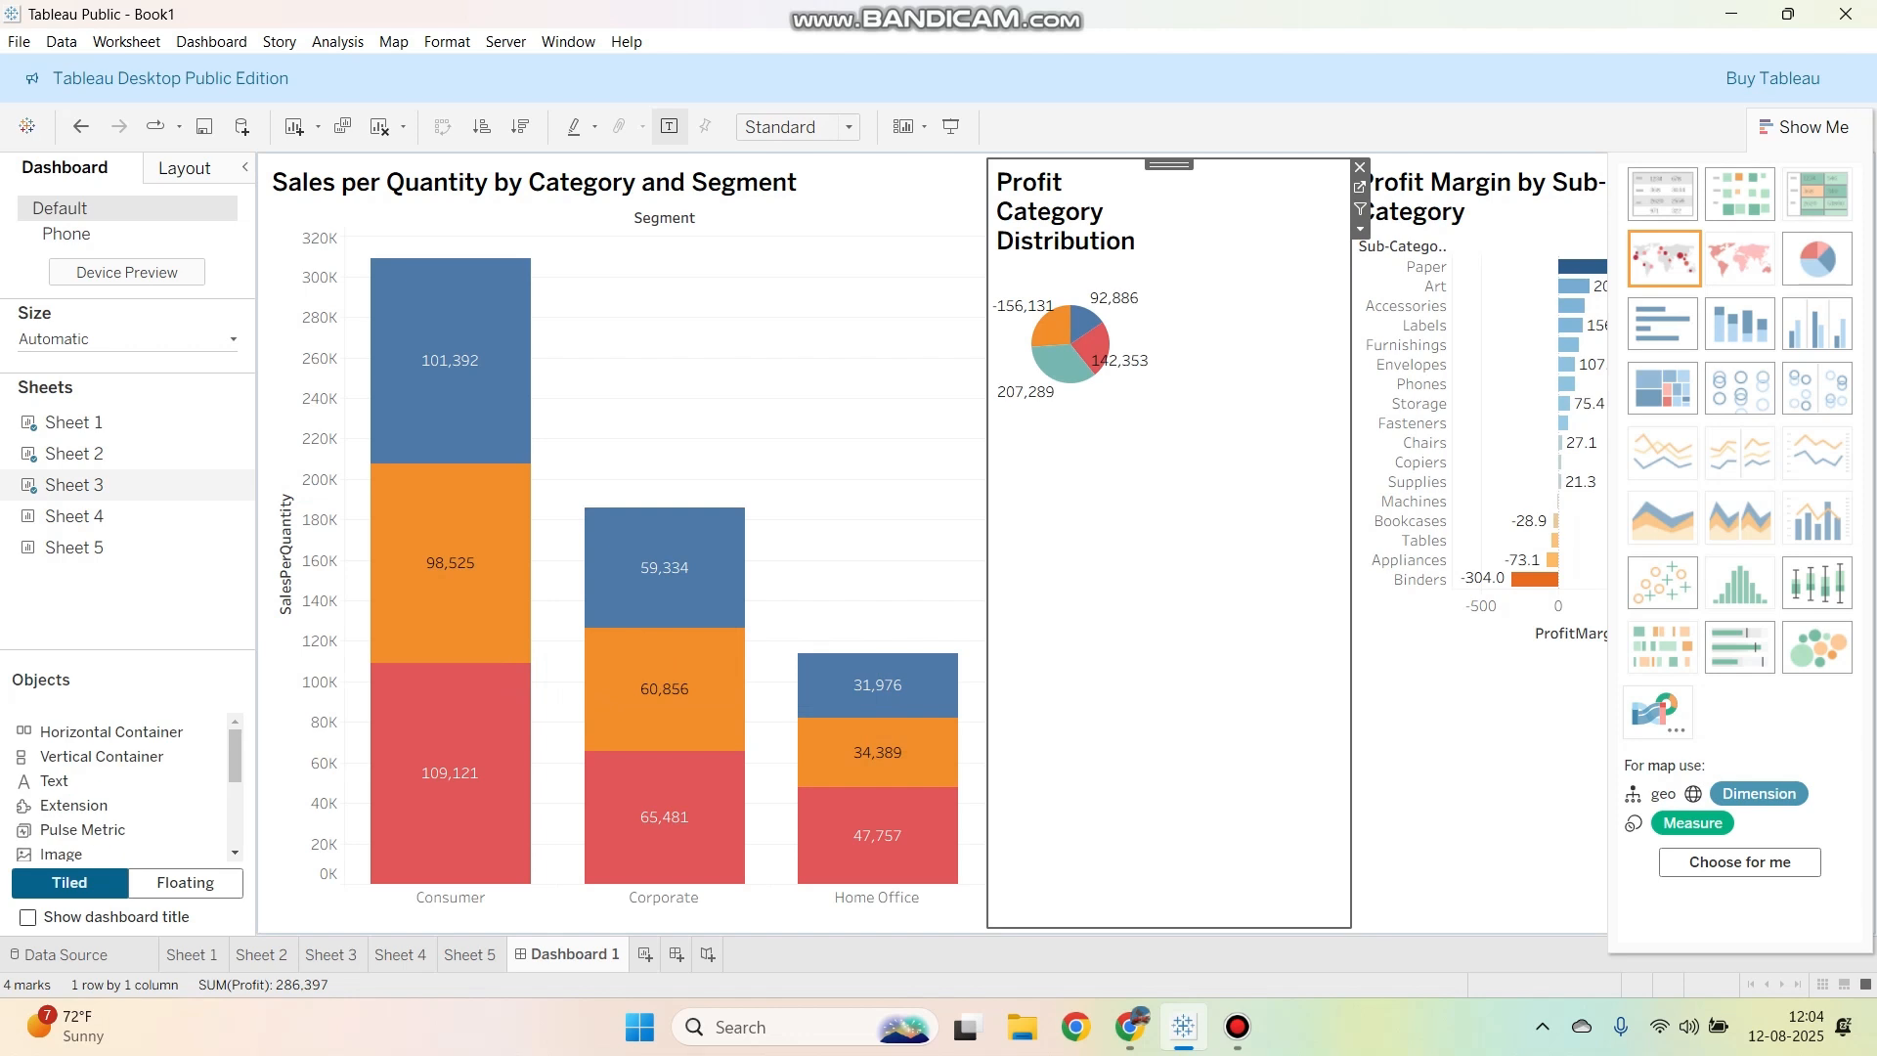
drag(98, 516, 1168, 685)
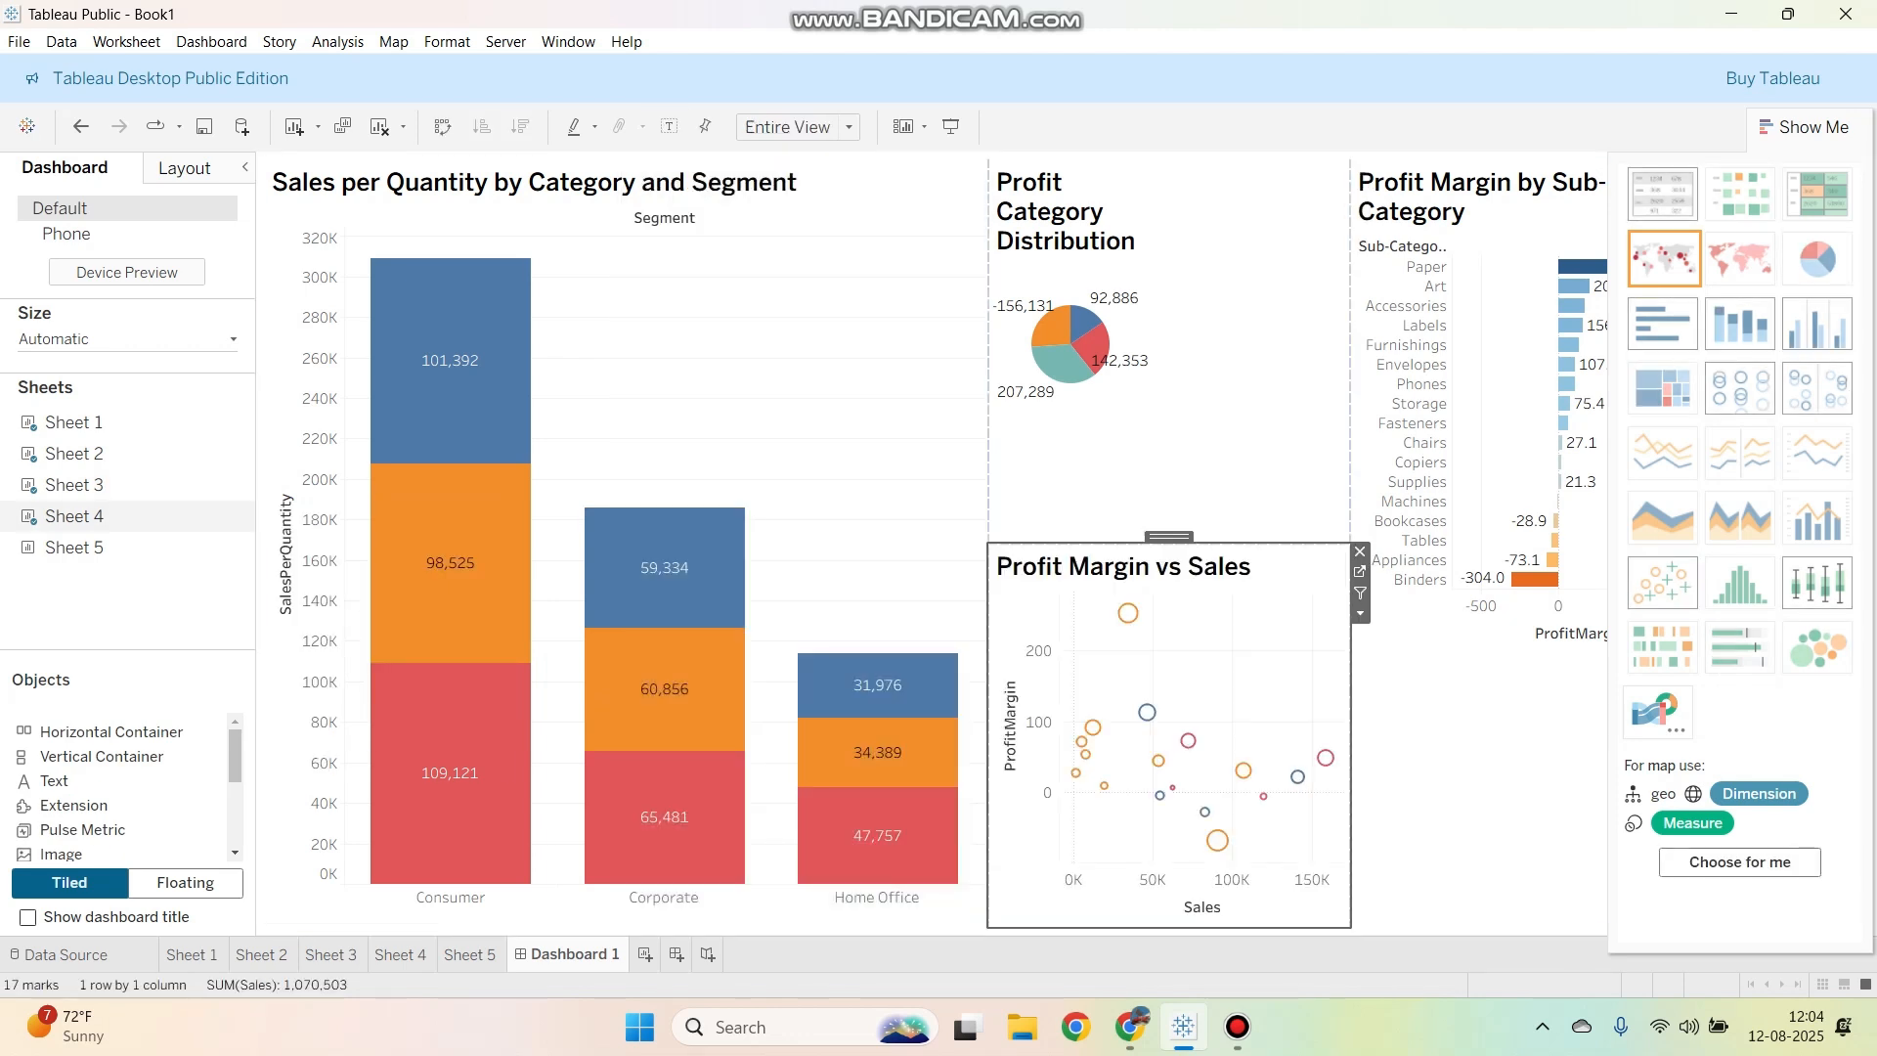
drag(78, 547, 1481, 733)
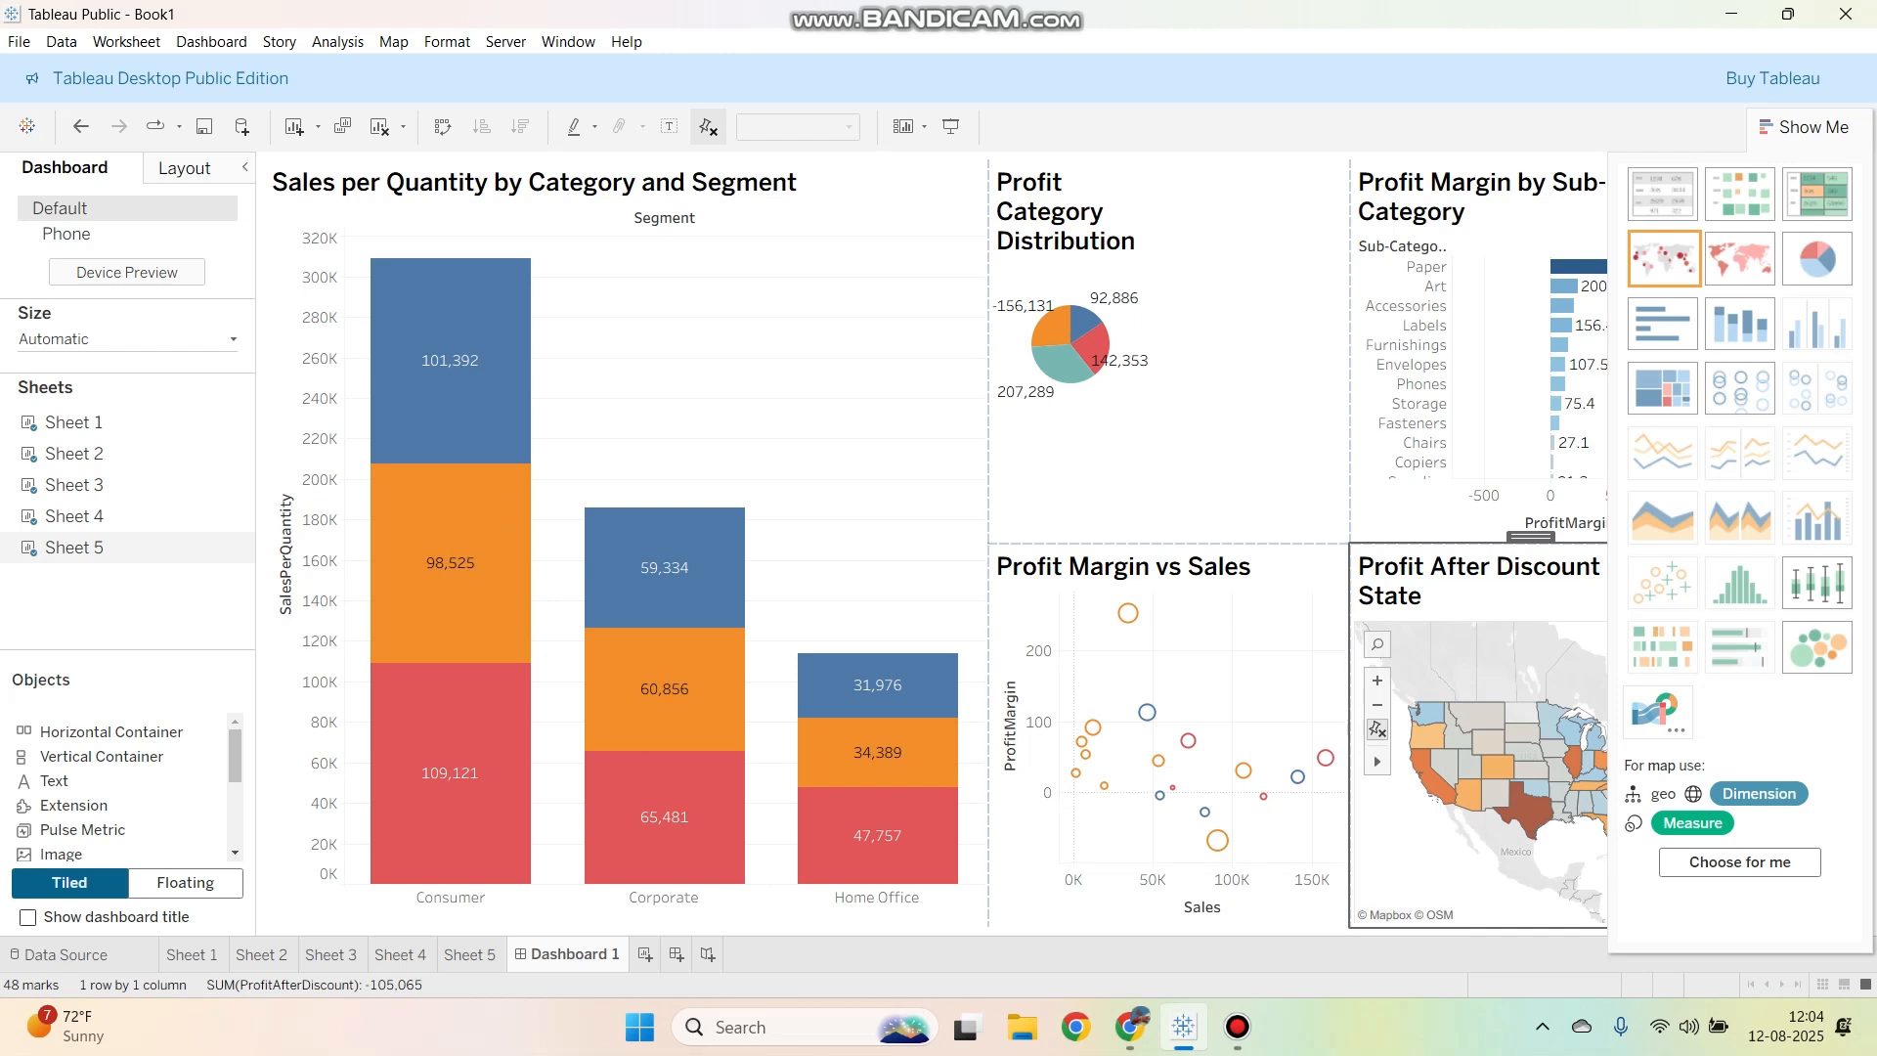
Step: Hide the Show Me chart suggestions, remove the map from the dashboard, and re-add Sheet 5 below the Sales per Quantity chart
click(1803, 127)
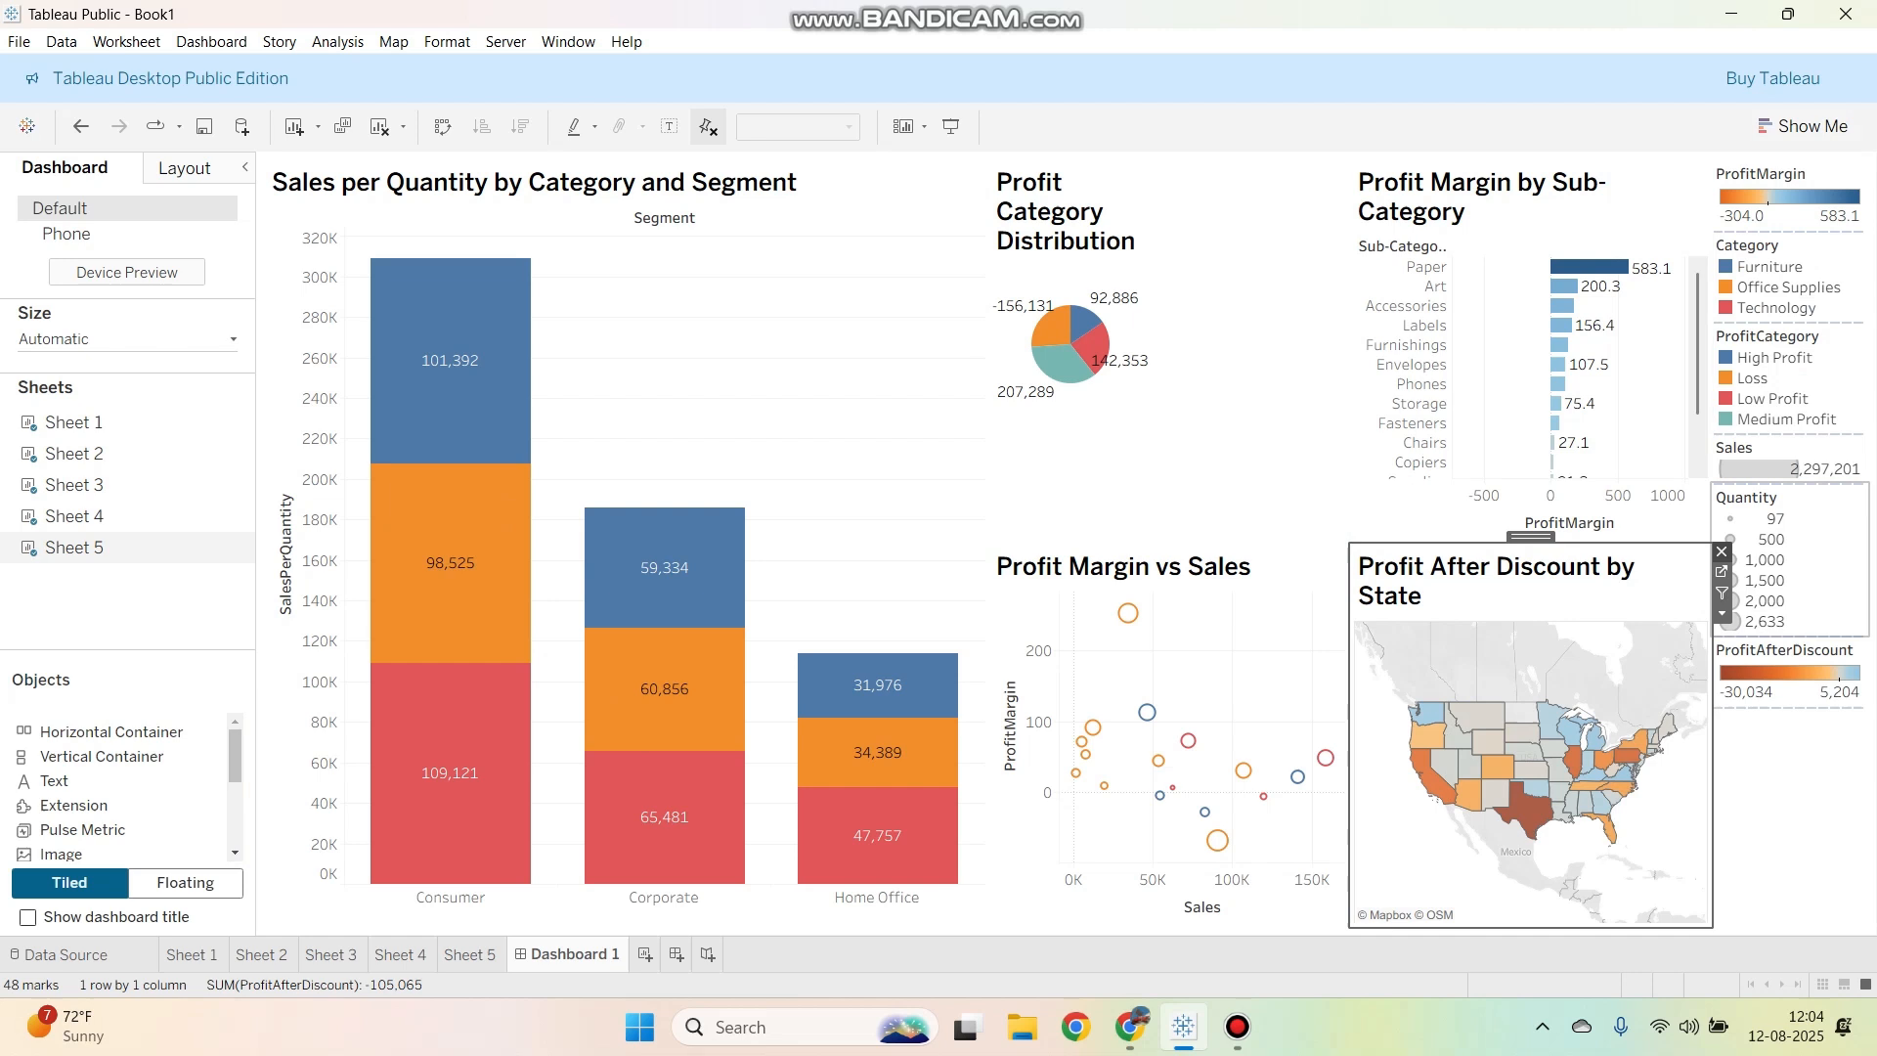
click(1721, 551)
drag(73, 547, 625, 742)
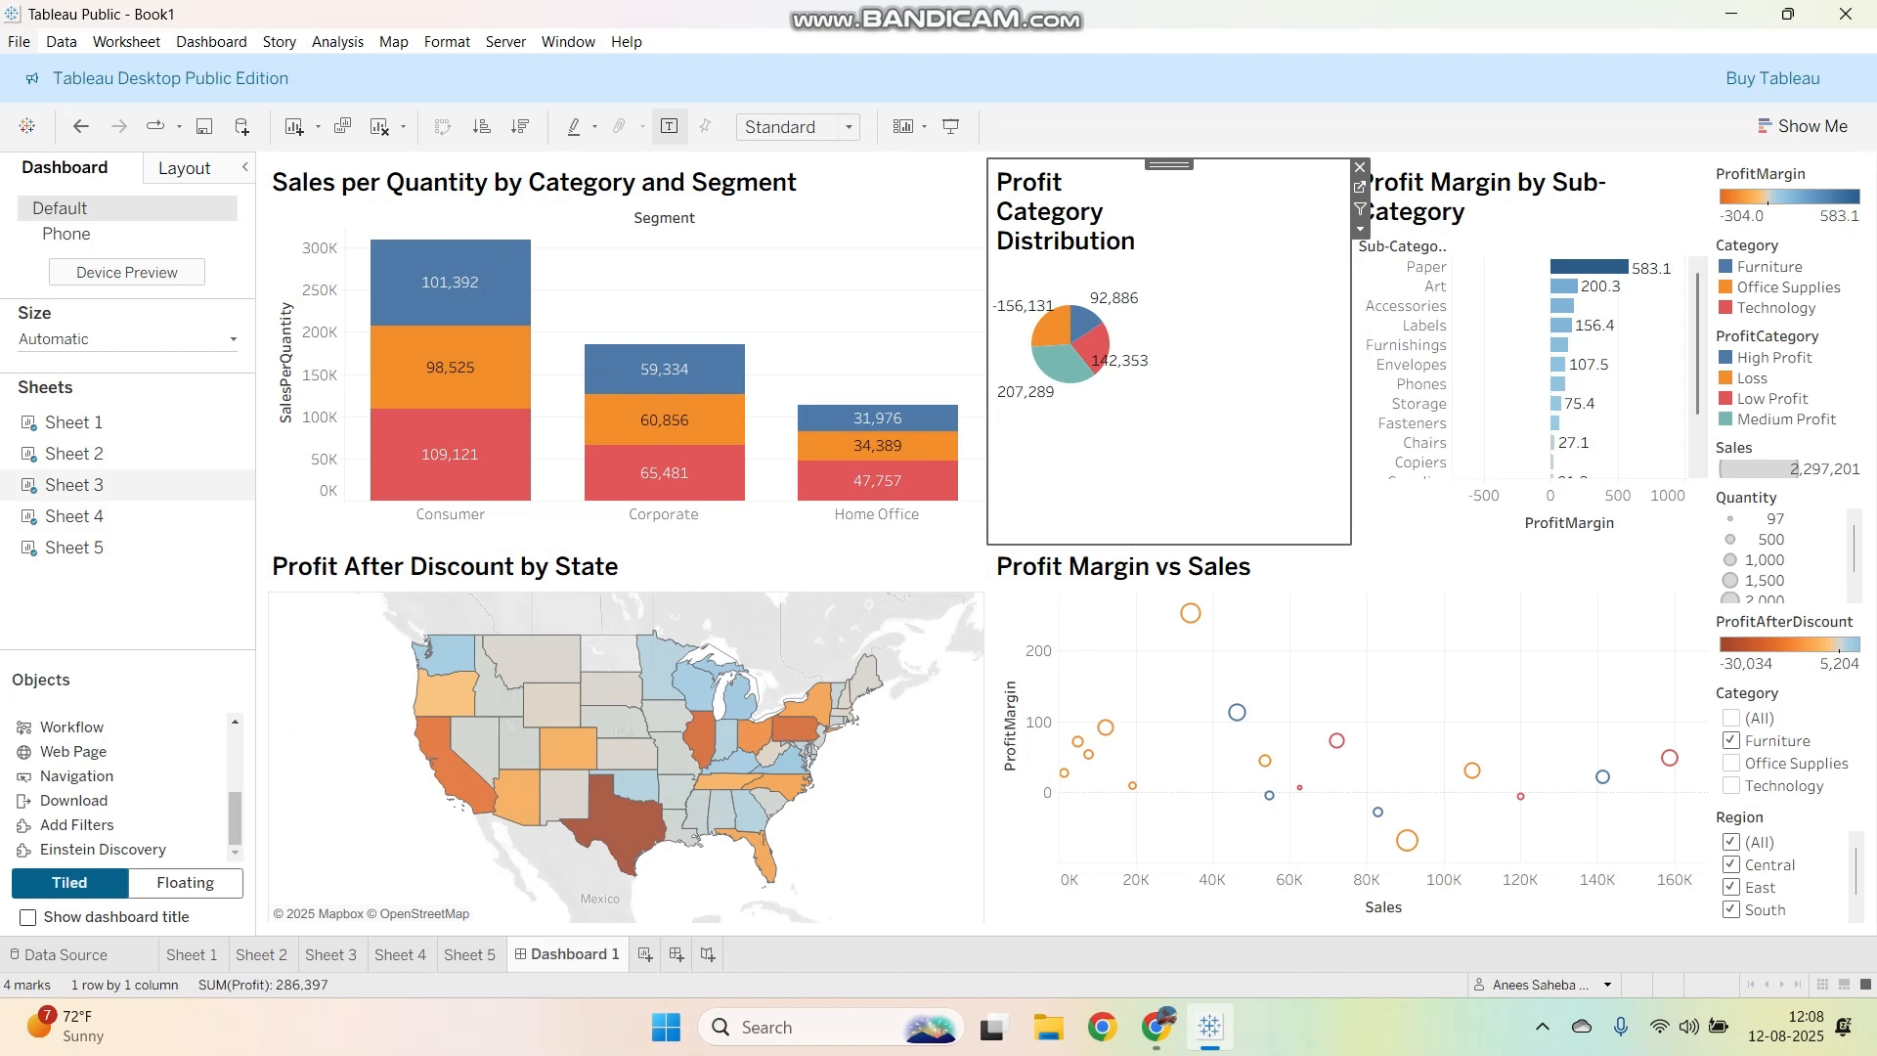
Step: Publish the workbook to Tableau Public with the title "Superstore Sales & Profitability Insights"
click(18, 42)
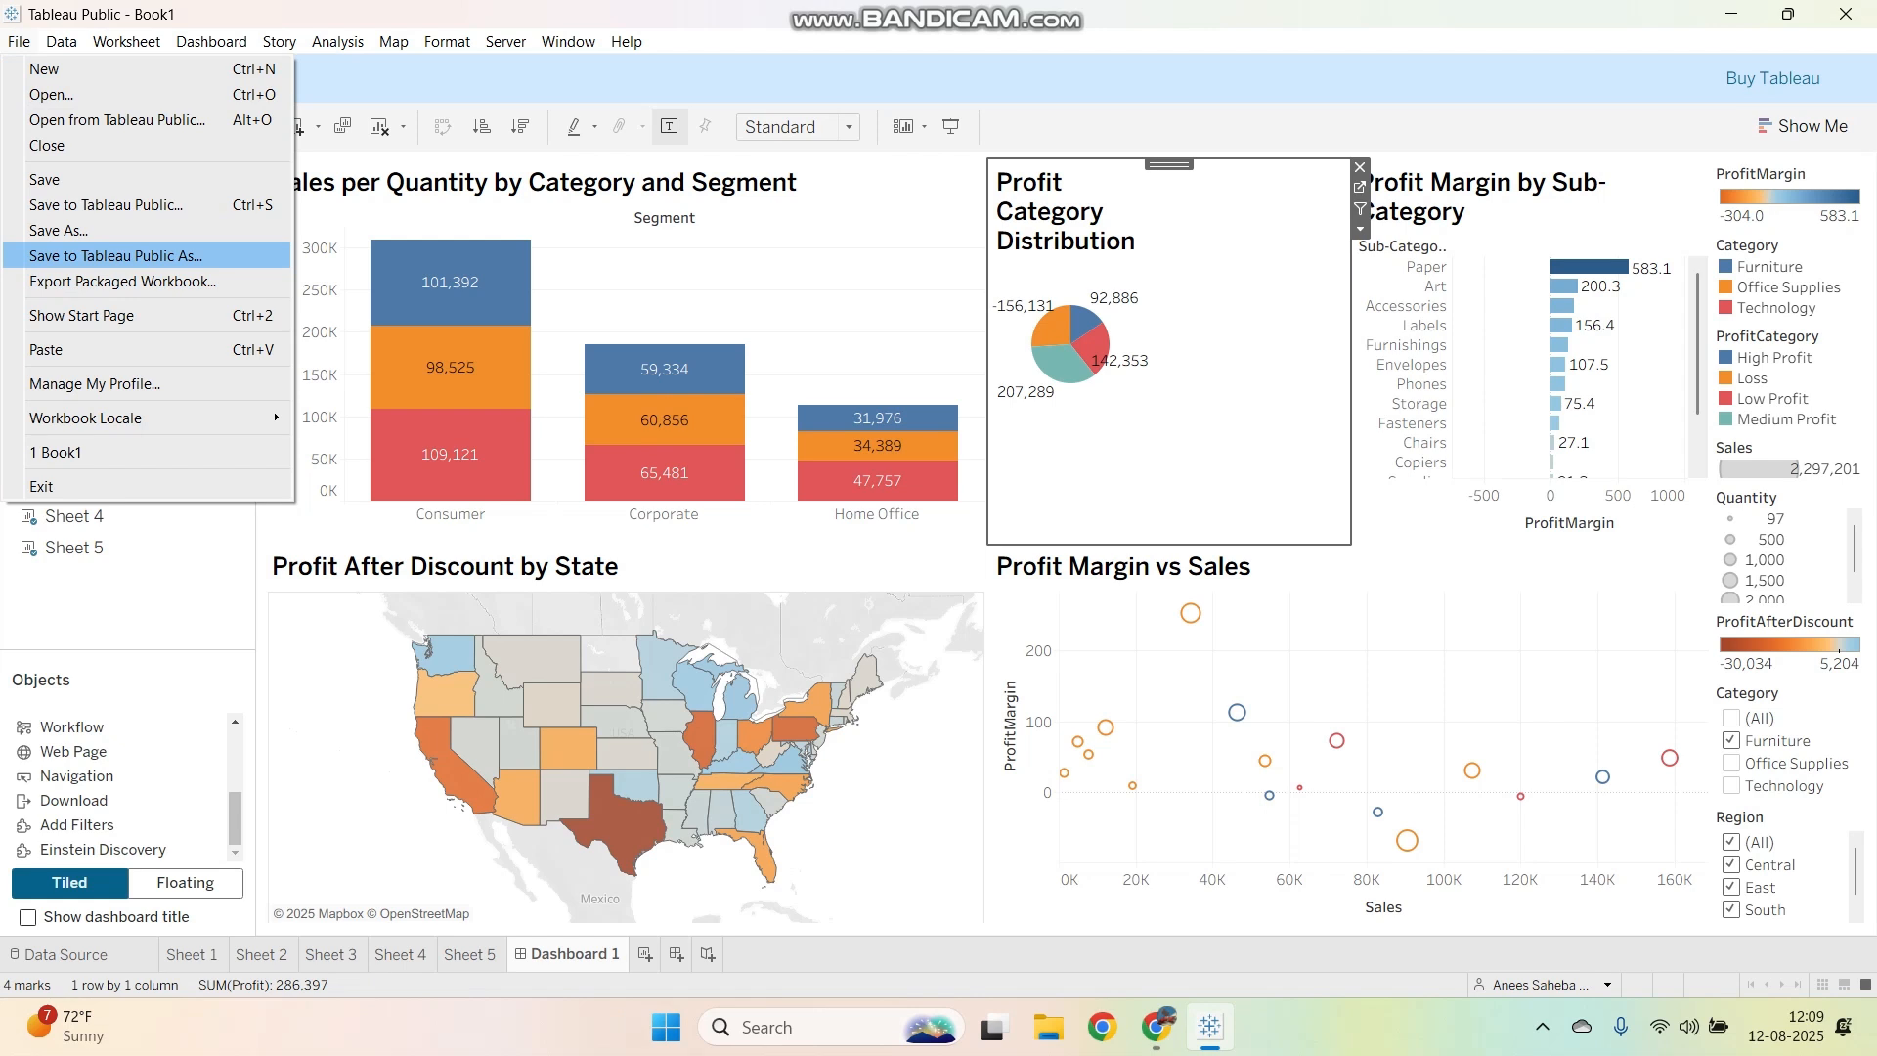
click(116, 255)
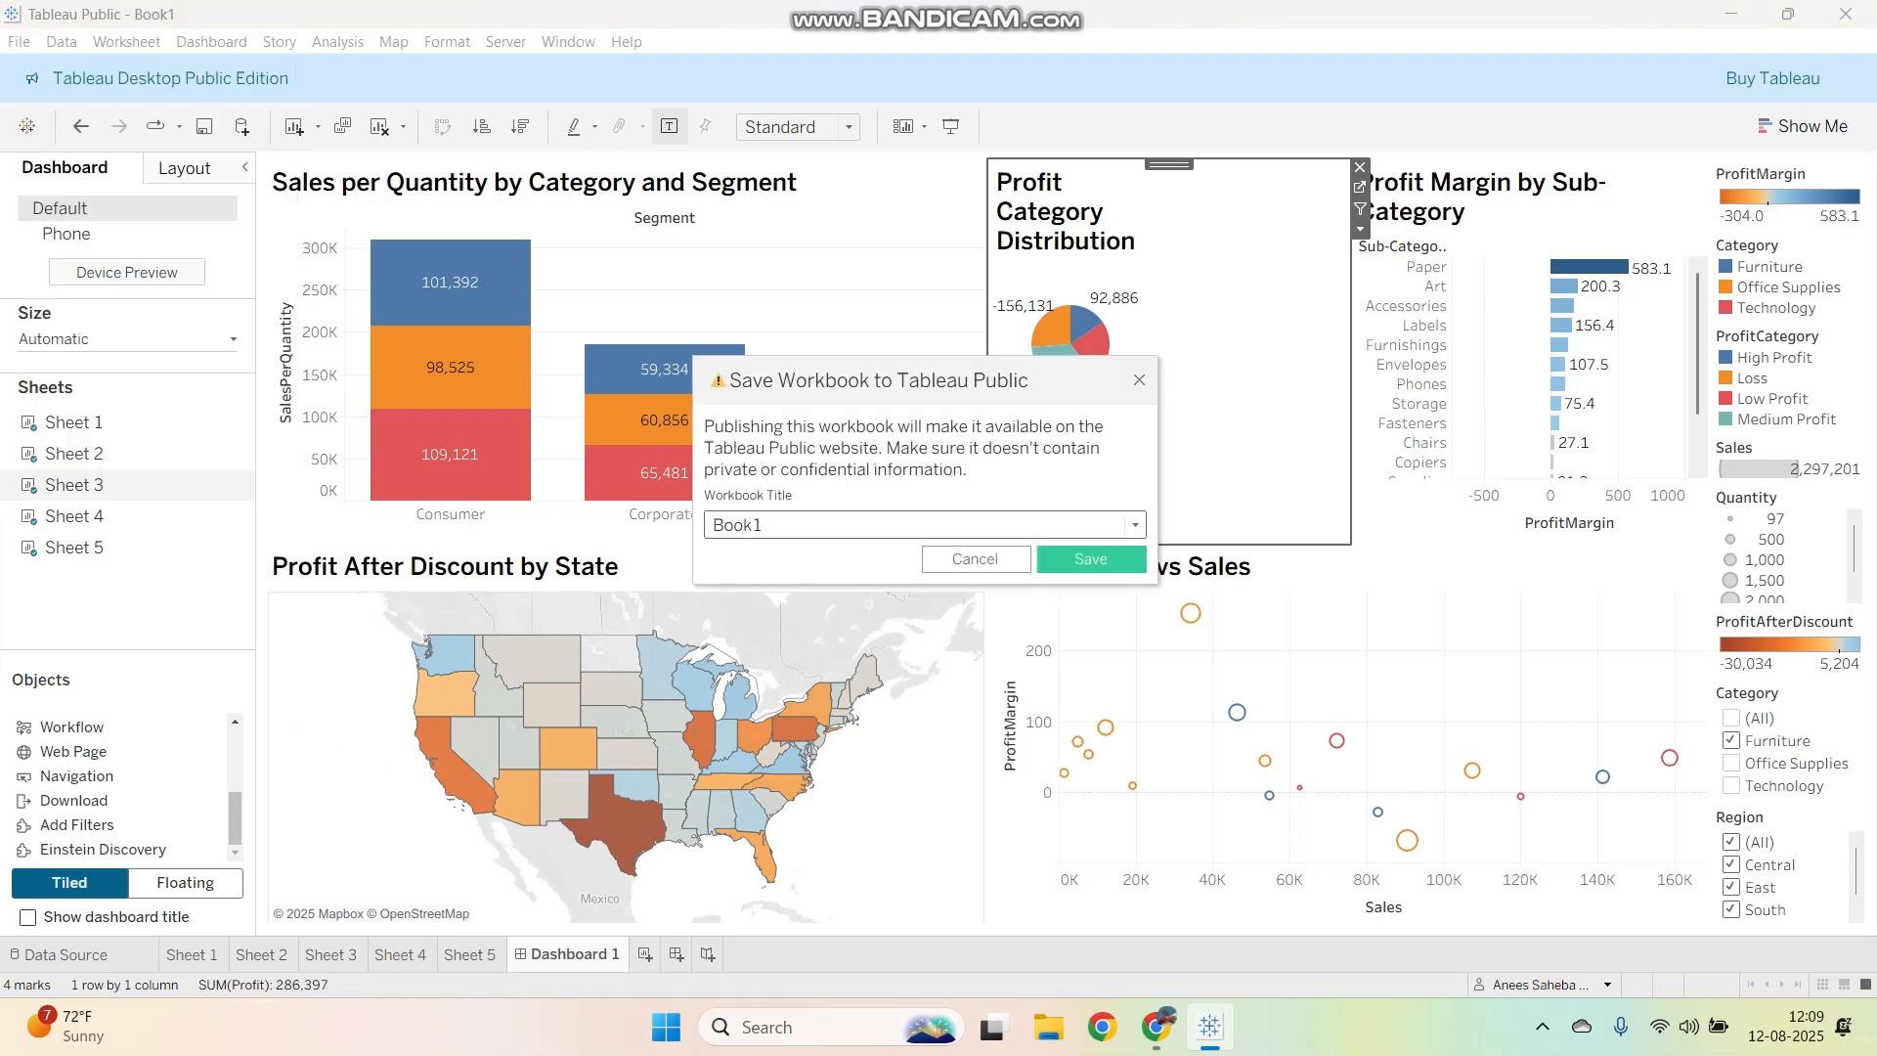
key(ctrl+a)
text(Superstore Sales & Profitability Insights)
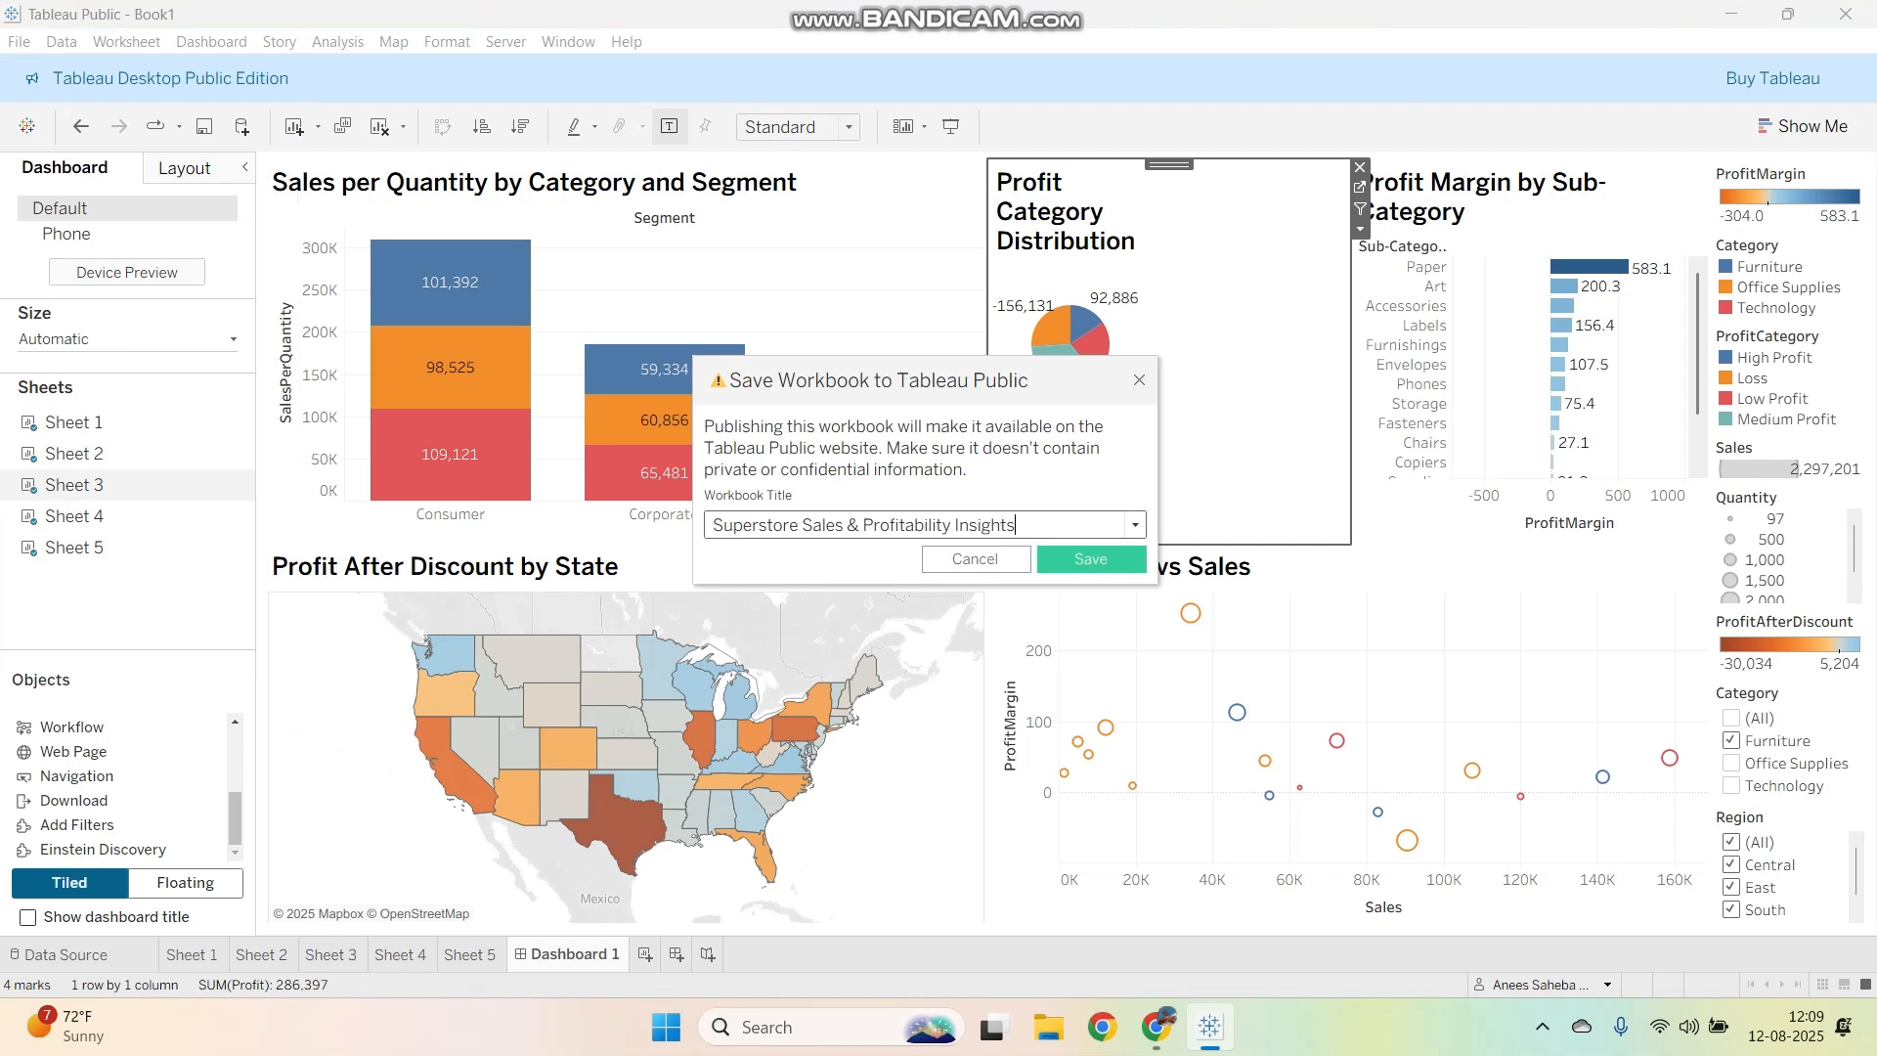
click(1091, 558)
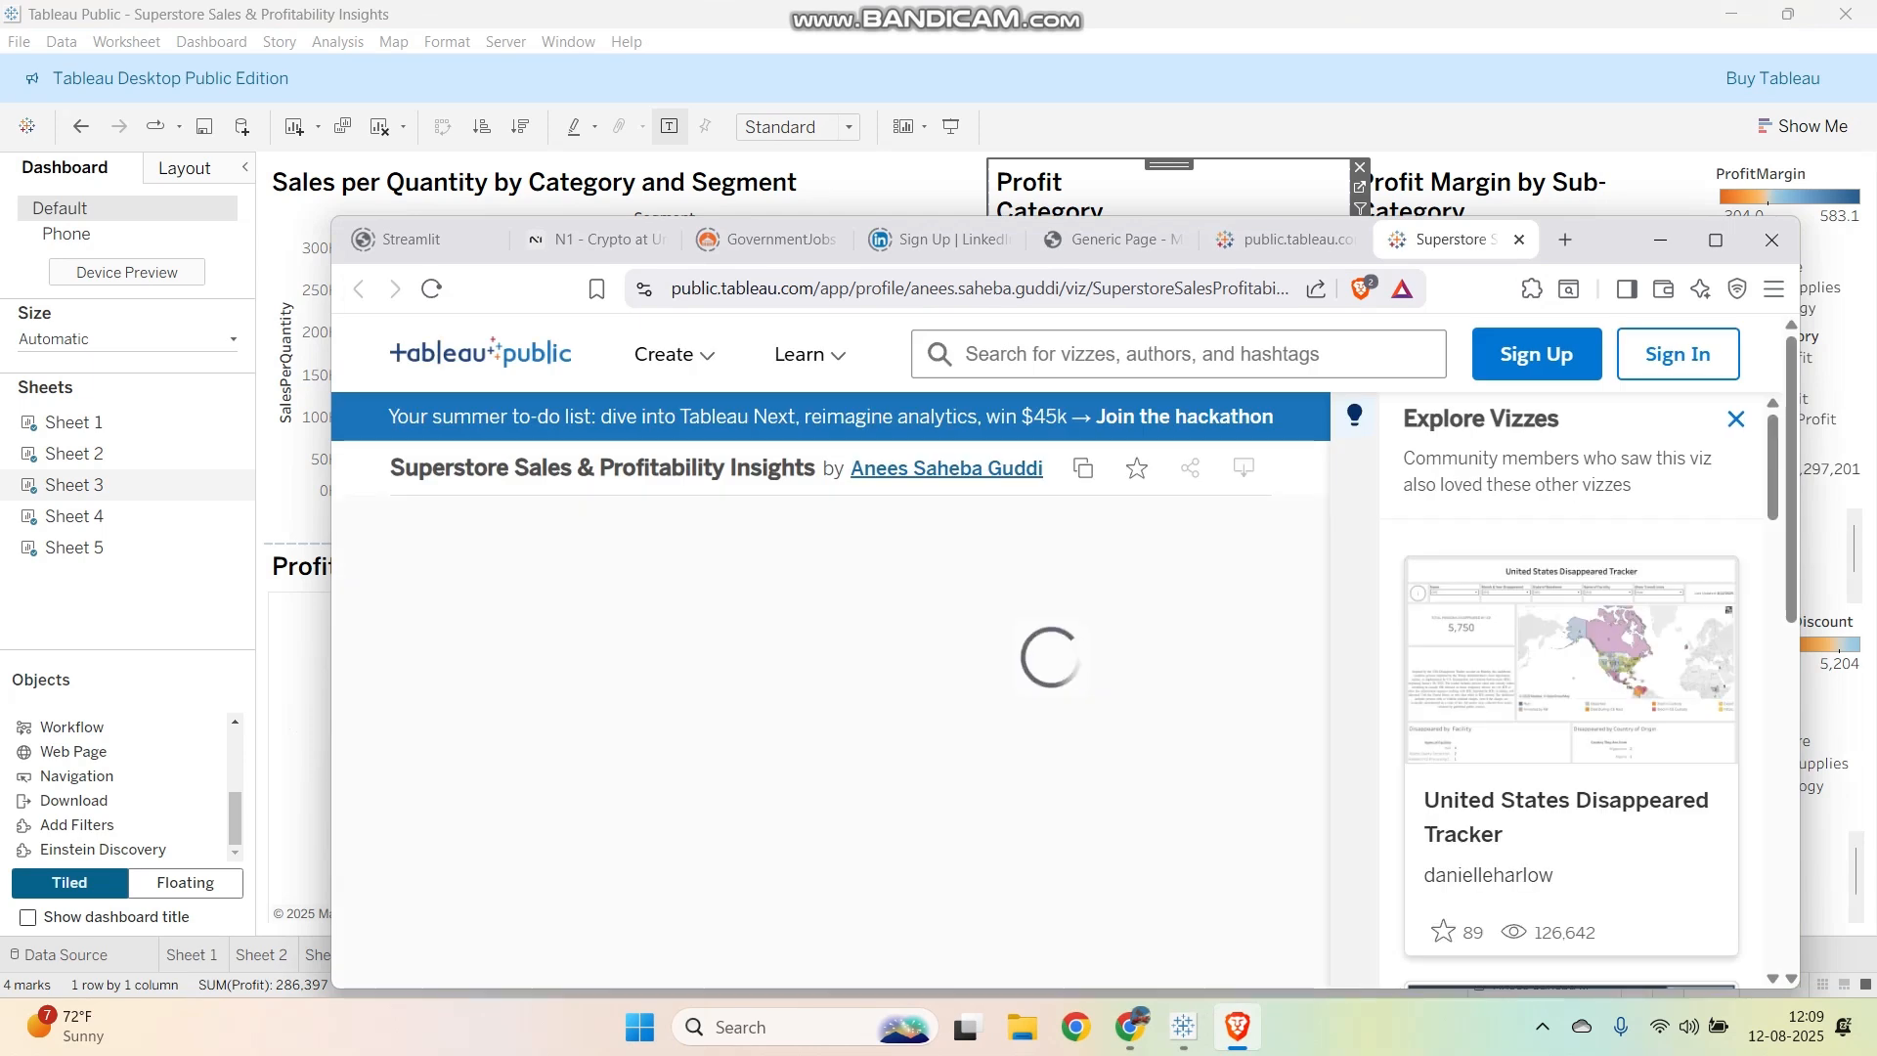
Step: Maximize the browser window, dismiss the Explore Vizzes suggestions, and review the published dashboard's charts, legends and details
click(1715, 240)
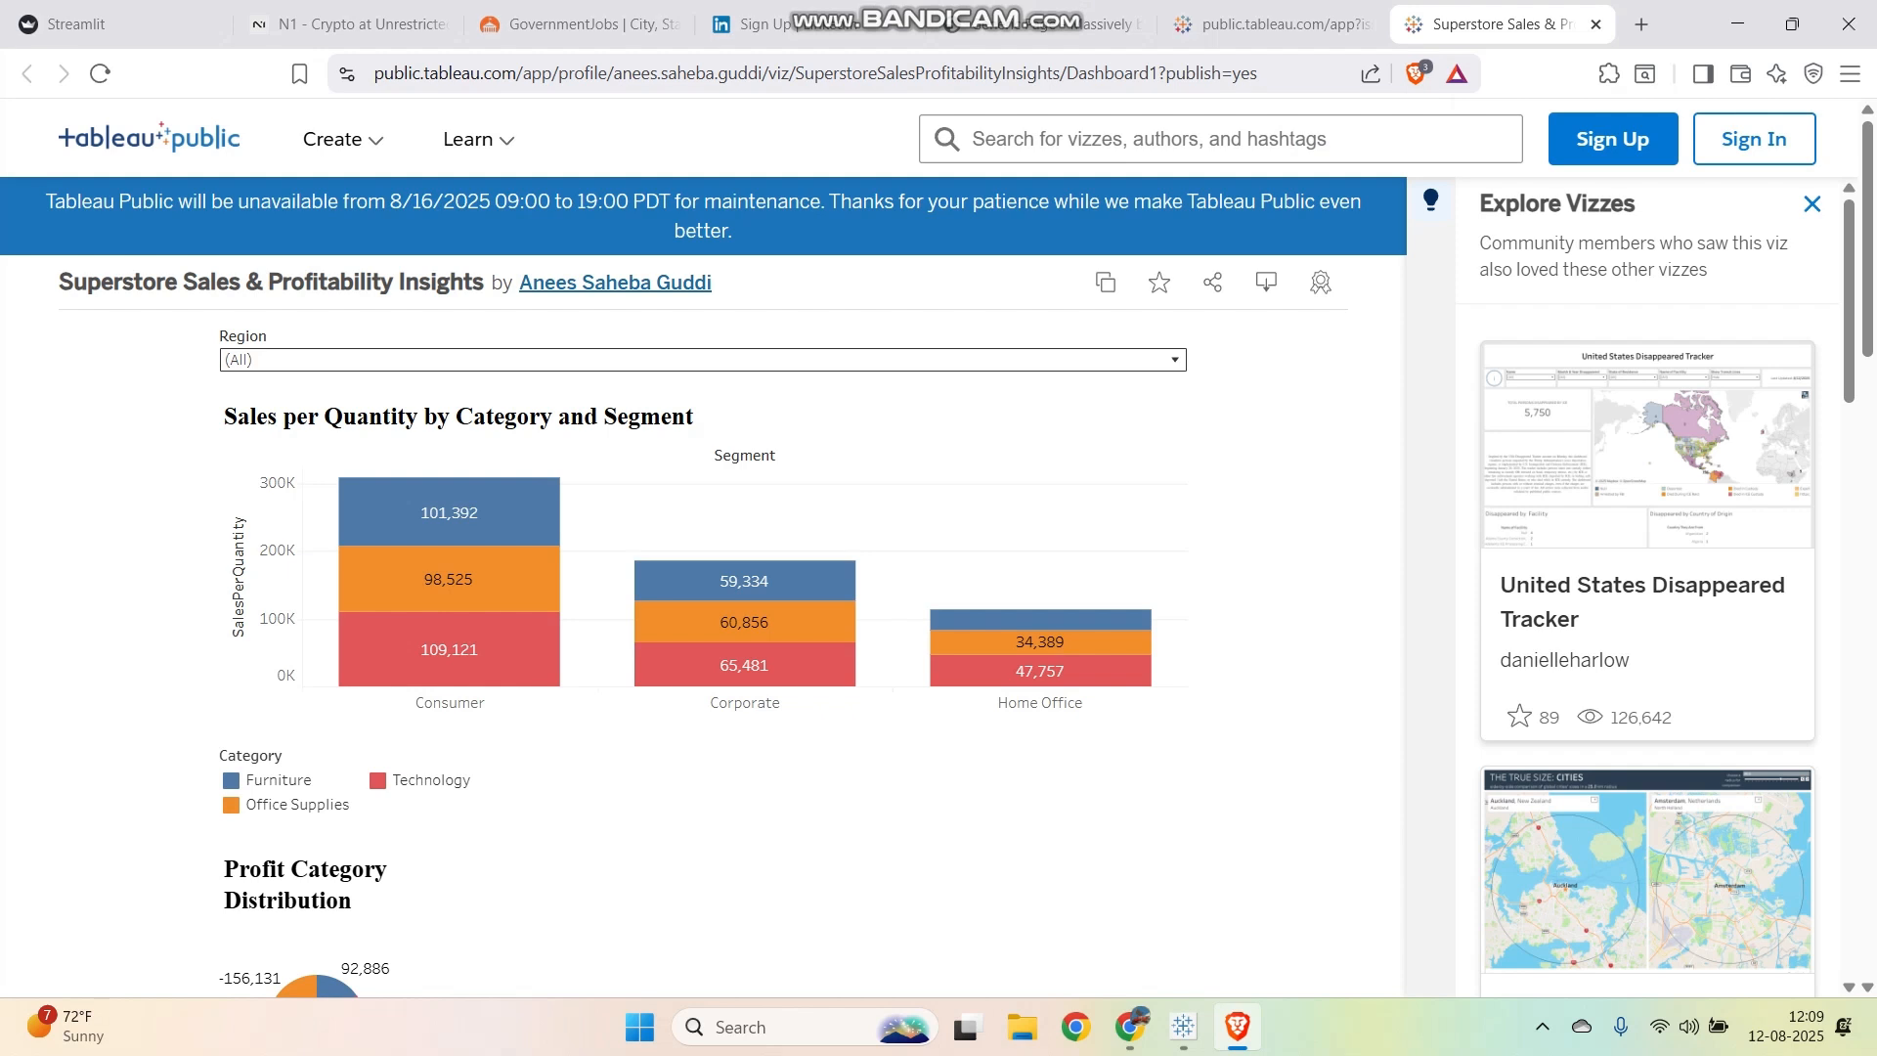
scroll(702, 586, down, 10)
scroll(704, 586, up, 8)
click(1811, 203)
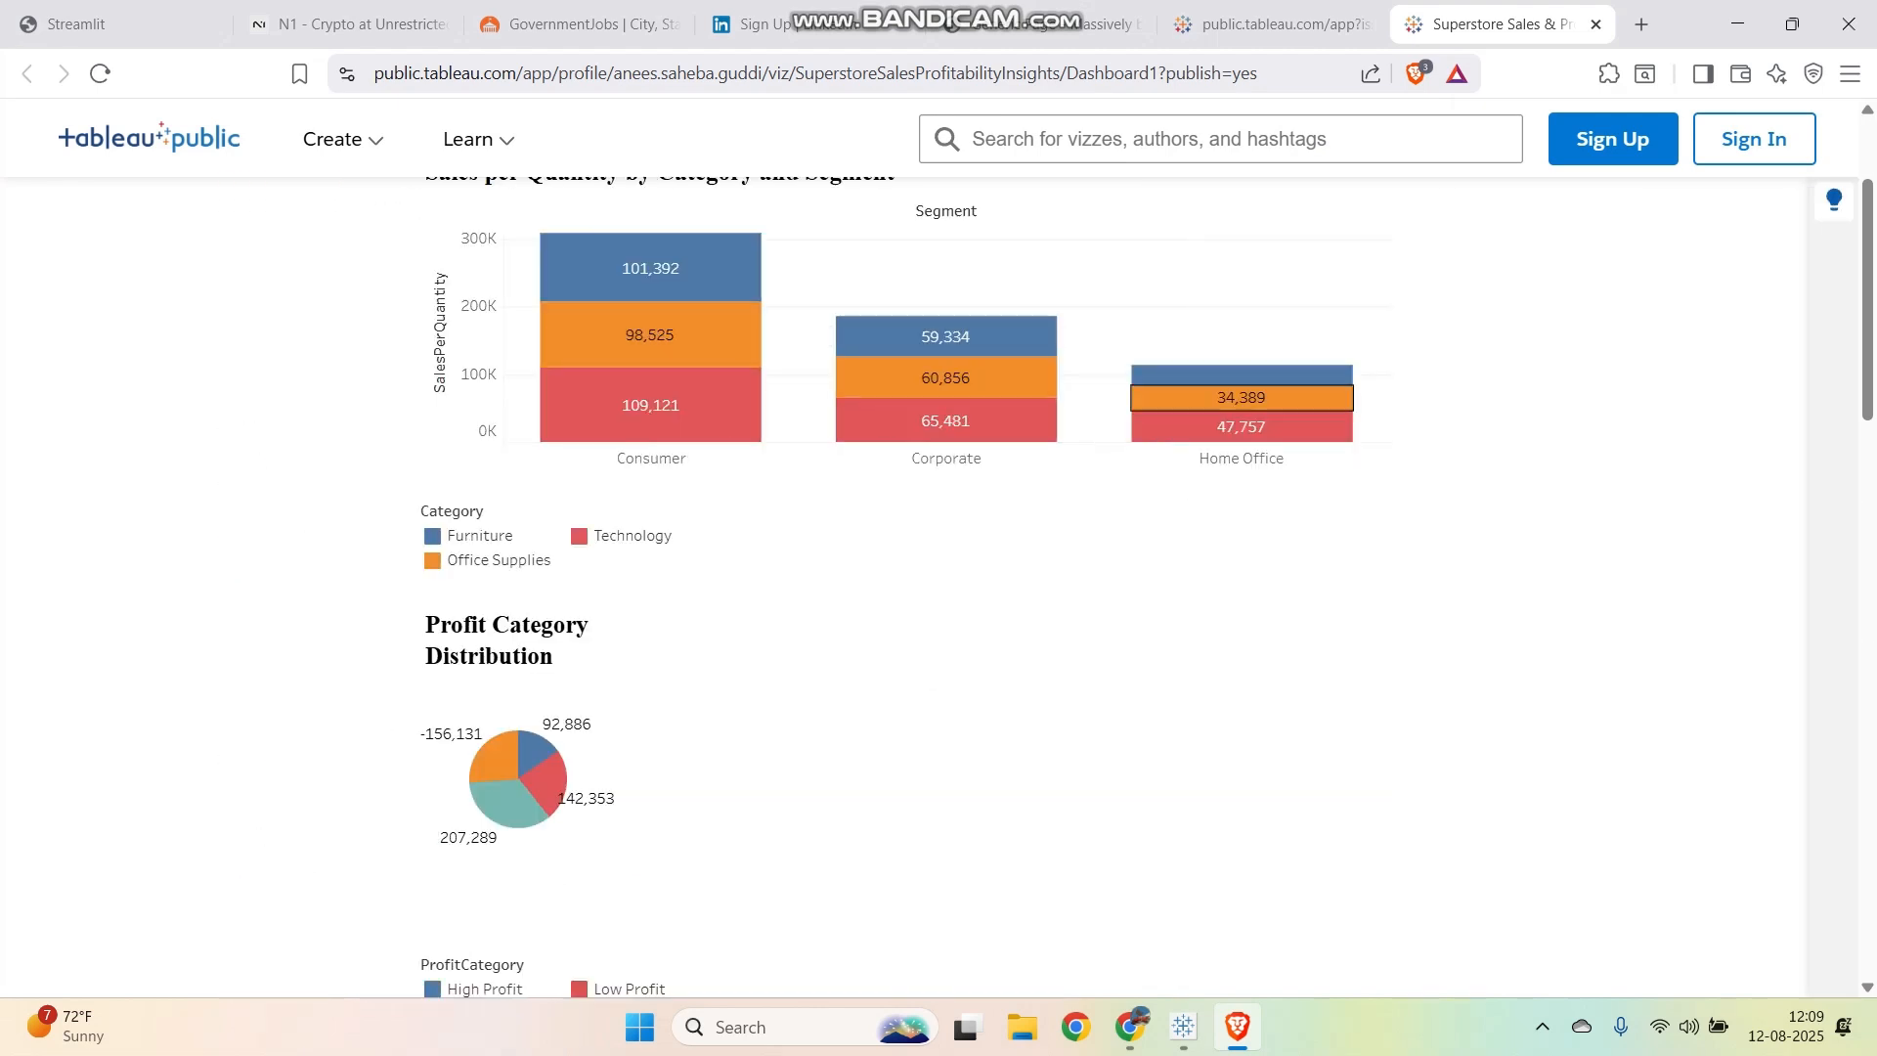
scroll(1242, 401, down, 2)
scroll(1242, 400, up, 5)
scroll(904, 586, down, 15)
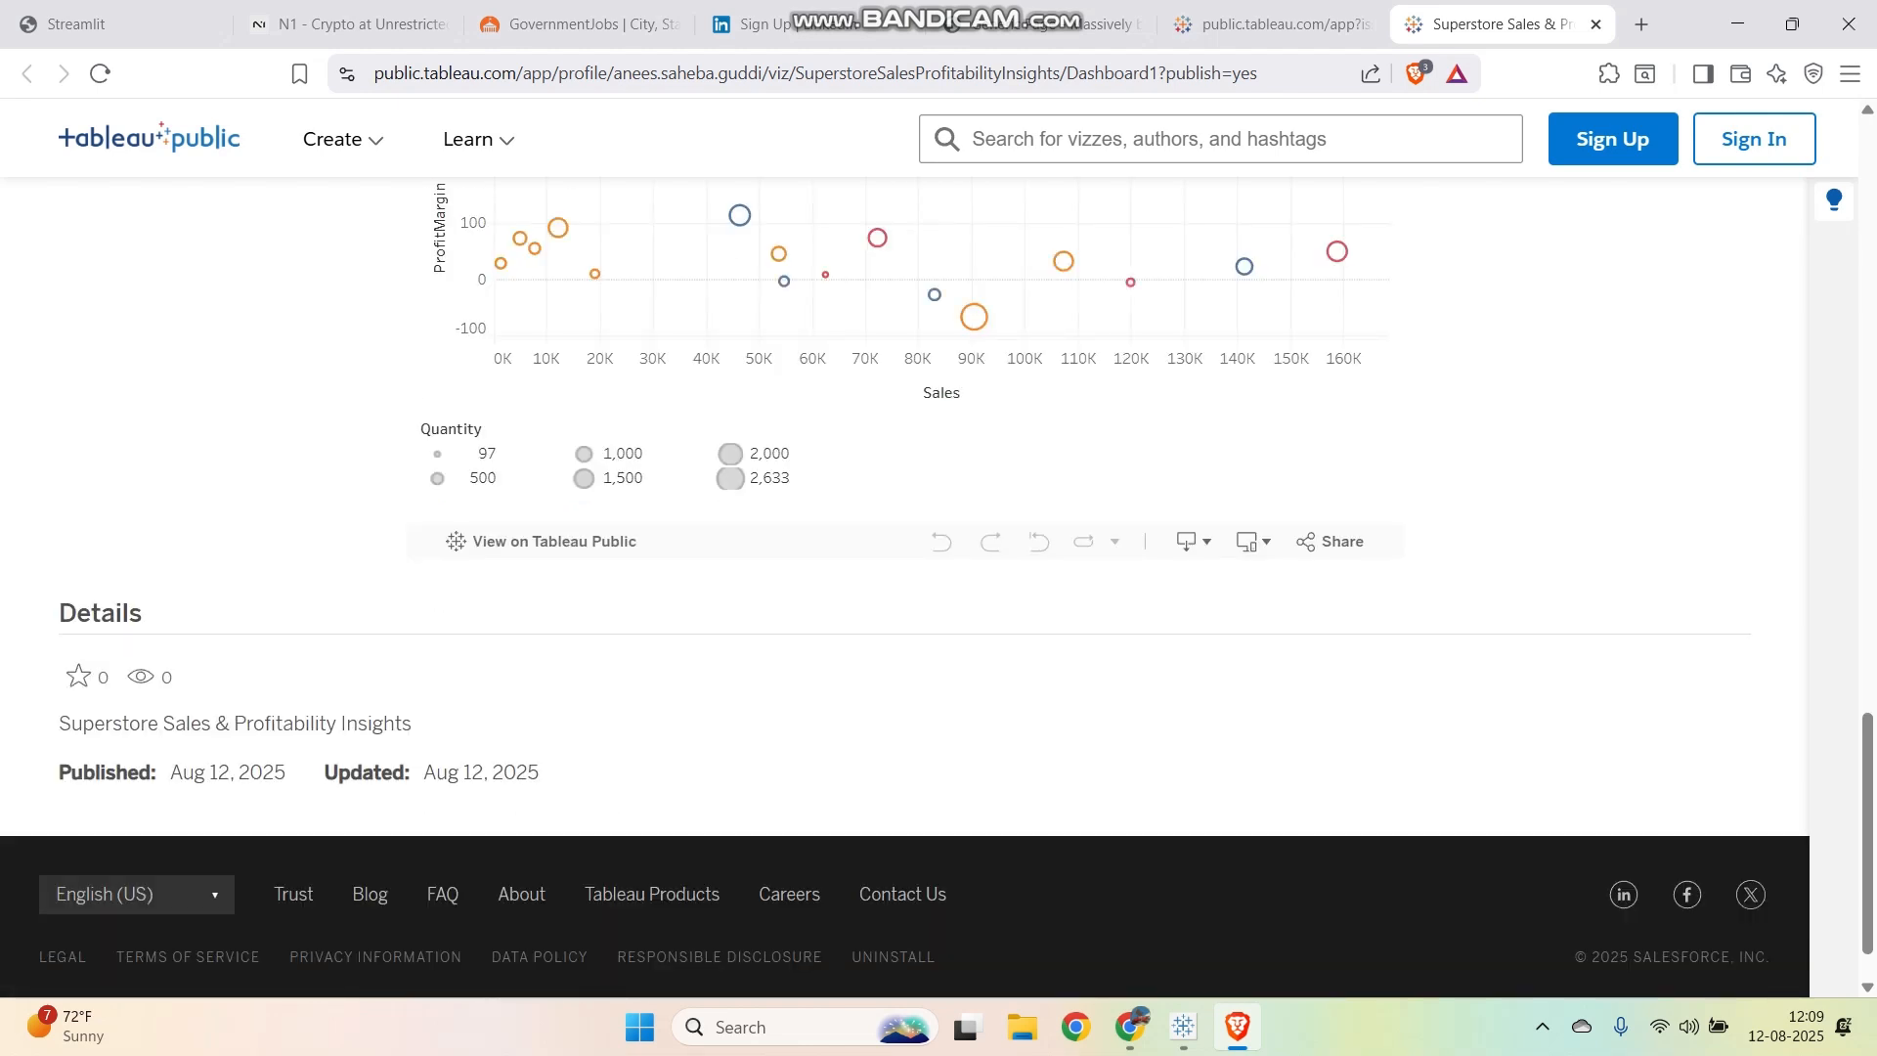
scroll(904, 586, down, 1)
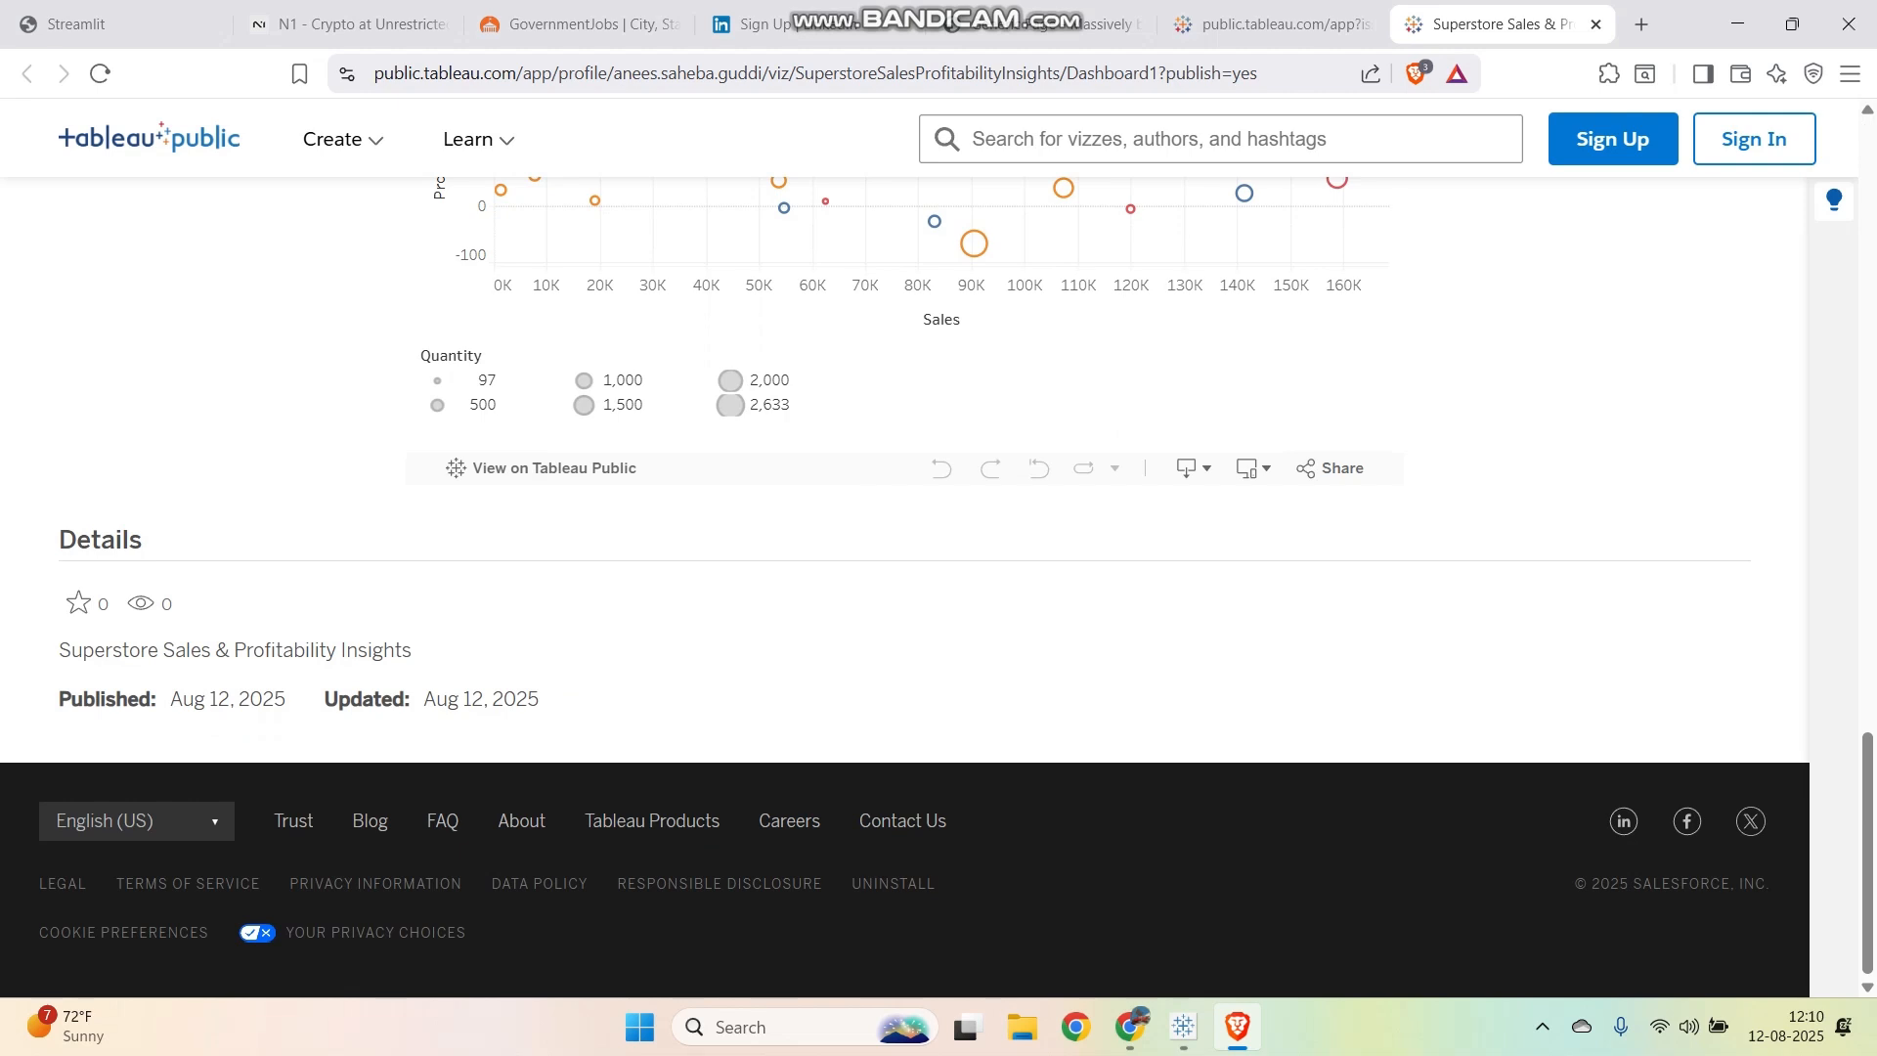
scroll(938, 586, up, 3)
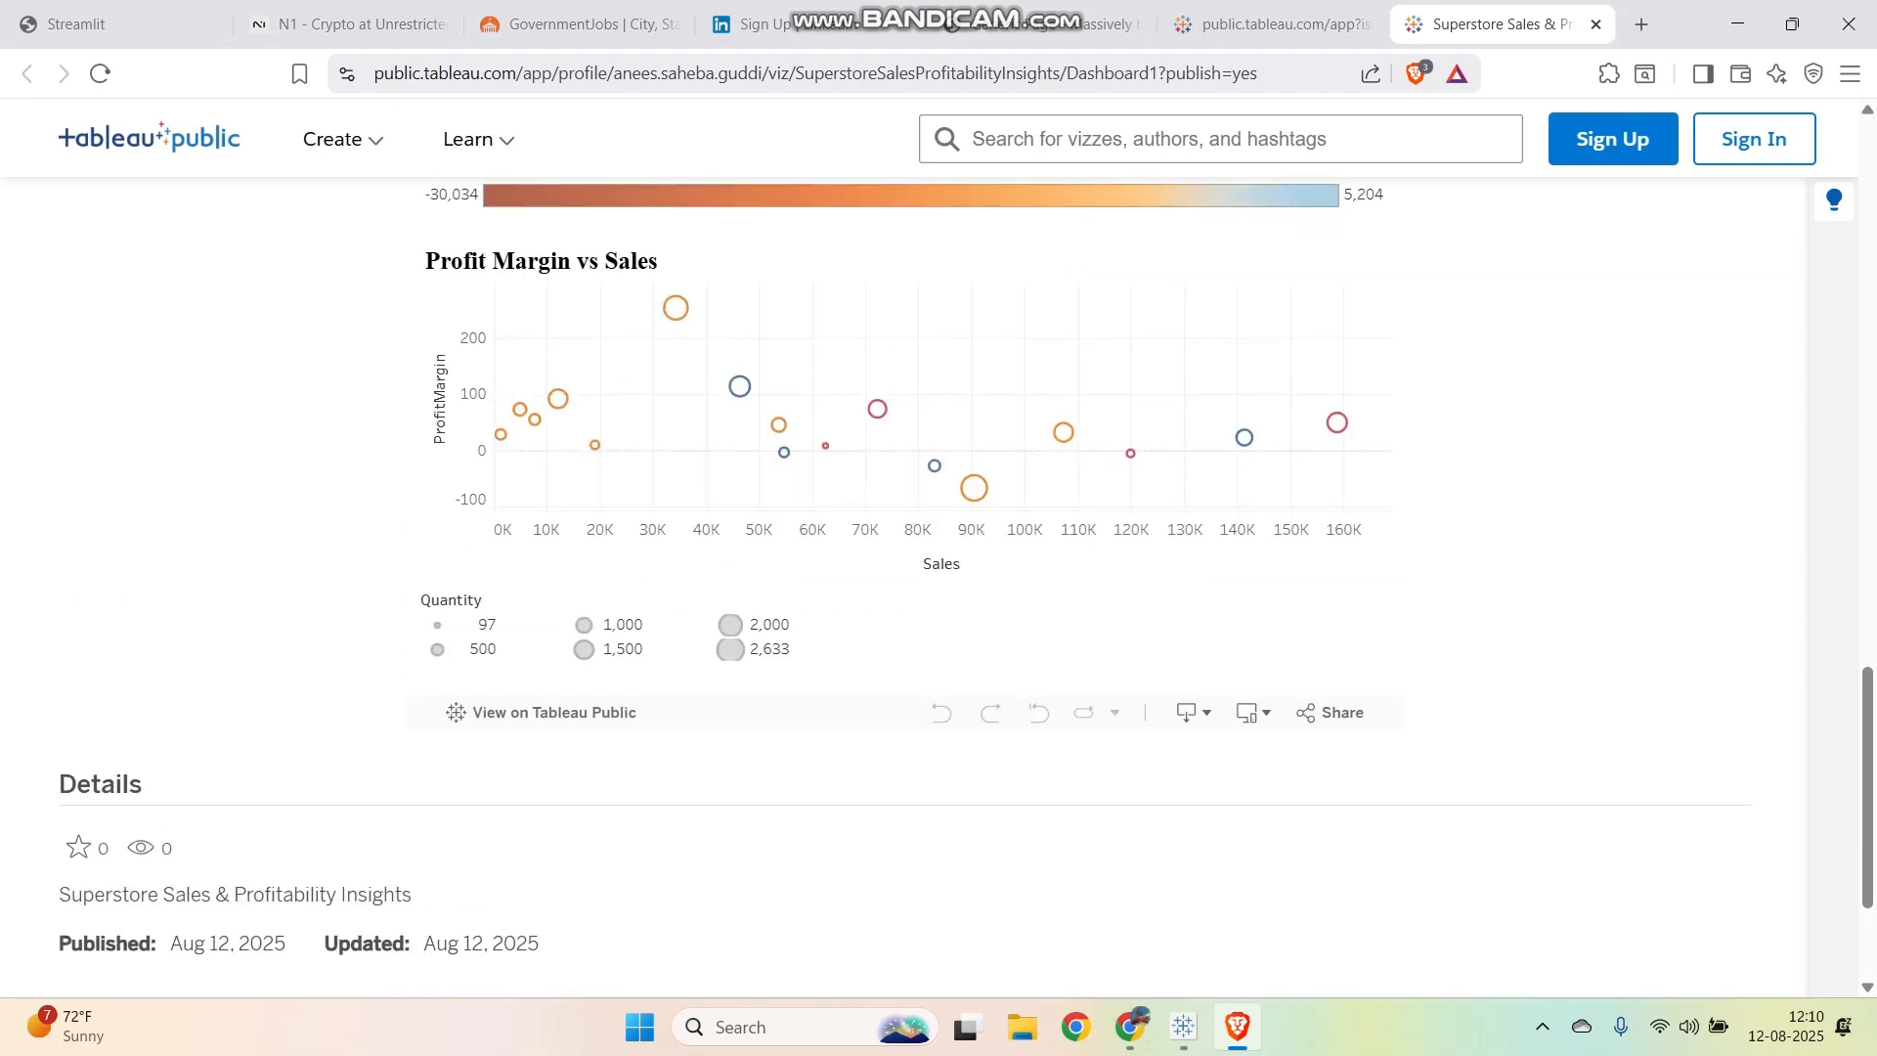
scroll(939, 586, up, 3)
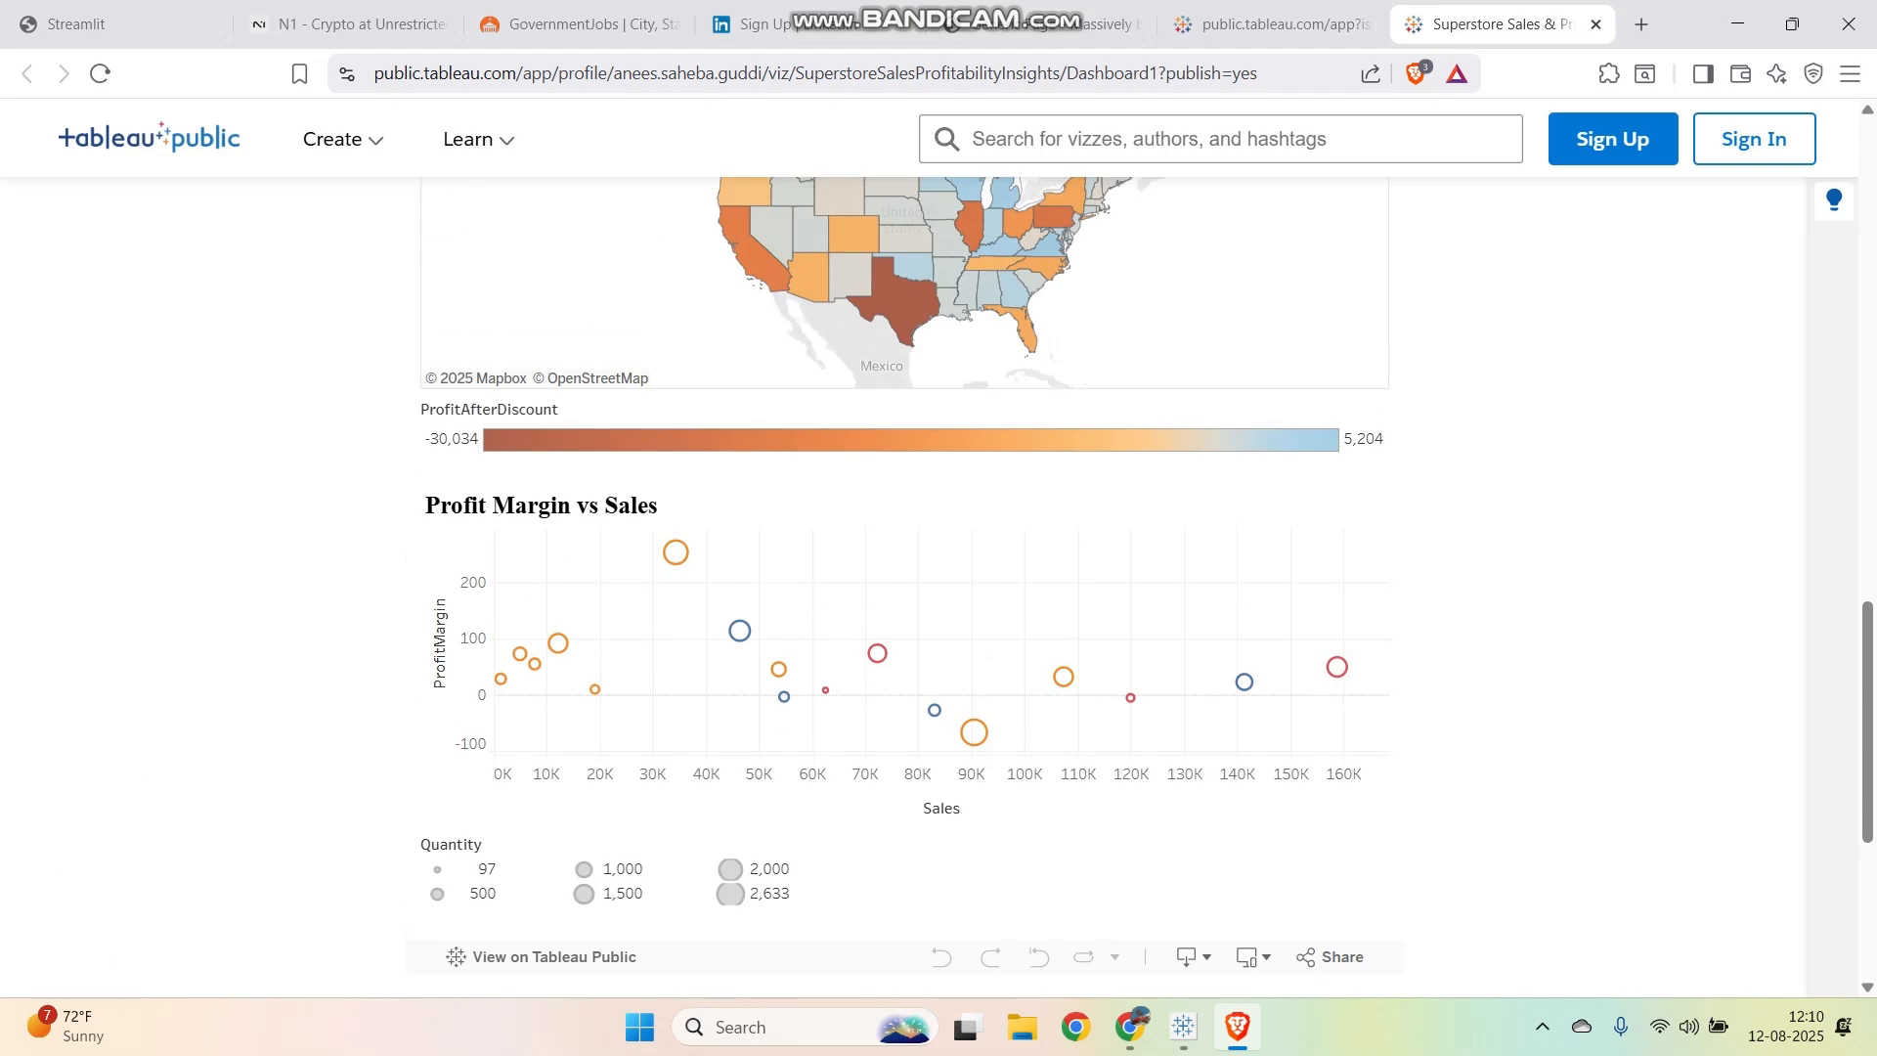